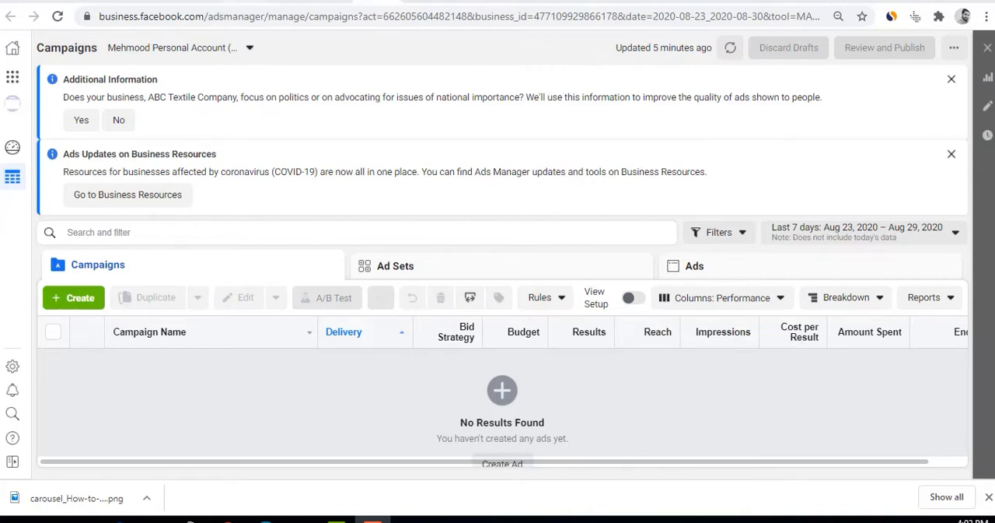
# Dismiss the Additional Information and Ads Updates on Business Resources notices, and start creating a new campaign
pyautogui.click(200, 1)
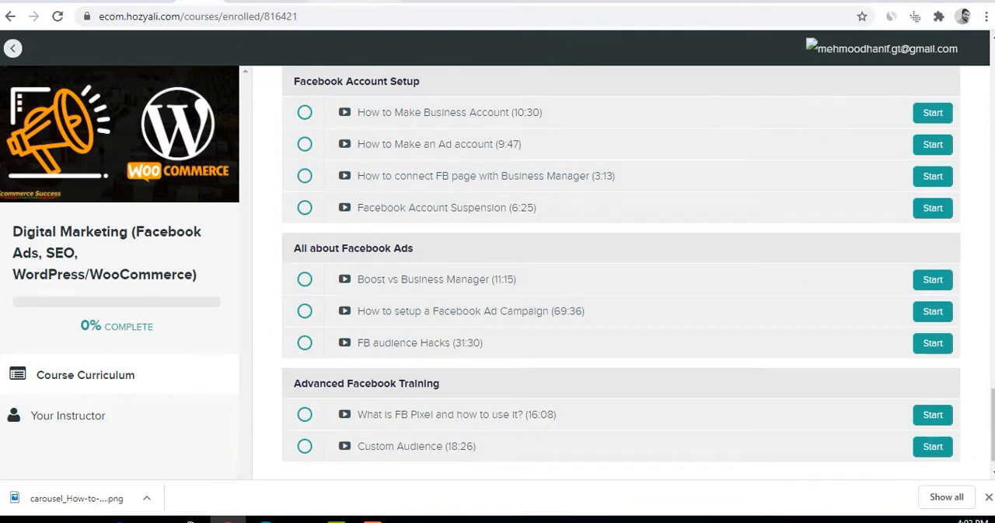
pyautogui.click(375, 2)
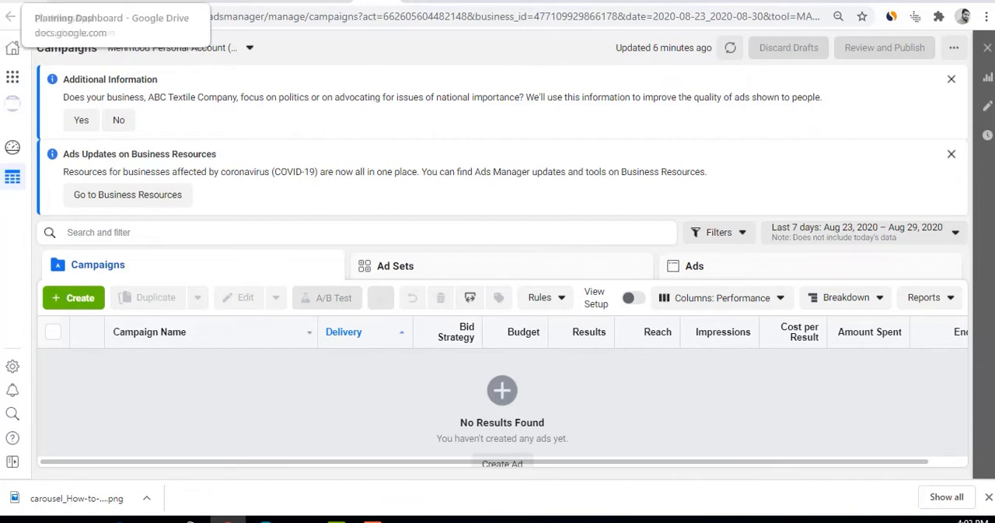
pyautogui.click(951, 79)
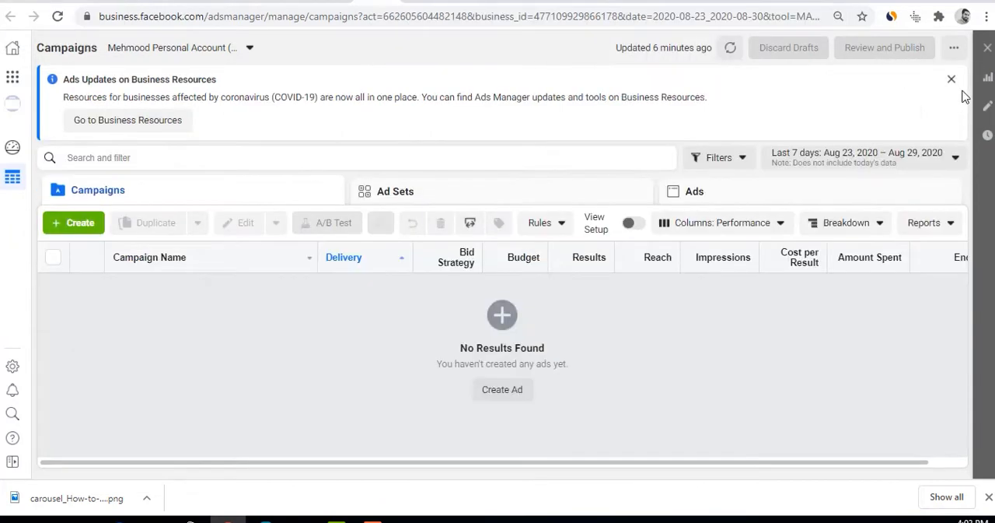
pyautogui.click(951, 79)
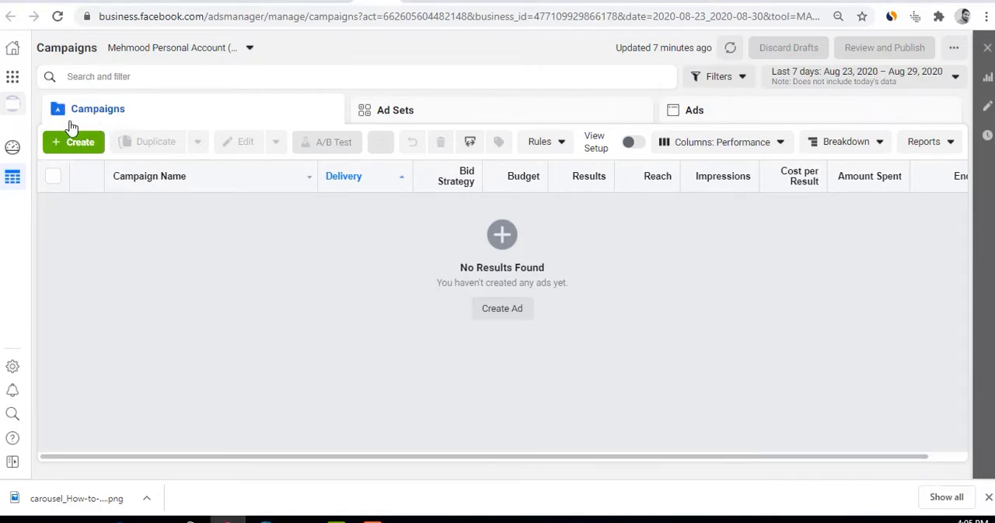
pyautogui.click(83, 147)
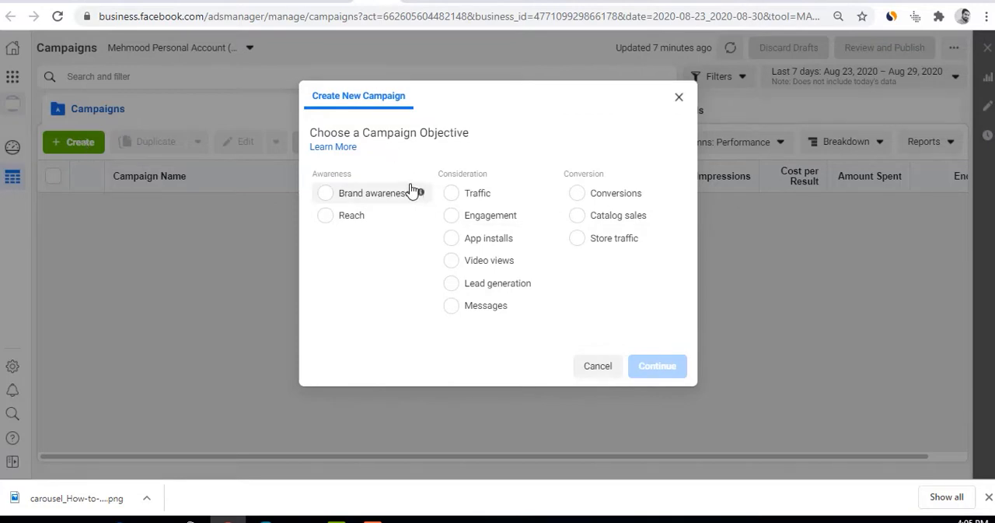
# Examine the Awareness, Consideration and Conversion categories of campaign objectives and the options grouped under them
pyautogui.moveTo(318, 133); pyautogui.dragTo(479, 136)
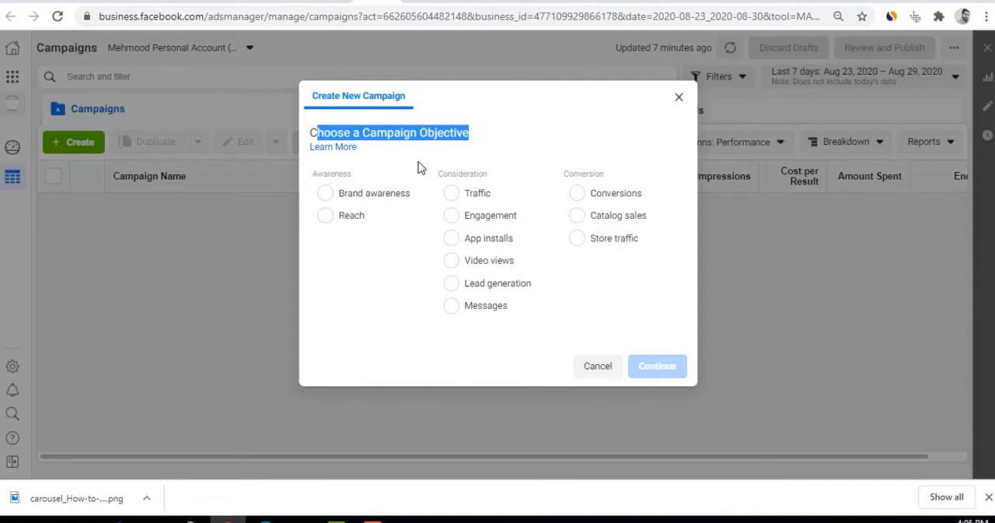
pyautogui.moveTo(317, 173); pyautogui.dragTo(354, 174)
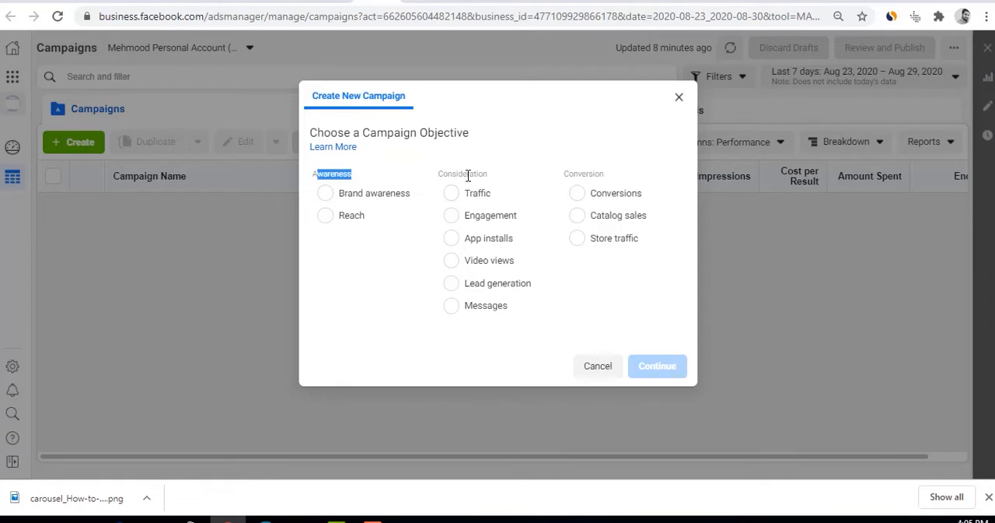
pyautogui.moveTo(440, 173); pyautogui.dragTo(484, 174)
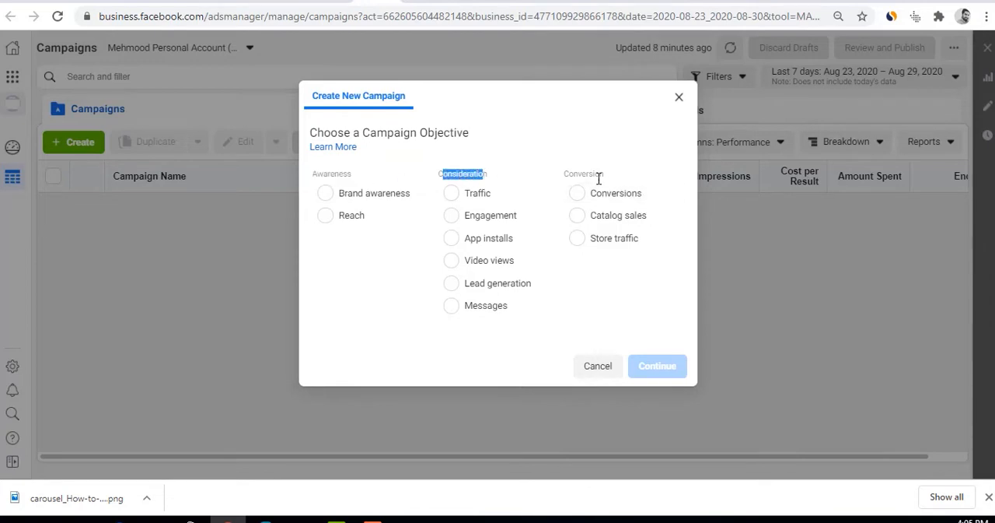
pyautogui.moveTo(564, 174); pyautogui.dragTo(608, 179)
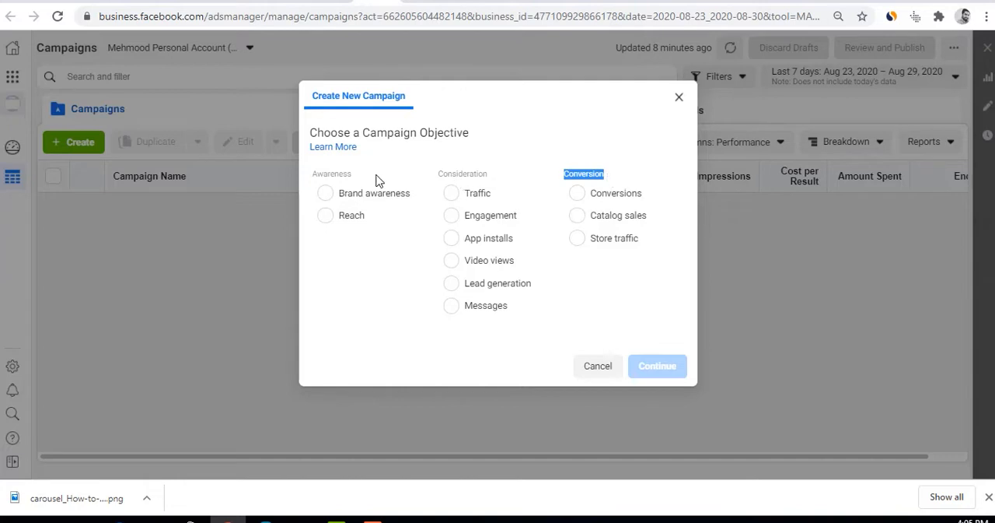
pyautogui.moveTo(312, 173); pyautogui.dragTo(355, 174)
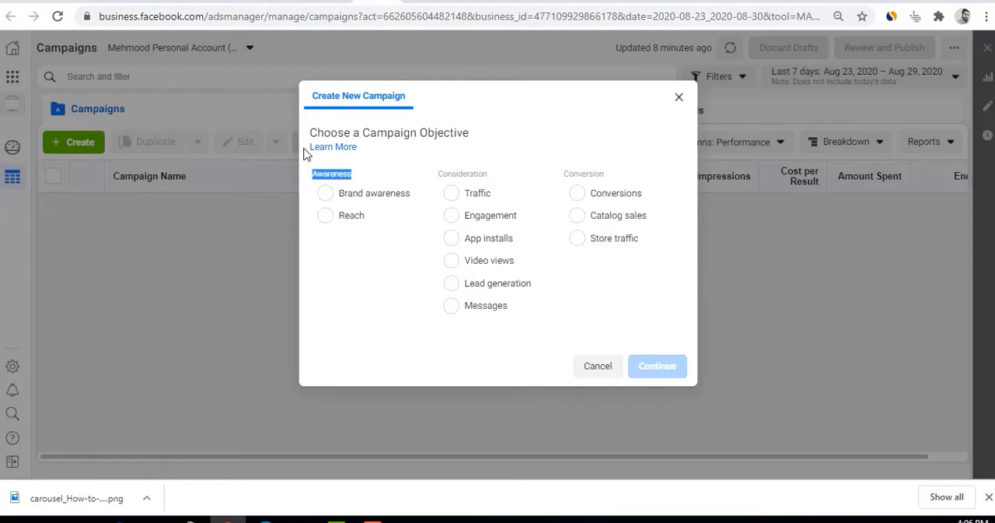
pyautogui.moveTo(417, 196)
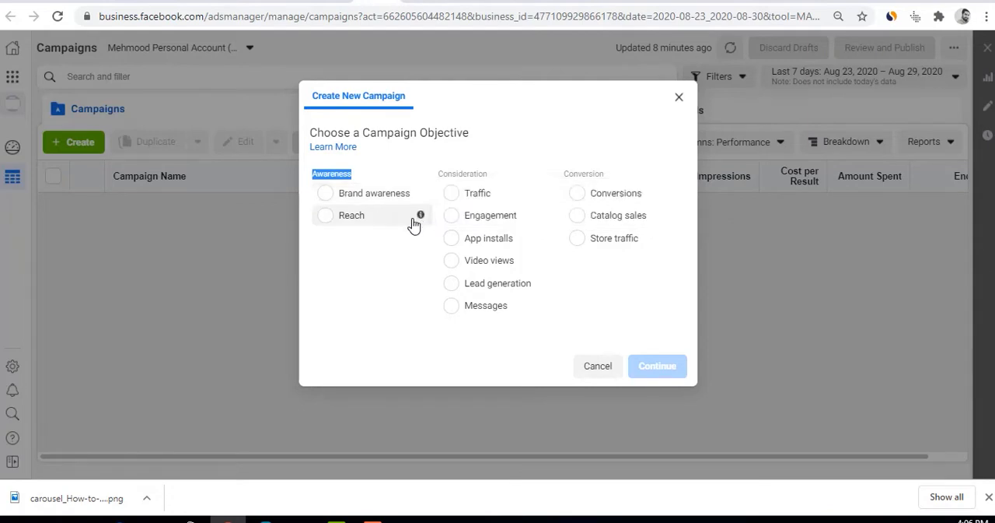
pyautogui.moveTo(421, 218)
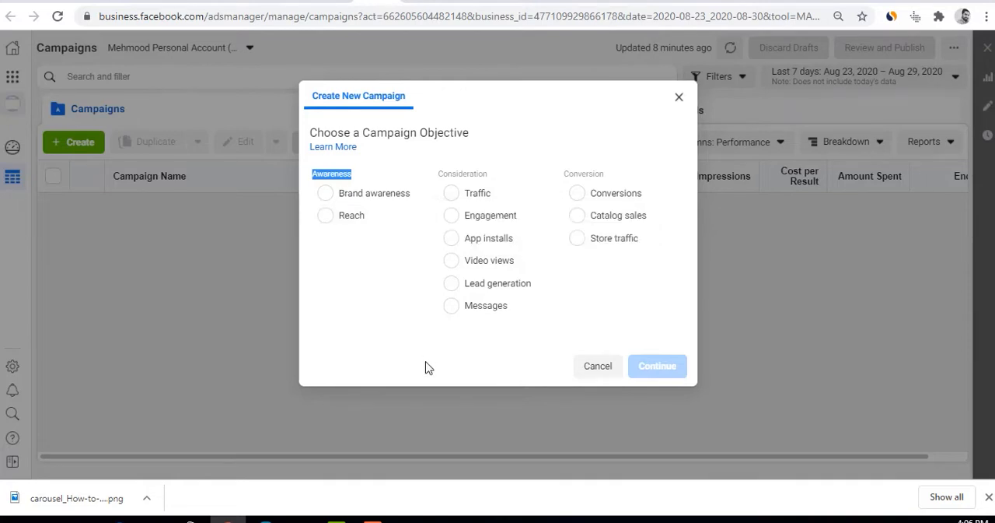
pyautogui.click(451, 173)
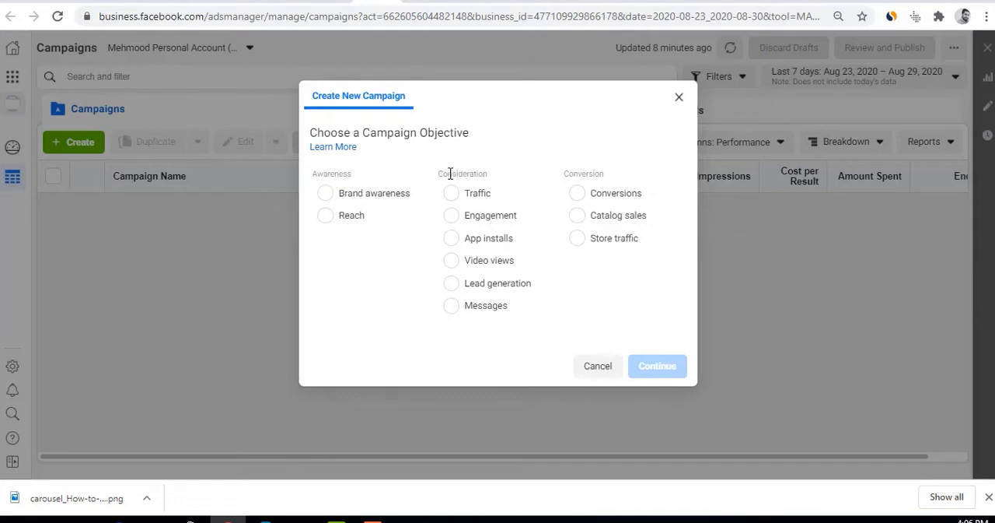
pyautogui.doubleClick(450, 174)
pyautogui.moveTo(329, 174); pyautogui.dragTo(355, 180)
pyautogui.click(350, 168)
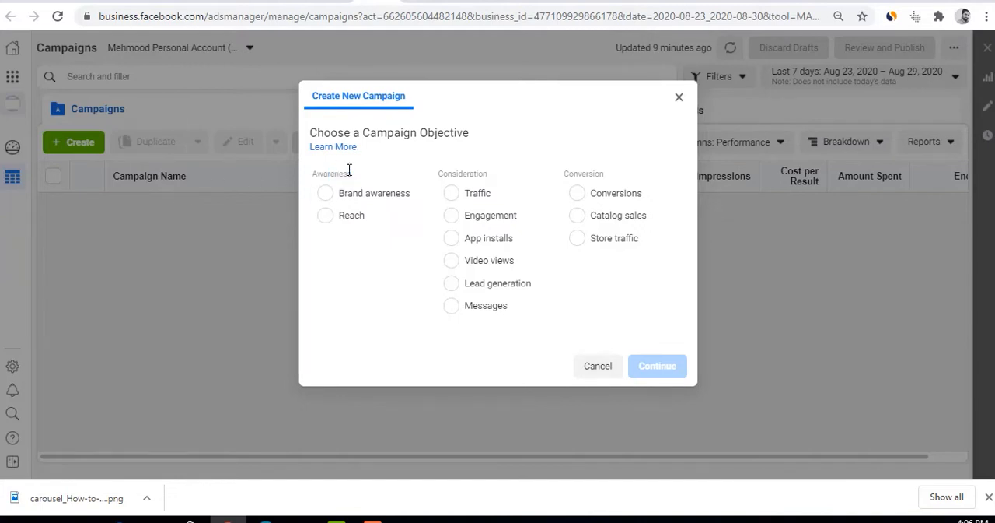
pyautogui.doubleClick(455, 173)
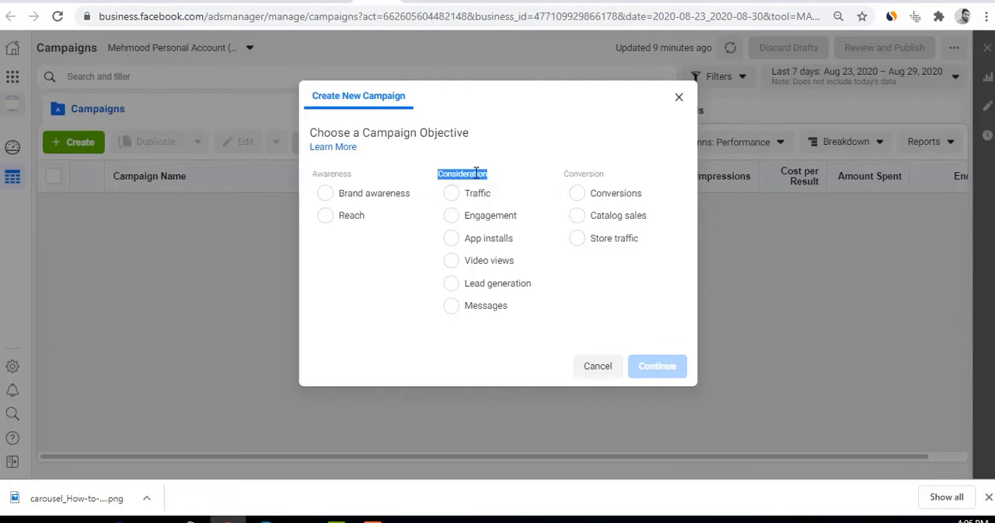
# Preview individual Consideration and Conversion objectives, including Lead generation, Messages, Catalog sales and Store traffic
pyautogui.moveTo(466, 194); pyautogui.dragTo(519, 261)
pyautogui.click(483, 195)
pyautogui.click(470, 217)
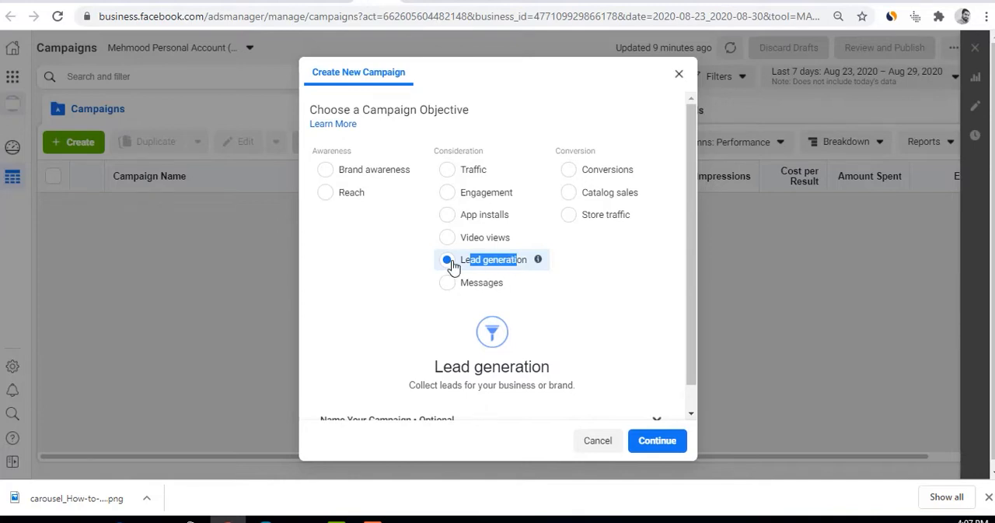
pyautogui.moveTo(469, 286); pyautogui.dragTo(507, 291)
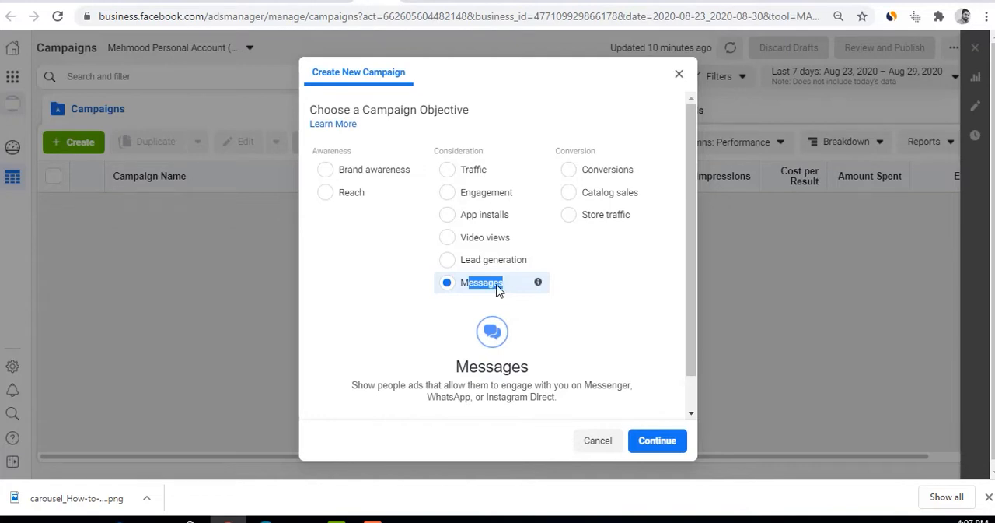
pyautogui.click(611, 285)
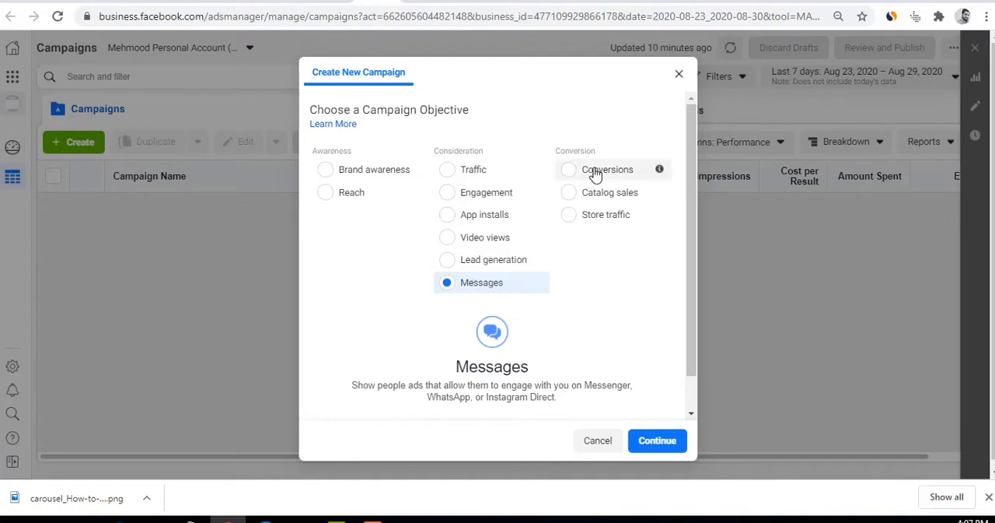
pyautogui.moveTo(556, 151); pyautogui.dragTo(636, 199)
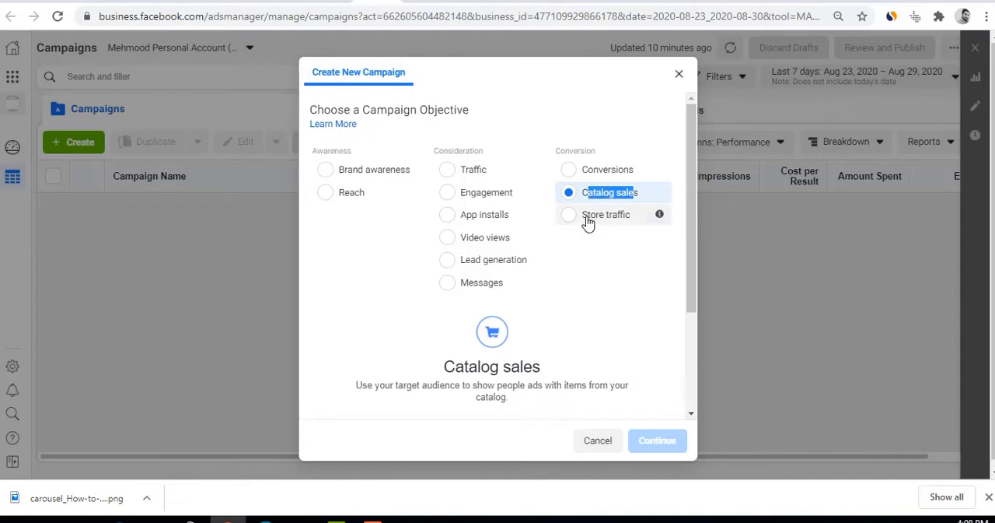
pyautogui.moveTo(587, 220); pyautogui.dragTo(634, 223)
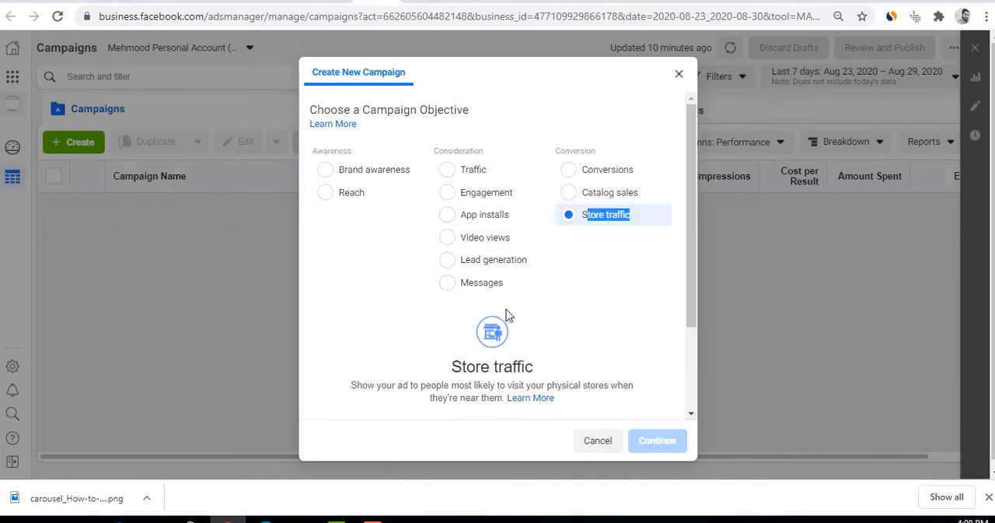
# Choose Traffic as the campaign objective, read its description of possible destinations, and continue to the campaign setup
pyautogui.click(465, 173)
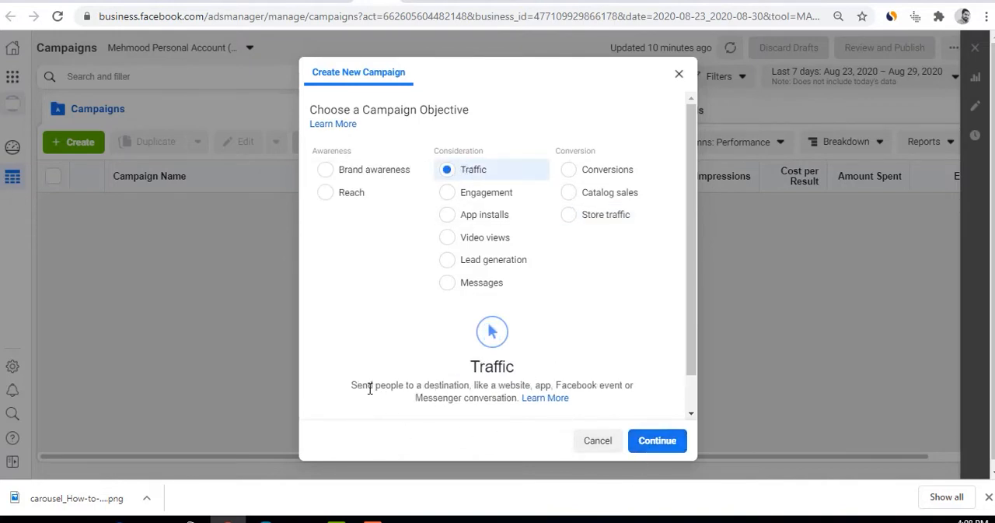
pyautogui.moveTo(368, 386); pyautogui.dragTo(470, 389)
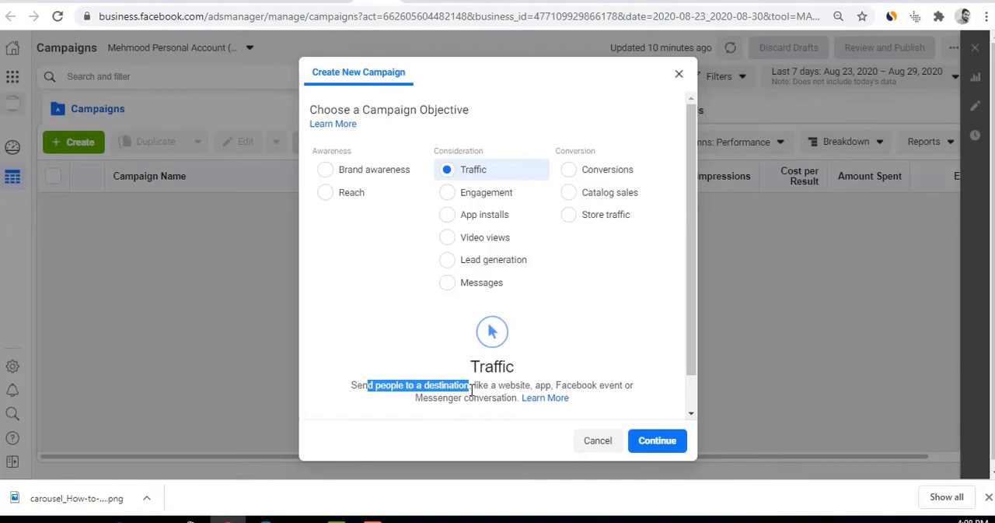
pyautogui.moveTo(472, 386); pyautogui.dragTo(562, 389)
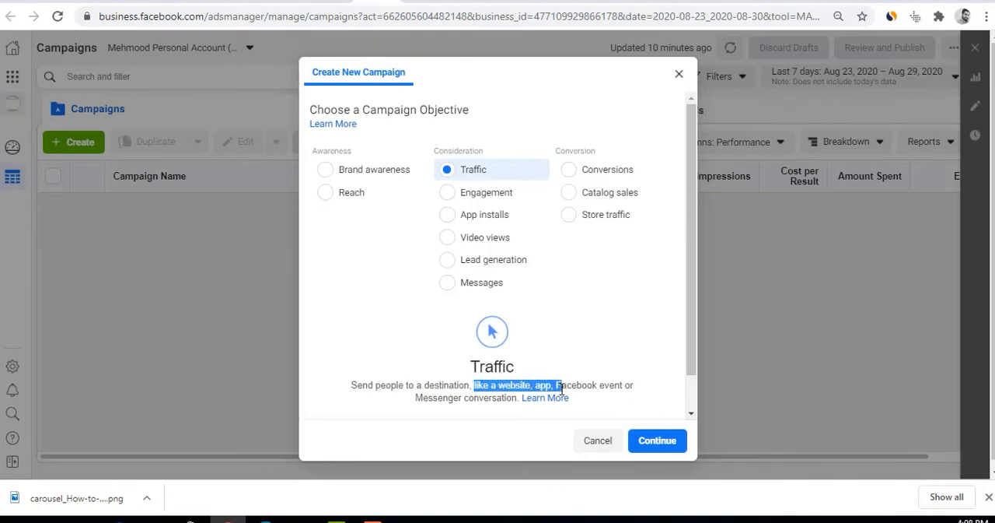
pyautogui.click(511, 387)
pyautogui.doubleClick(542, 385)
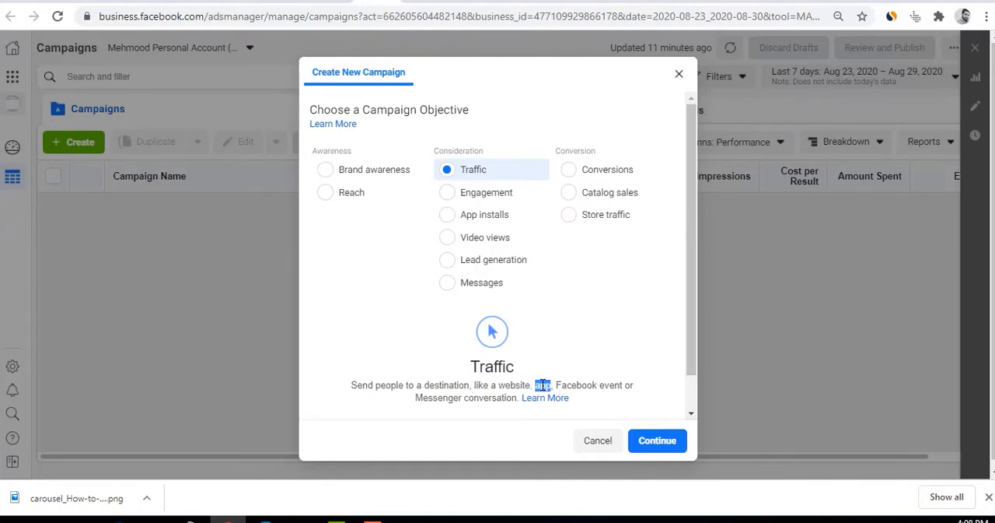
pyautogui.doubleClick(574, 385)
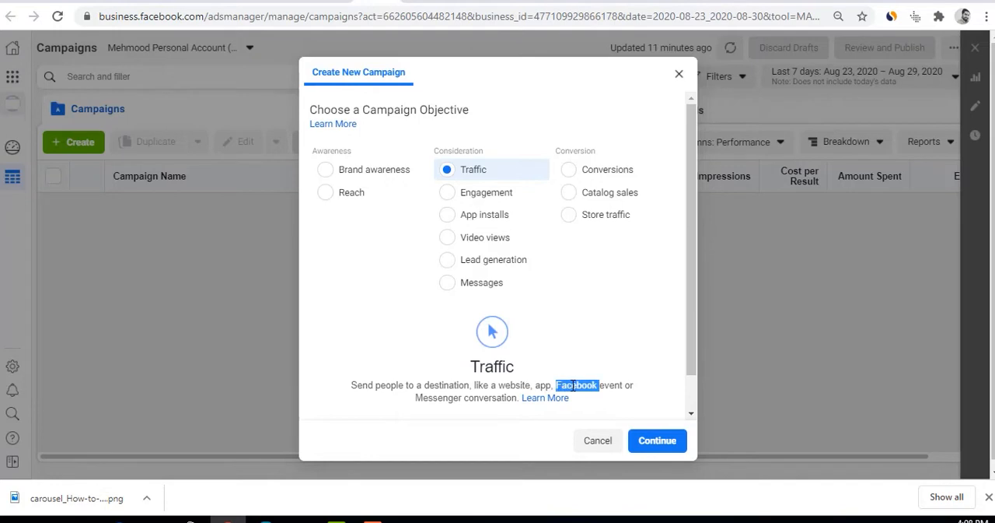
pyautogui.moveTo(438, 398); pyautogui.dragTo(513, 398)
pyautogui.click(653, 444)
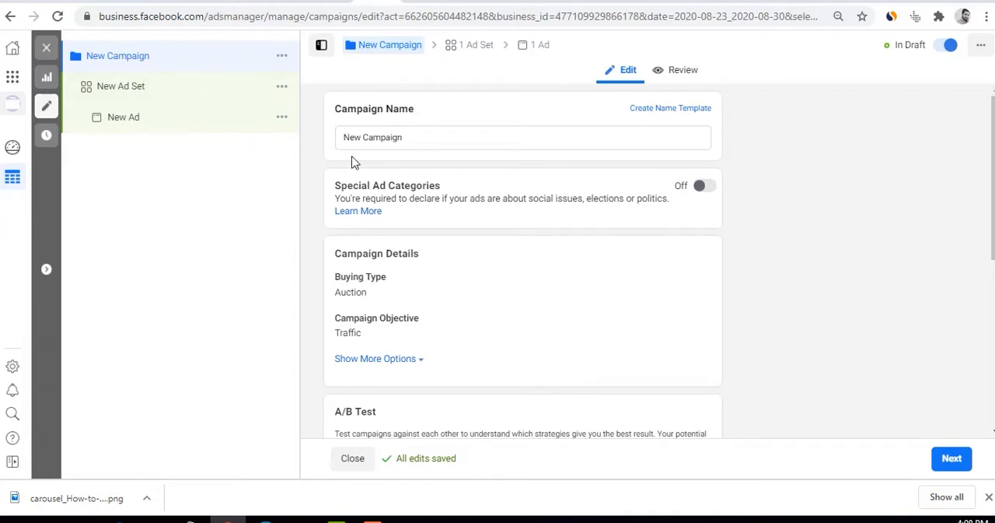
# Name the campaign "ESP - TEst Campaign for FB Ads"
pyautogui.moveTo(407, 139); pyautogui.dragTo(306, 138)
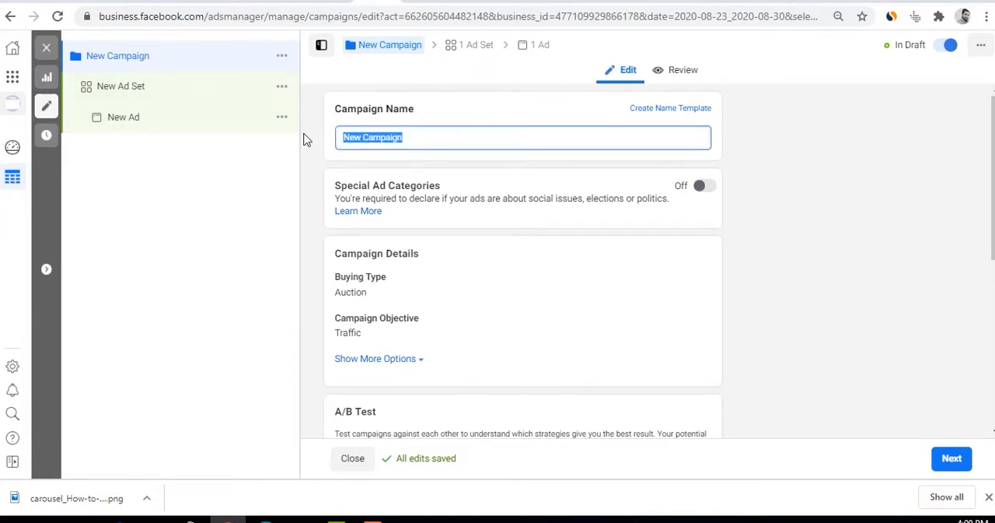
pyautogui.write('ESP - TEst Camp')
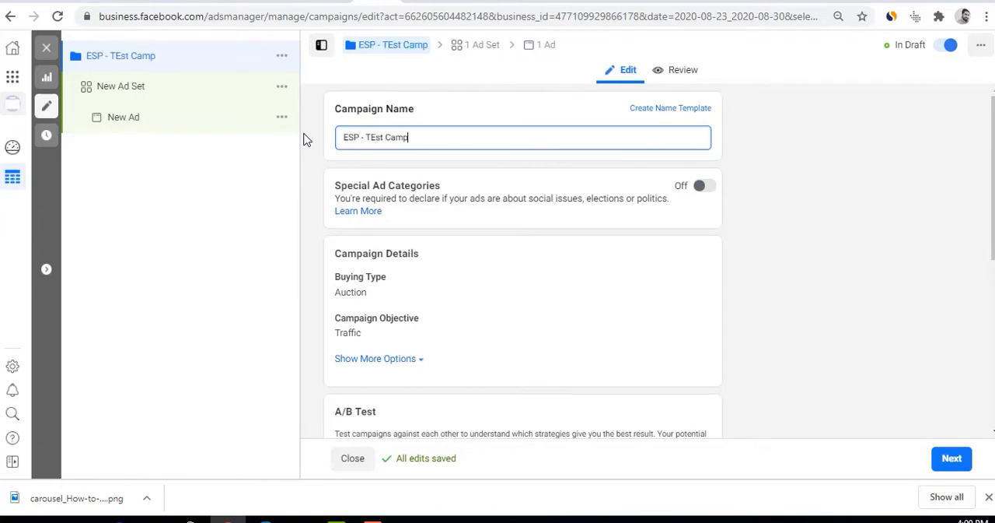
pyautogui.write('aign for FB Ads')
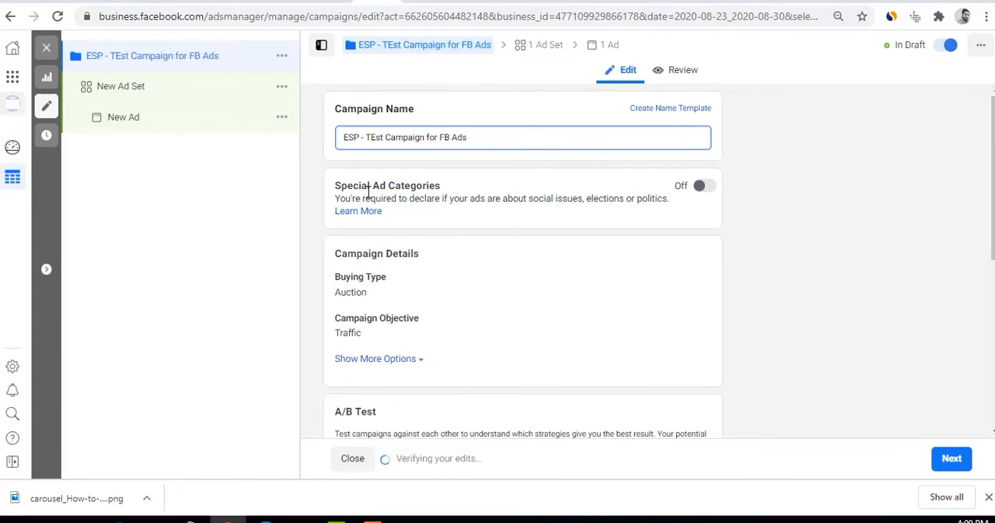
# Read the Special Ad Categories rule, switching the option on to view its authorization requirements and back off
pyautogui.moveTo(346, 202); pyautogui.dragTo(668, 200)
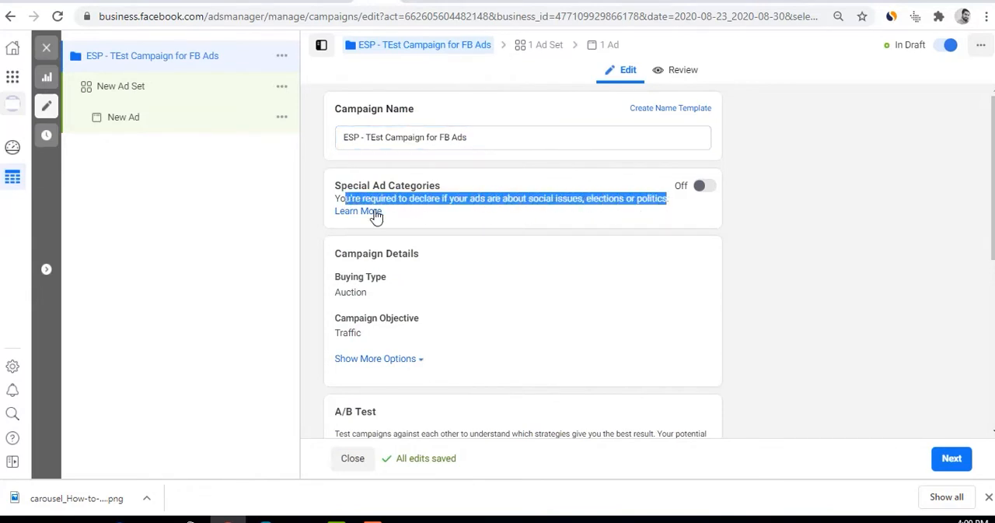
pyautogui.moveTo(340, 200); pyautogui.dragTo(661, 199)
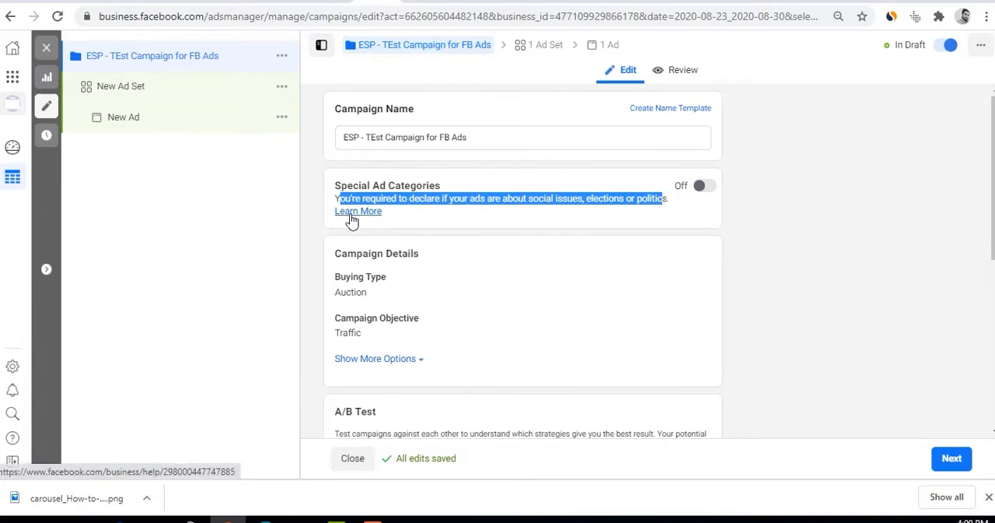
pyautogui.click(707, 190)
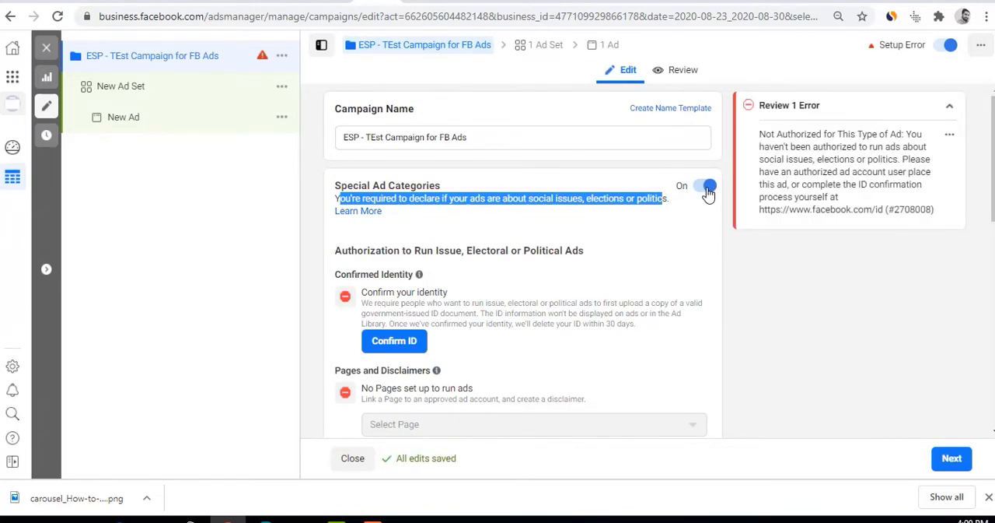
pyautogui.moveTo(341, 248); pyautogui.dragTo(583, 246)
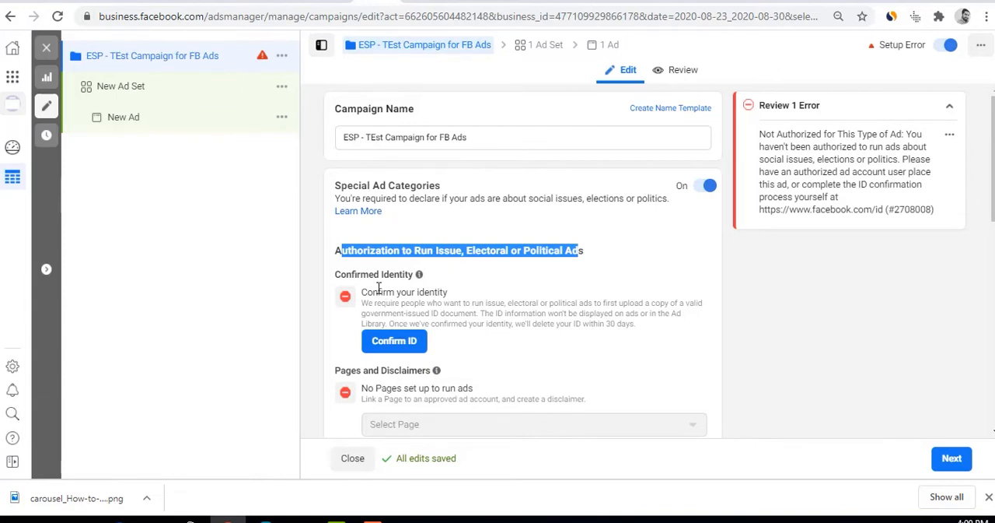
pyautogui.click(704, 188)
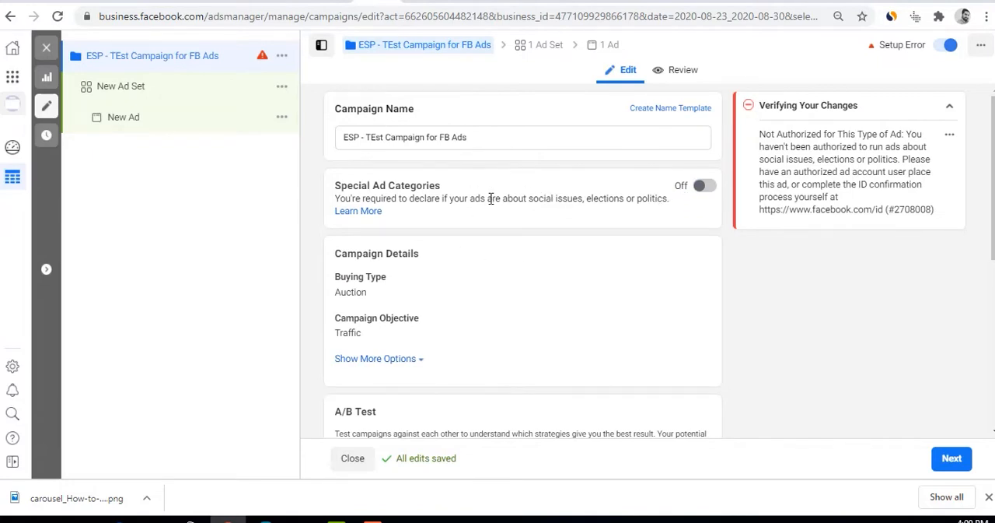
# Open the campaign's Buying Type for editing and check which options it offers
pyautogui.scroll(-2, 491, 197)
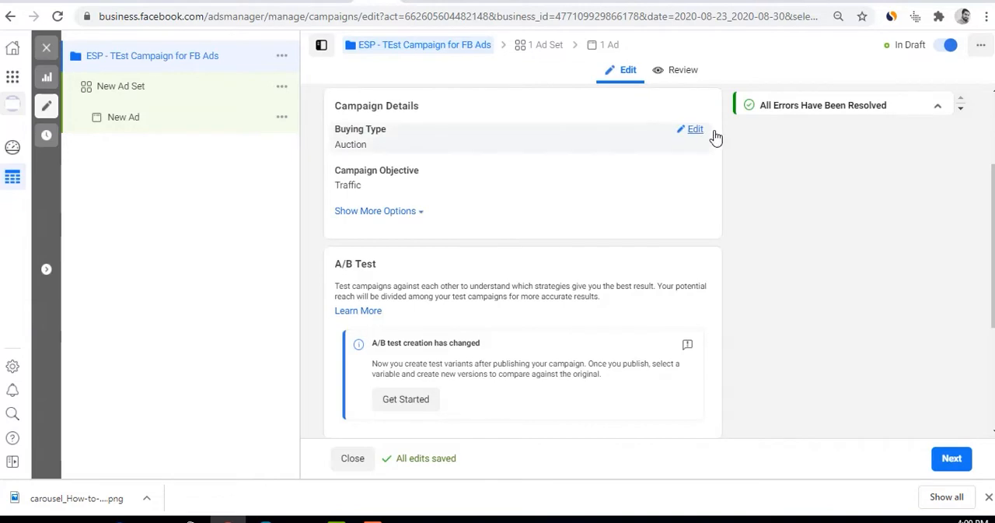
pyautogui.click(700, 134)
pyautogui.click(513, 155)
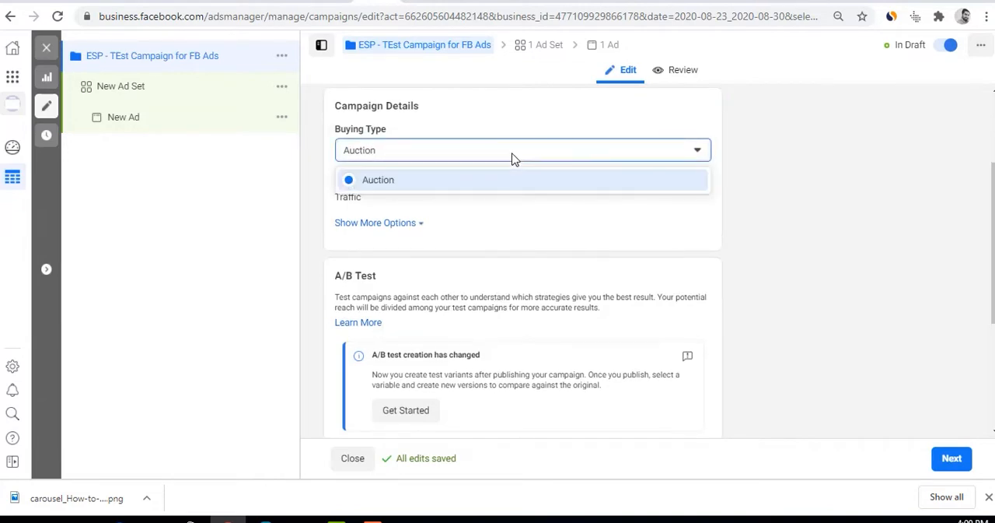
pyautogui.click(773, 156)
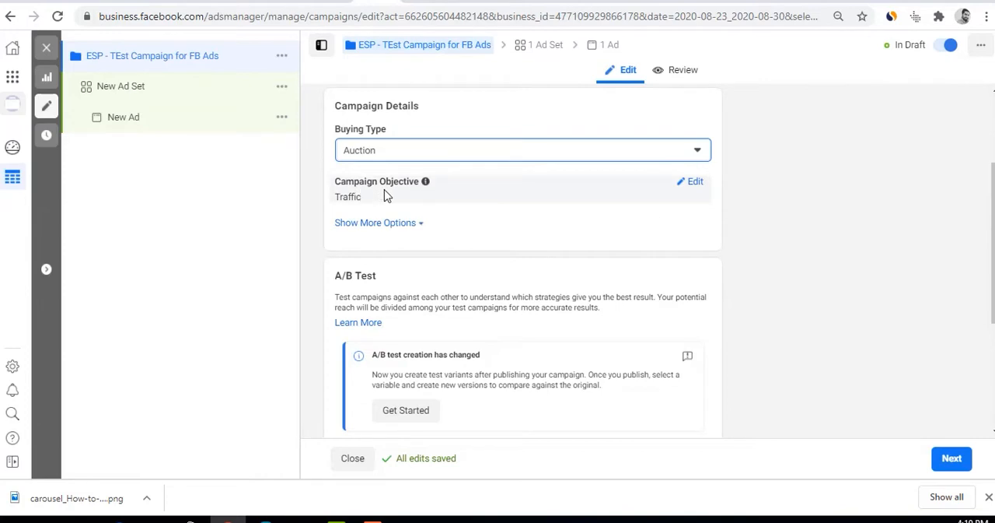
# Open the Campaign Objective for editing and review the available objectives
pyautogui.click(695, 185)
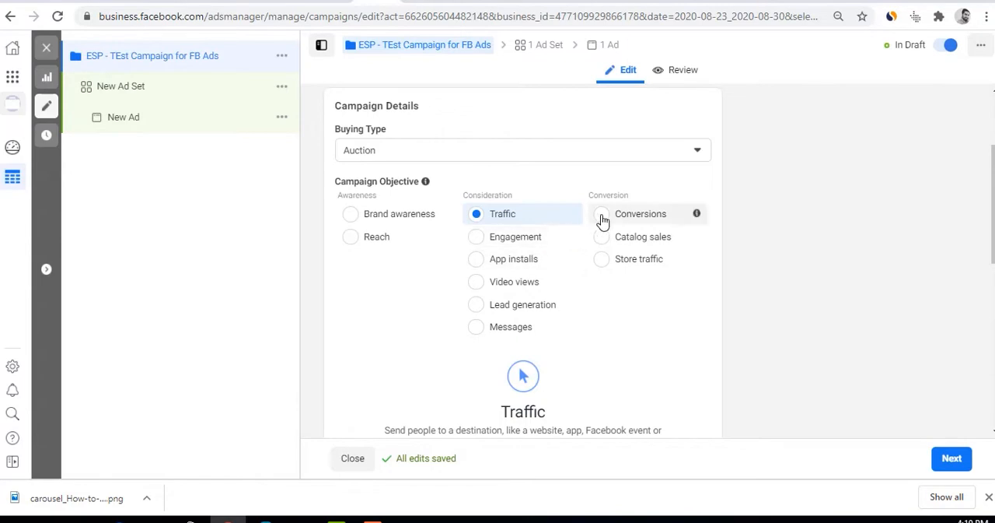
pyautogui.click(619, 160)
pyautogui.click(751, 164)
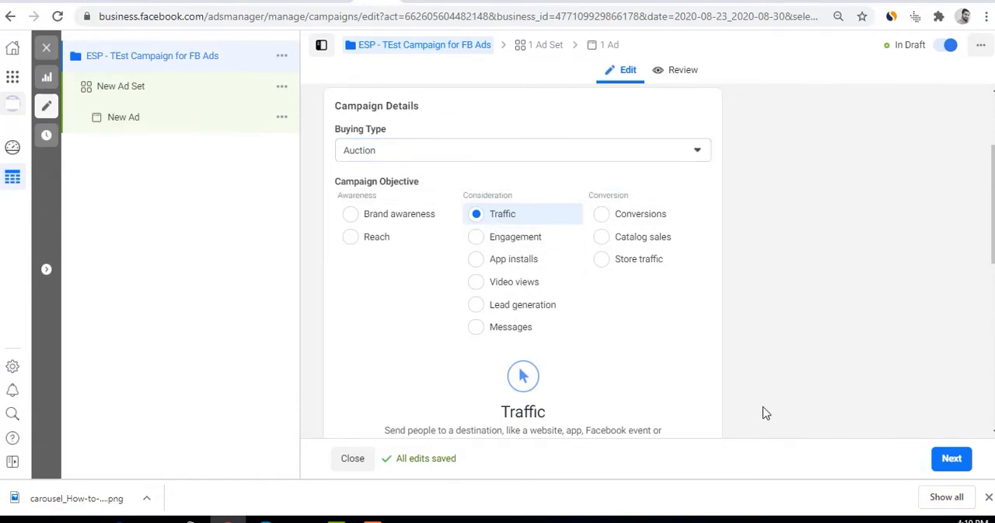
# Reveal the additional campaign details and try a campaign spending limit of $100
pyautogui.scroll(-3, 747, 416)
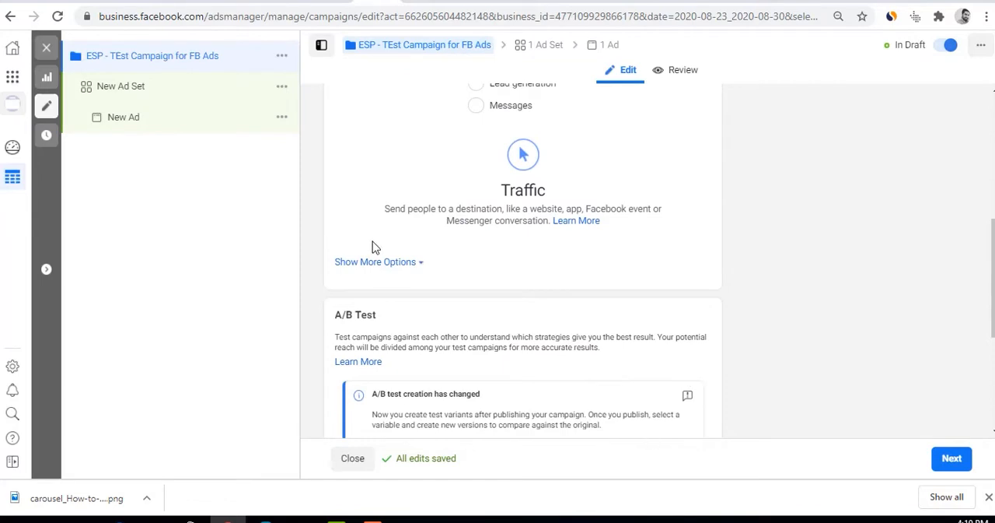
pyautogui.click(381, 262)
pyautogui.scroll(-2, 389, 292)
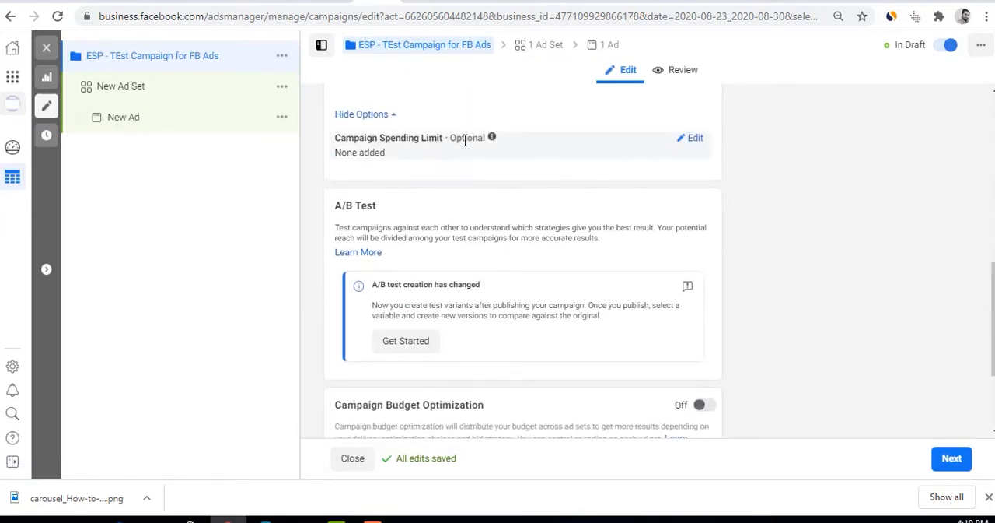
pyautogui.click(693, 139)
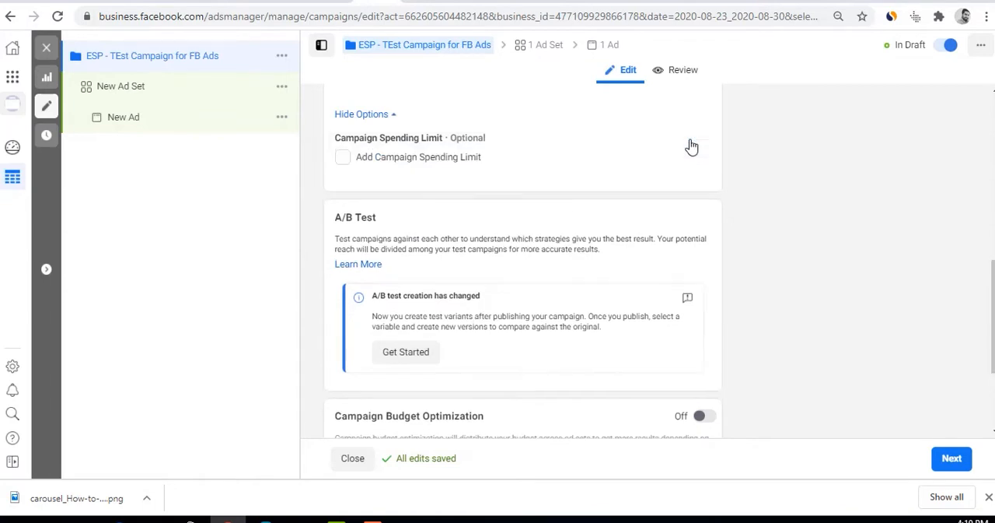
pyautogui.click(395, 160)
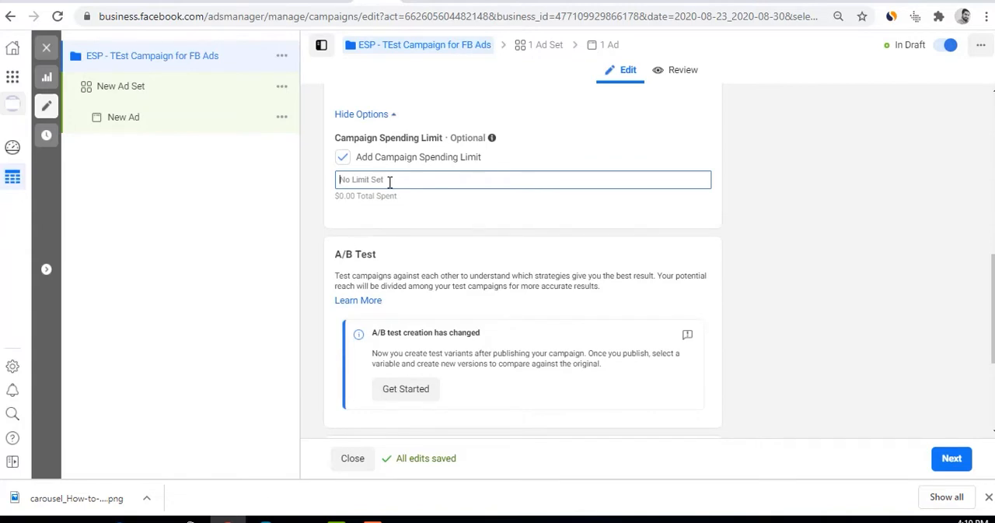
pyautogui.write('100')
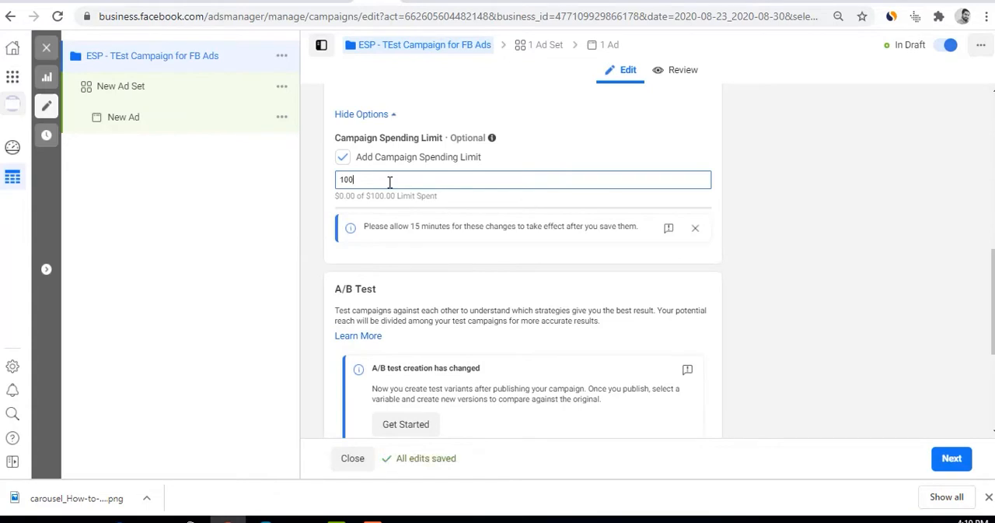
# Clear the spending limit amount and remove the limit from the campaign
pyautogui.press('BackSpace')
pyautogui.press('BackSpace')
pyautogui.press('BackSpace')
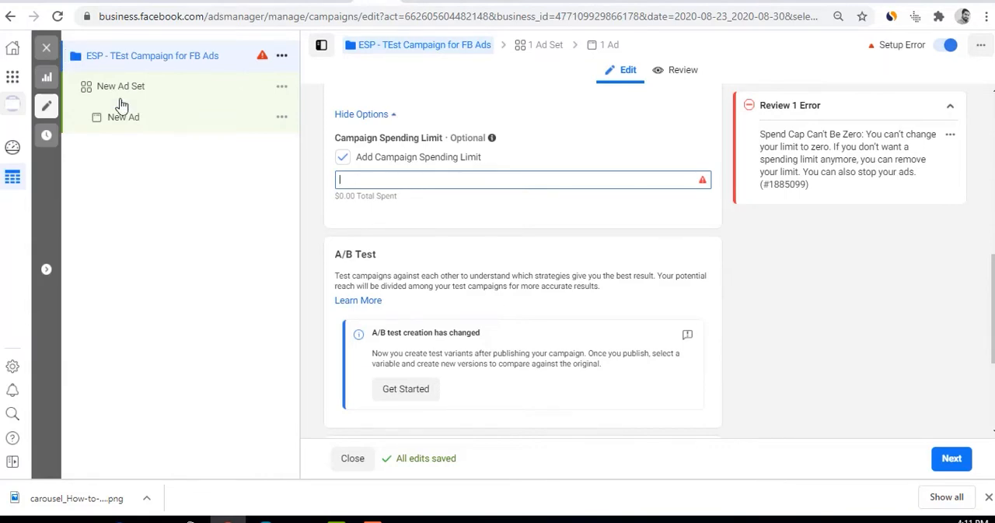
pyautogui.click(342, 158)
pyautogui.click(342, 159)
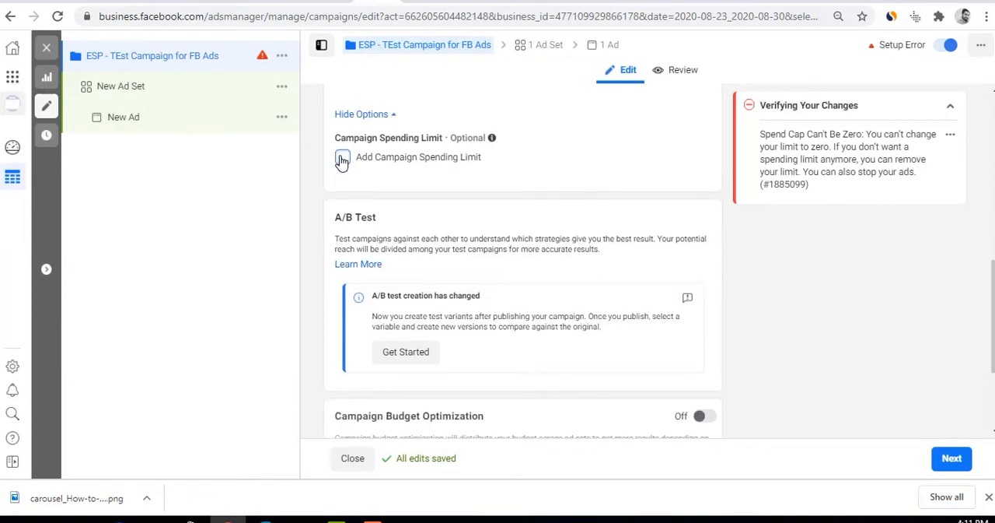
# Read the A/B Test section and its notice about how test creation has changed
pyautogui.scroll(-2, 412, 273)
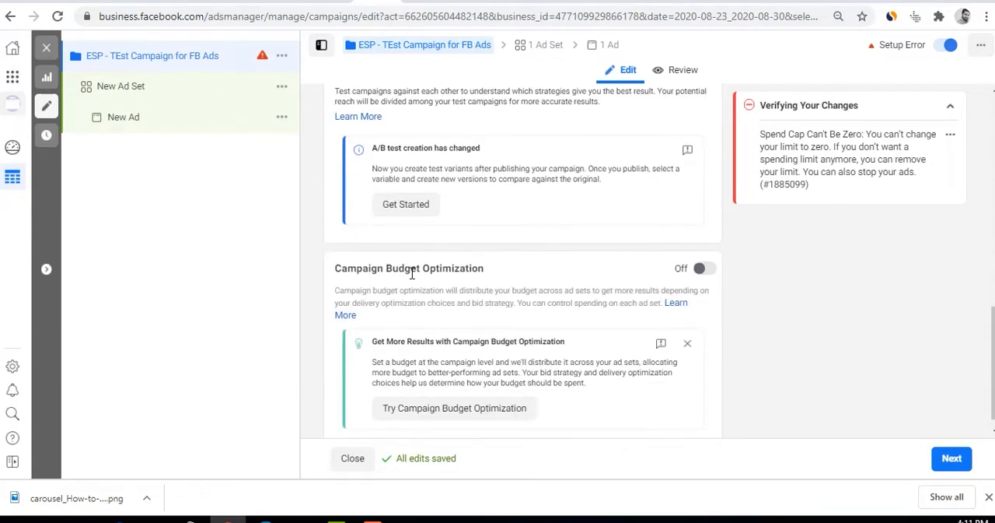
pyautogui.scroll(1, 413, 272)
pyautogui.moveTo(335, 145); pyautogui.dragTo(383, 151)
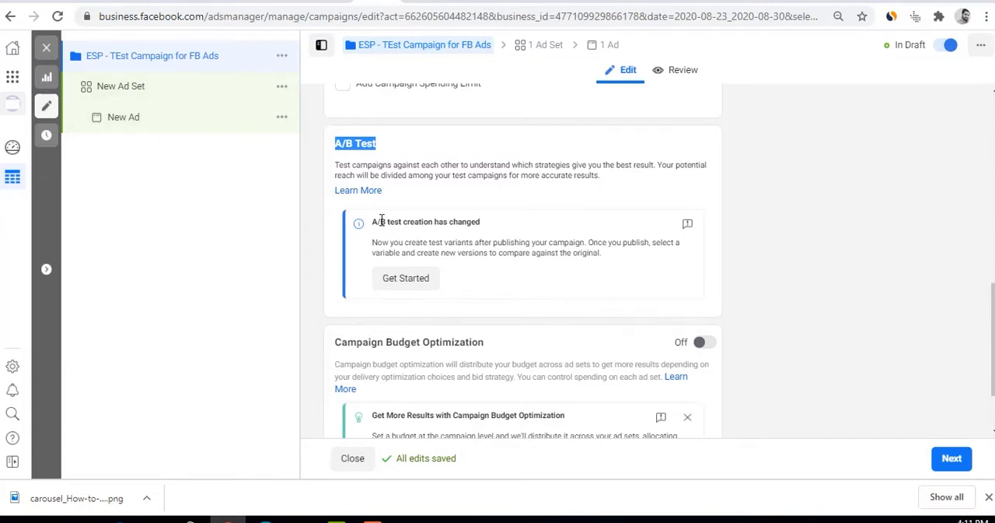
pyautogui.moveTo(381, 222); pyautogui.dragTo(503, 225)
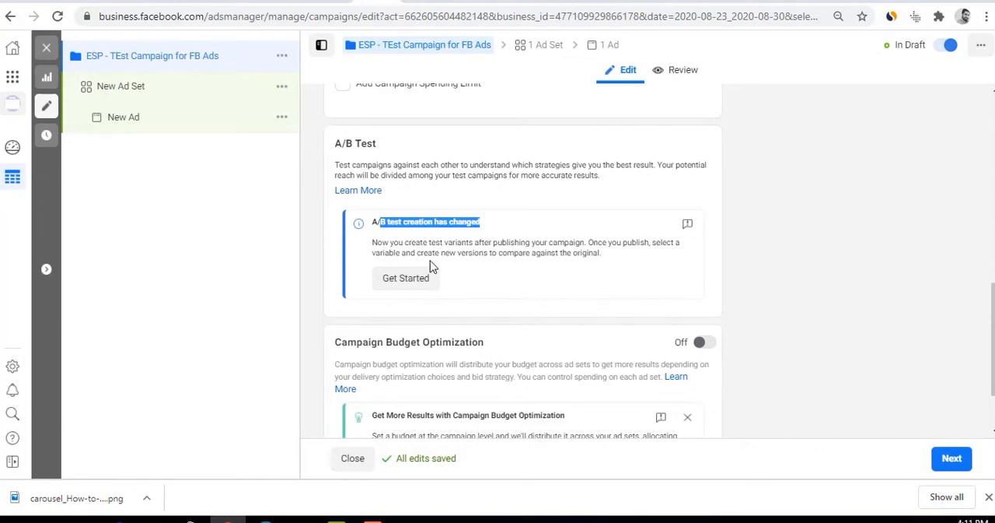
# Read the description of how Campaign Budget Optimization distributes the budget across ad sets
pyautogui.scroll(-2, 472, 322)
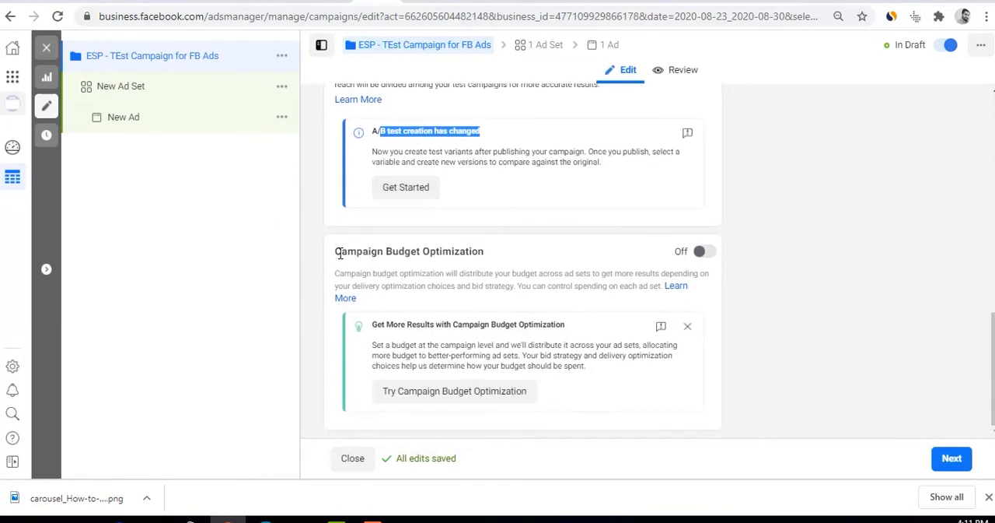
pyautogui.moveTo(339, 253); pyautogui.dragTo(490, 254)
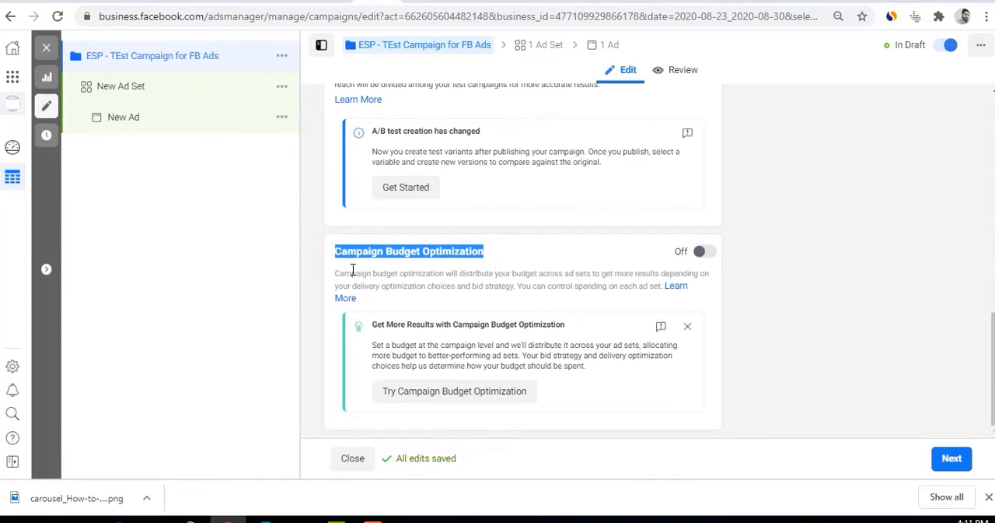
pyautogui.moveTo(459, 274); pyautogui.dragTo(711, 279)
pyautogui.moveTo(348, 286); pyautogui.dragTo(512, 287)
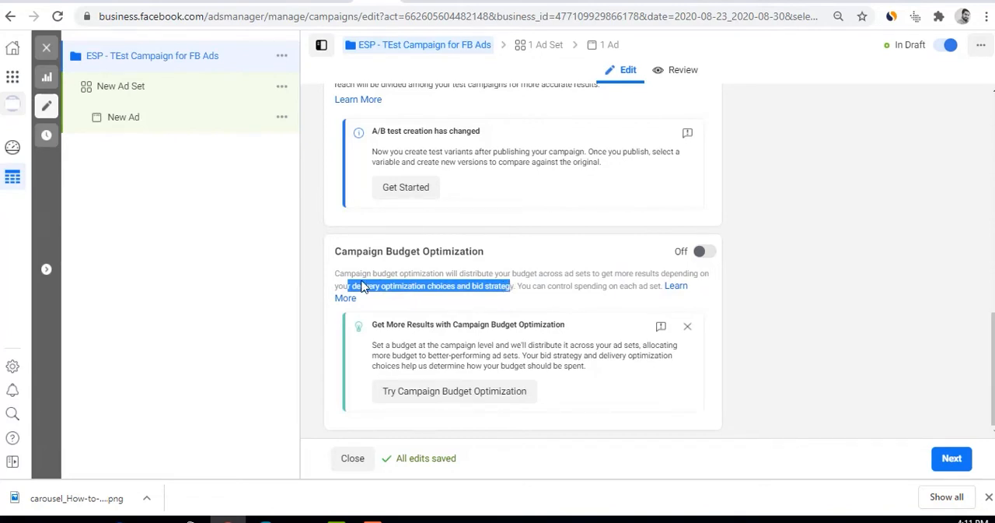
pyautogui.moveTo(336, 274); pyautogui.dragTo(661, 288)
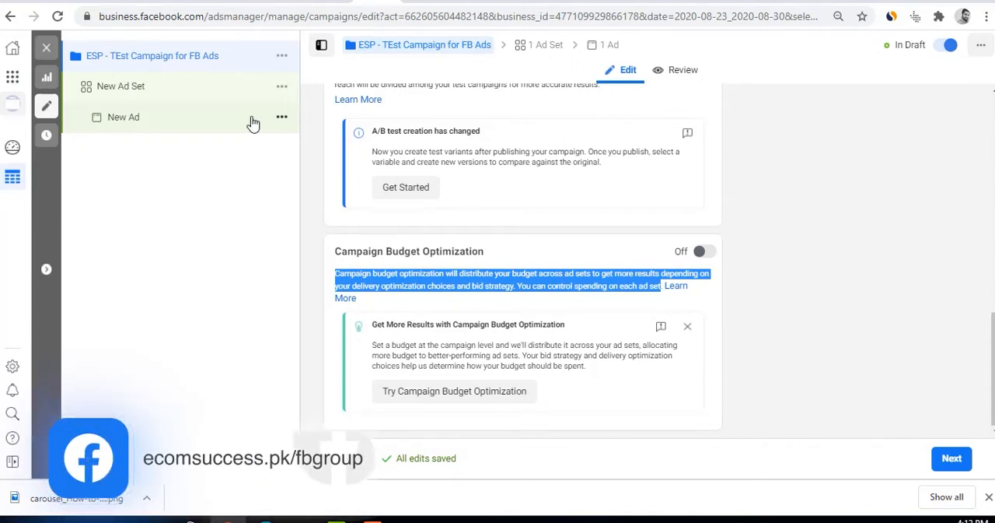
# Turn on Campaign Budget Optimization and check the budget types, keeping Daily Budget at $20.00
pyautogui.click(705, 252)
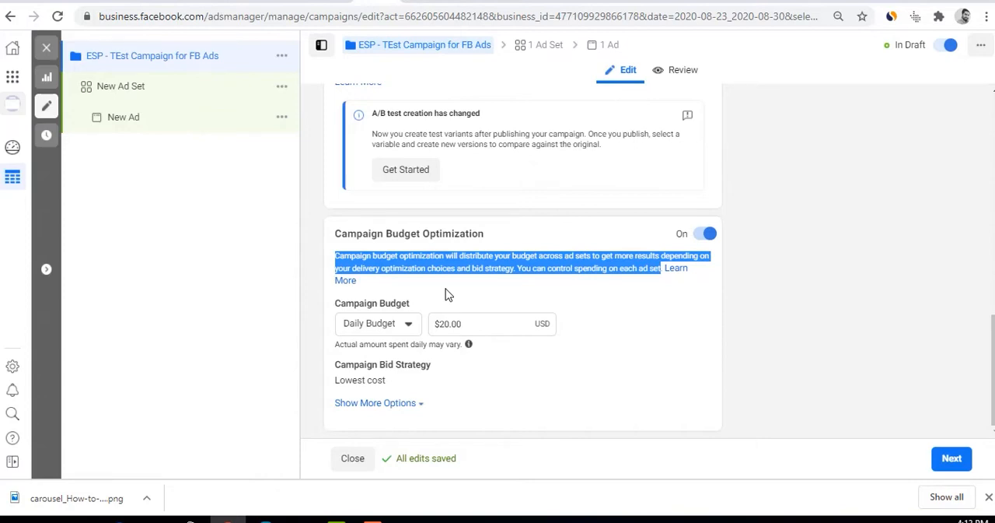
pyautogui.moveTo(462, 325); pyautogui.dragTo(431, 332)
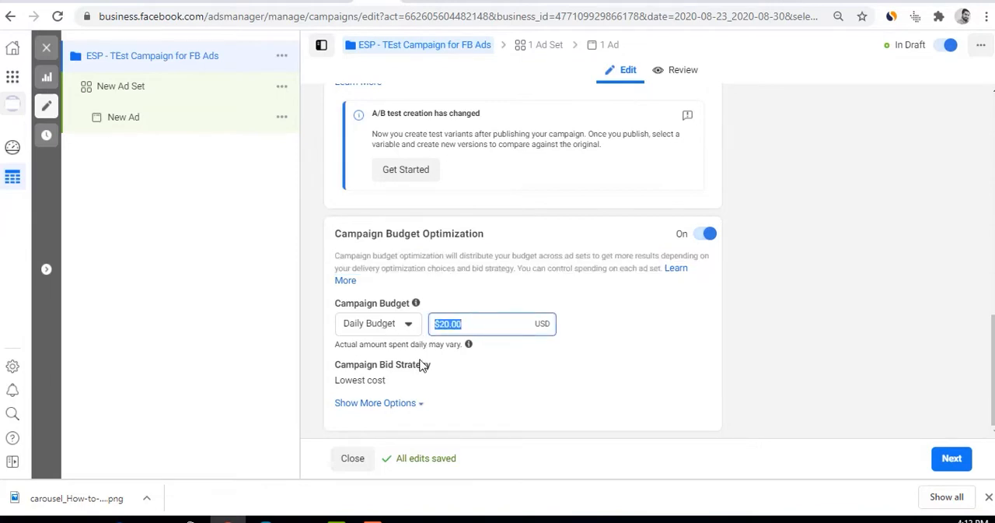
pyautogui.click(371, 330)
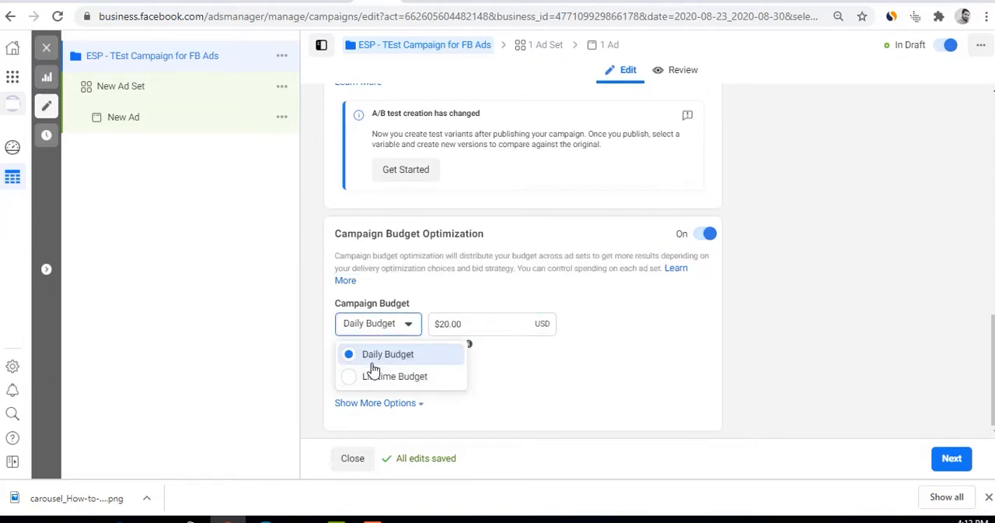
pyautogui.click(642, 337)
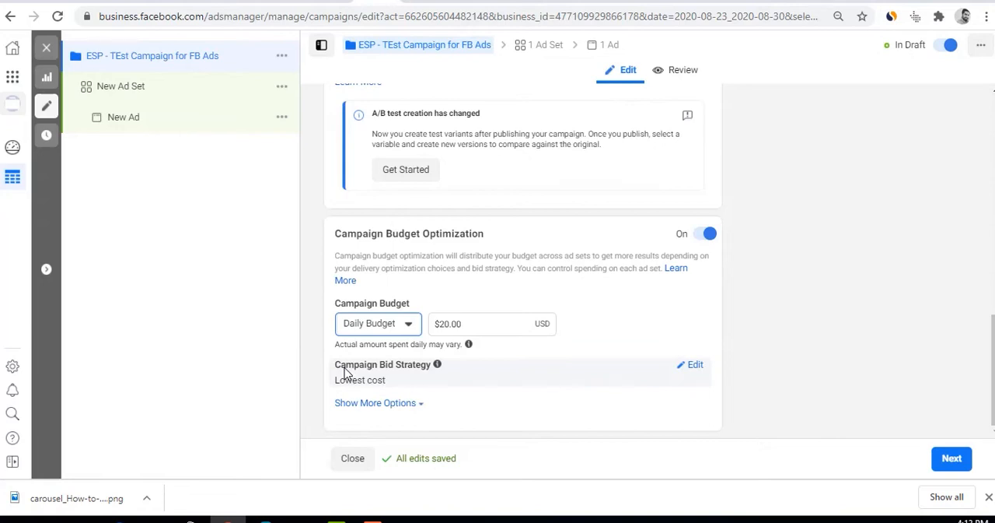
# Open the Campaign Bid Strategy for editing, review the strategies and choose Lowest cost
pyautogui.click(695, 367)
pyautogui.click(674, 387)
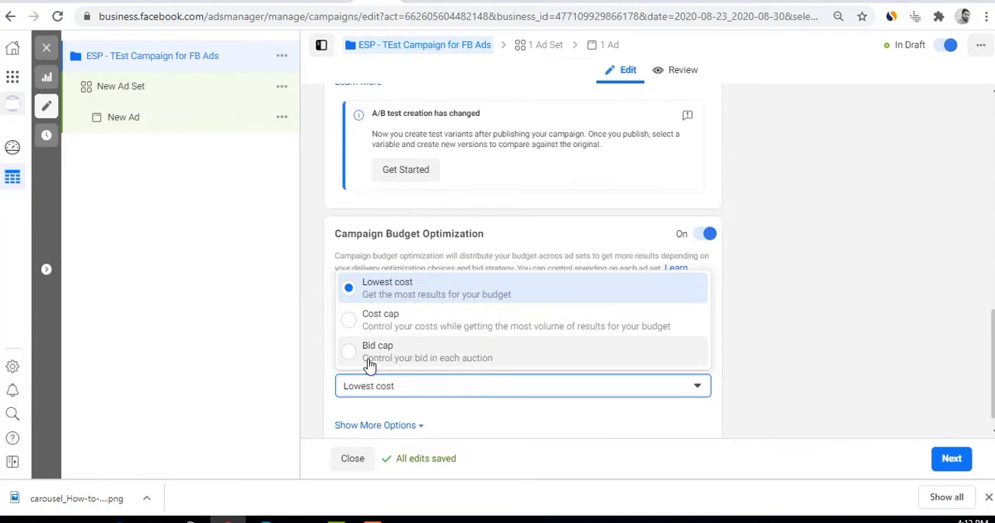
pyautogui.click(400, 290)
pyautogui.scroll(-1, 433, 398)
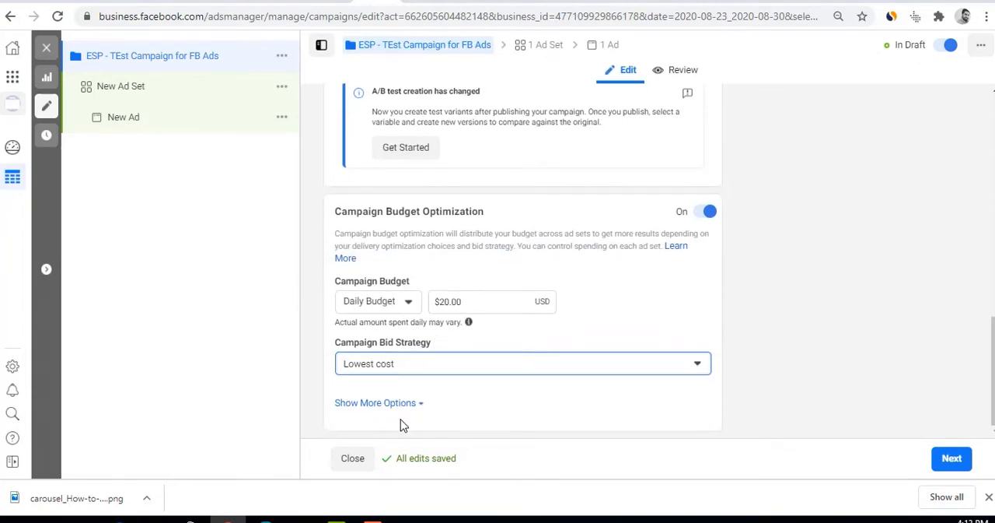
# Reveal the additional budget options to check Ad Scheduling, and continue to the ad set setup
pyautogui.click(403, 405)
pyautogui.scroll(-2, 482, 401)
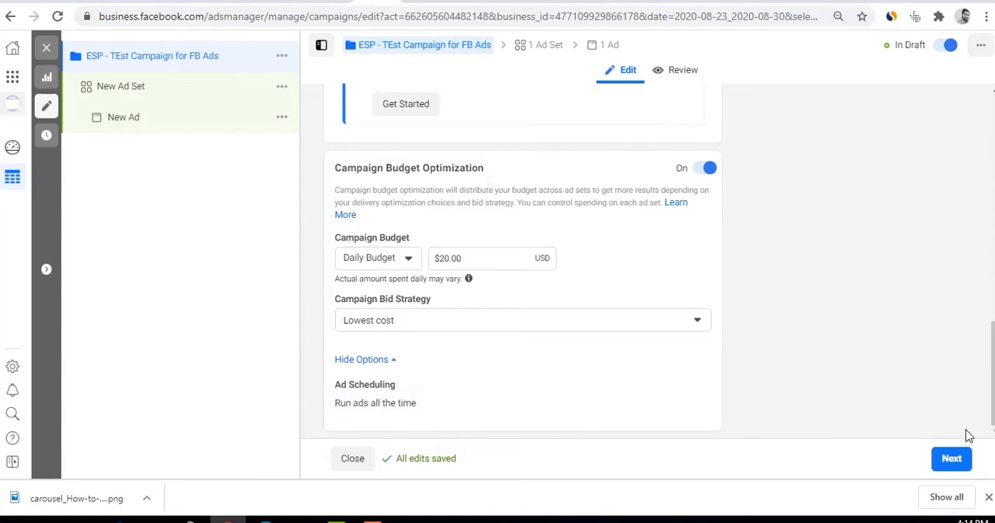
pyautogui.click(955, 460)
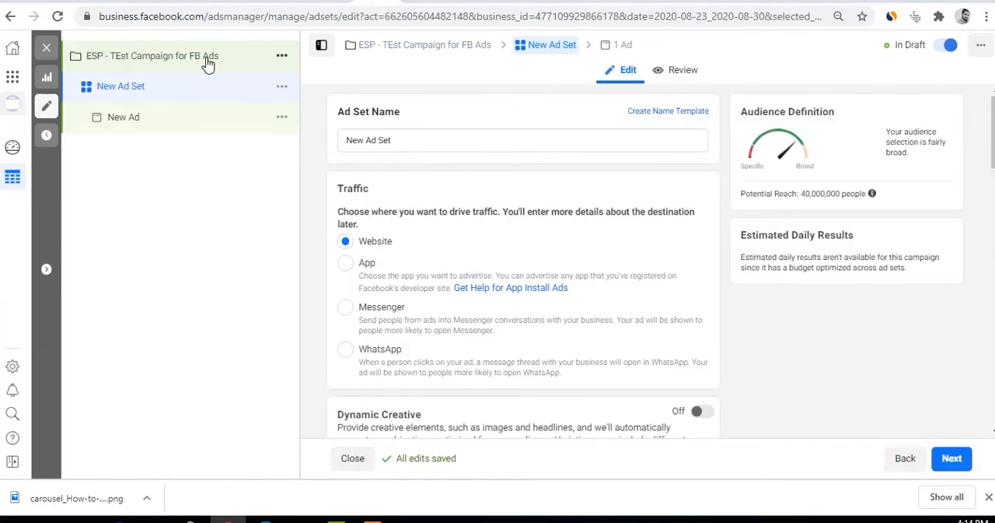
# Name the ad set "1st Ad Set for ESP Test Campaign"
pyautogui.tripleClick(393, 140)
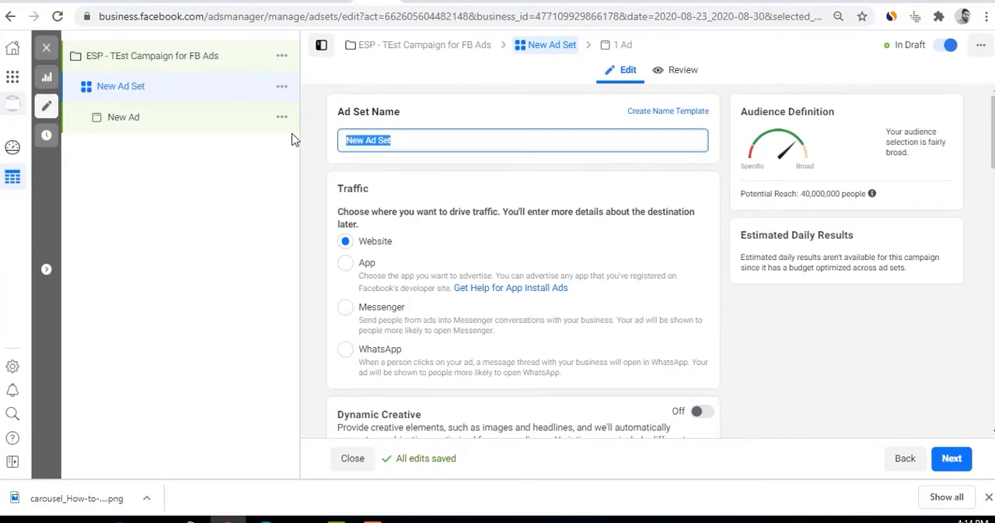
pyautogui.write('1s')
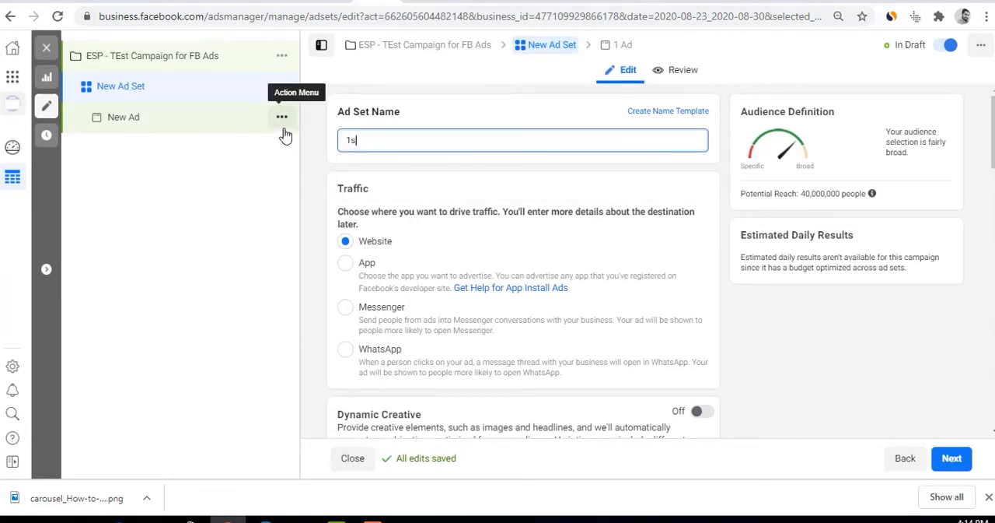
pyautogui.write('t Ad Ser fo')
pyautogui.press('BackSpace')
pyautogui.press('BackSpace')
pyautogui.write('for E')
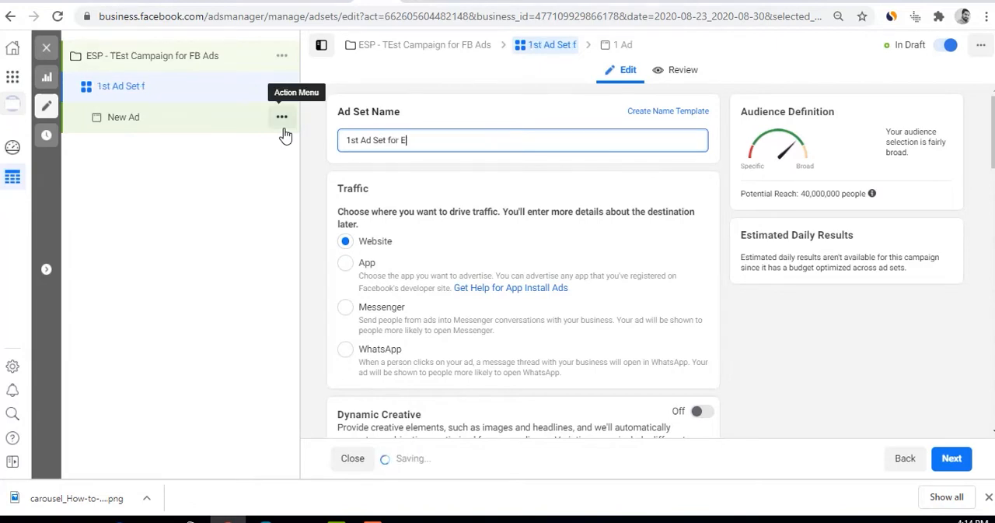
pyautogui.write('SP Test Campaign')
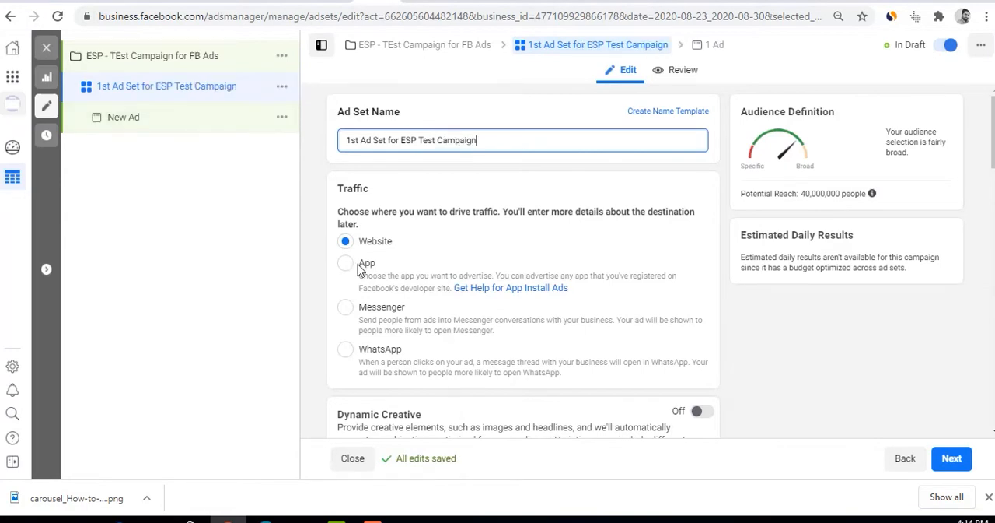
# Try Messenger, WhatsApp and App as the ad set's traffic destination, and switch back to Website
pyautogui.scroll(-1, 400, 272)
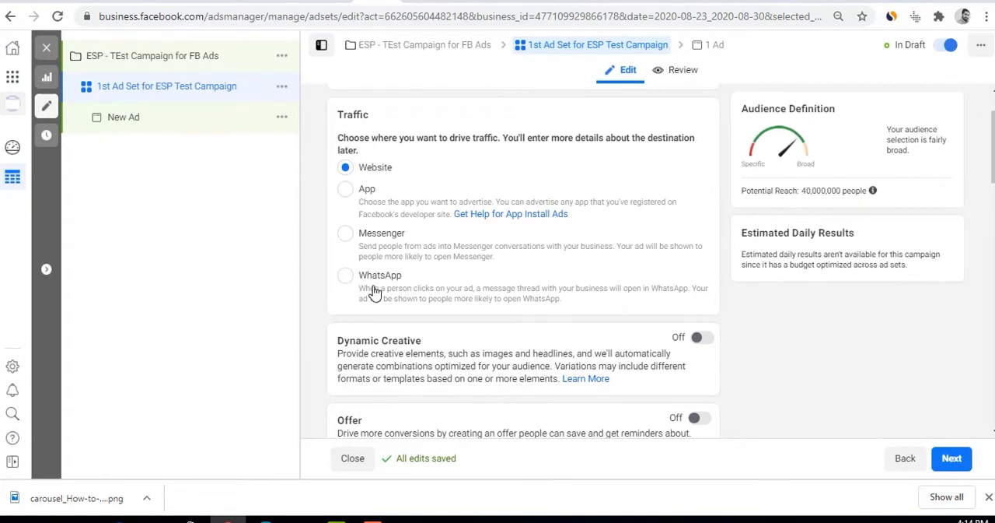
pyautogui.click(374, 243)
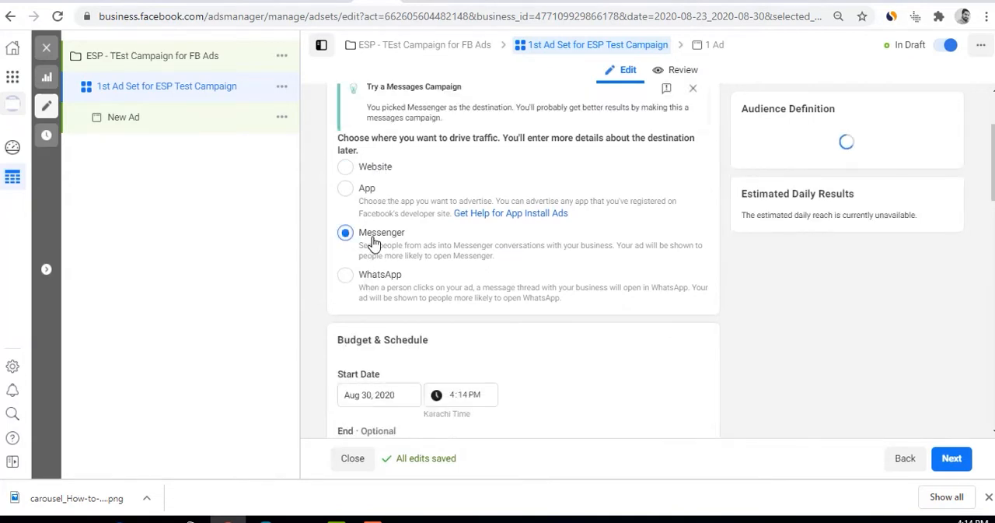
pyautogui.click(372, 275)
pyautogui.click(367, 189)
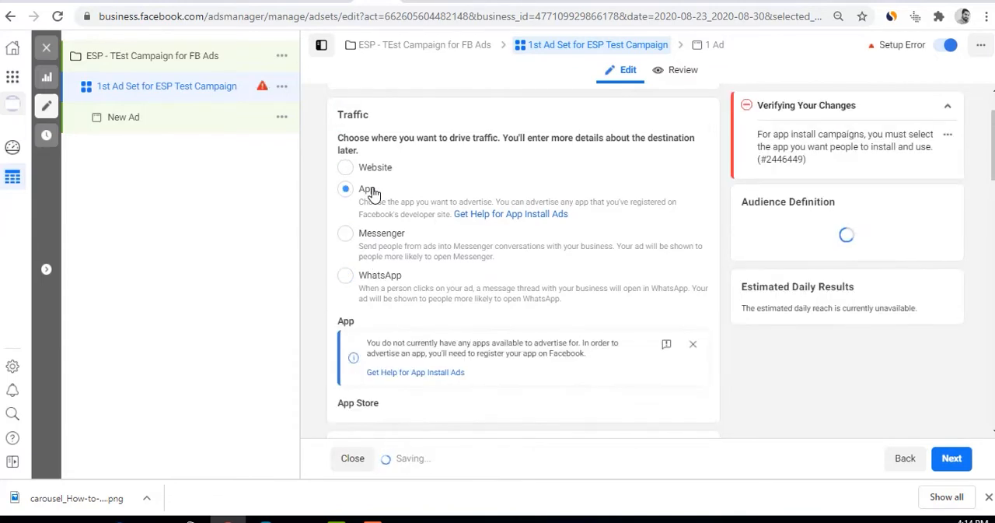
pyautogui.click(381, 172)
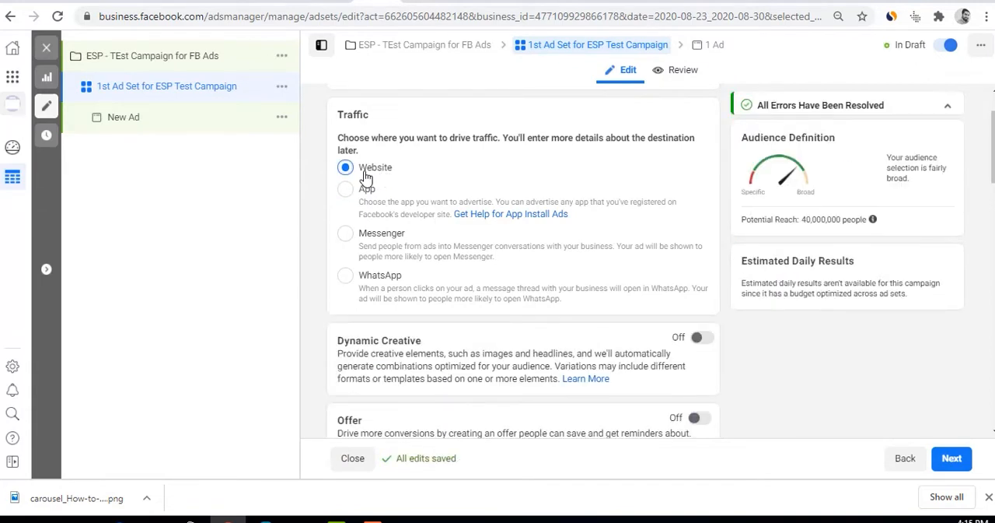
# Switch the ad set's traffic destination to App to view its requirements, and on to Messenger
pyautogui.scroll(1, 793, 150)
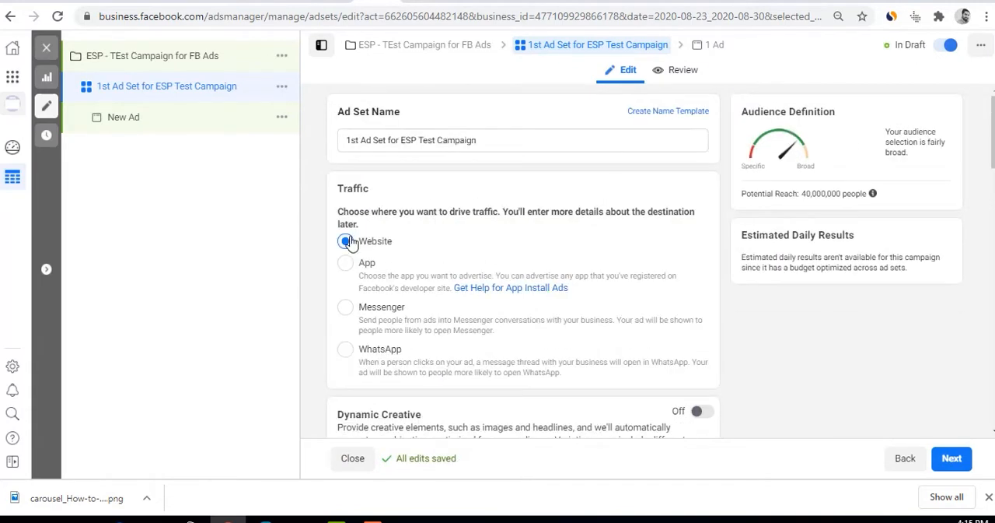
pyautogui.click(347, 263)
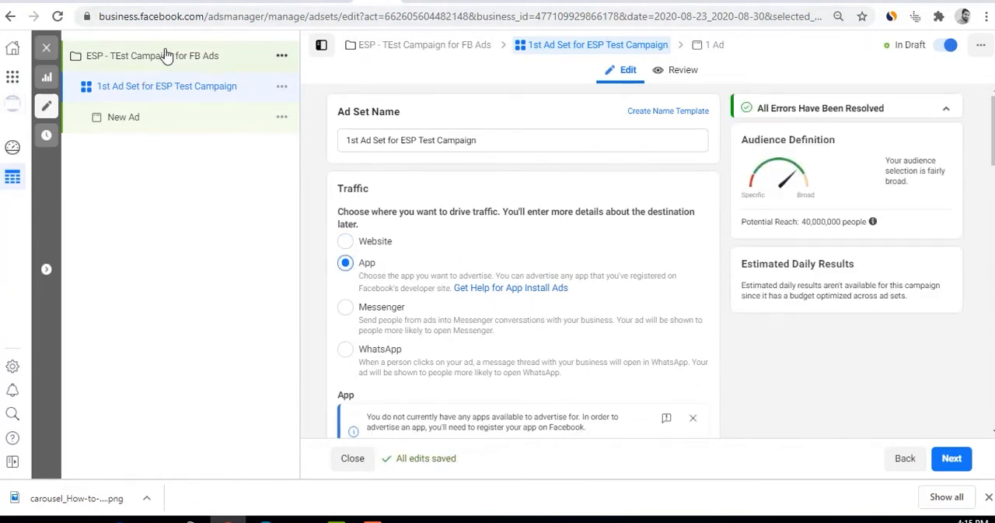
pyautogui.click(347, 308)
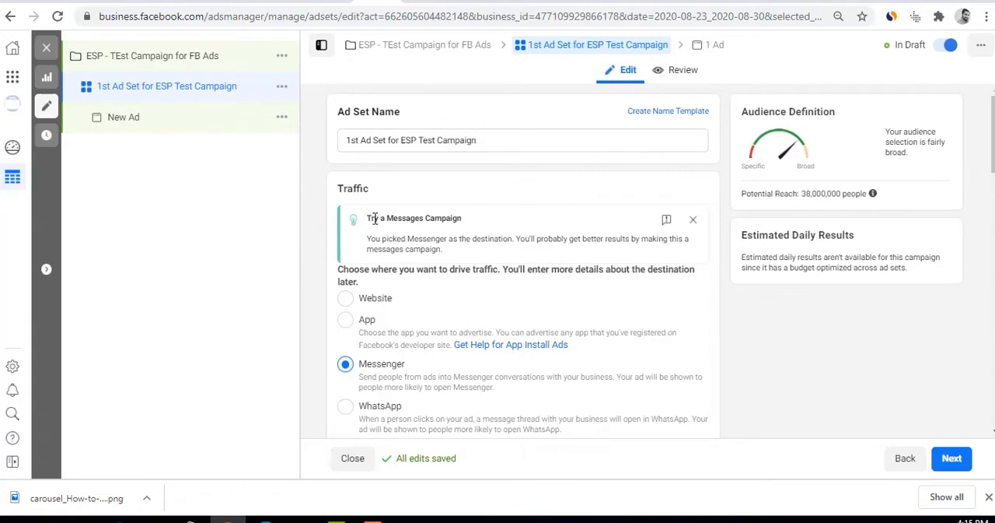
# Try WhatsApp as the traffic destination, set it back to Website, and check the ad set's potential reach
pyautogui.moveTo(374, 218); pyautogui.dragTo(469, 220)
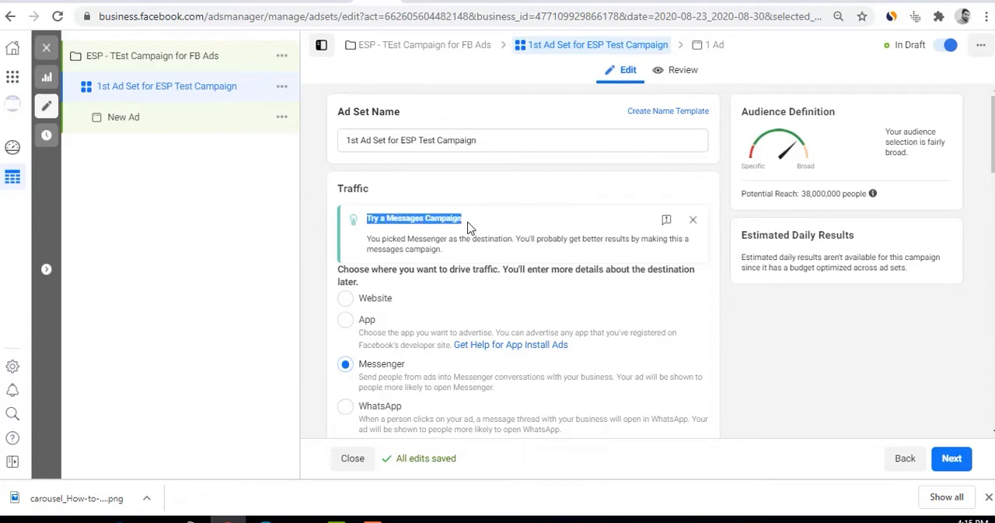
pyautogui.click(351, 411)
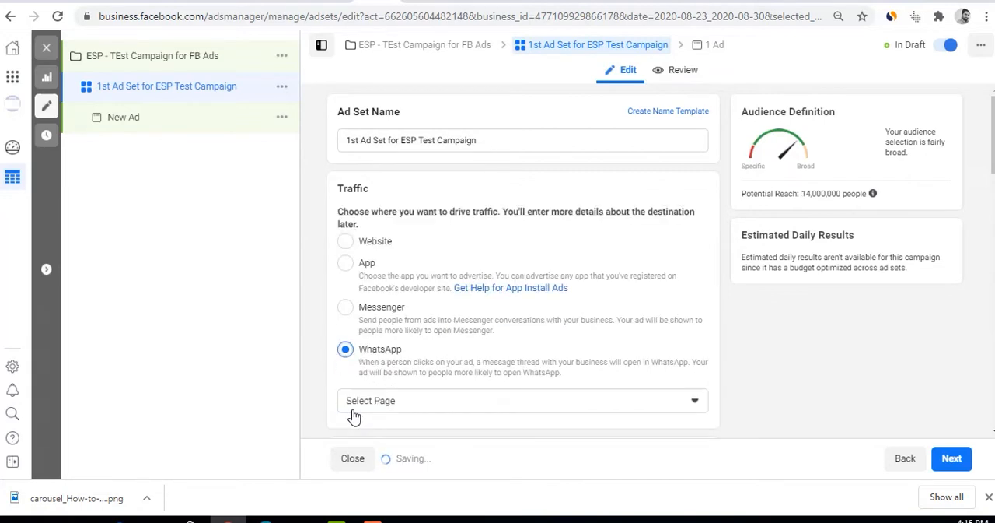
pyautogui.click(405, 410)
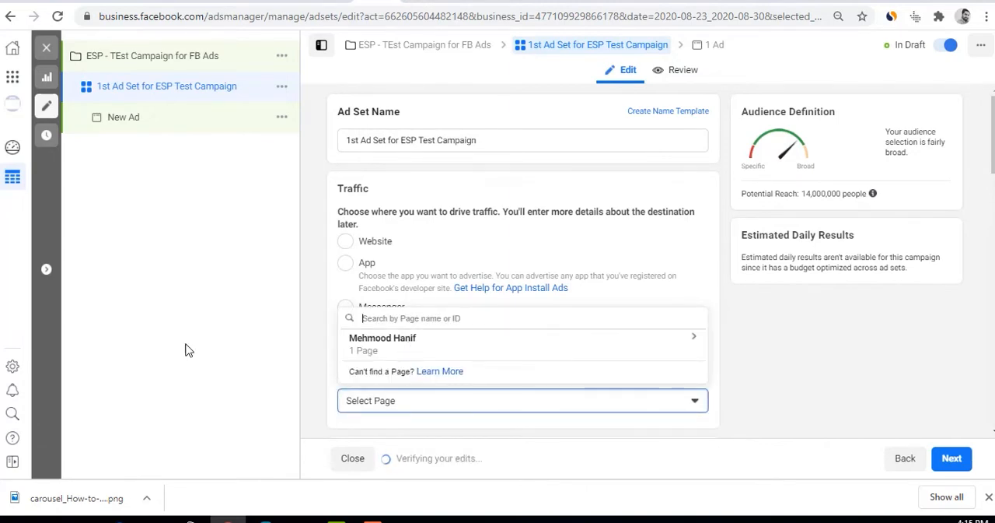
pyautogui.click(362, 247)
pyautogui.click(361, 247)
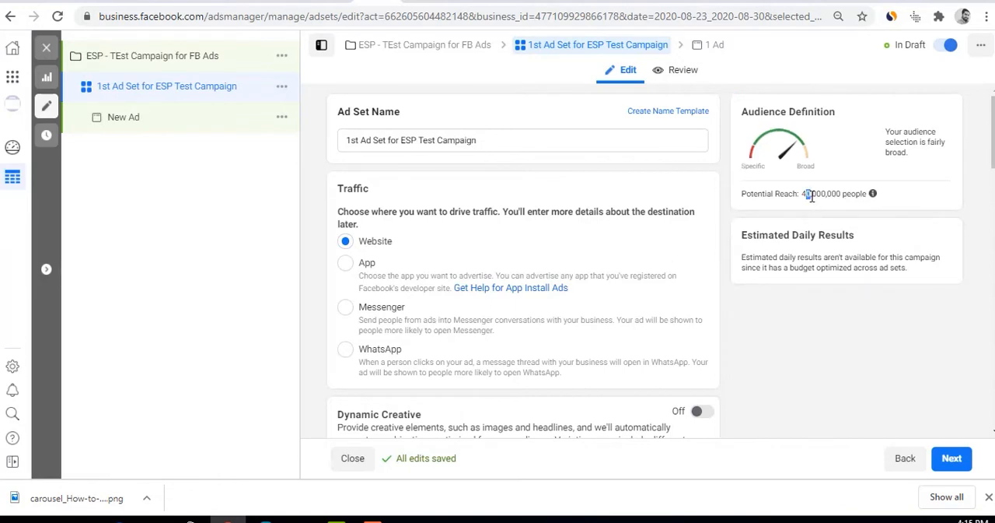
pyautogui.moveTo(811, 196); pyautogui.dragTo(844, 191)
pyautogui.click(751, 318)
# Read the Dynamic Creative description, and turn on Dynamic Creative for the ad set
pyautogui.scroll(-3, 751, 318)
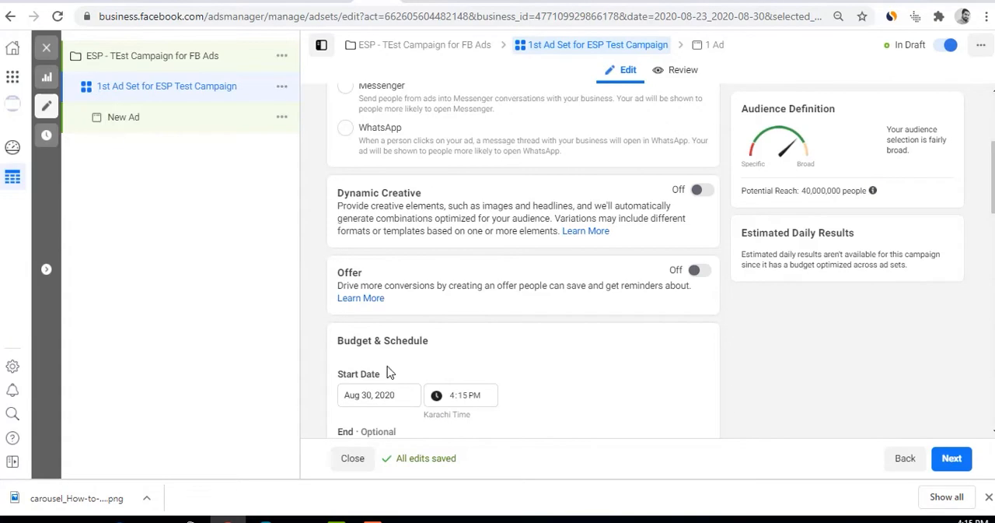
pyautogui.scroll(3, 416, 367)
pyautogui.scroll(-3, 389, 280)
pyautogui.moveTo(340, 206); pyautogui.dragTo(669, 207)
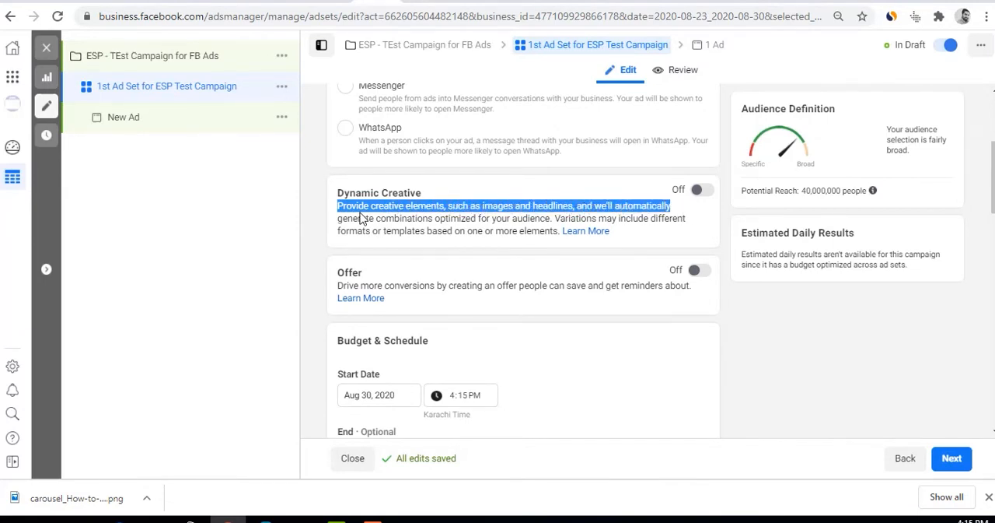
pyautogui.moveTo(359, 218); pyautogui.dragTo(685, 219)
pyautogui.moveTo(374, 230); pyautogui.dragTo(561, 231)
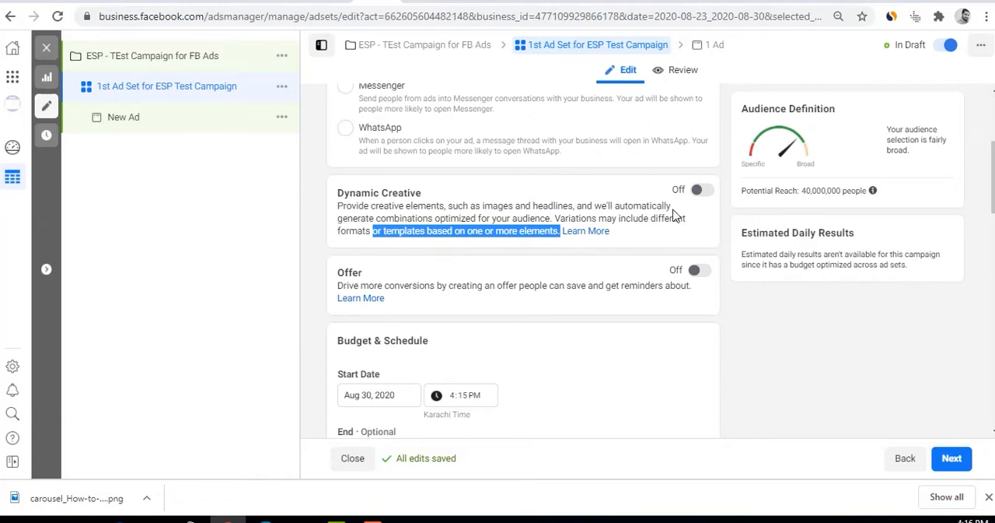
pyautogui.click(704, 191)
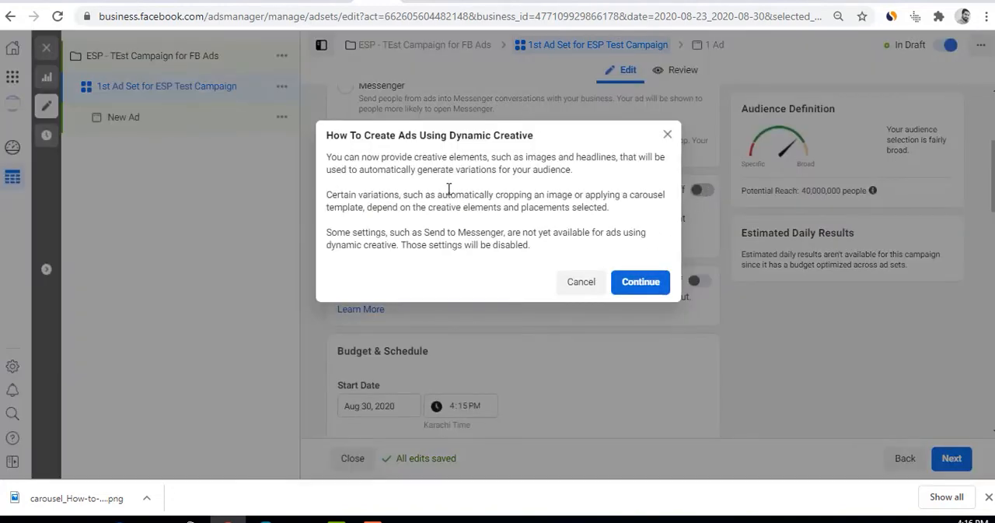
pyautogui.moveTo(325, 135); pyautogui.dragTo(562, 138)
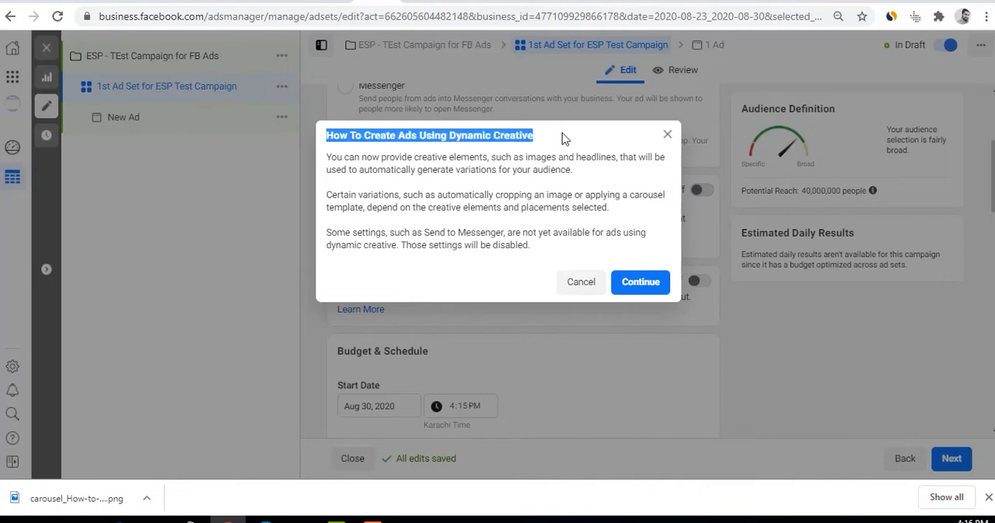
pyautogui.click(640, 282)
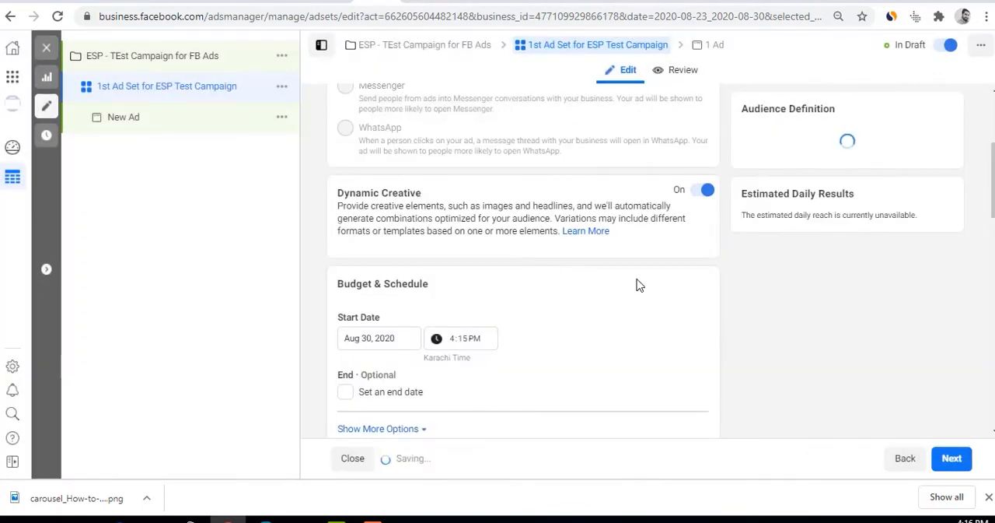
# Look over the ad set sections with Dynamic Creative on, and turn Dynamic Creative back off
pyautogui.scroll(-4, 638, 284)
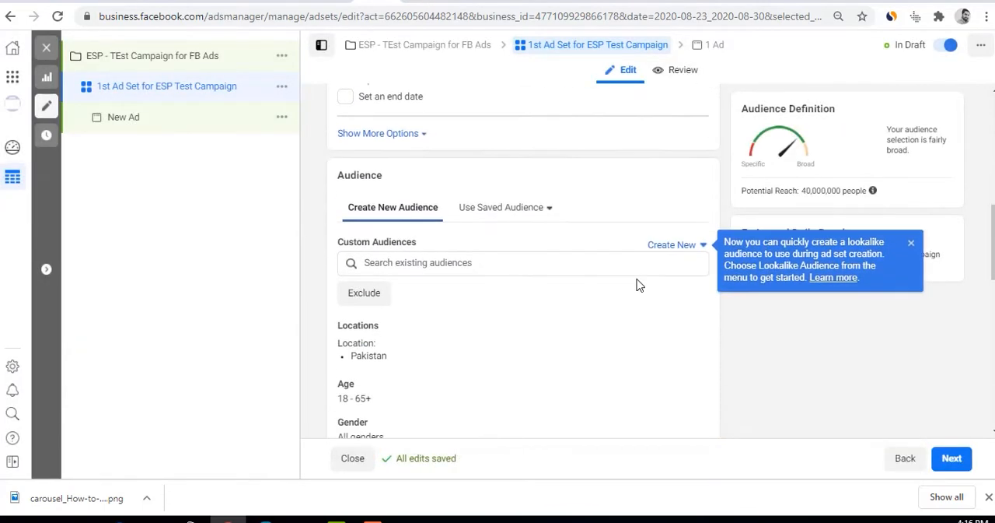
pyautogui.scroll(3, 636, 284)
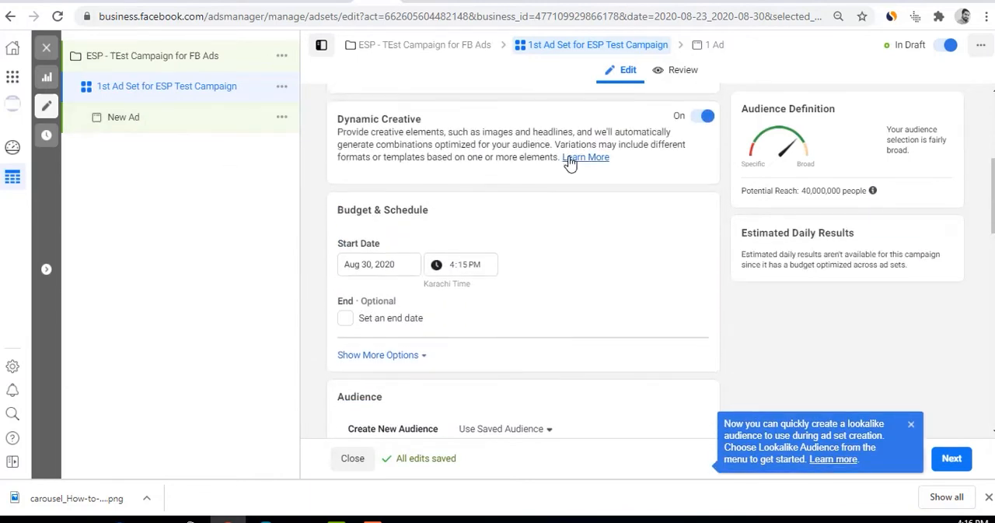
pyautogui.click(701, 117)
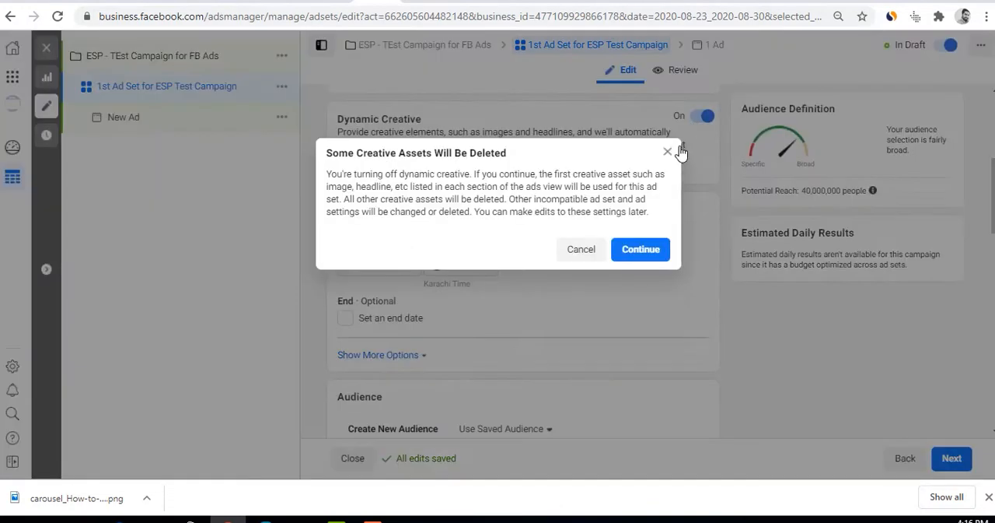
pyautogui.click(640, 249)
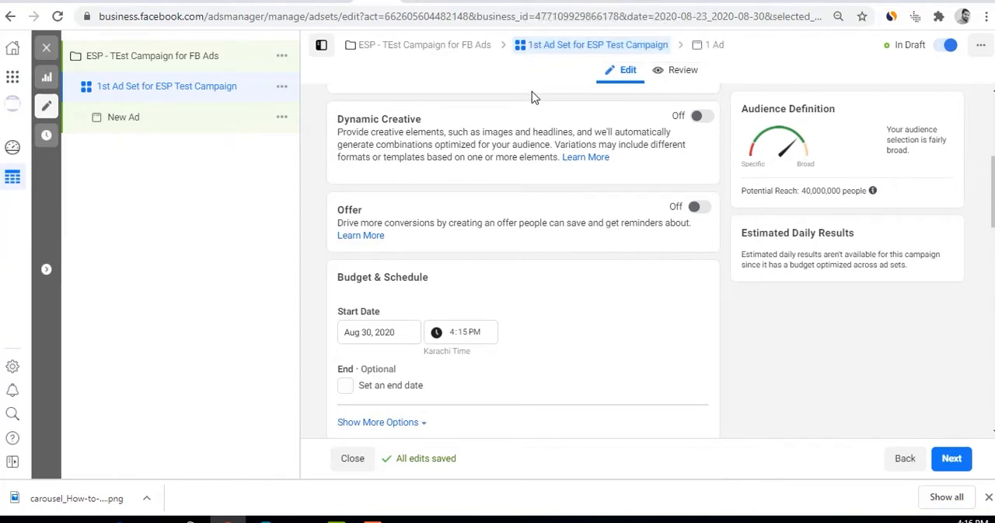
# Turn on the Offer option for the ad set and choose the account's Facebook Page for it
pyautogui.moveTo(343, 224); pyautogui.dragTo(694, 223)
pyautogui.click(699, 206)
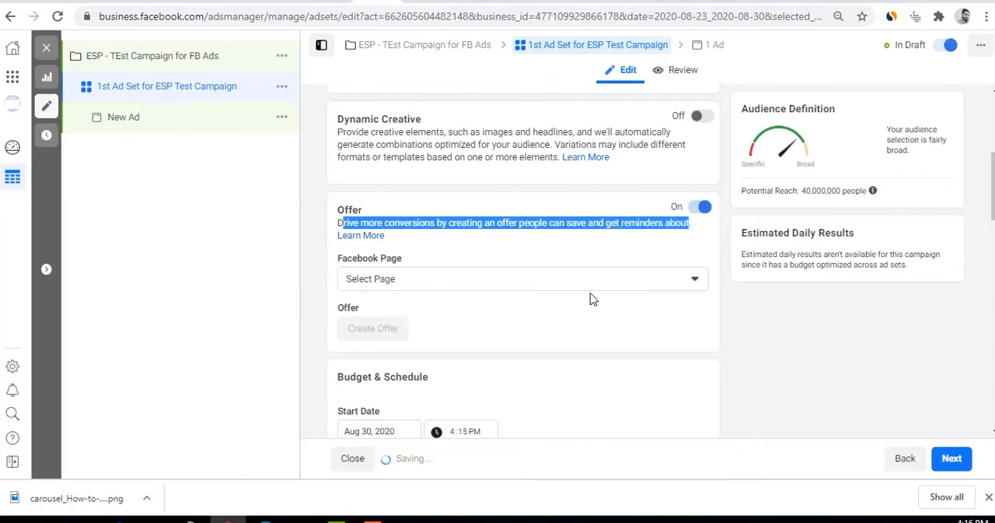
pyautogui.click(465, 283)
pyautogui.click(420, 332)
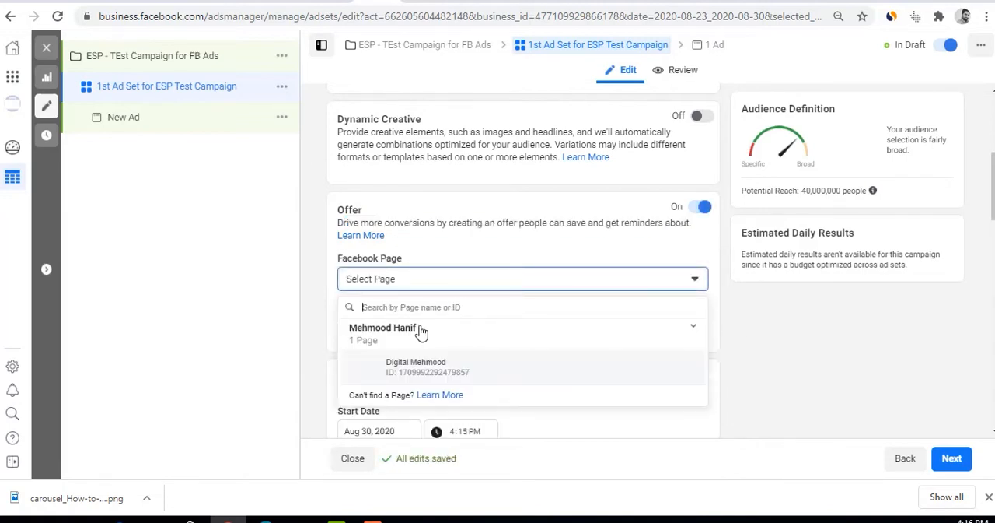
pyautogui.click(437, 366)
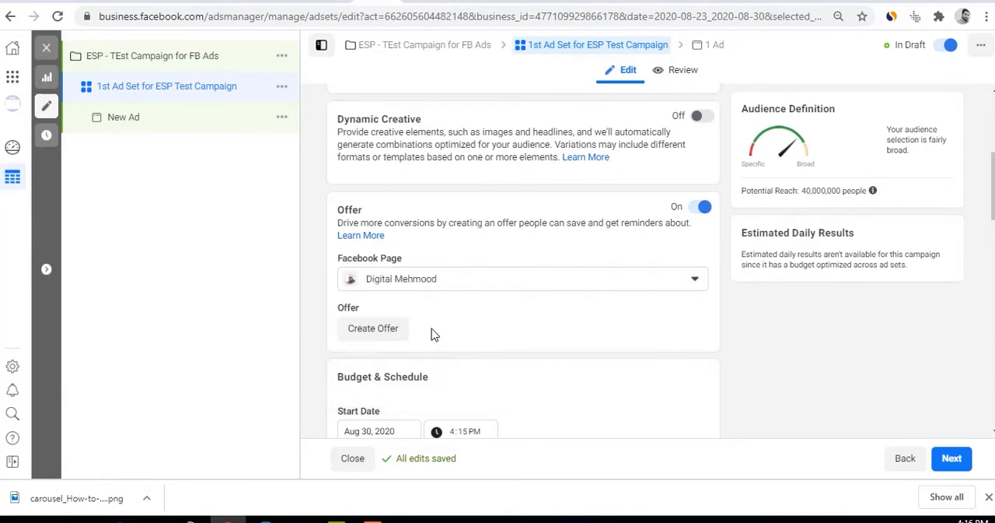
# Start creating an offer, examine its title, preview and redemption fields, and try the One Code and Unique Codes promo types
pyautogui.click(386, 329)
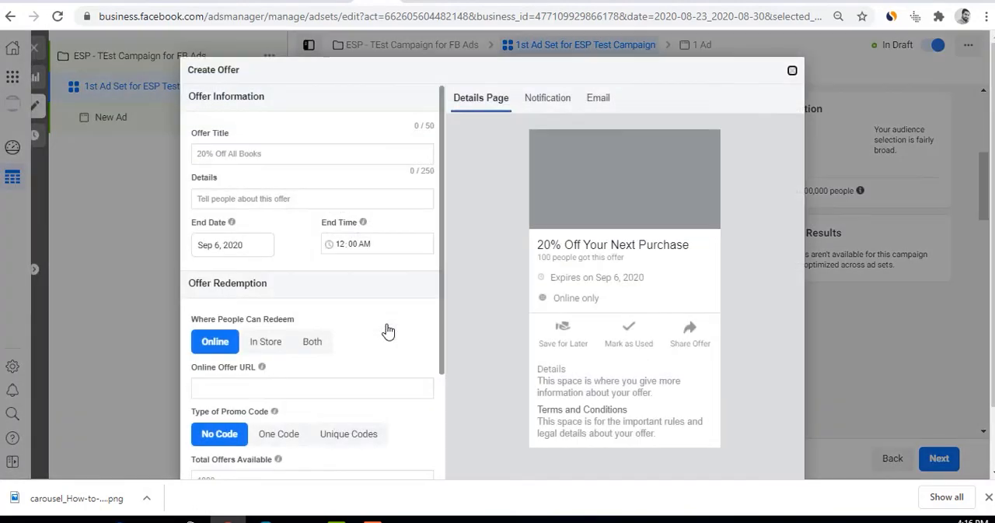
pyautogui.moveTo(269, 161); pyautogui.dragTo(186, 163)
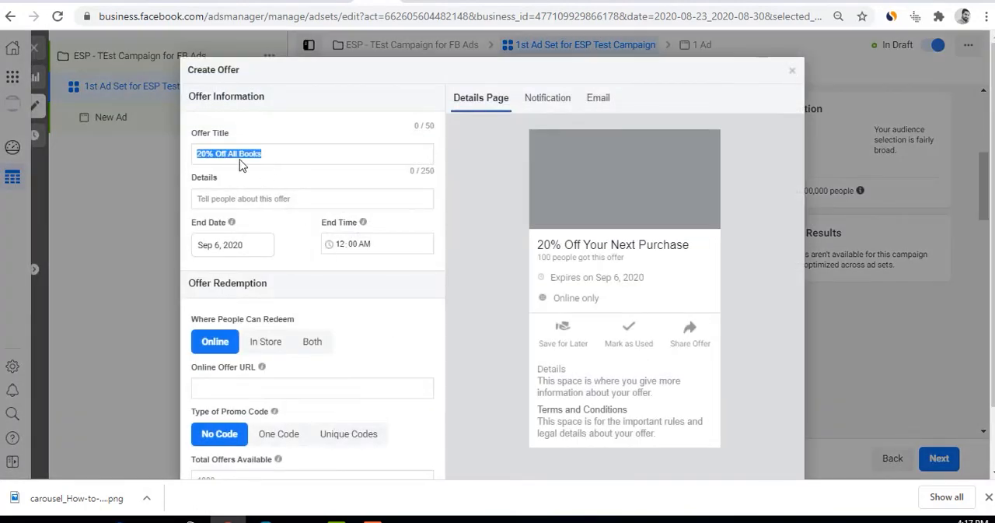
pyautogui.moveTo(551, 245); pyautogui.dragTo(700, 249)
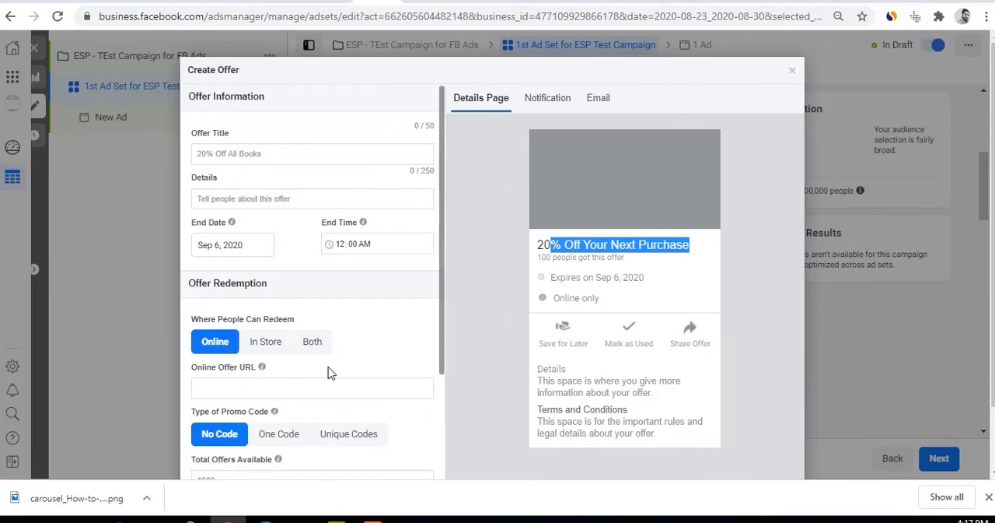
pyautogui.scroll(-2, 326, 371)
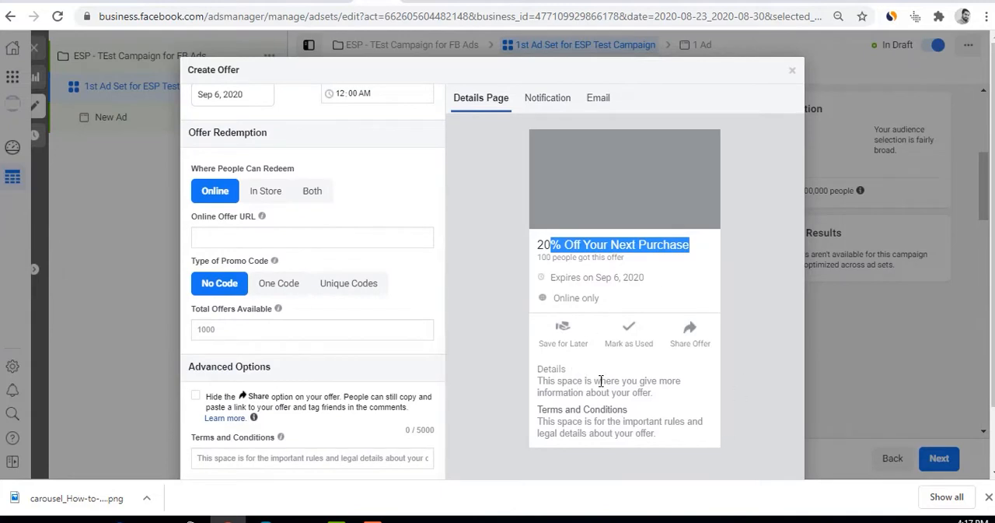
pyautogui.click(628, 330)
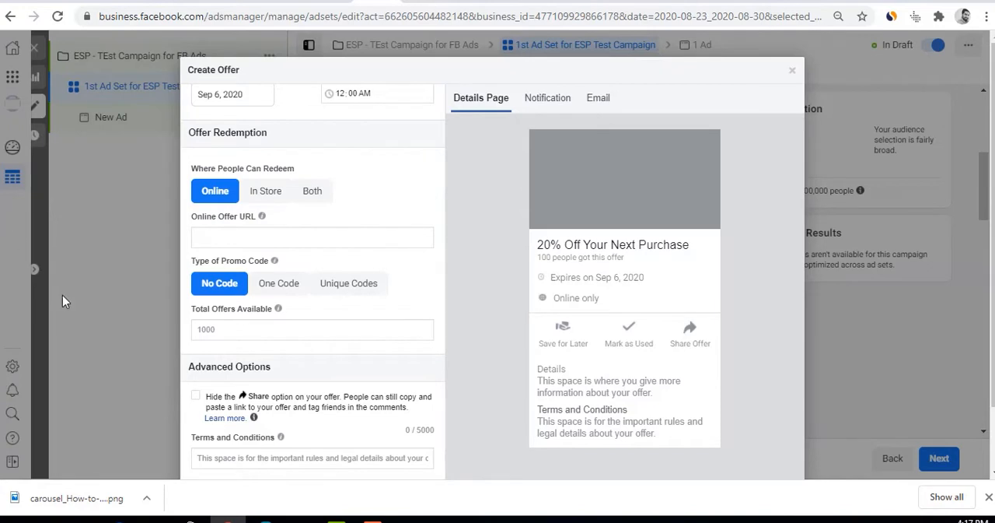
pyautogui.click(290, 287)
pyautogui.click(330, 288)
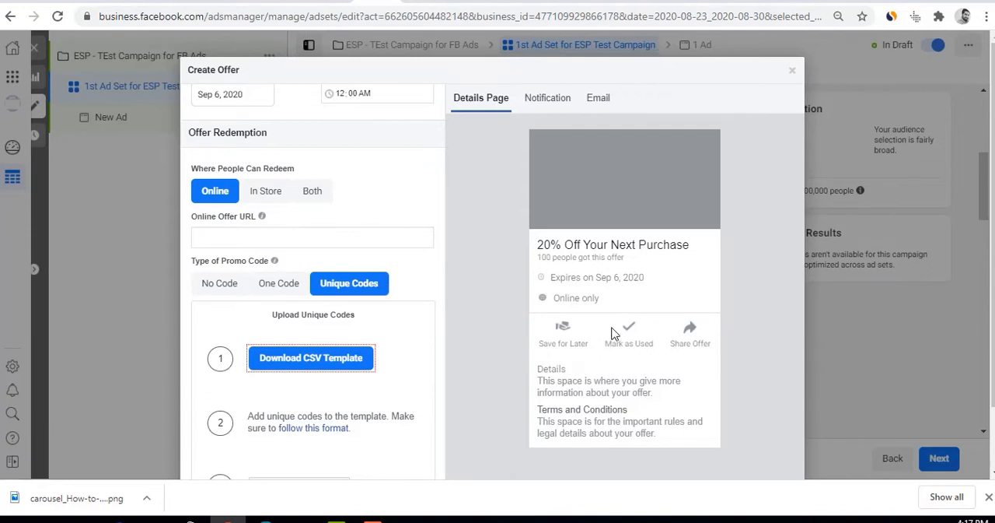
# Discard the unfinished offer and turn the ad set's Offer option off
pyautogui.scroll(2, 294, 398)
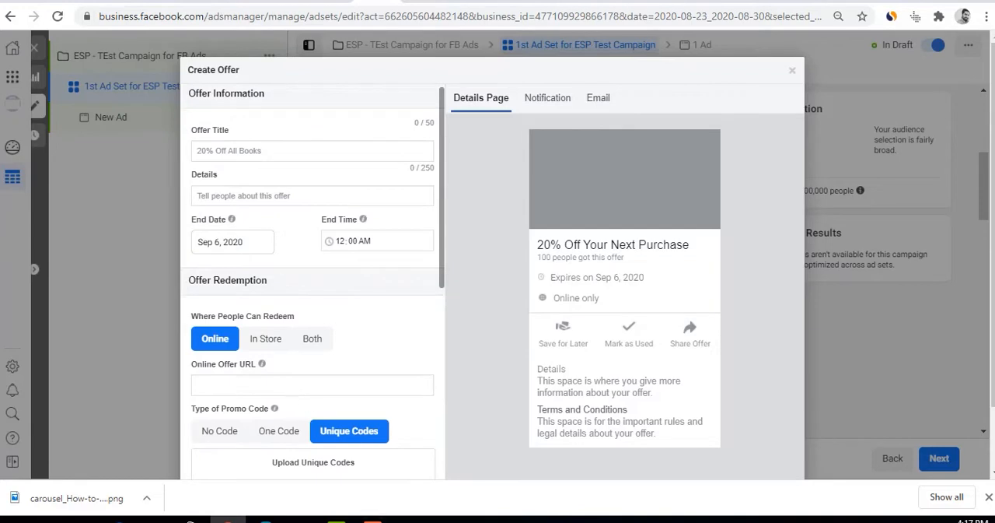
pyautogui.click(795, 72)
pyautogui.click(697, 210)
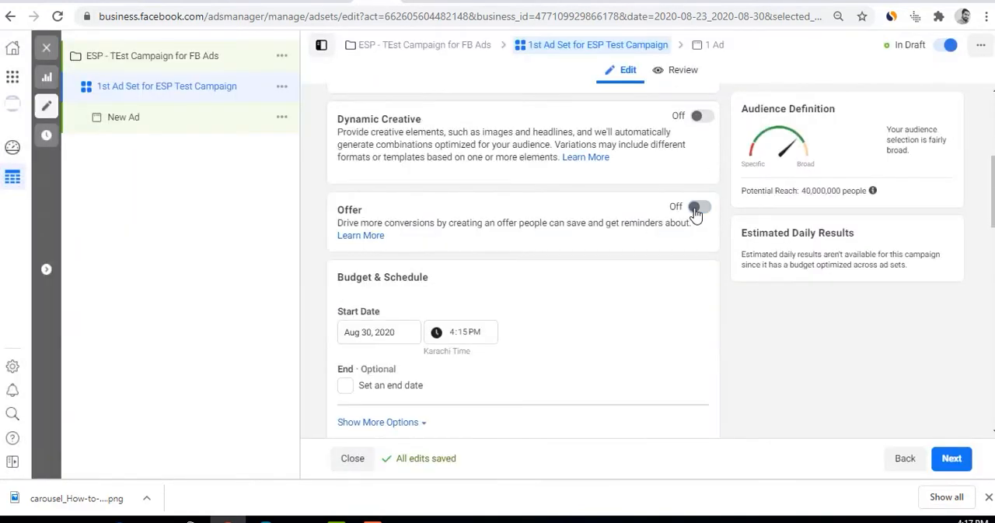
# Review the Budget & Schedule section, checking the start date calendar and the additional Ad Set Spend Limits option
pyautogui.scroll(-2, 557, 324)
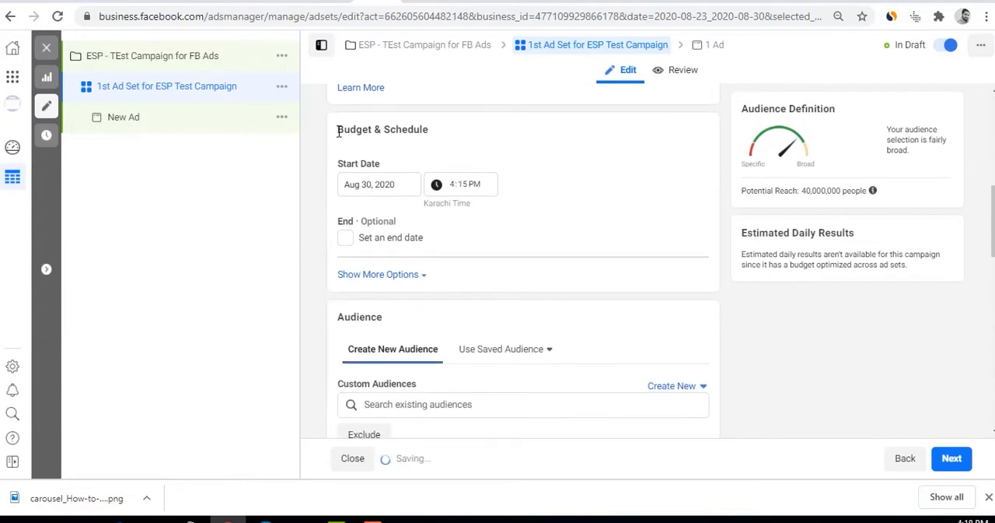
pyautogui.moveTo(338, 132); pyautogui.dragTo(437, 134)
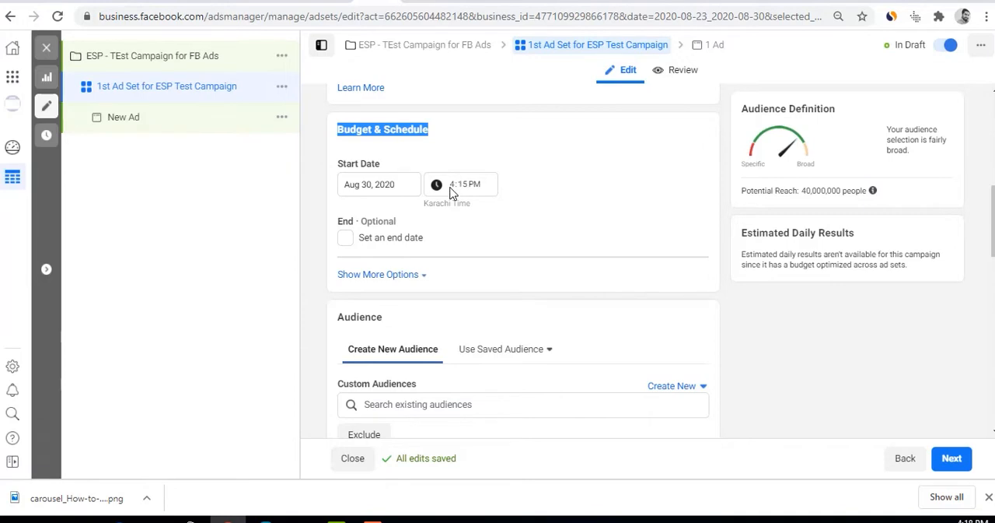
pyautogui.click(369, 187)
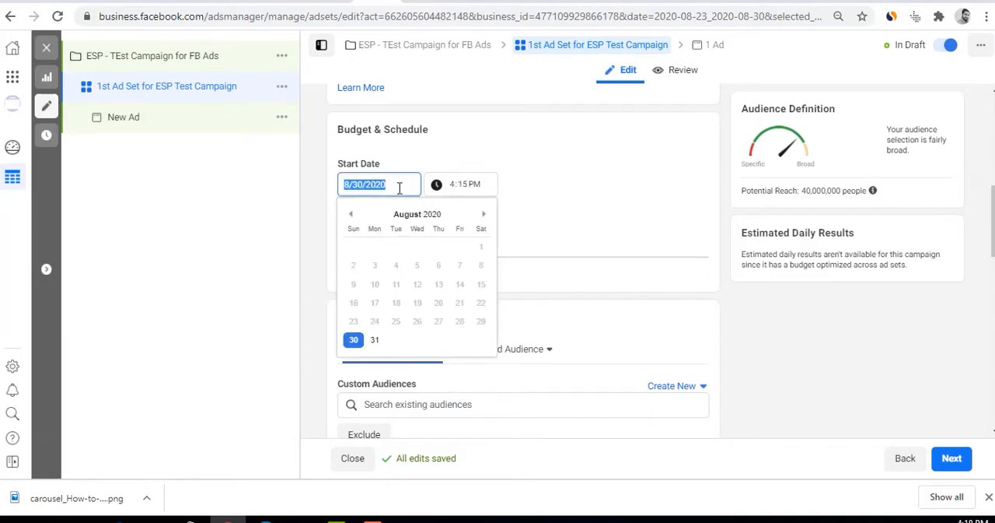
pyautogui.click(599, 195)
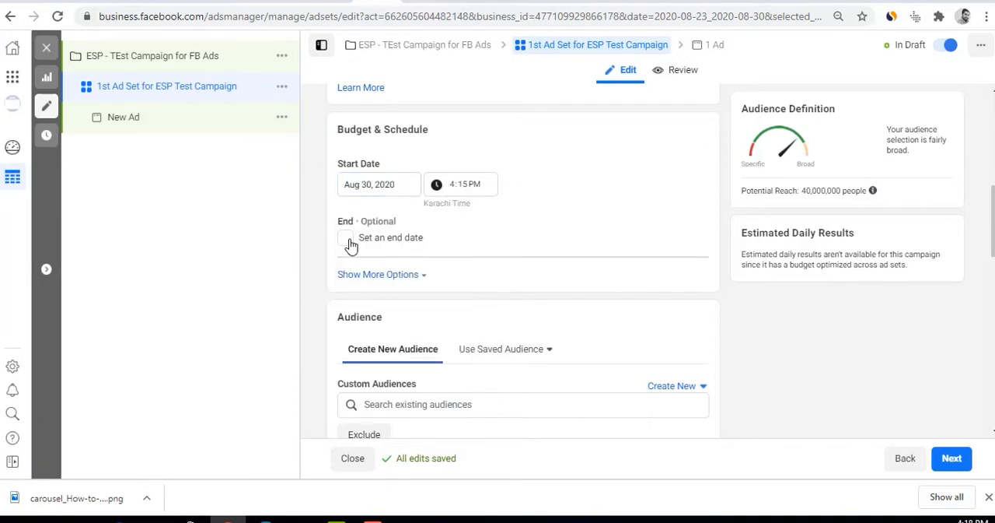
pyautogui.click(365, 275)
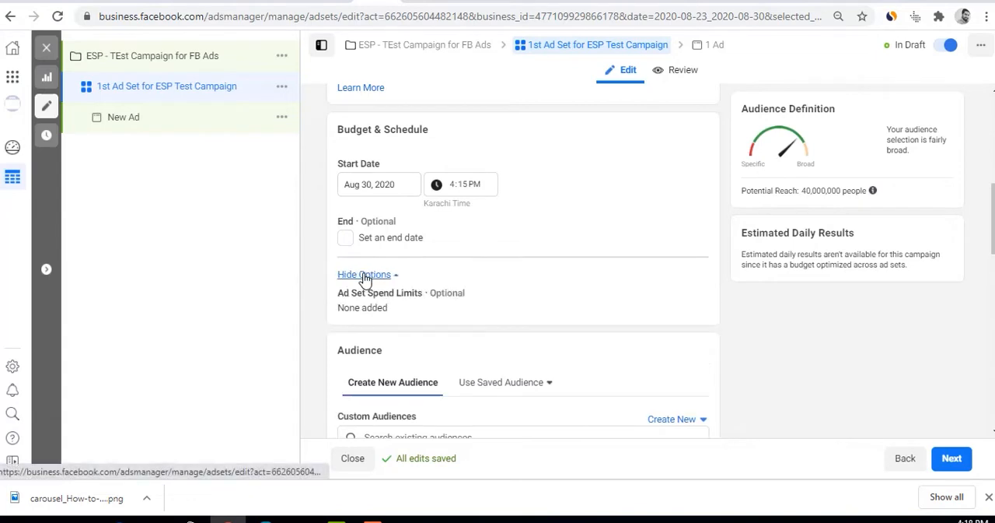
pyautogui.scroll(-2, 365, 273)
pyautogui.moveTo(343, 146); pyautogui.dragTo(435, 151)
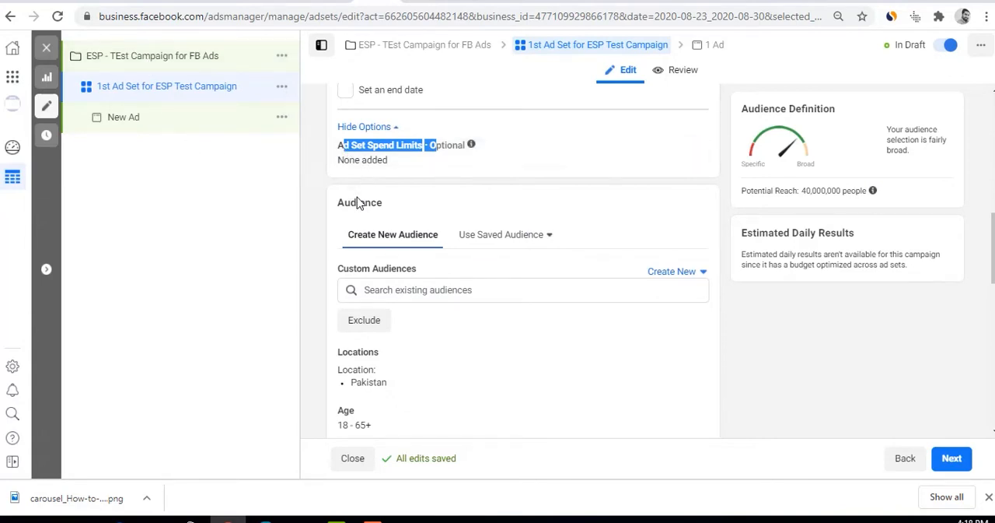
# Look over the Audience settings and add "Add to Card Audience" as a custom audience
pyautogui.scroll(-2, 423, 280)
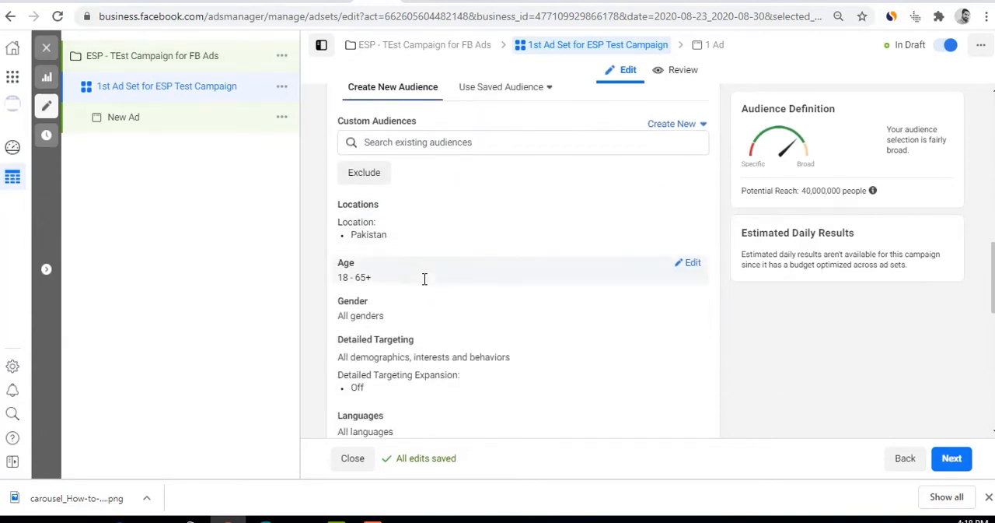
pyautogui.scroll(1, 424, 283)
pyautogui.scroll(1, 424, 284)
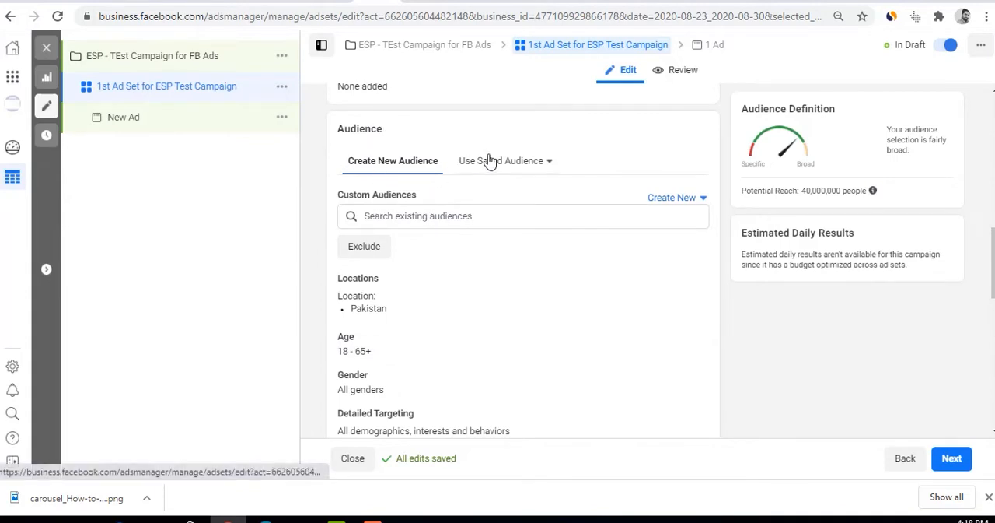
pyautogui.click(414, 216)
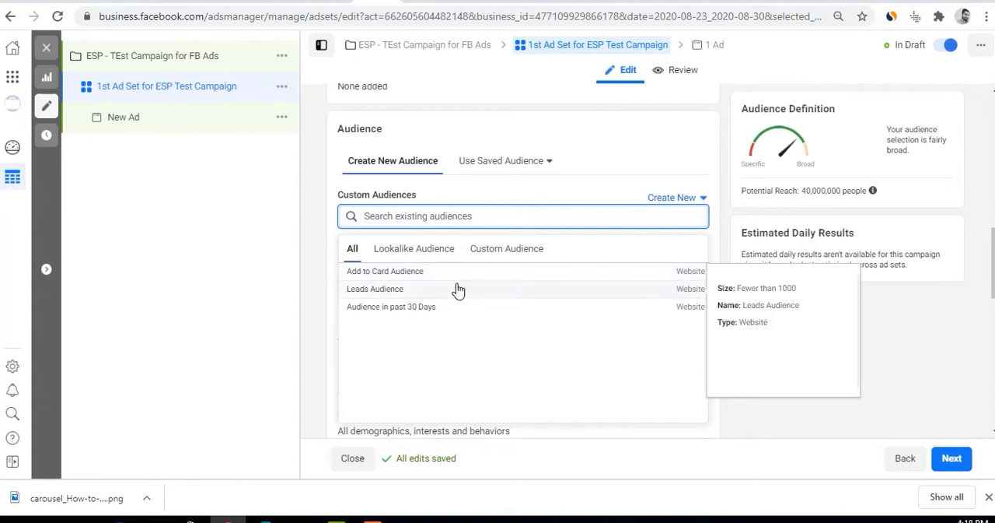
pyautogui.click(417, 272)
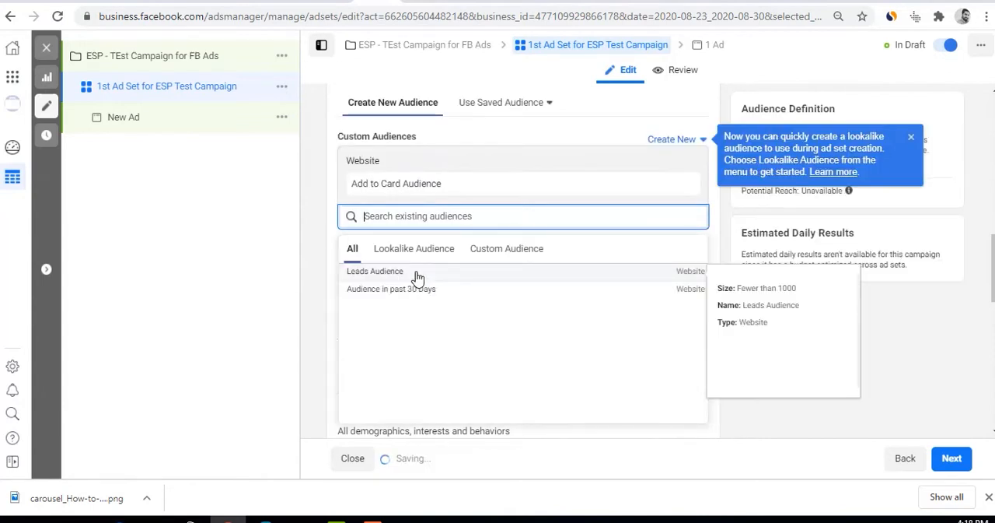
# Check the potential reach, remove "Add to Card Audience" from the custom audiences, and check the reach again
pyautogui.click(982, 315)
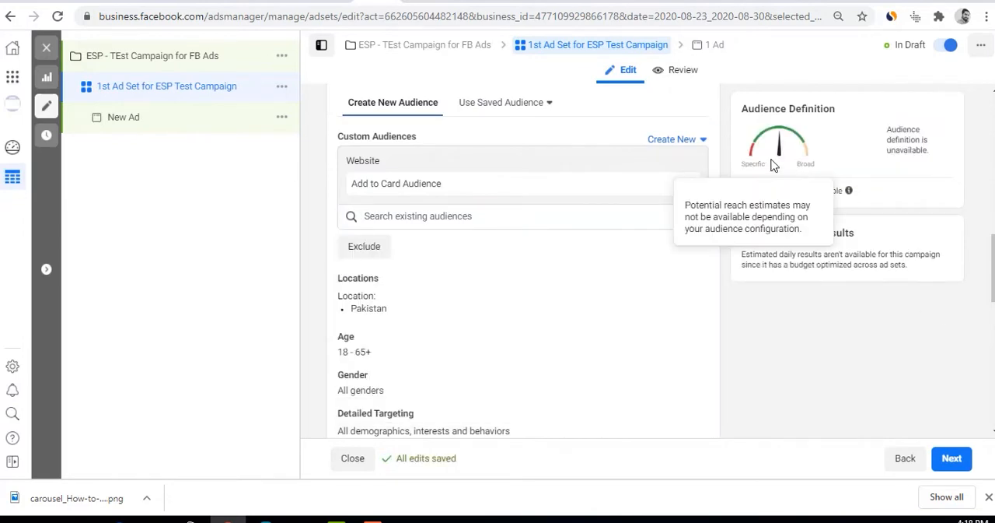
pyautogui.moveTo(801, 190); pyautogui.dragTo(843, 191)
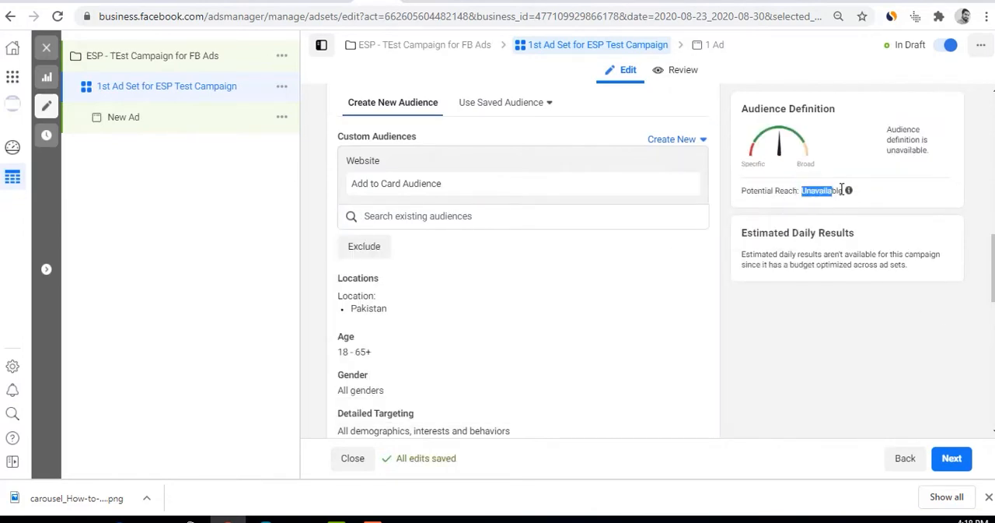
pyautogui.click(401, 185)
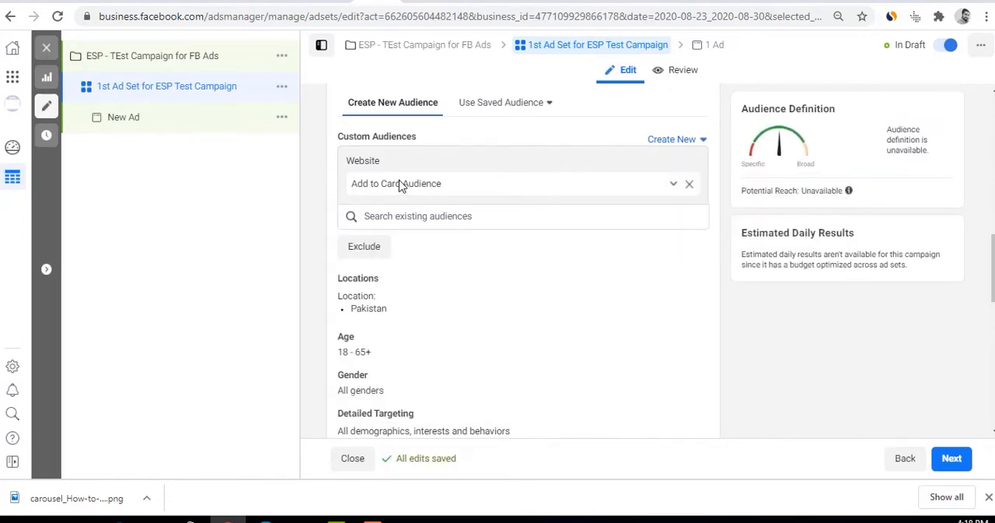
pyautogui.click(692, 185)
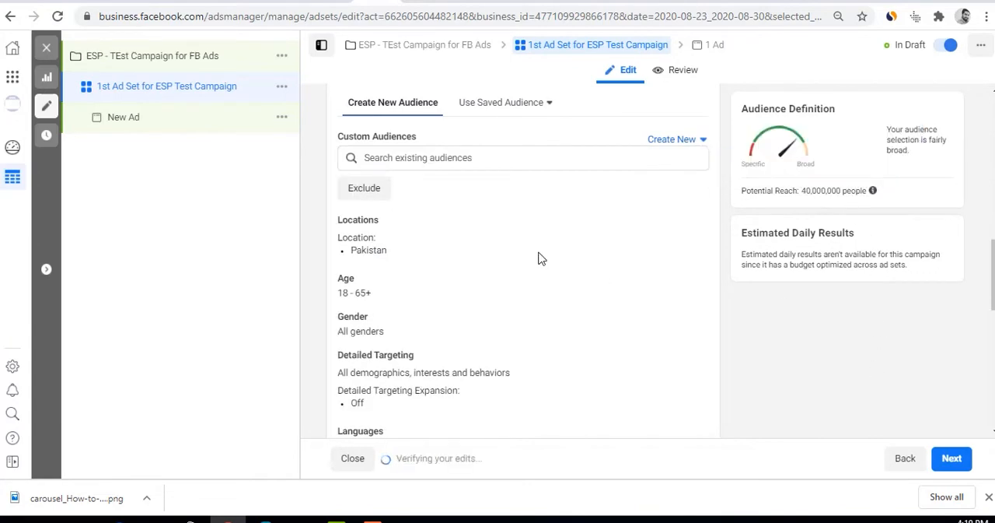
pyautogui.moveTo(793, 191); pyautogui.dragTo(855, 200)
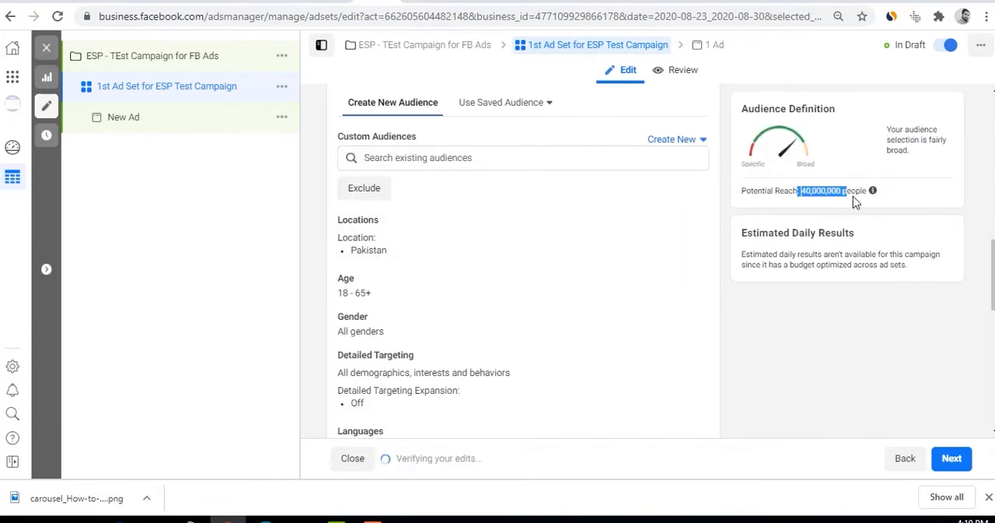
pyautogui.moveTo(859, 200)
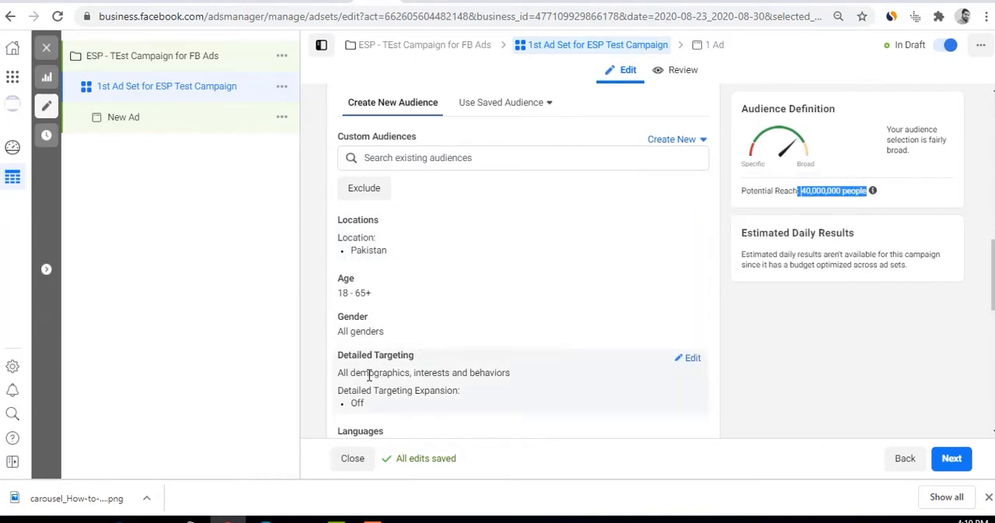
pyautogui.scroll(-2, 370, 377)
pyautogui.scroll(5, 370, 379)
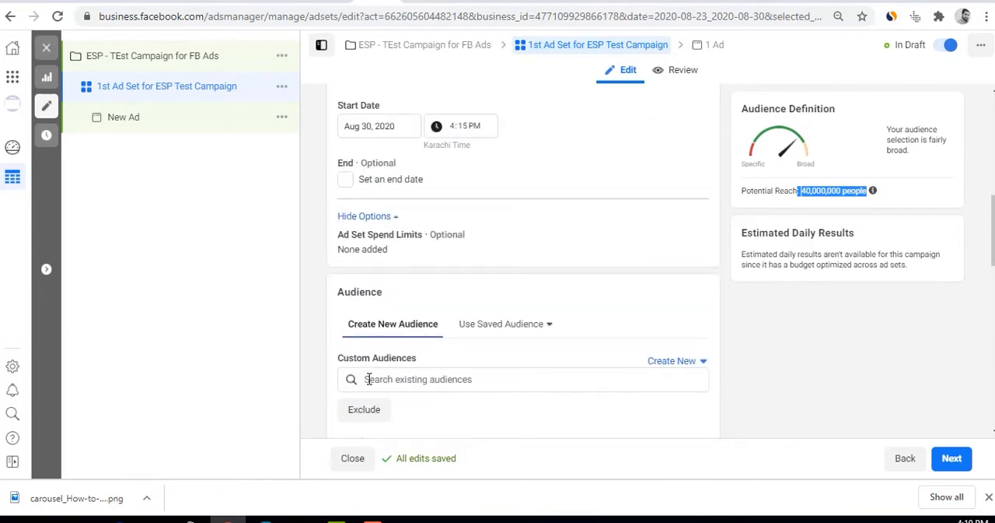
pyautogui.scroll(-3, 369, 379)
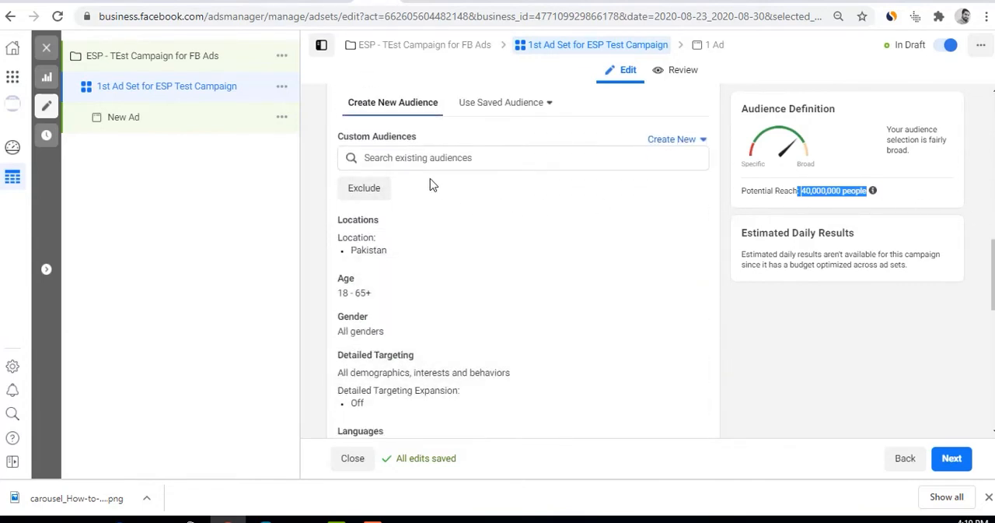
# Browse the existing lookalike and custom audiences without adding any to the ad set
pyautogui.click(411, 158)
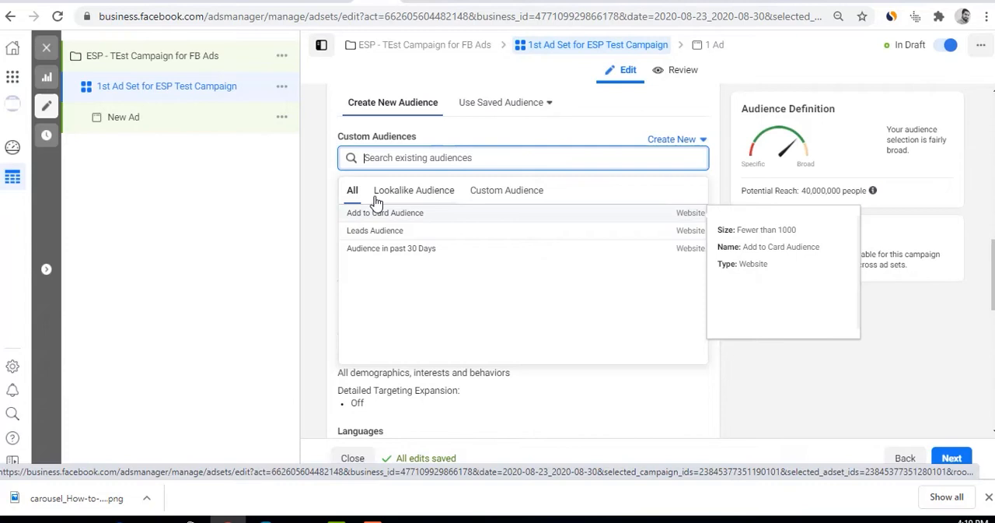
pyautogui.click(426, 192)
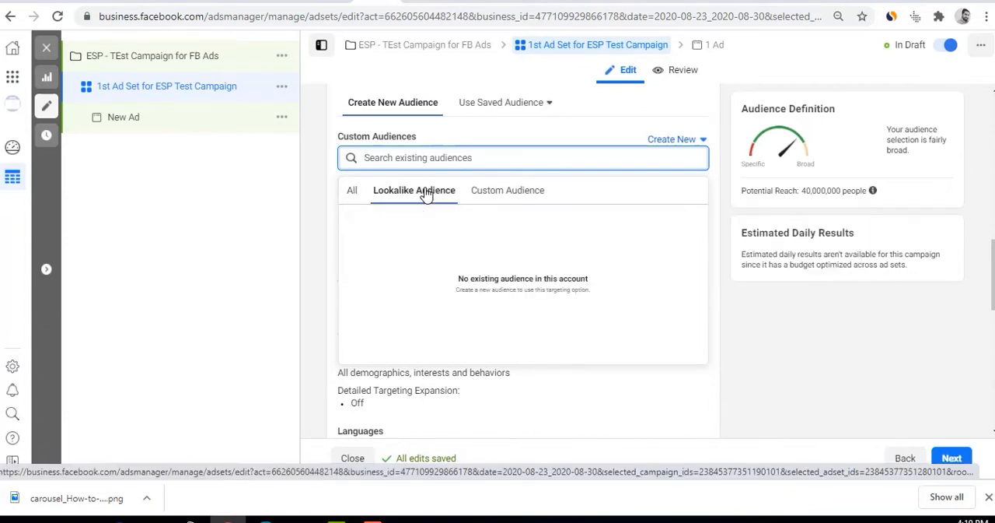
pyautogui.click(509, 192)
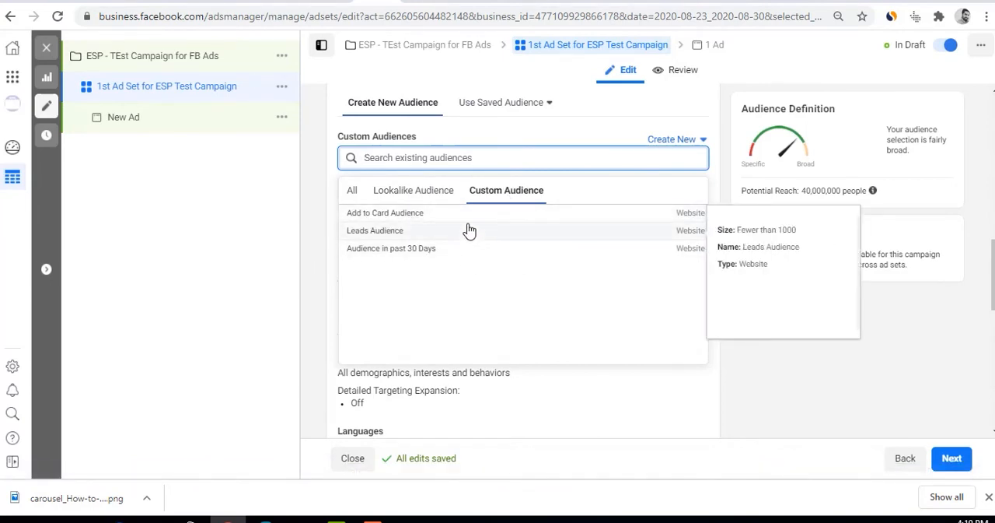
pyautogui.click(403, 197)
pyautogui.click(336, 201)
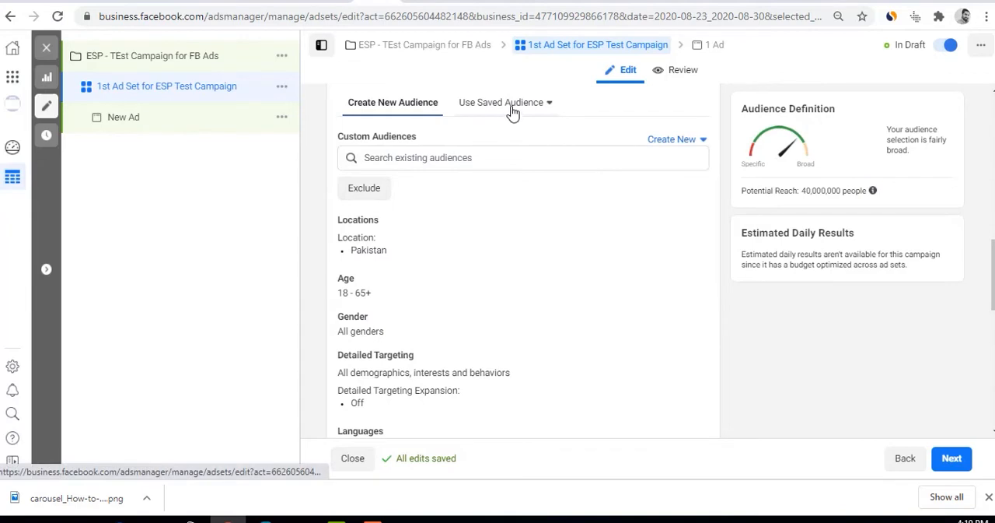
# Examine the saved-audience choices and the option for saving the current audience
pyautogui.click(549, 105)
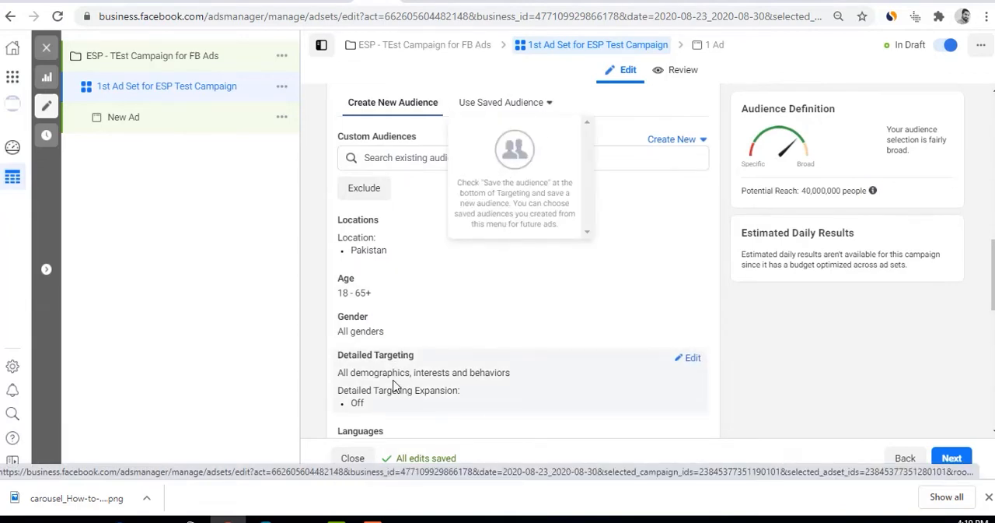
pyautogui.scroll(-6, 393, 387)
pyautogui.scroll(3, 410, 304)
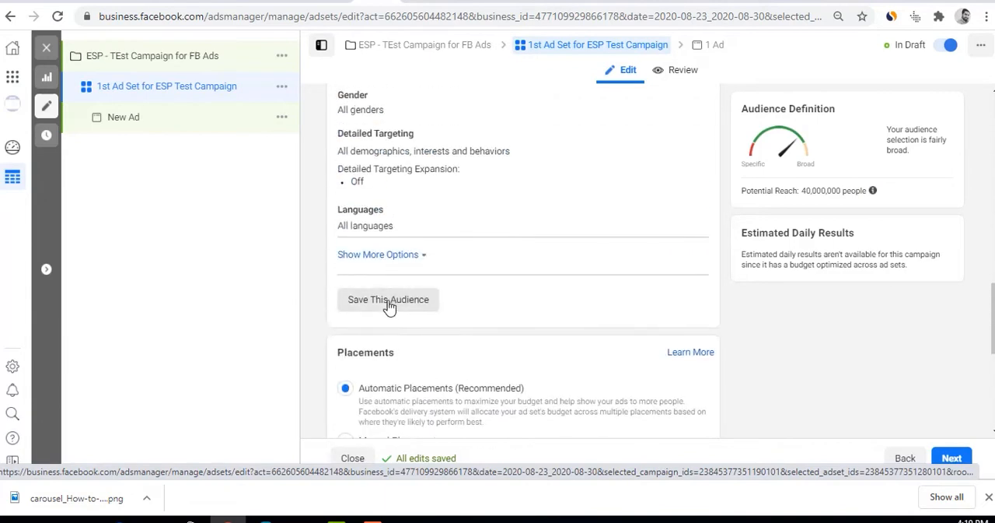
pyautogui.click(429, 309)
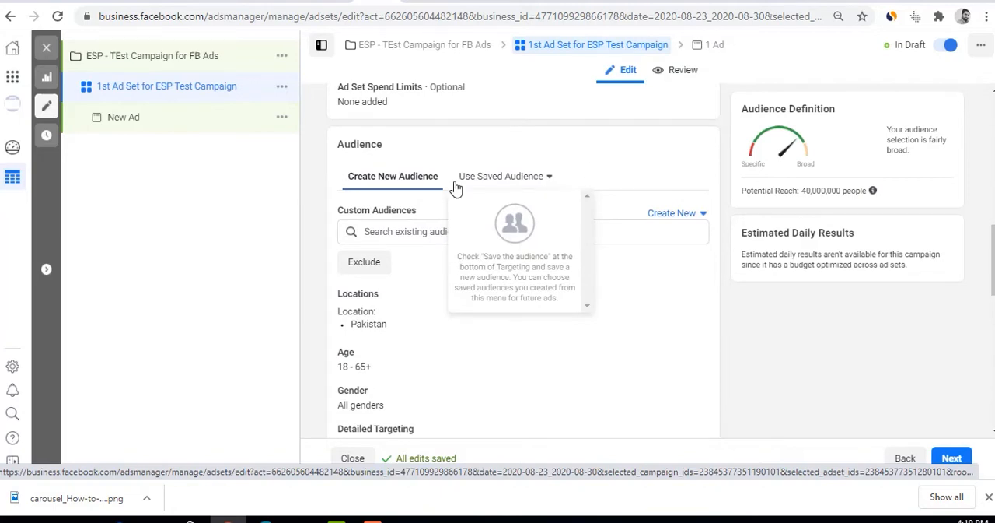
pyautogui.click(601, 163)
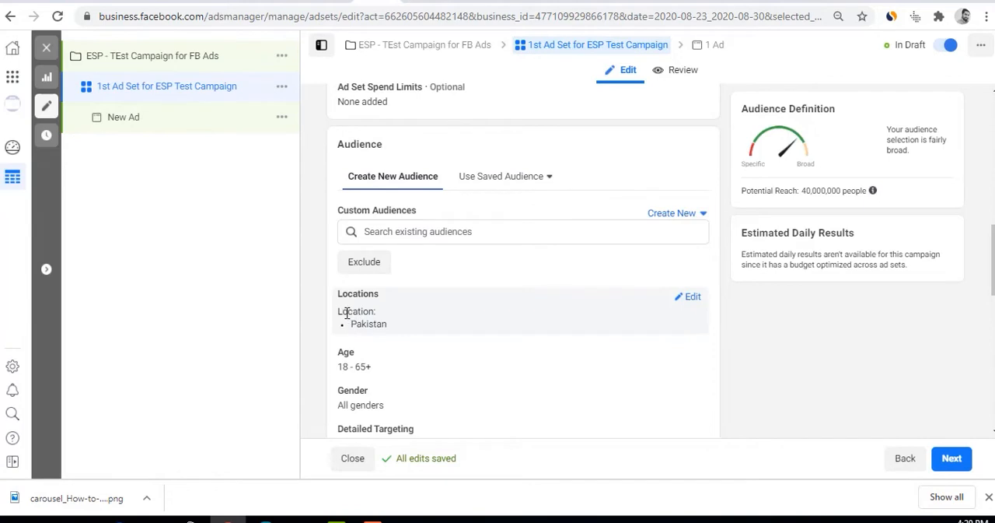
# Review the audience location, set the age range to 15–45, and check the potential reach
pyautogui.moveTo(360, 311); pyautogui.dragTo(393, 316)
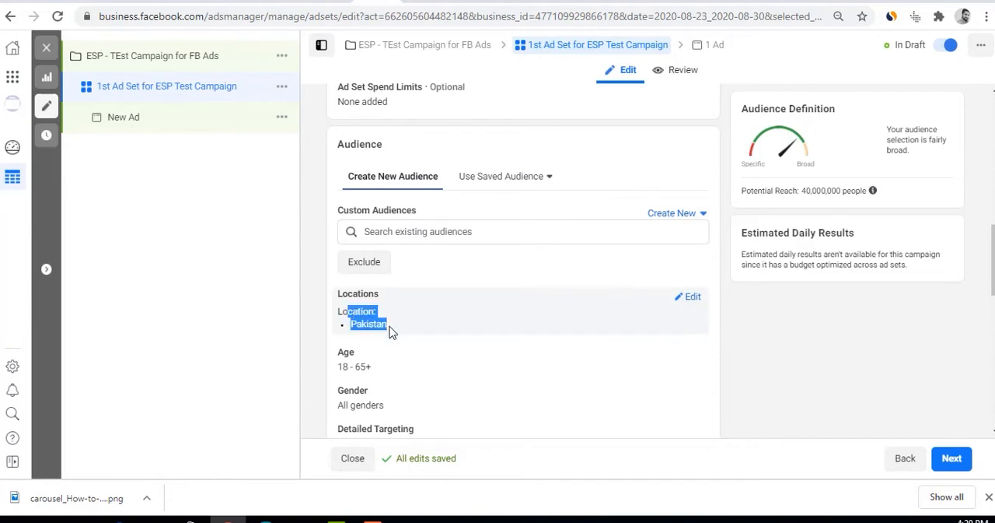
pyautogui.scroll(-1, 393, 330)
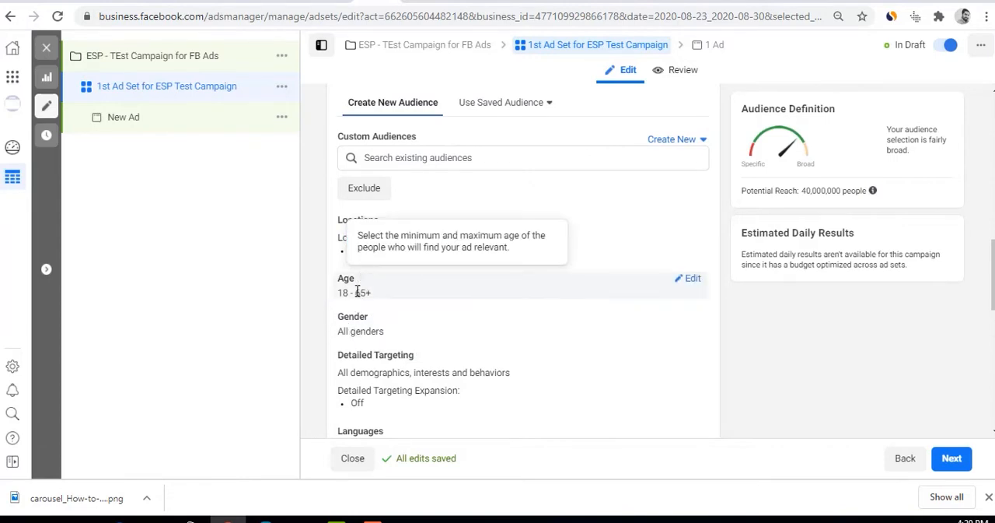
pyautogui.click(686, 286)
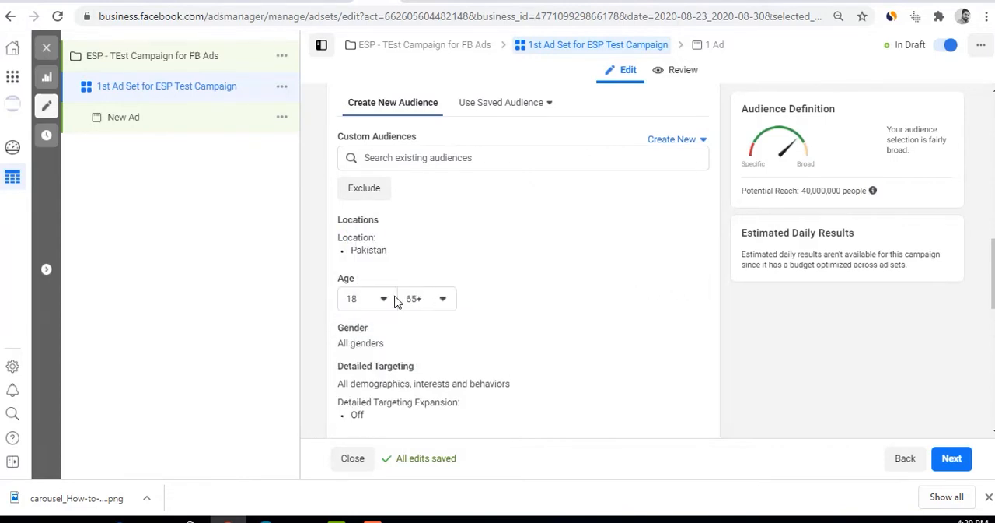
pyautogui.click(393, 300)
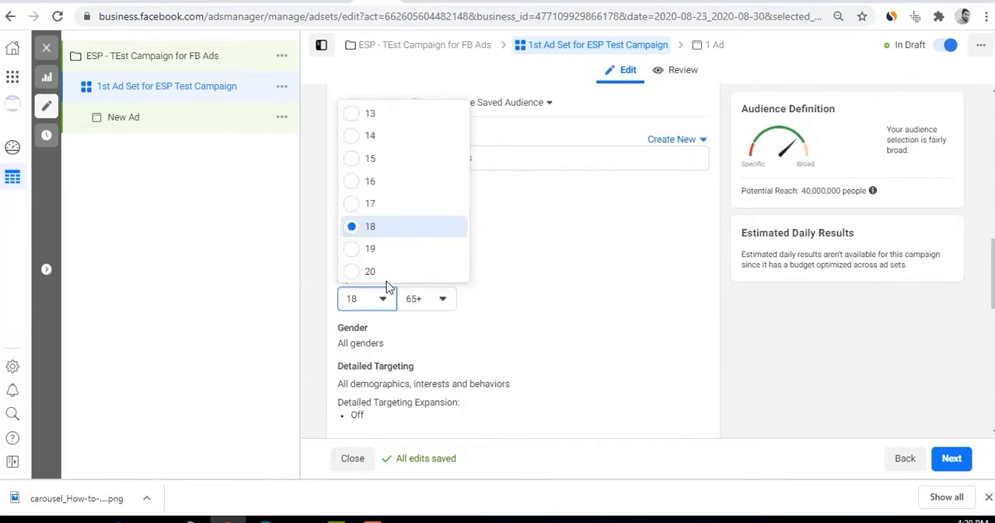
pyautogui.click(383, 159)
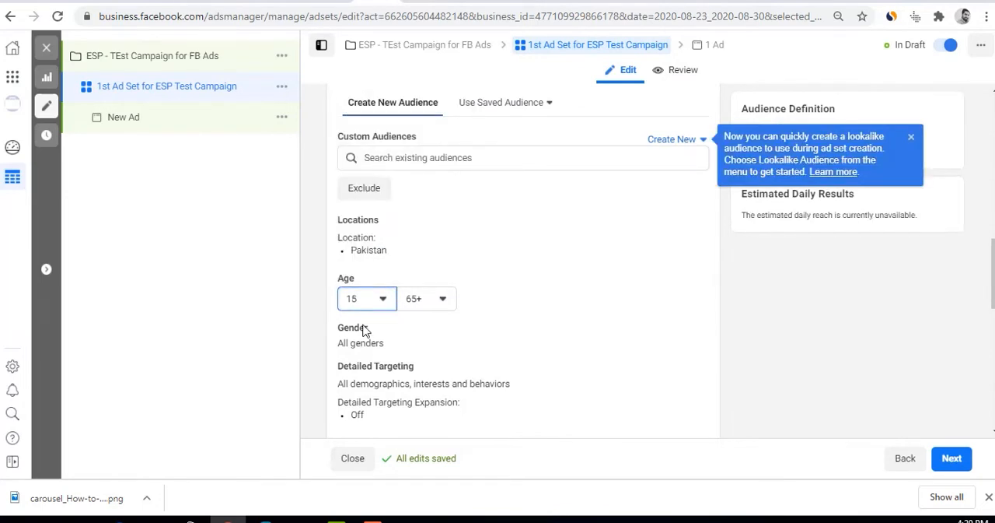
pyautogui.click(439, 298)
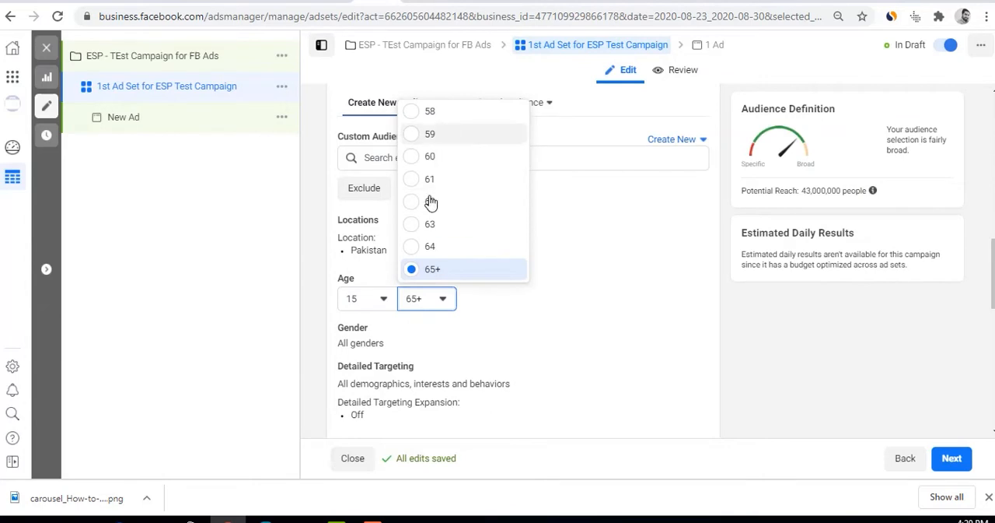
pyautogui.scroll(4, 430, 205)
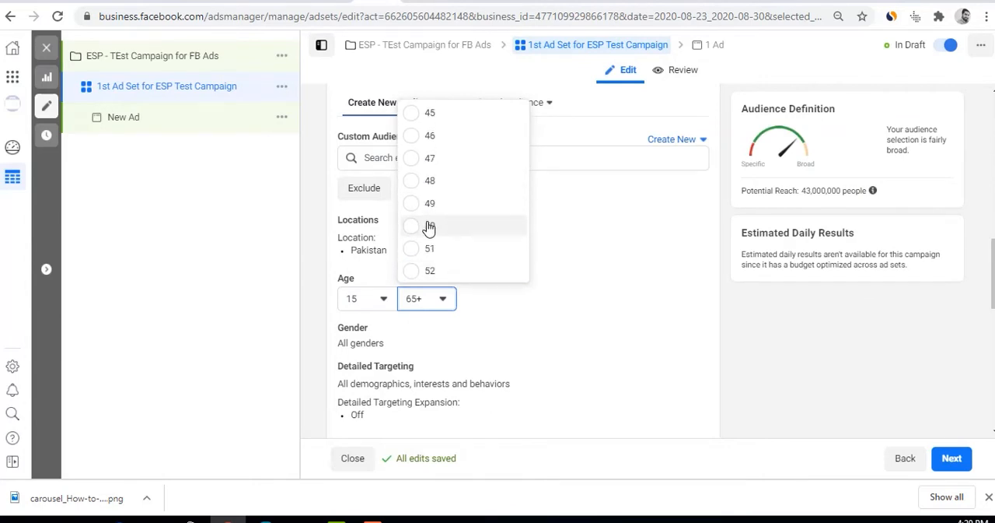
pyautogui.scroll(2, 430, 227)
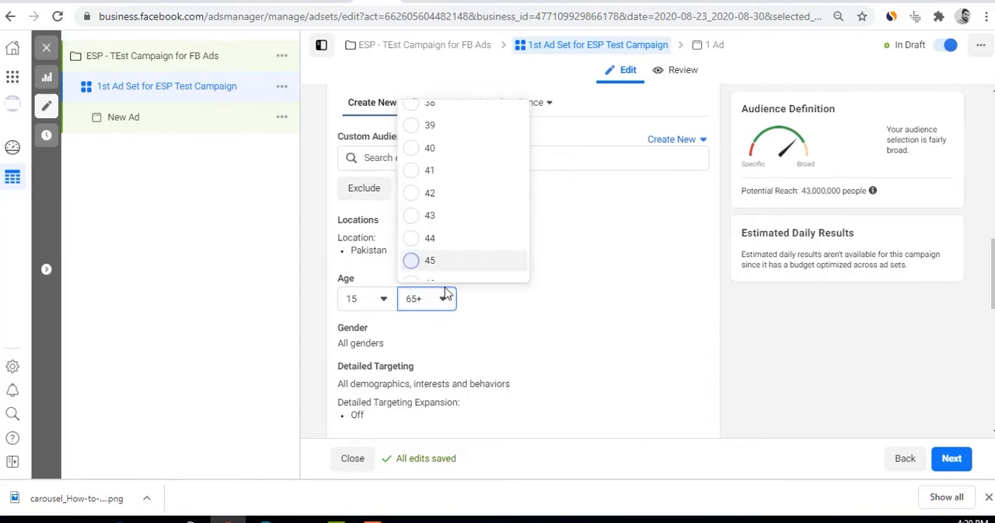
pyautogui.click(428, 260)
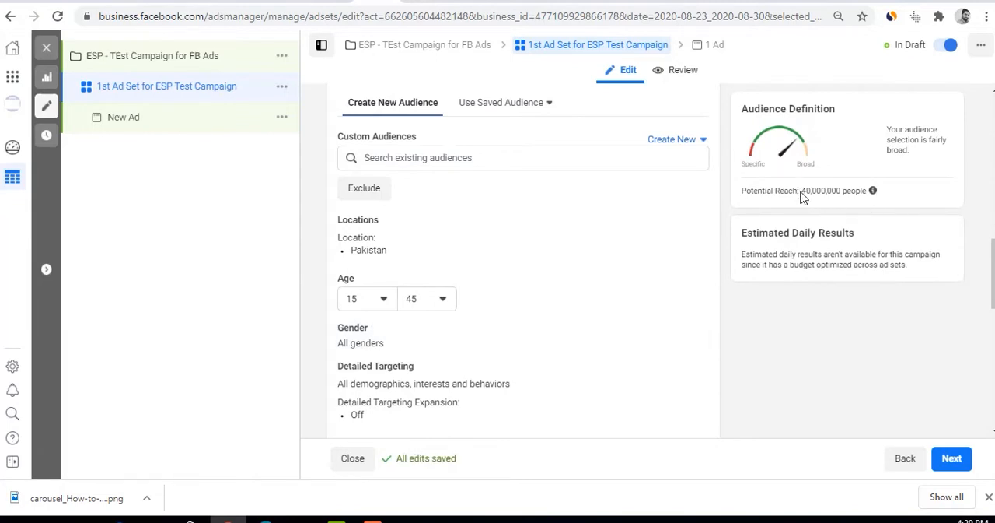
pyautogui.moveTo(801, 193); pyautogui.dragTo(856, 189)
pyautogui.click(858, 191)
# Compare the potential reach for women and for men, and set the audience gender to Women
pyautogui.scroll(-1, 549, 329)
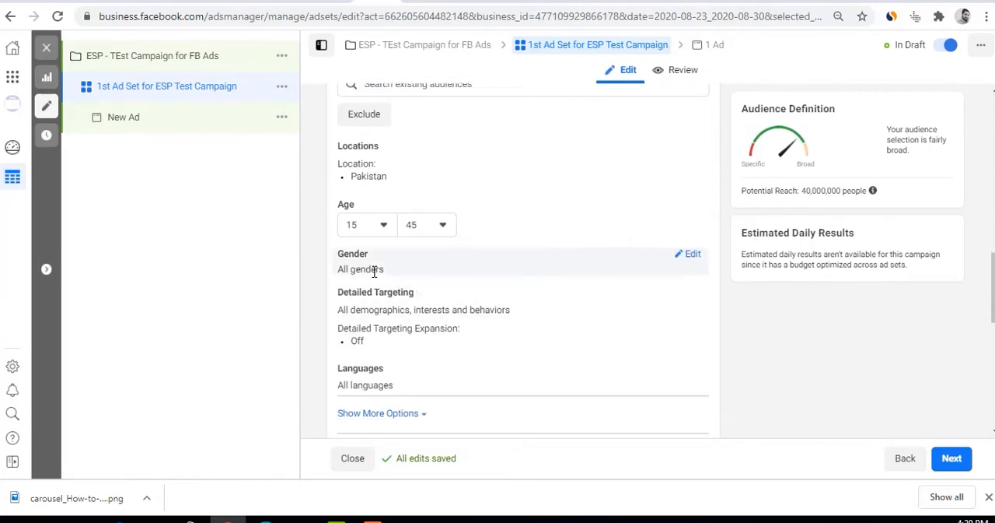
pyautogui.click(691, 255)
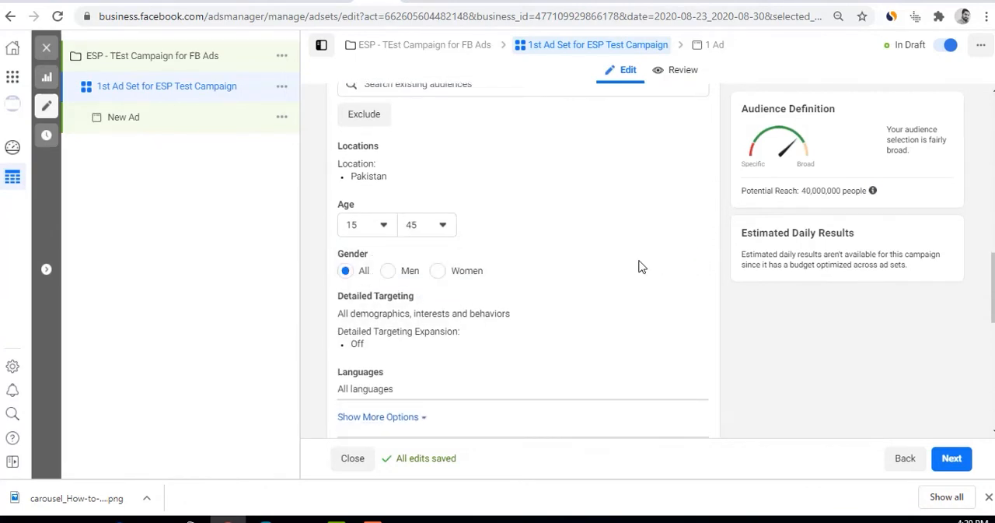
pyautogui.click(437, 271)
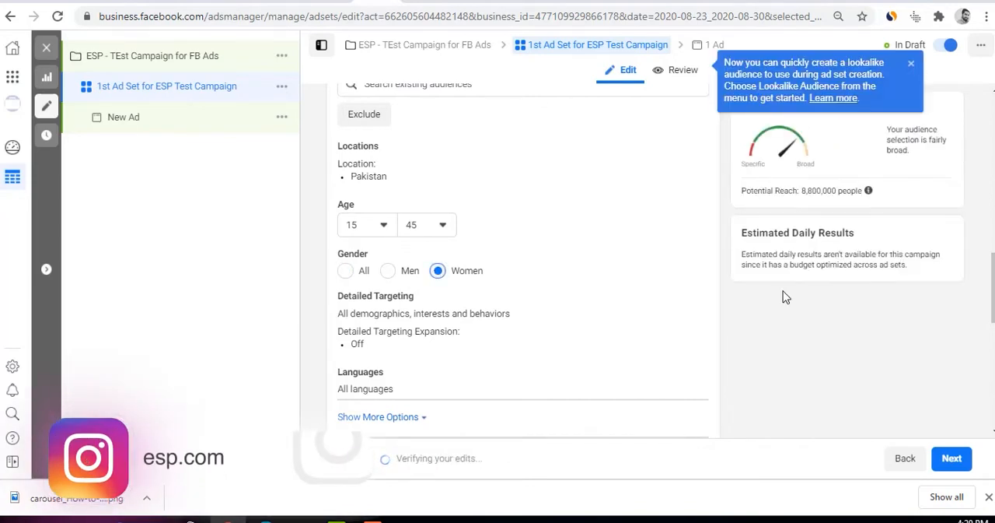
pyautogui.moveTo(805, 190); pyautogui.dragTo(836, 191)
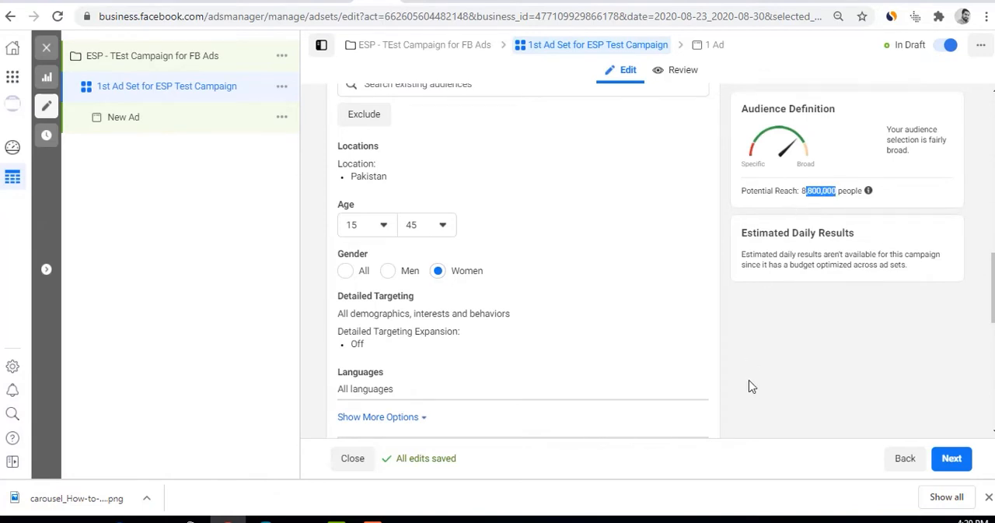
pyautogui.click(770, 353)
pyautogui.click(387, 271)
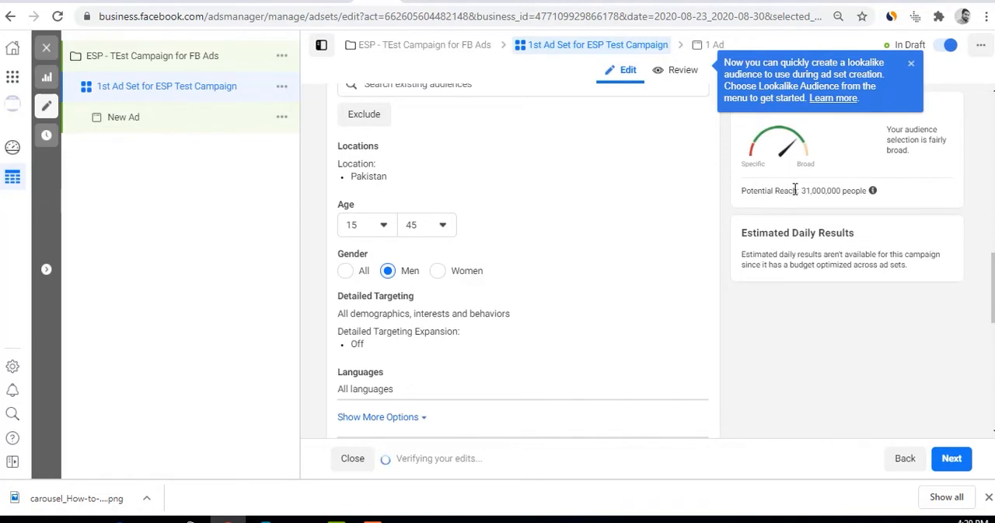
pyautogui.moveTo(797, 191); pyautogui.dragTo(864, 189)
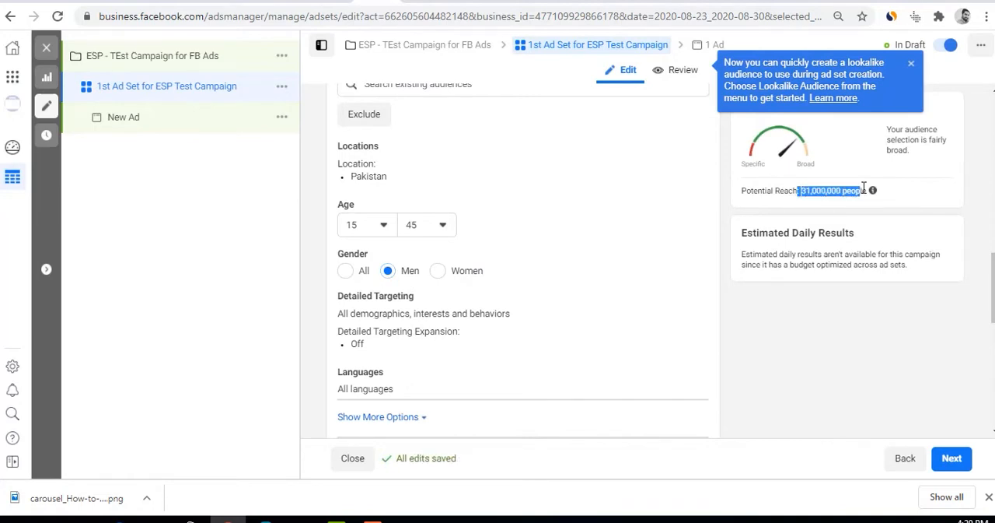
pyautogui.click(465, 277)
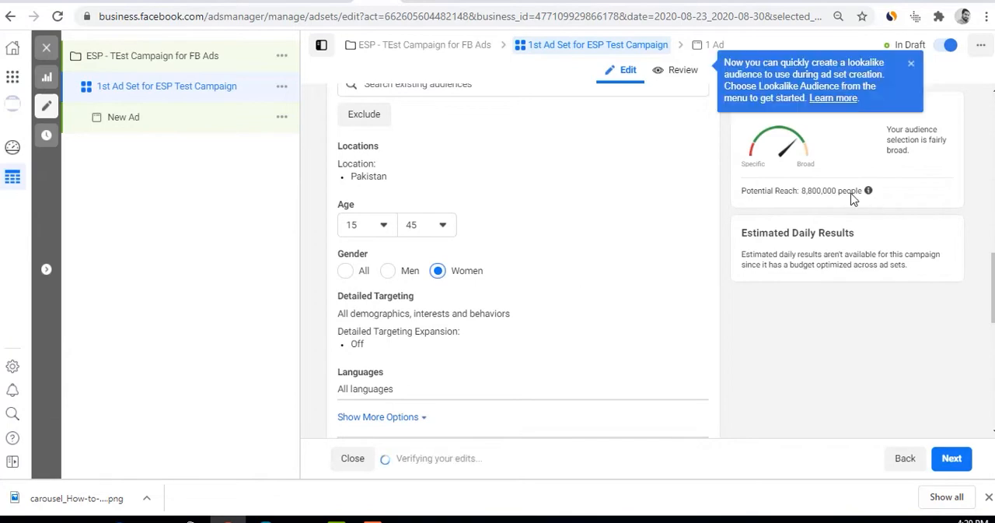
pyautogui.moveTo(869, 190)
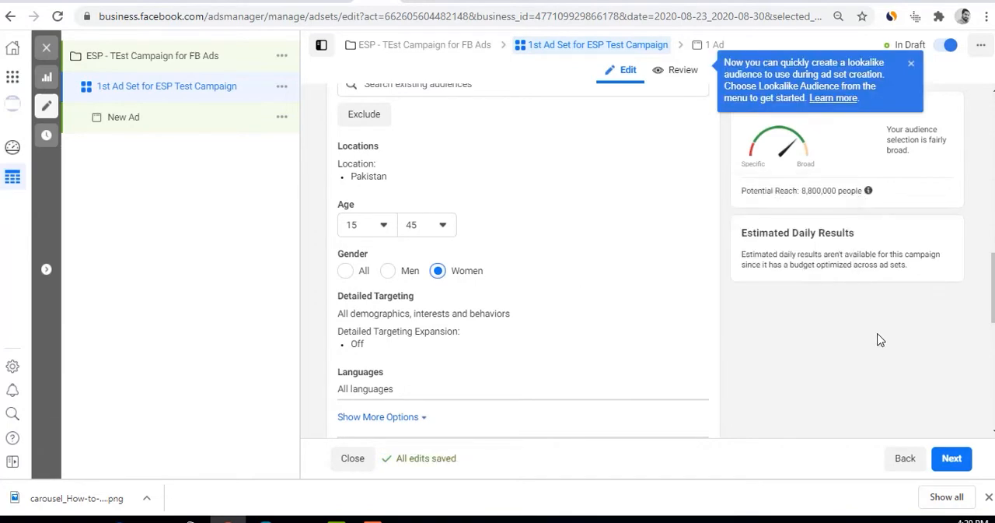
# Open the ad set's detailed targeting for editing and check the audience's potential reach
pyautogui.scroll(-1, 511, 338)
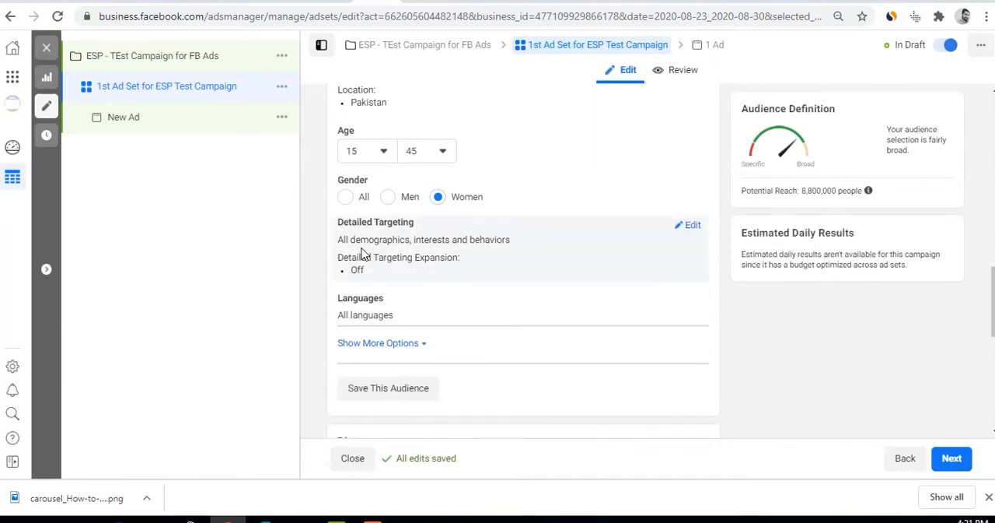
pyautogui.moveTo(338, 222); pyautogui.dragTo(417, 223)
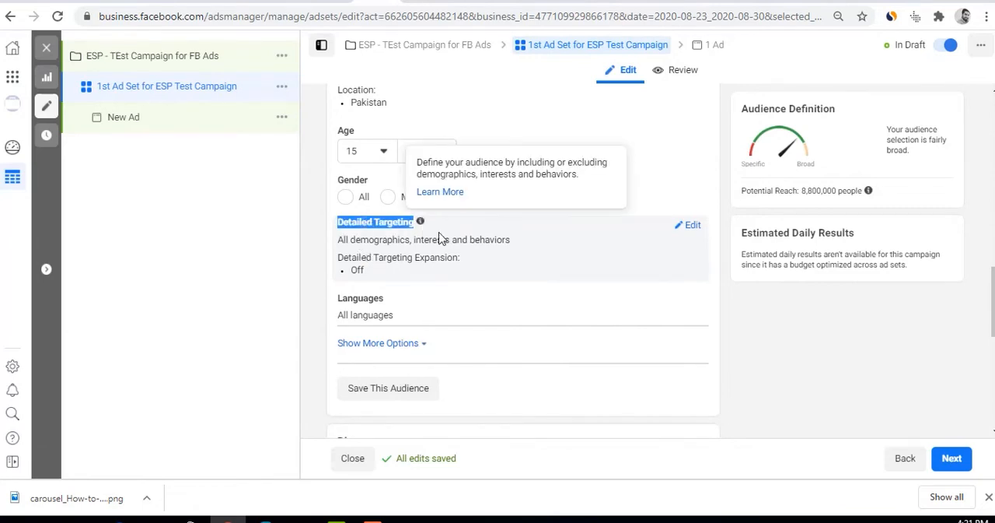
pyautogui.click(698, 226)
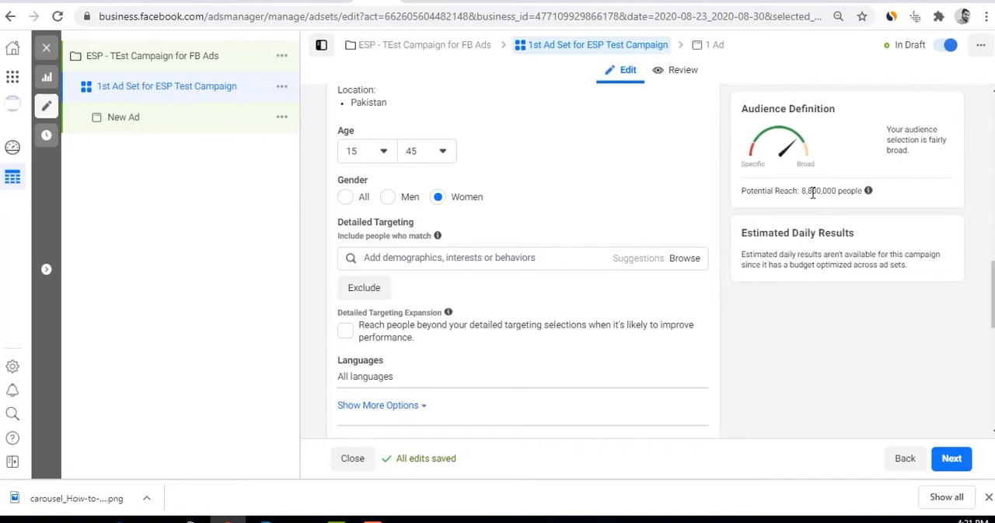
pyautogui.moveTo(802, 191); pyautogui.dragTo(844, 190)
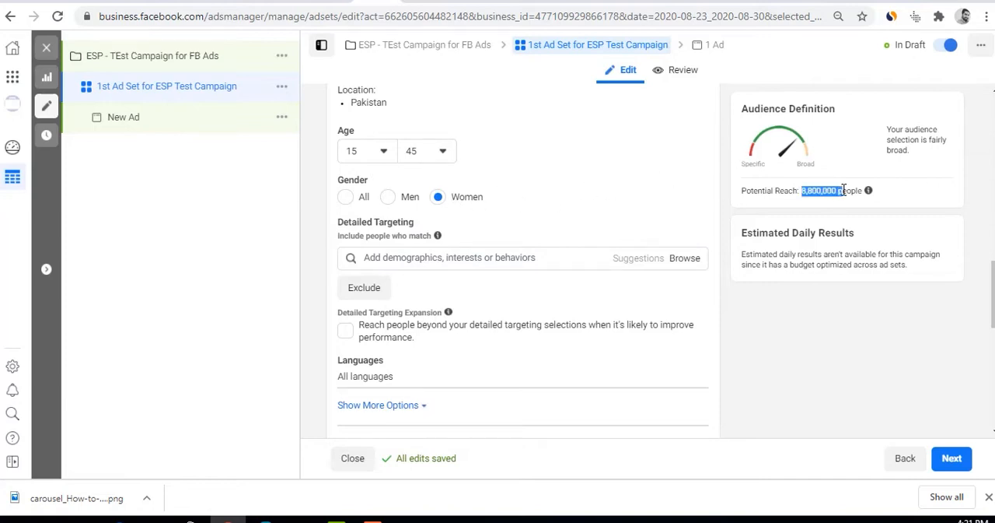
# Add the Khaadi interest to the detailed targeting and check the resulting potential reach
pyautogui.click(500, 258)
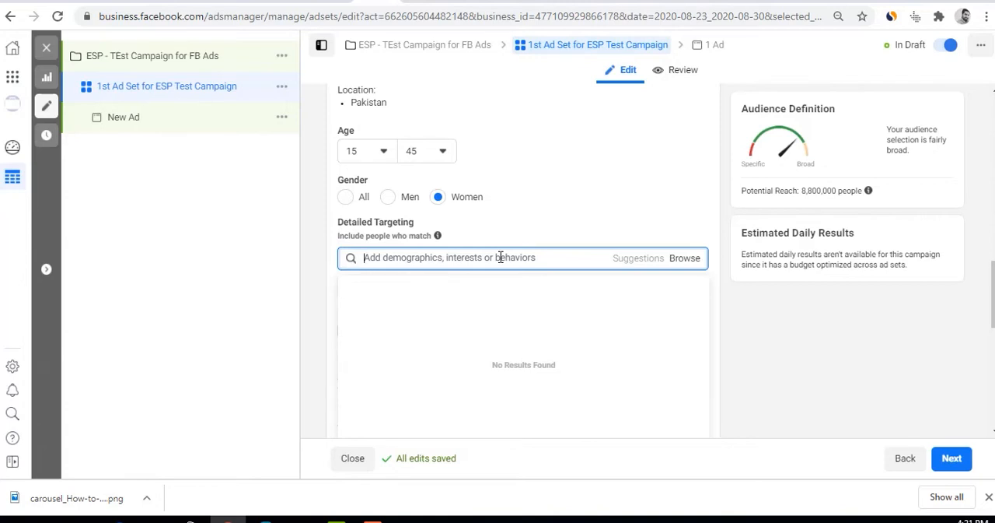
pyautogui.write('khaadi')
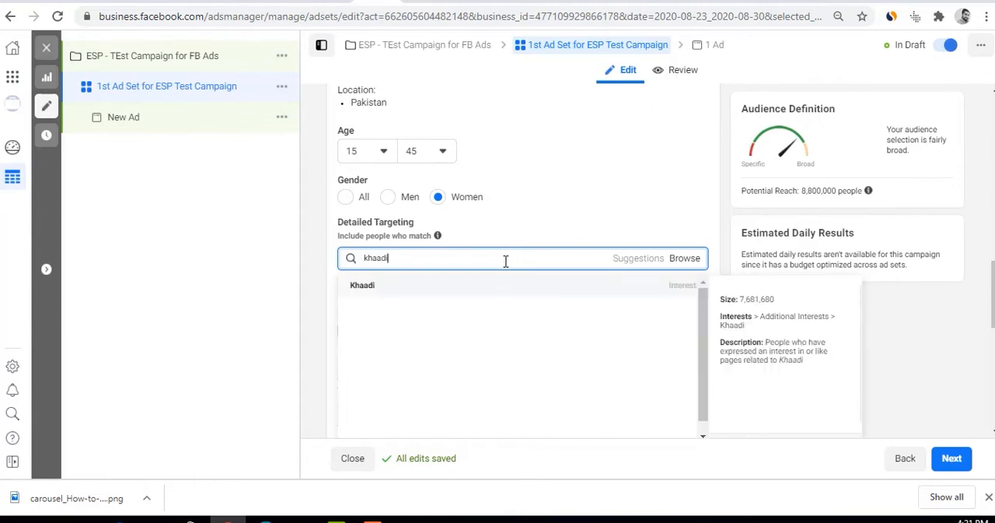
pyautogui.click(633, 289)
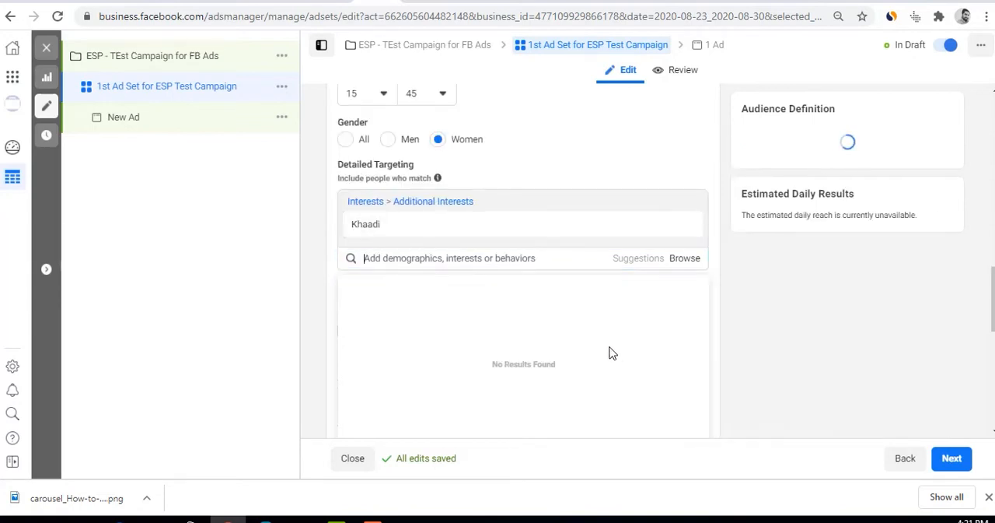
pyautogui.moveTo(498, 234)
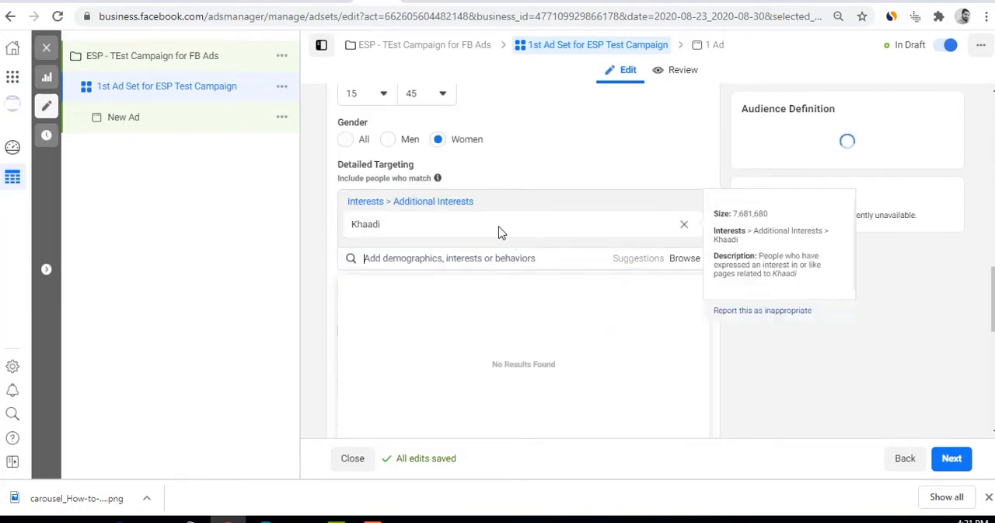
pyautogui.click(943, 289)
pyautogui.scroll(2, 840, 223)
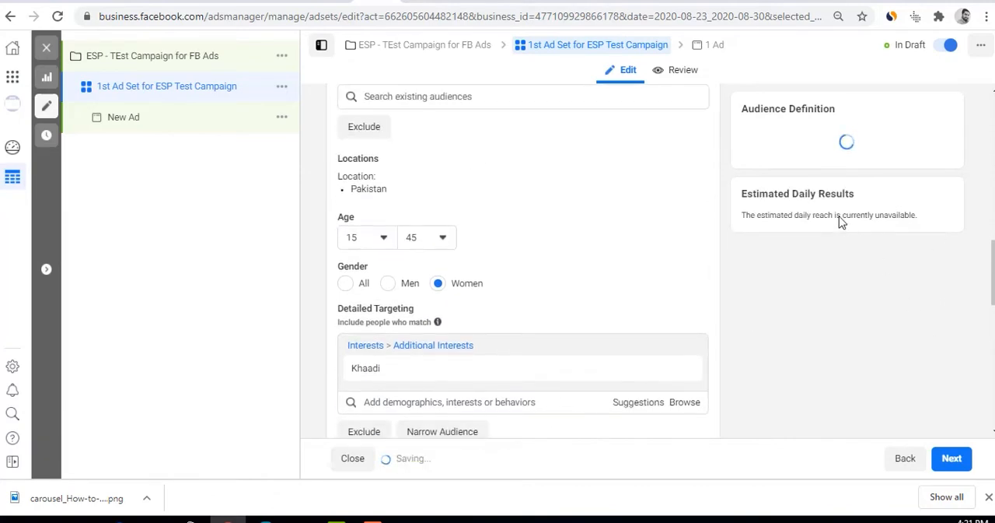
pyautogui.moveTo(804, 193); pyautogui.dragTo(855, 193)
# Add the suggested interests Sapphire, Junaid Jamshed, Zainab Chottani, Cross-stitch, HSY Studio and Emerald to the detailed targeting
pyautogui.scroll(-3, 696, 316)
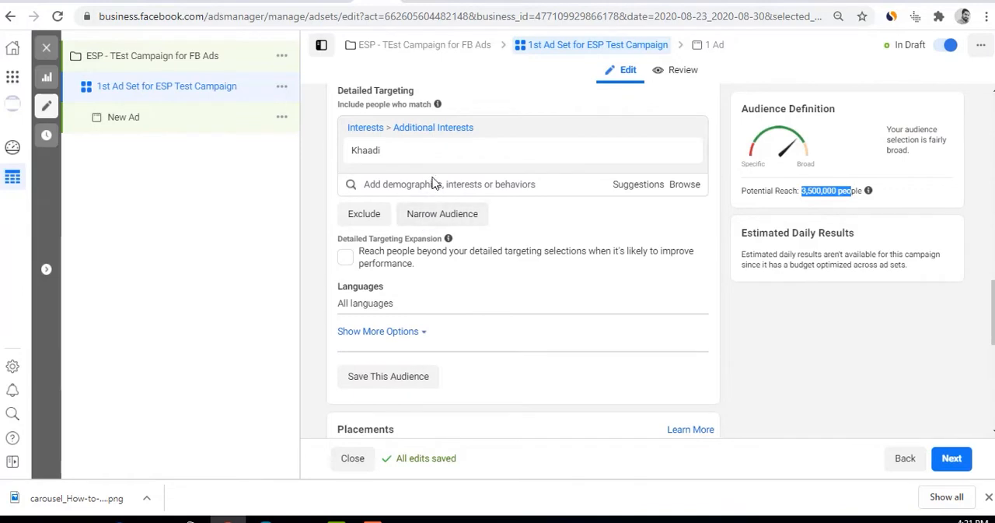
pyautogui.click(631, 187)
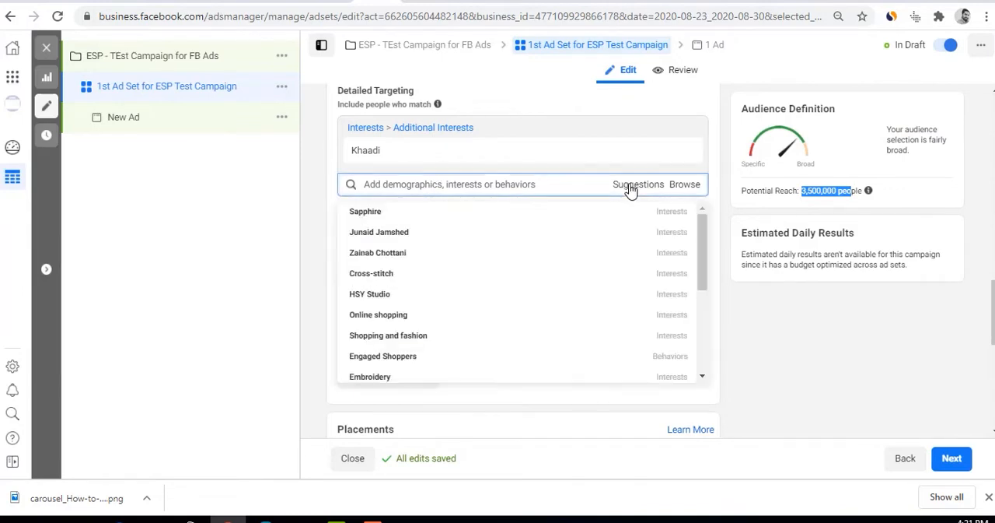
pyautogui.moveTo(381, 166)
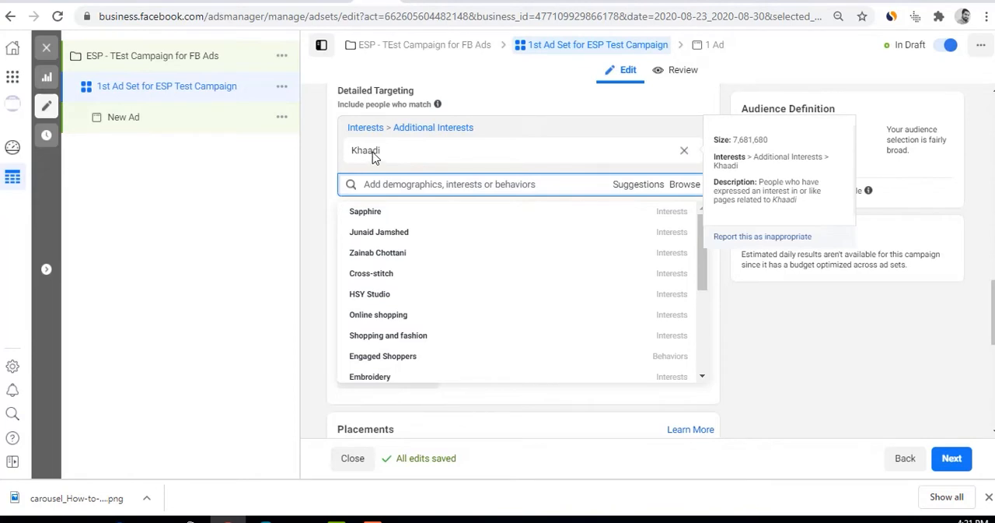
pyautogui.click(365, 211)
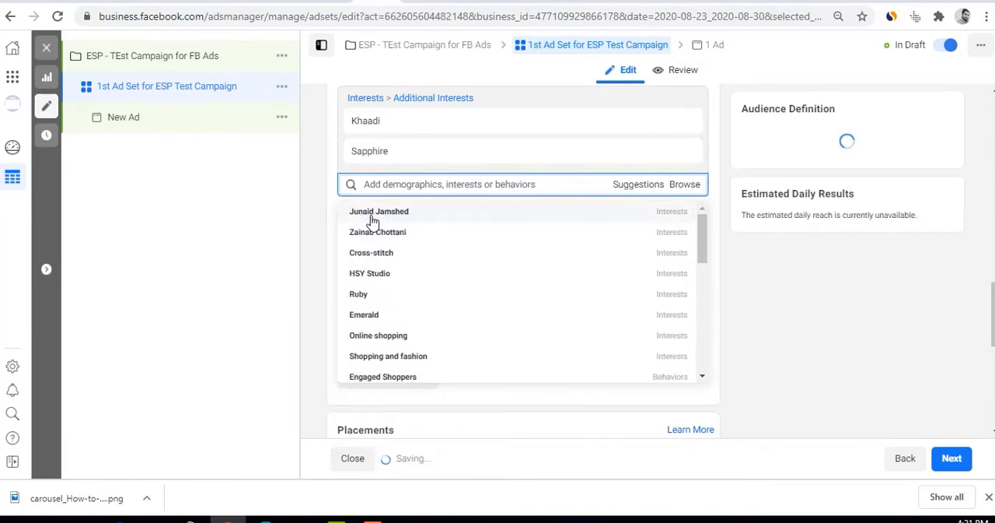
pyautogui.click(372, 217)
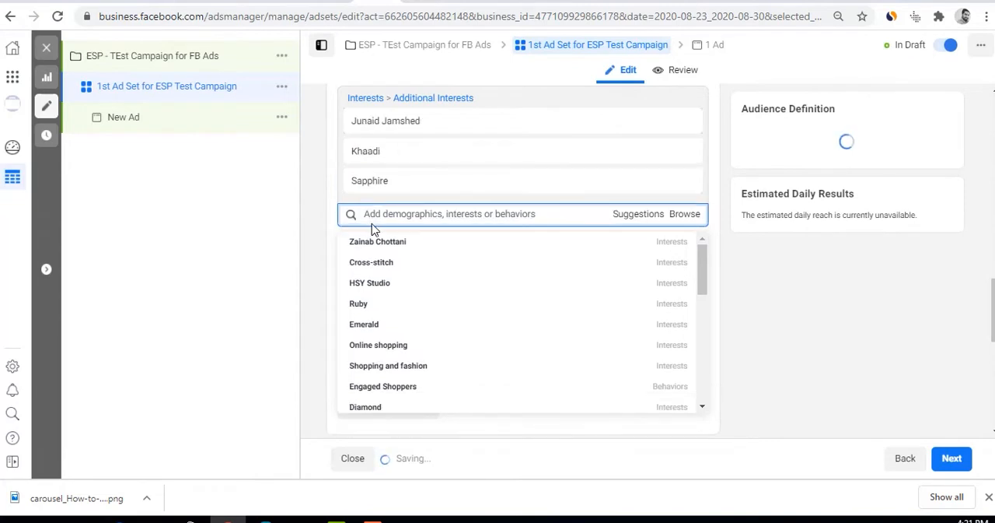
pyautogui.click(373, 267)
pyautogui.click(376, 272)
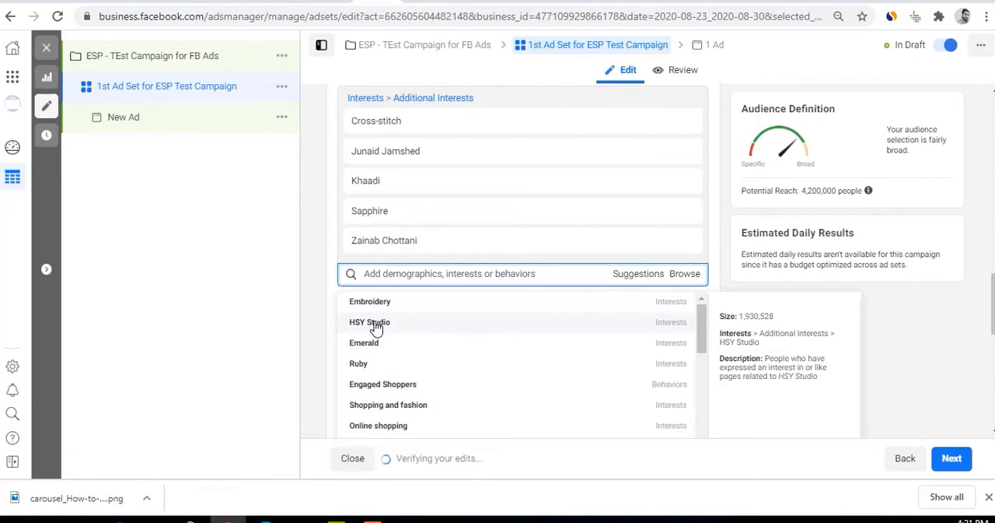
pyautogui.click(376, 325)
pyautogui.click(376, 334)
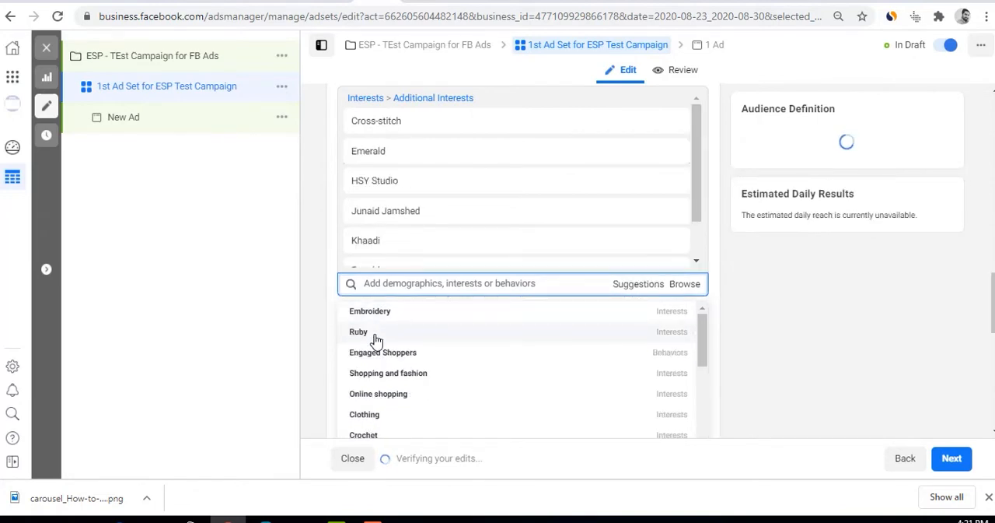
pyautogui.scroll(-1, 381, 364)
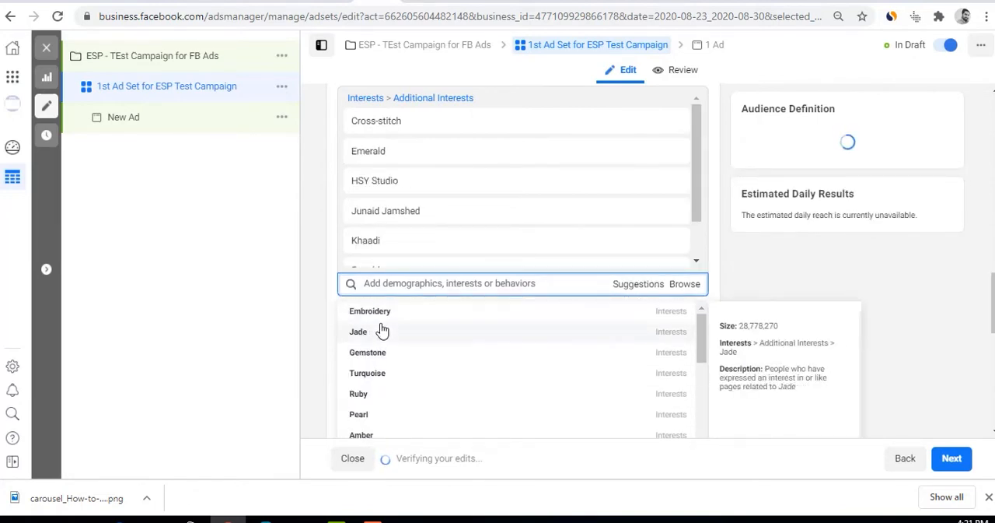
pyautogui.click(382, 332)
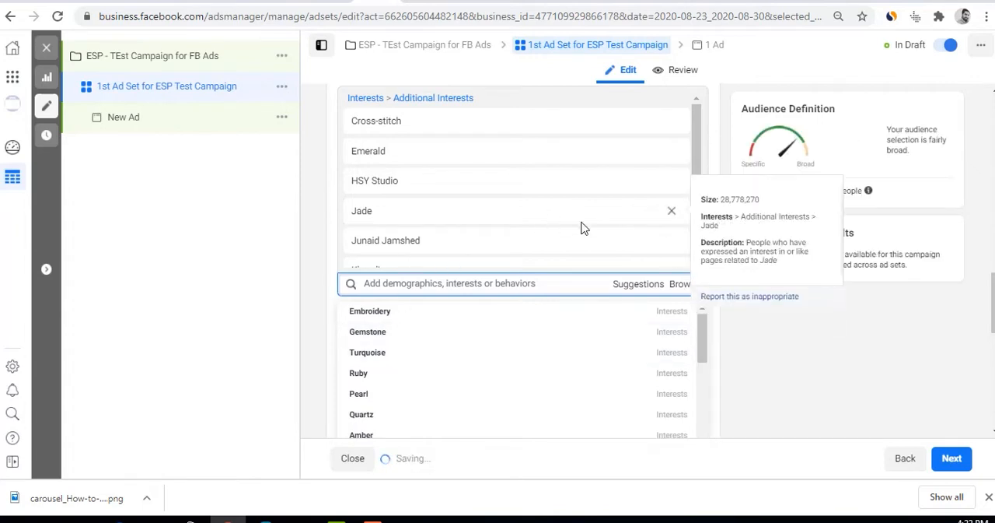
pyautogui.click(671, 211)
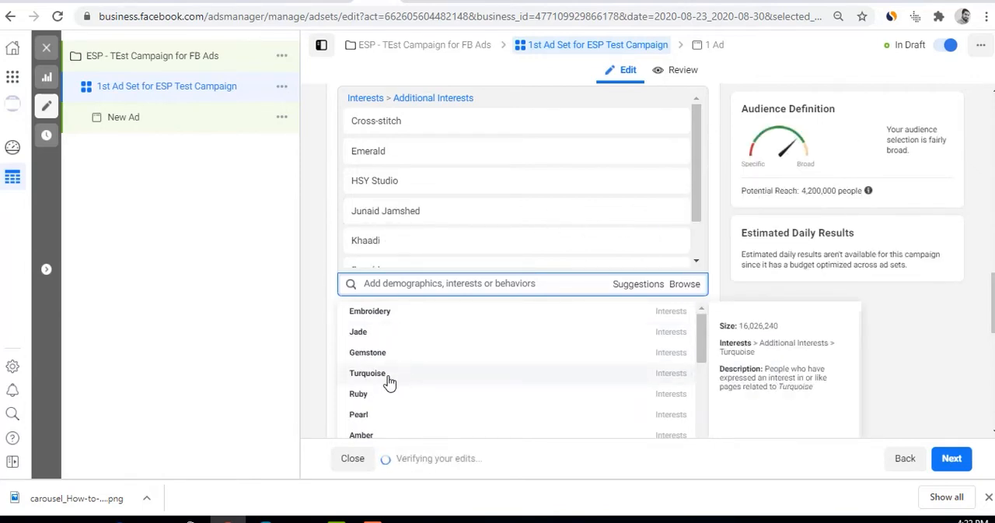
# Add the suggested interests Shopping and fashion, Online shopping, Shopping and Clothing to the detailed targeting
pyautogui.scroll(-5, 389, 393)
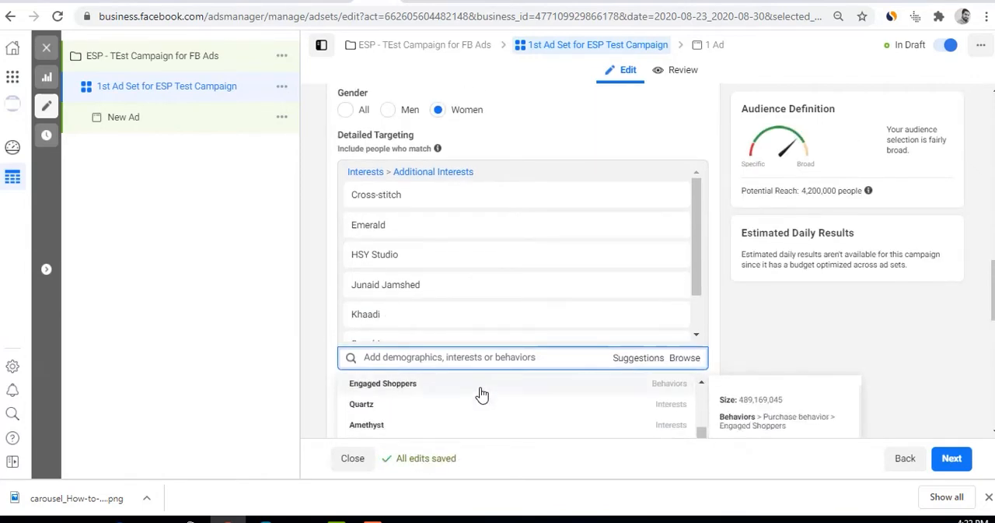
pyautogui.scroll(-2, 778, 350)
pyautogui.scroll(-4, 678, 374)
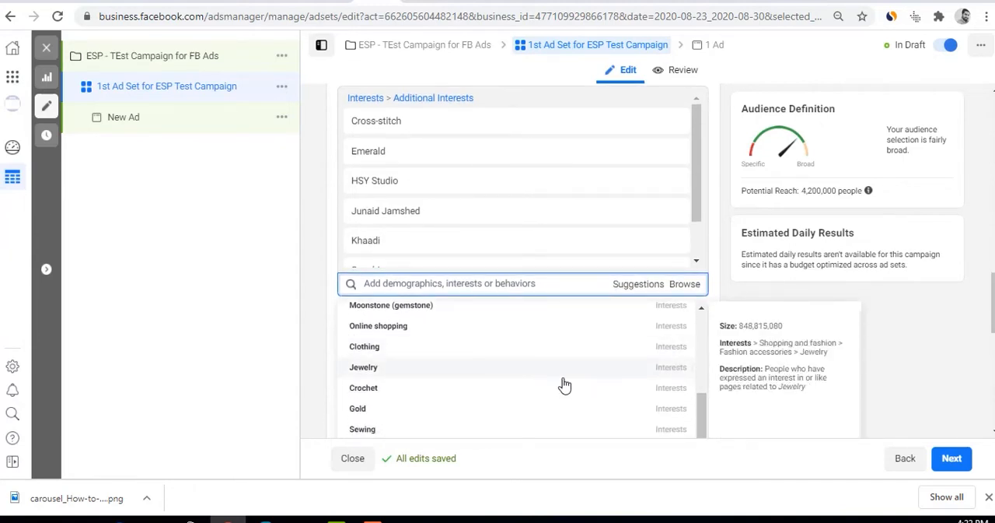
pyautogui.scroll(2, 564, 385)
pyautogui.click(404, 338)
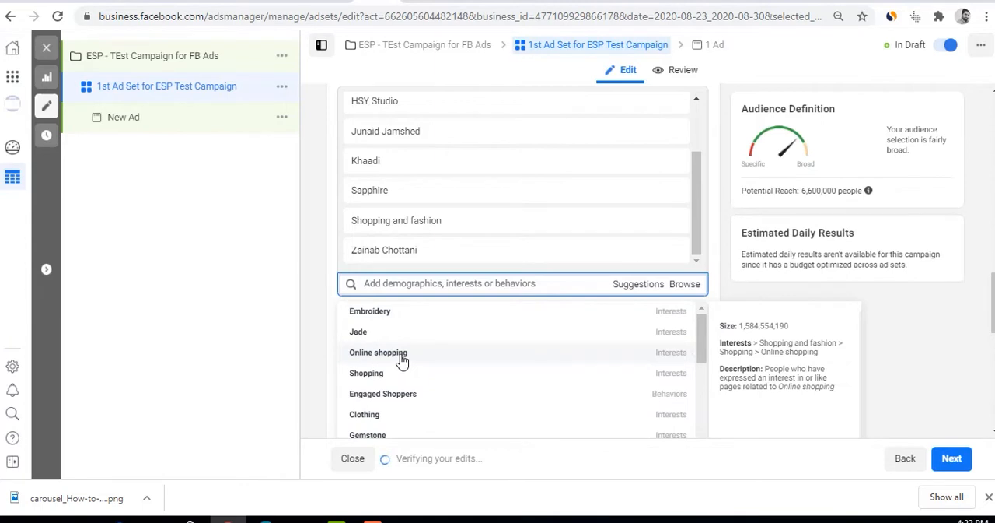
pyautogui.click(401, 359)
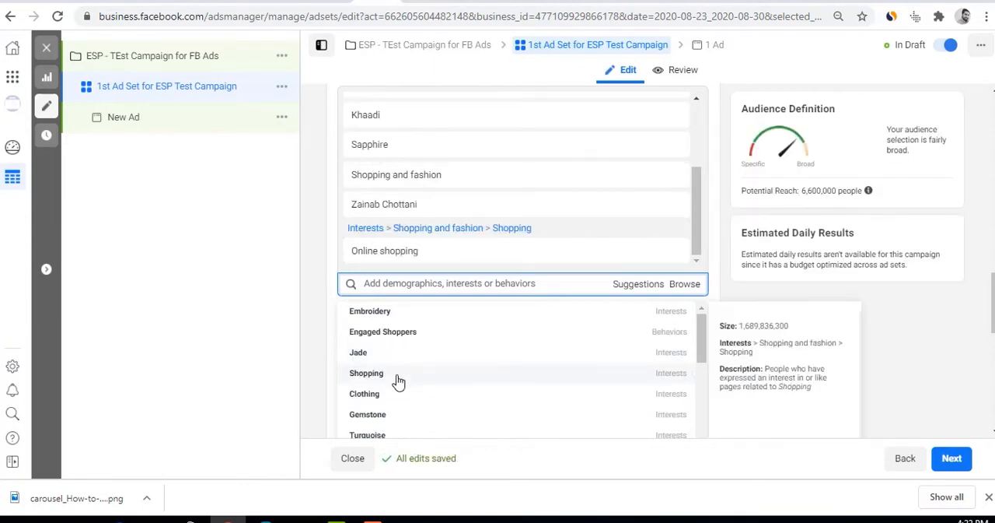
pyautogui.click(397, 381)
pyautogui.click(397, 380)
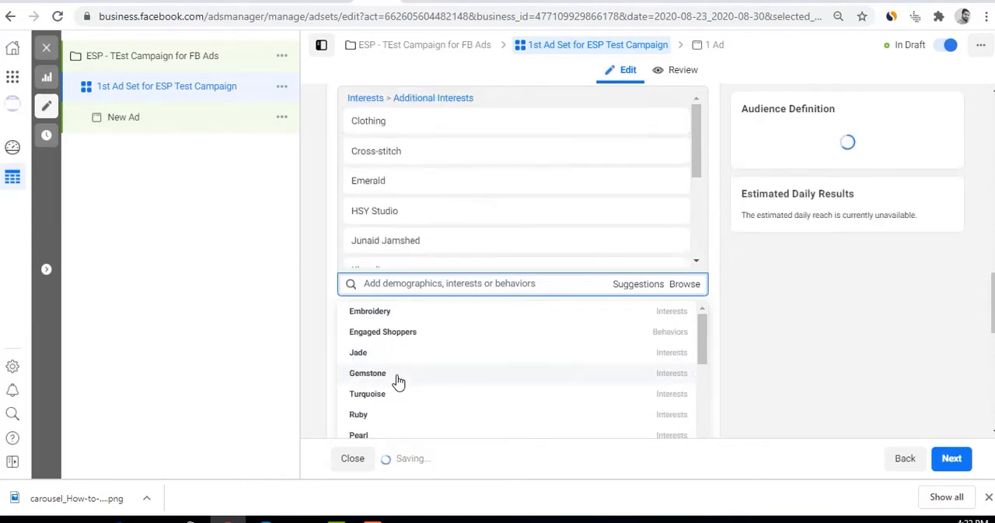
# Search the targeting interests for "kurti" and "bridal dress", adding Kurti top and Wedding dress to the audience
pyautogui.scroll(-1, 398, 381)
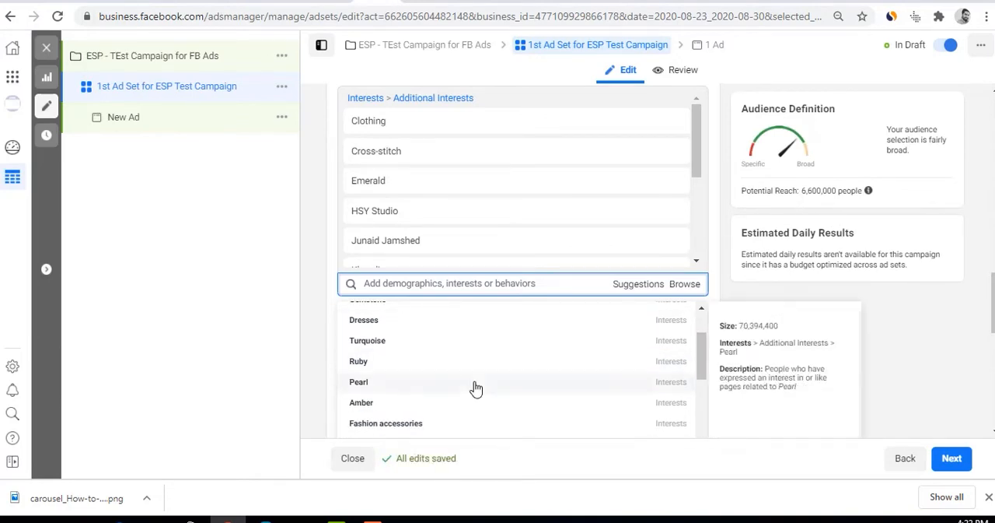
pyautogui.scroll(-1, 475, 389)
pyautogui.scroll(-1, 476, 389)
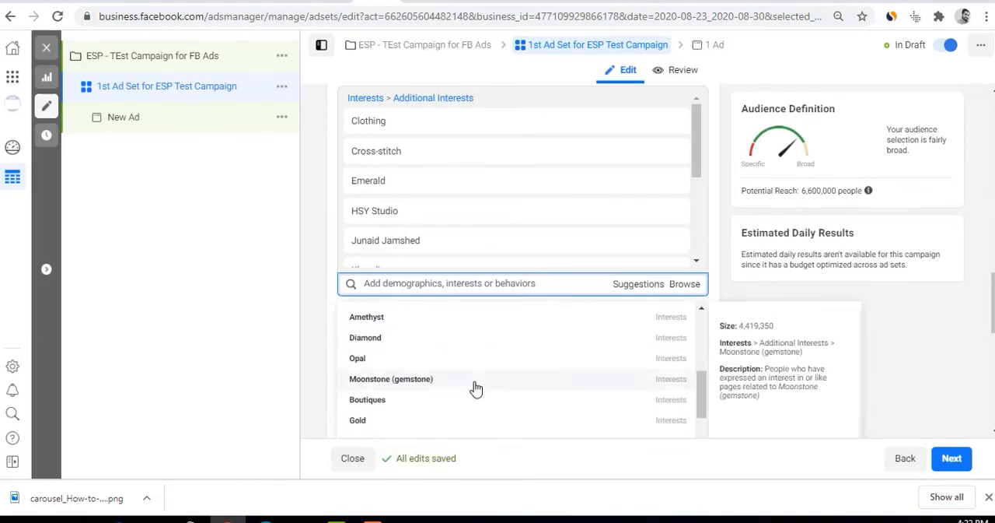
pyautogui.scroll(-2, 476, 389)
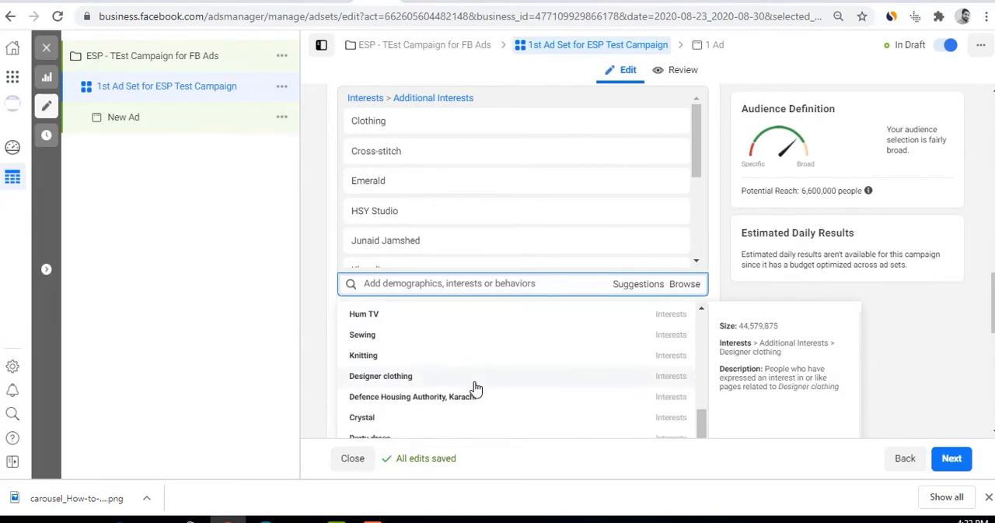
pyautogui.scroll(-1, 476, 388)
pyautogui.click(434, 283)
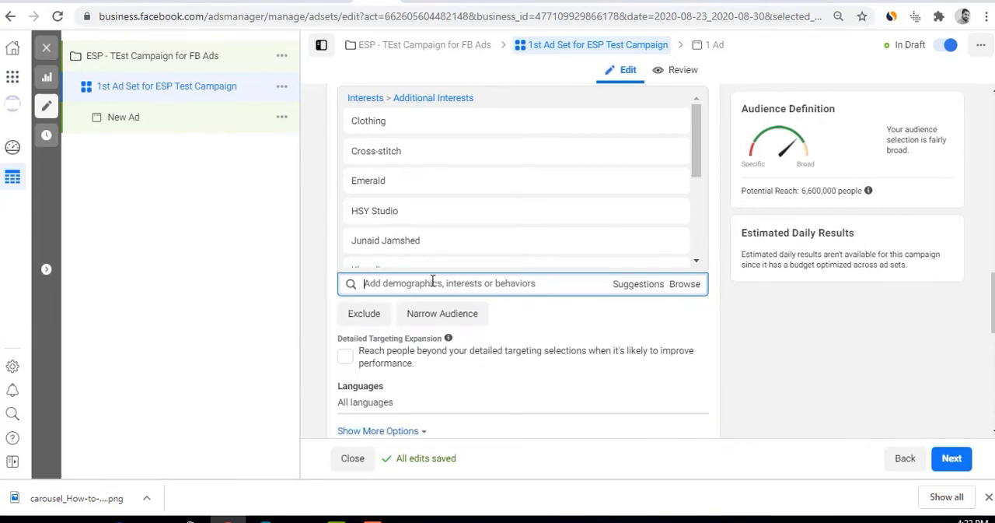
pyautogui.write('kurti')
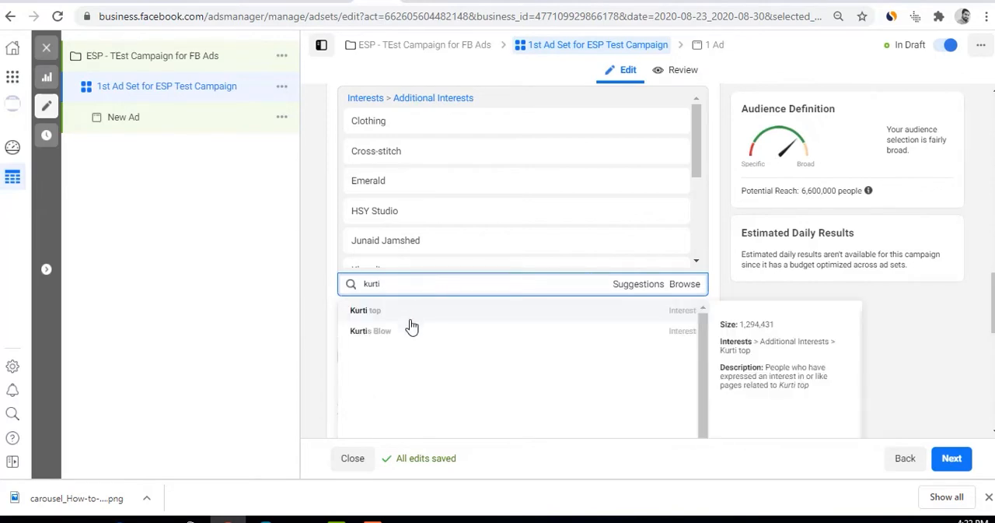
pyautogui.click(407, 315)
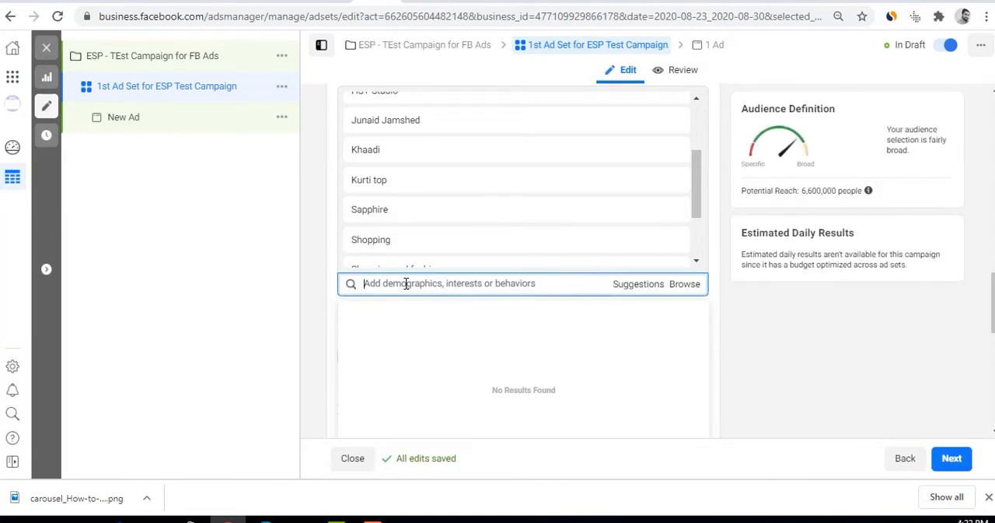
pyautogui.write('bridal dress')
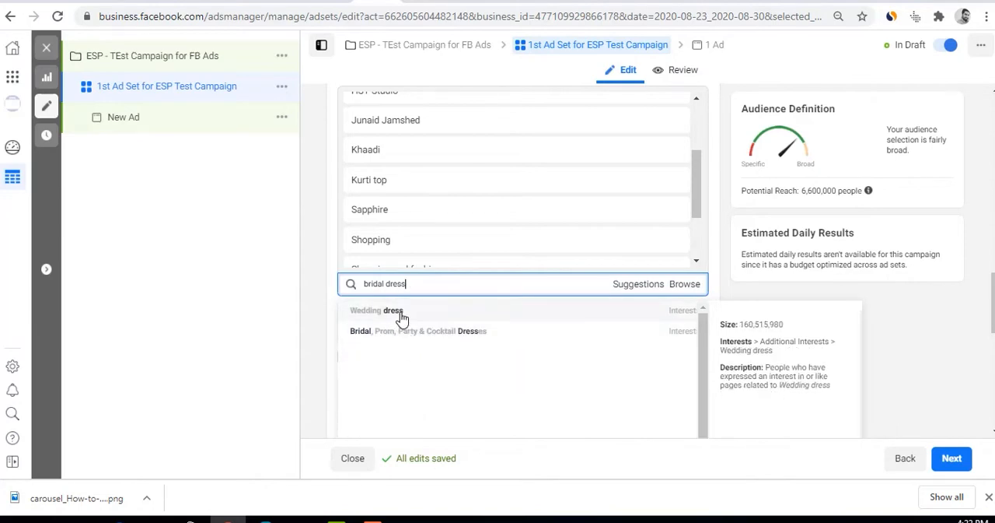
pyautogui.click(401, 314)
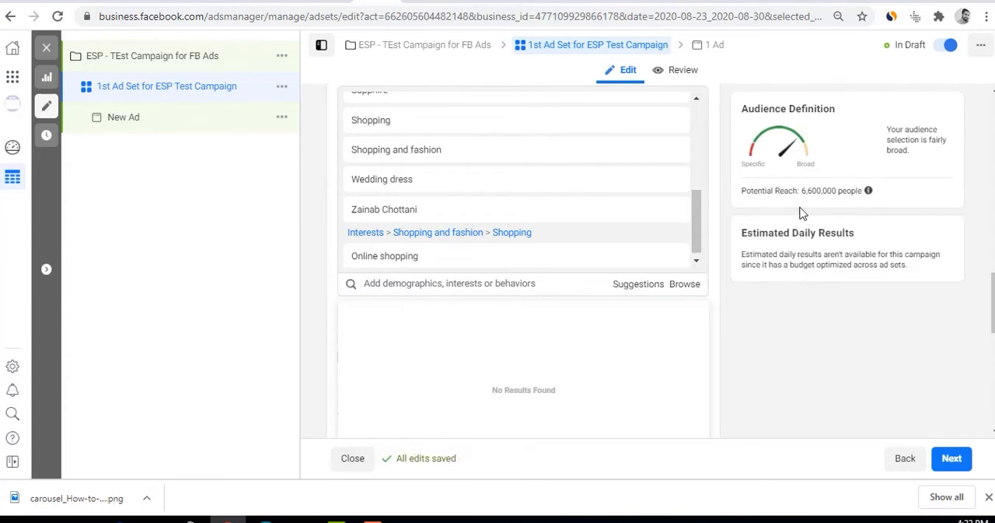
# Check the potential reach and review the descriptions of the interests added to the detailed targeting
pyautogui.scroll(2, 589, 255)
pyautogui.scroll(1, 590, 253)
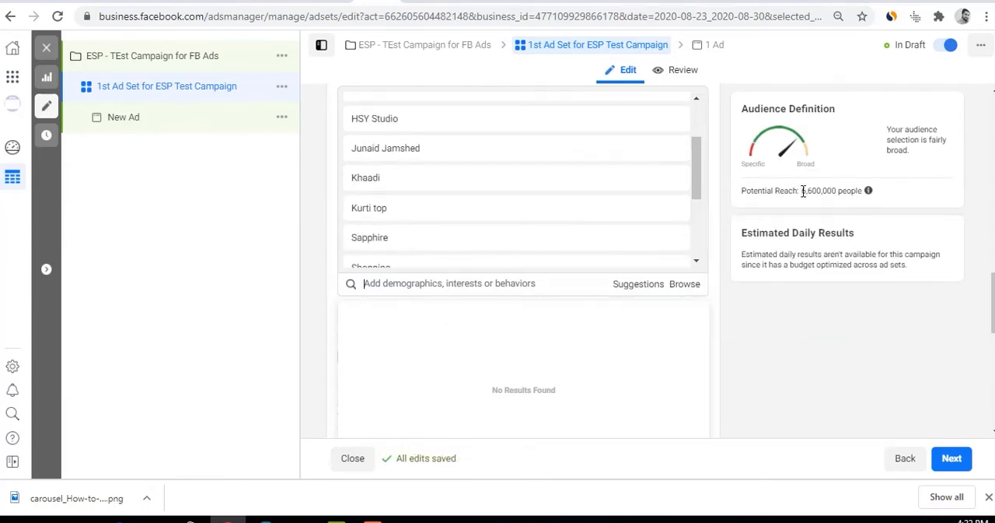
pyautogui.moveTo(803, 190); pyautogui.dragTo(835, 189)
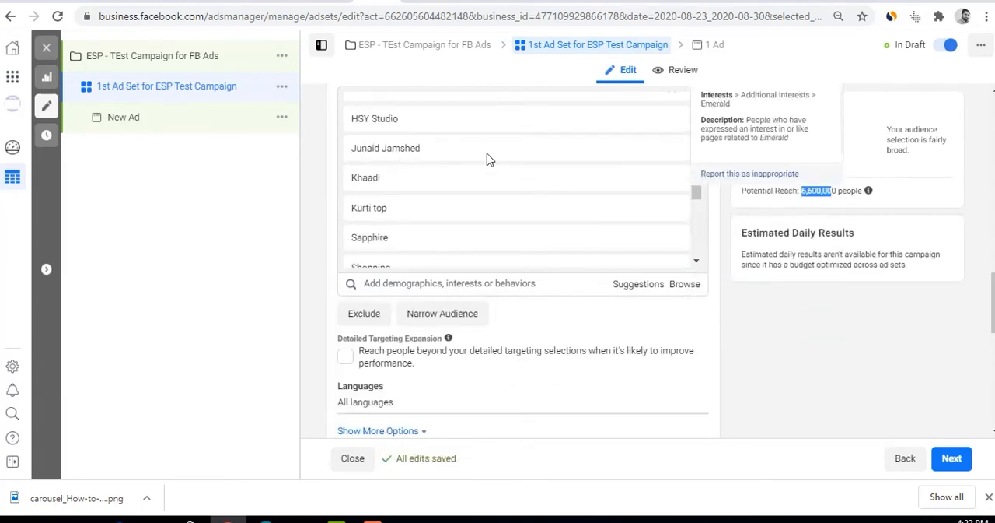
pyautogui.moveTo(476, 160)
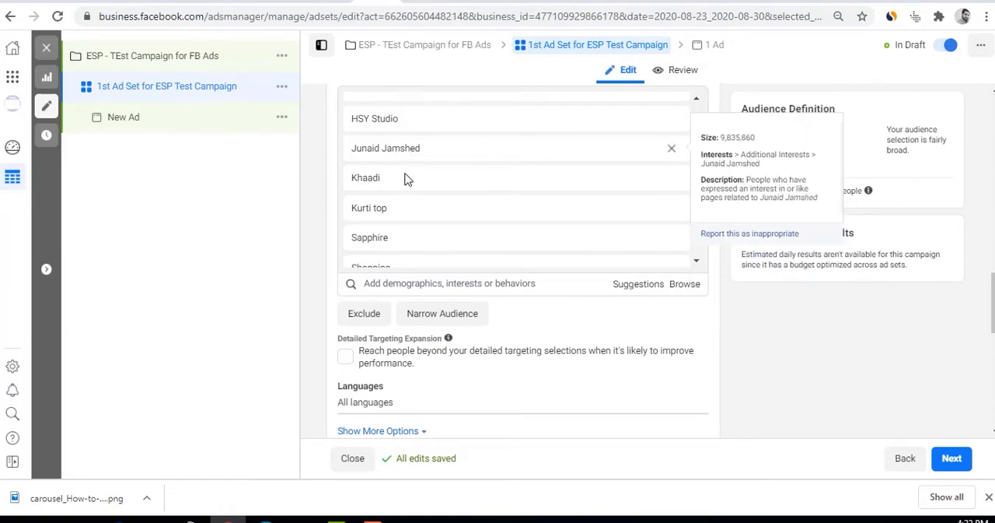
pyautogui.moveTo(405, 187)
pyautogui.moveTo(404, 216)
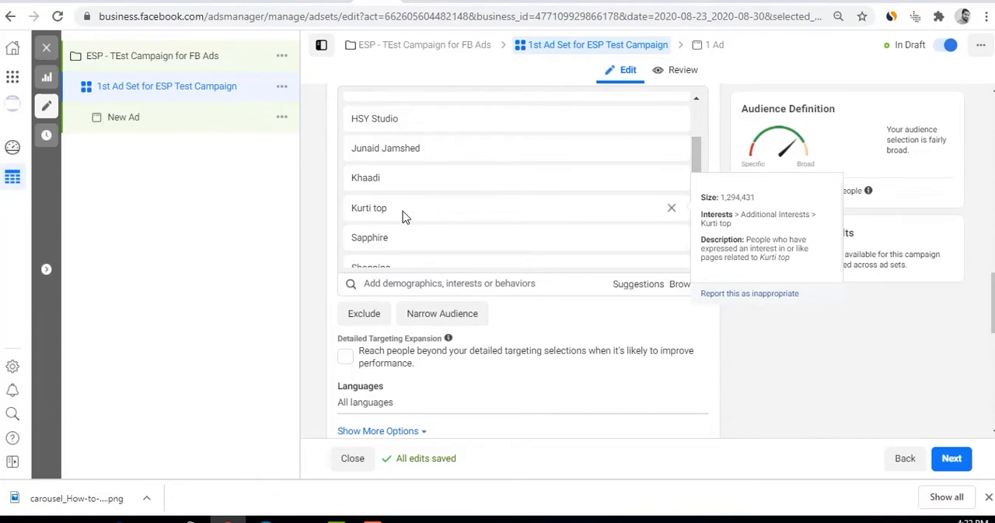
# Review the interests grouped under Additional Interests and Shopping and fashion in the ad set's detailed targeting
pyautogui.scroll(-5, 511, 194)
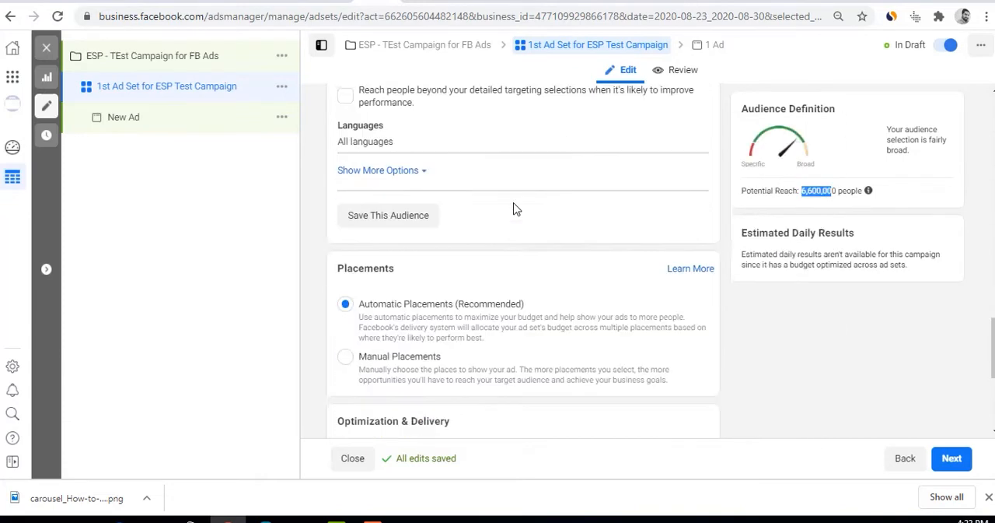
pyautogui.scroll(3, 515, 215)
pyautogui.scroll(3, 518, 238)
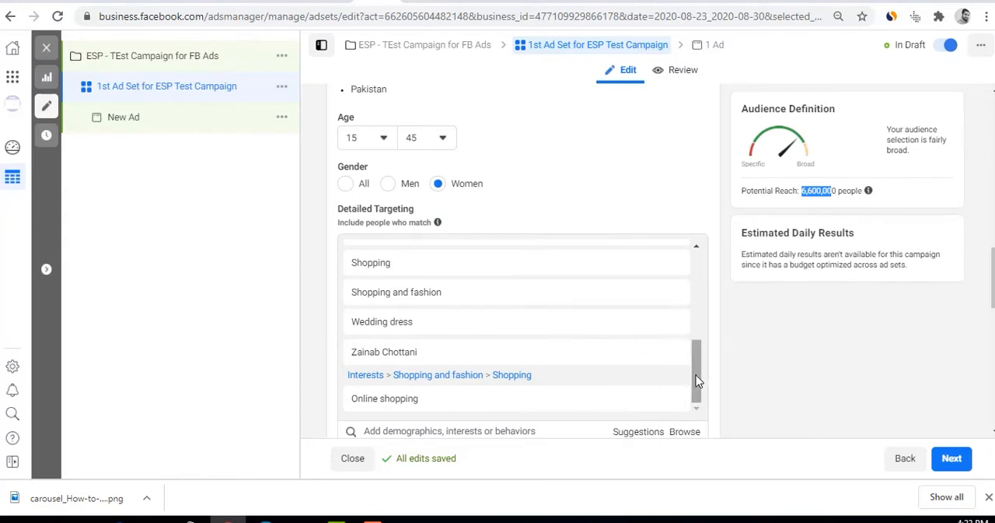
pyautogui.moveTo(696, 381); pyautogui.dragTo(693, 262)
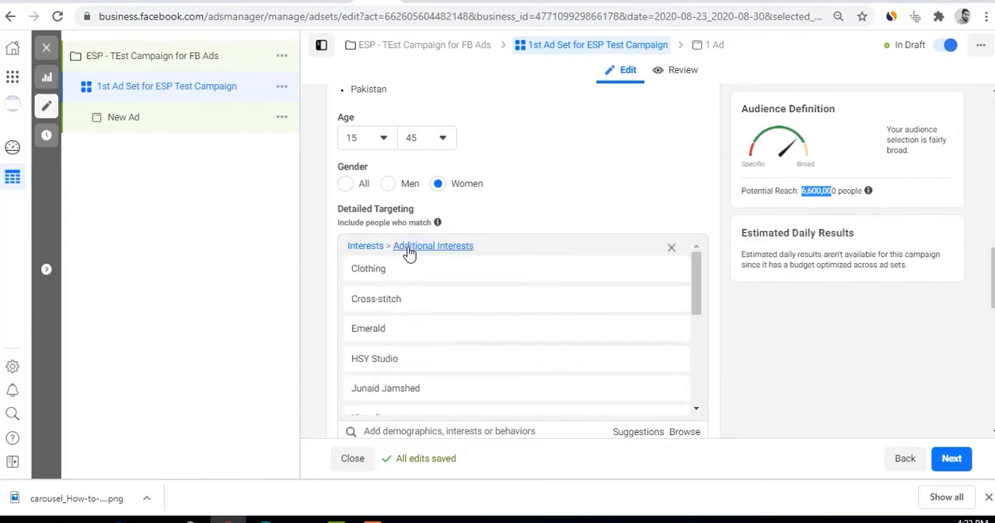
pyautogui.click(647, 215)
pyautogui.moveTo(704, 306); pyautogui.dragTo(694, 393)
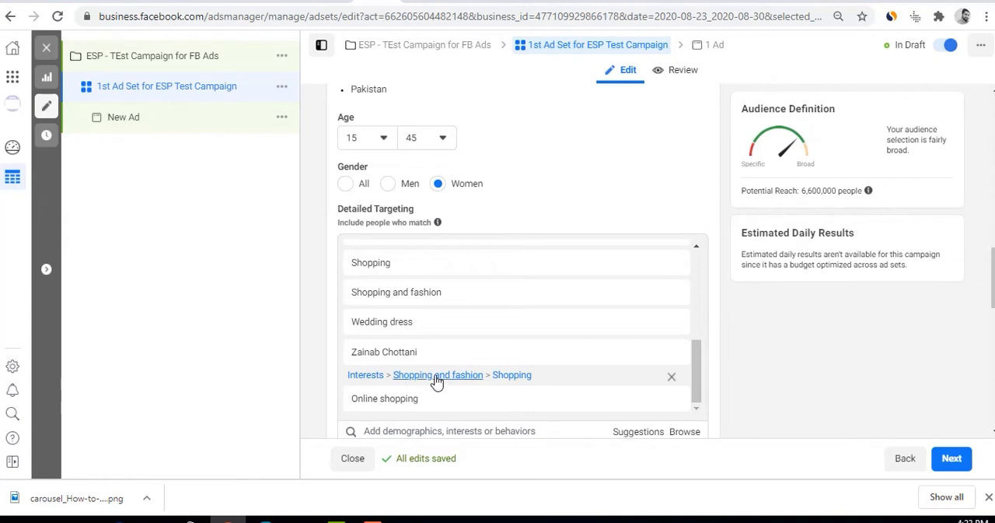
# Turn on Detailed Targeting Expansion for the ad set, comparing the potential reach with and without it
pyautogui.scroll(-3, 444, 395)
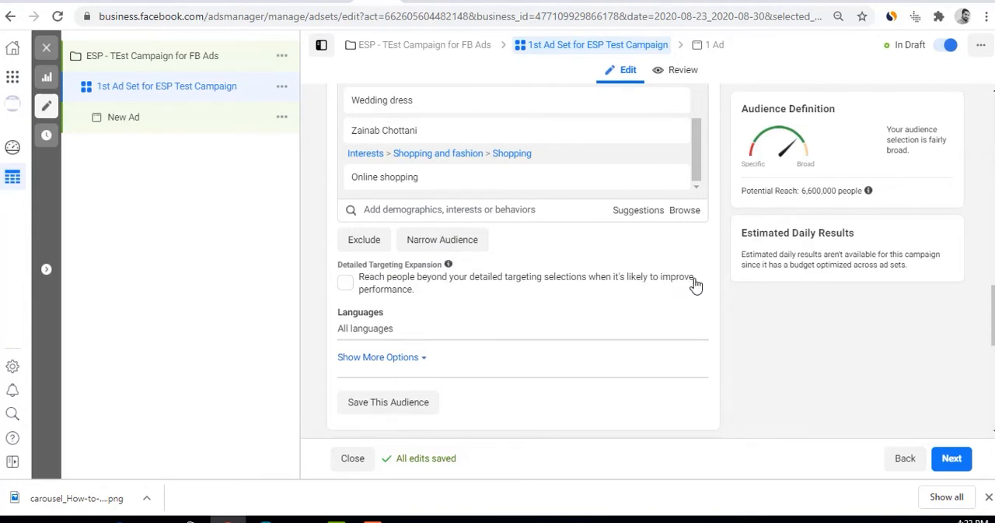
pyautogui.click(345, 282)
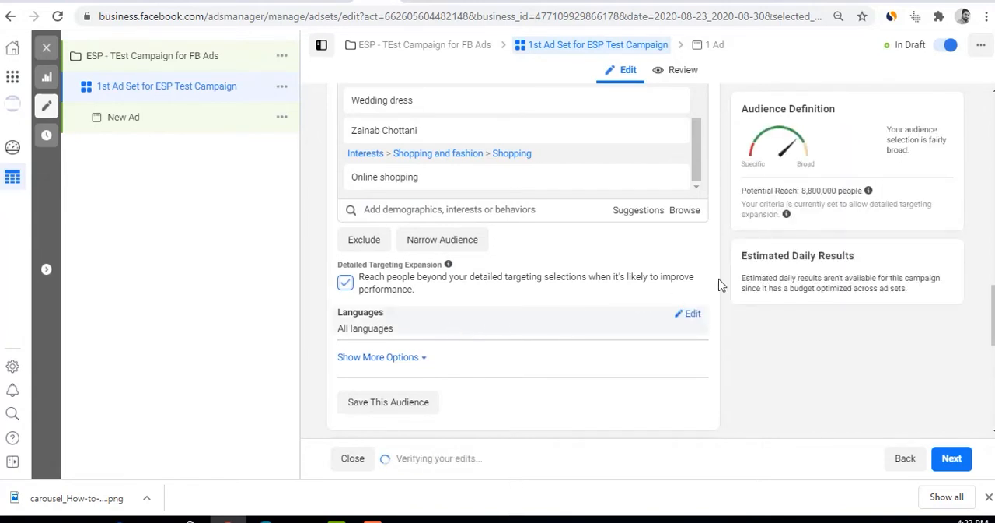
pyautogui.click(344, 285)
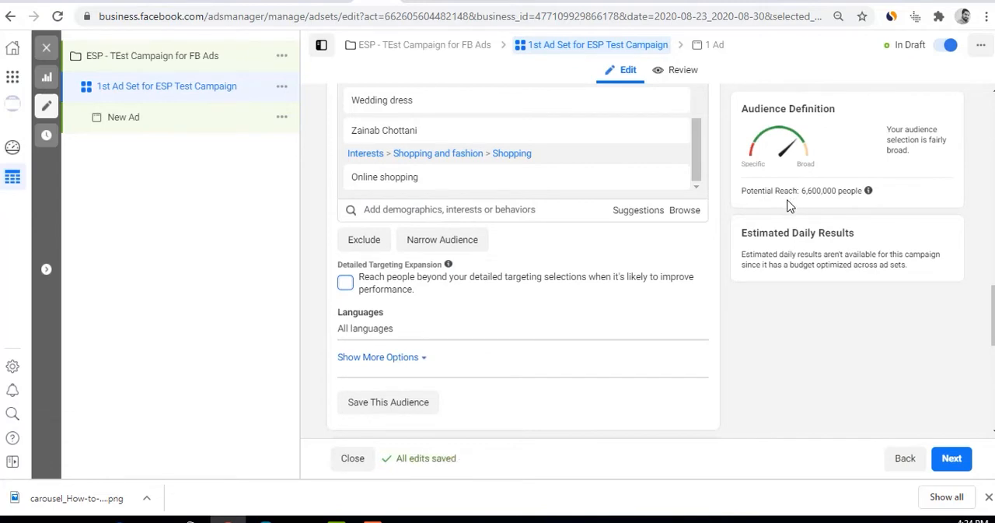
pyautogui.moveTo(413, 188)
pyautogui.click(344, 285)
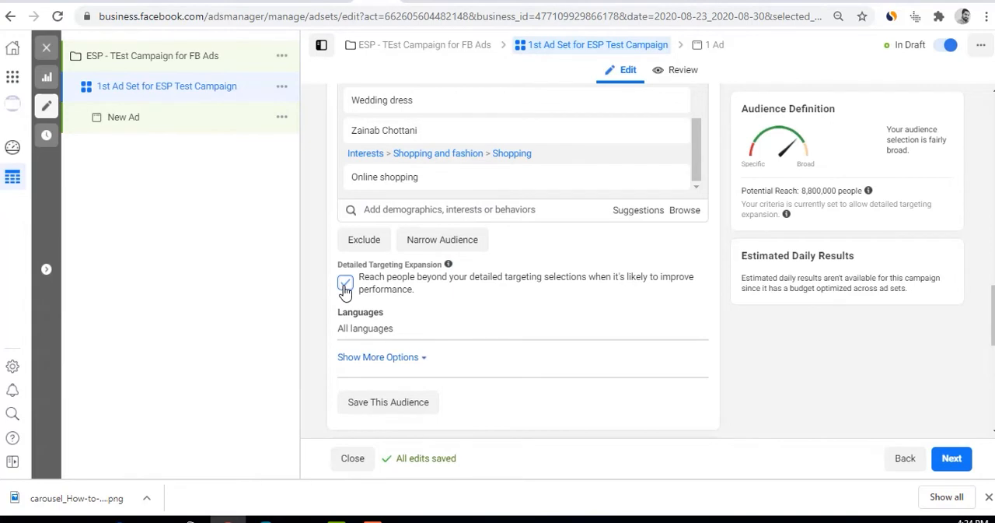
# Show the additional audience options below Languages and look through the included targeting interests again
pyautogui.scroll(-2, 372, 329)
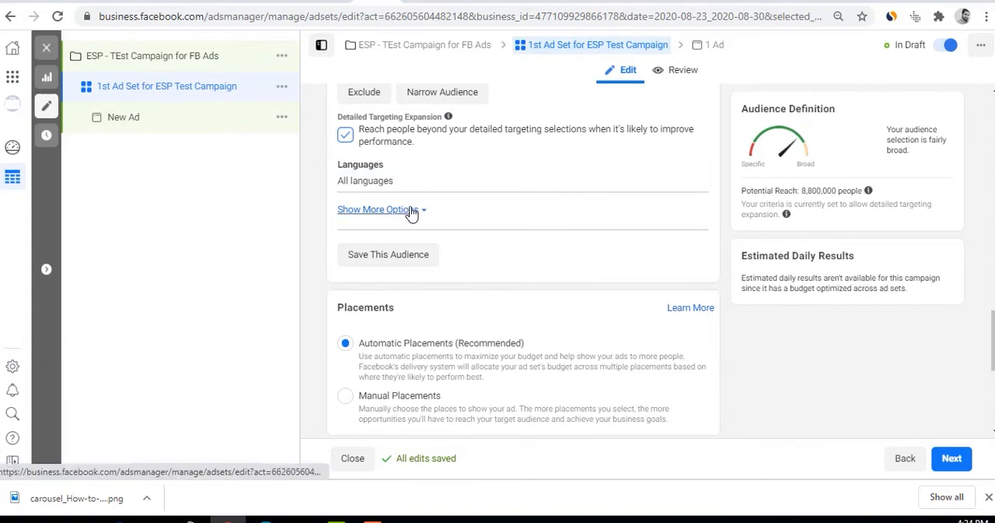
pyautogui.click(365, 209)
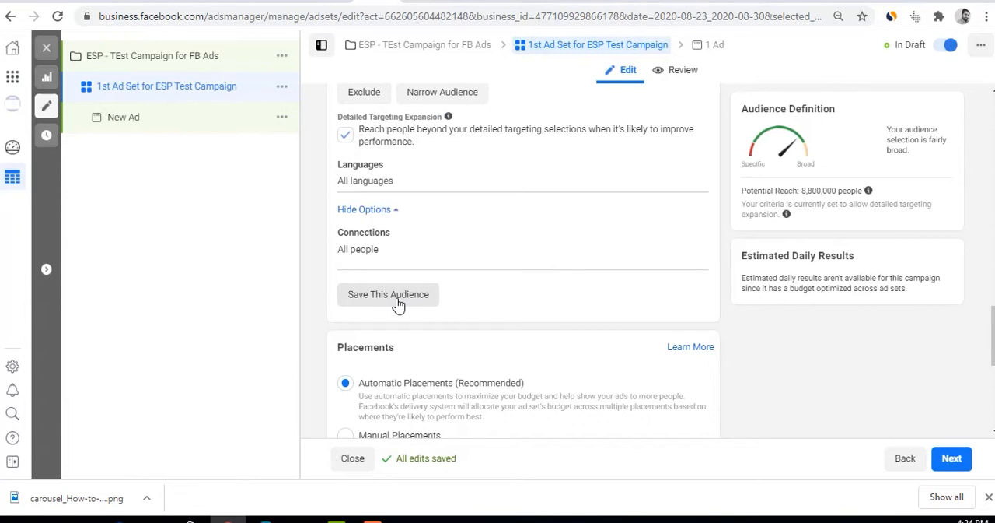
pyautogui.scroll(5, 398, 303)
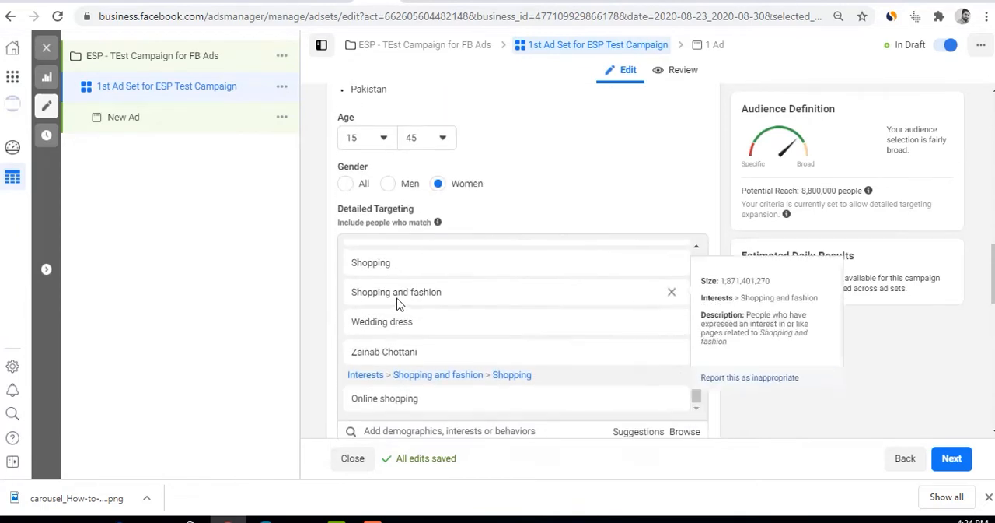
pyautogui.scroll(5, 397, 304)
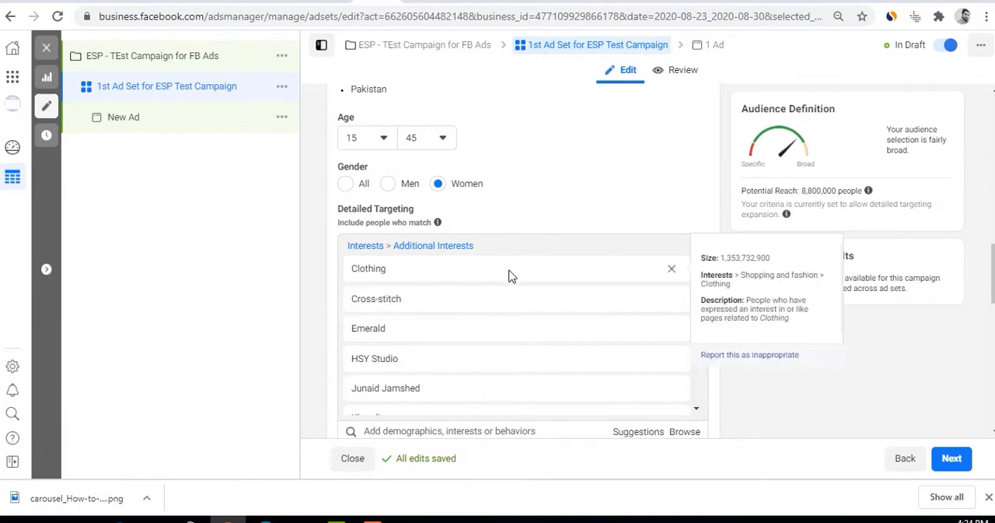
pyautogui.scroll(-5, 567, 295)
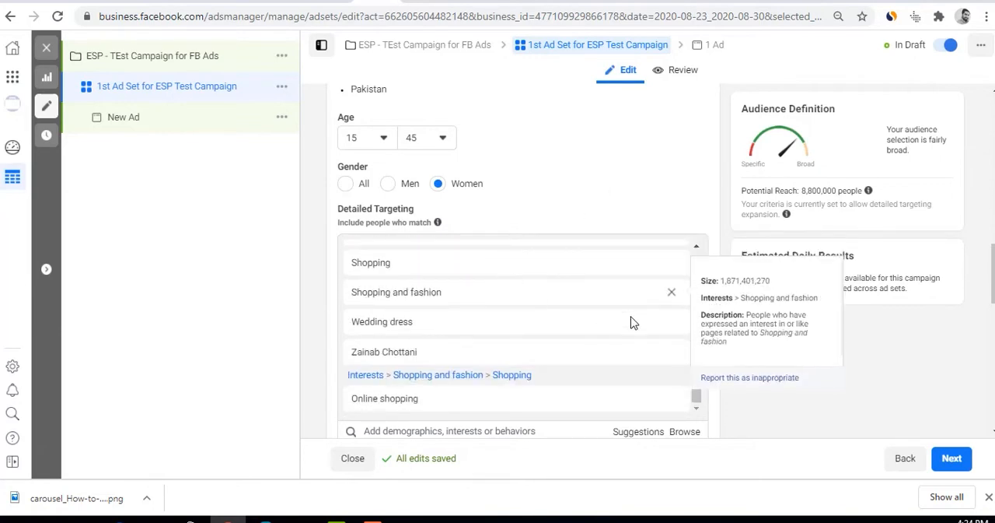
# Switch the ad set from automatic to Manual Placements
pyautogui.scroll(-4, 768, 376)
pyautogui.scroll(-4, 768, 373)
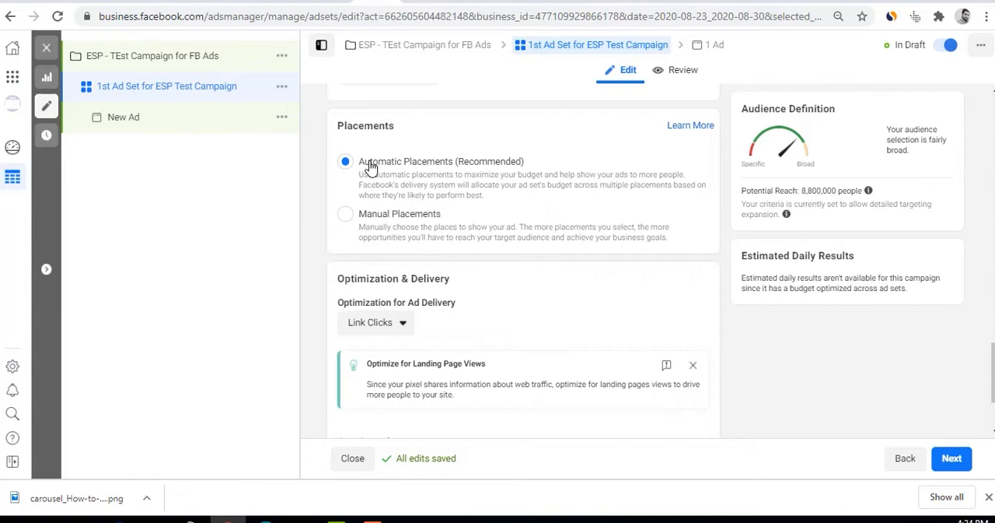
pyautogui.click(368, 222)
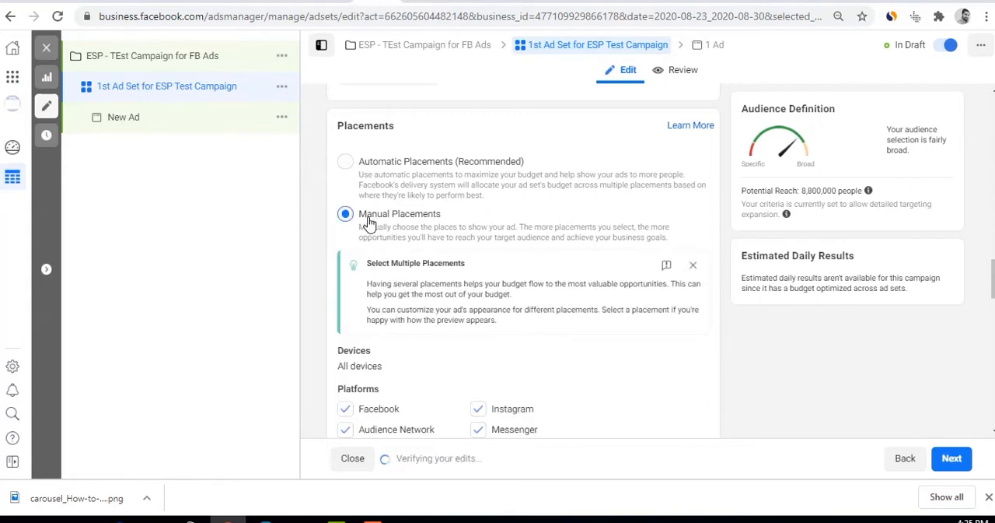
# Examine the manual placement platforms and the Feeds, Stories, In-Stream, Search, Messages, In-Article and Apps and Sites placements, plus the Estimated Daily Results note
pyautogui.scroll(-3, 523, 389)
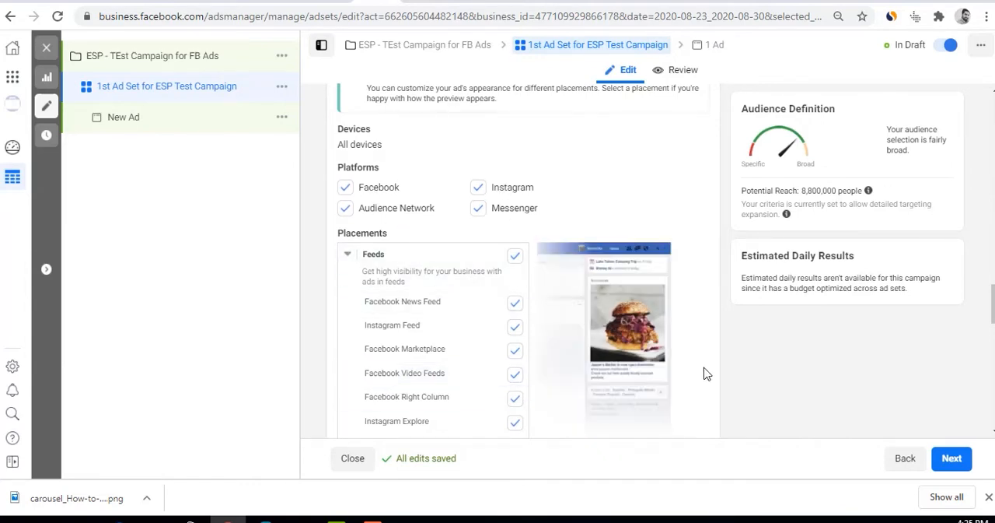
pyautogui.scroll(-1, 724, 346)
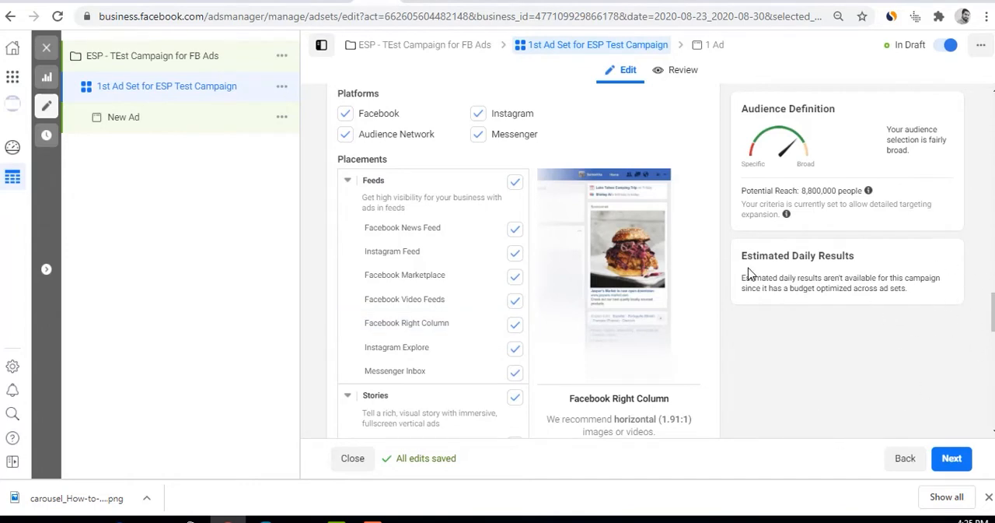
pyautogui.moveTo(743, 255); pyautogui.dragTo(929, 288)
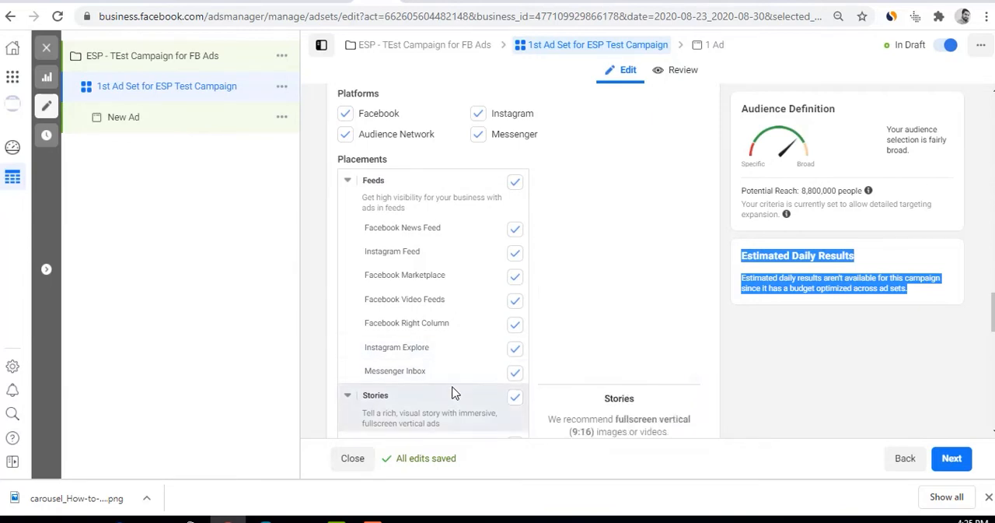
pyautogui.scroll(-2, 456, 385)
pyautogui.scroll(-1, 456, 384)
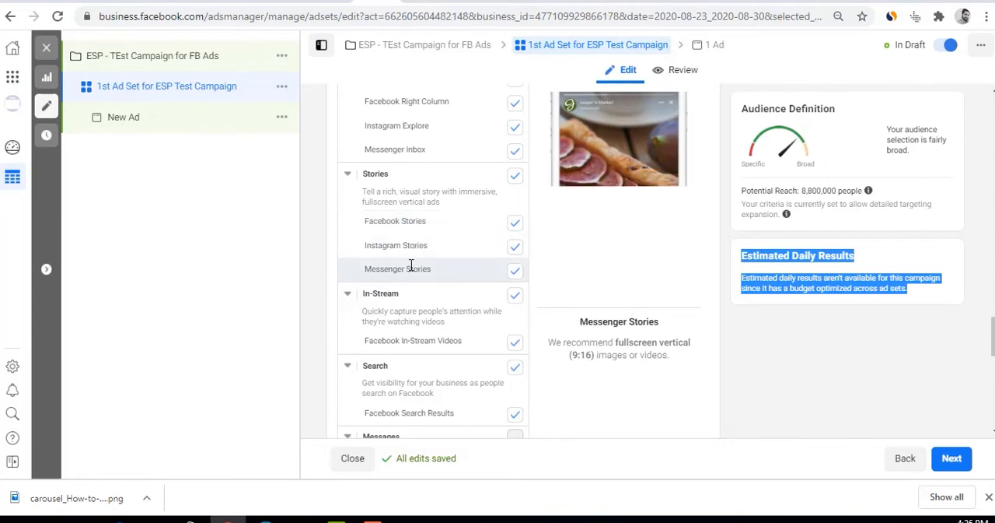
pyautogui.scroll(-1, 410, 265)
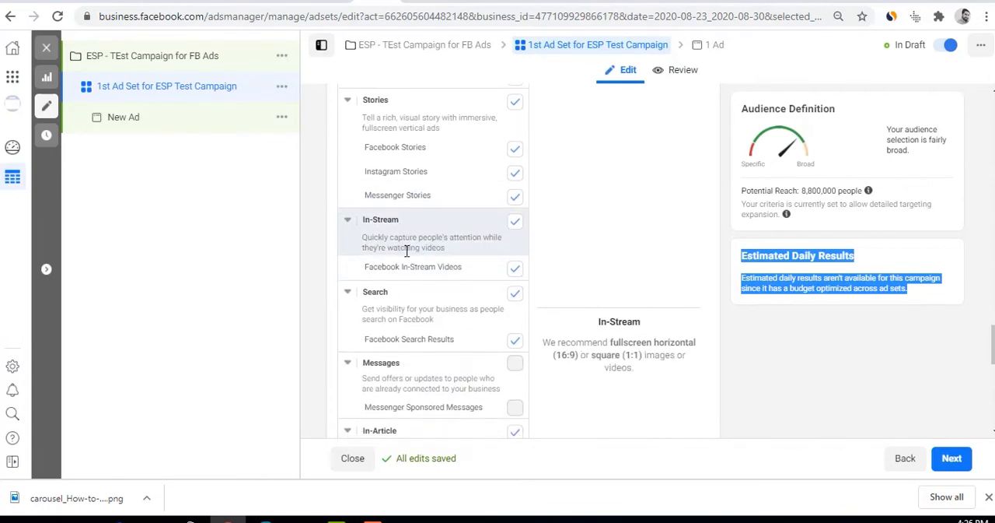
pyautogui.click(515, 269)
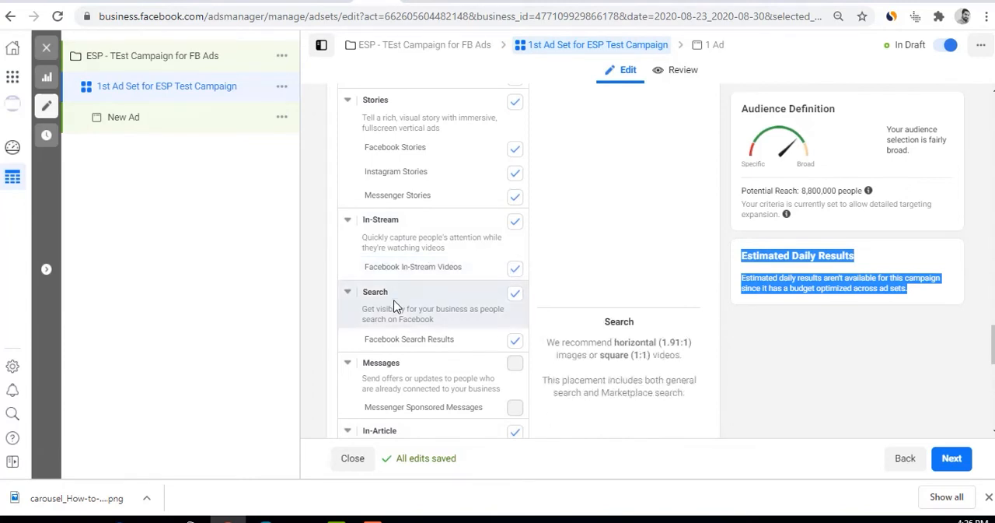
pyautogui.scroll(-2, 394, 305)
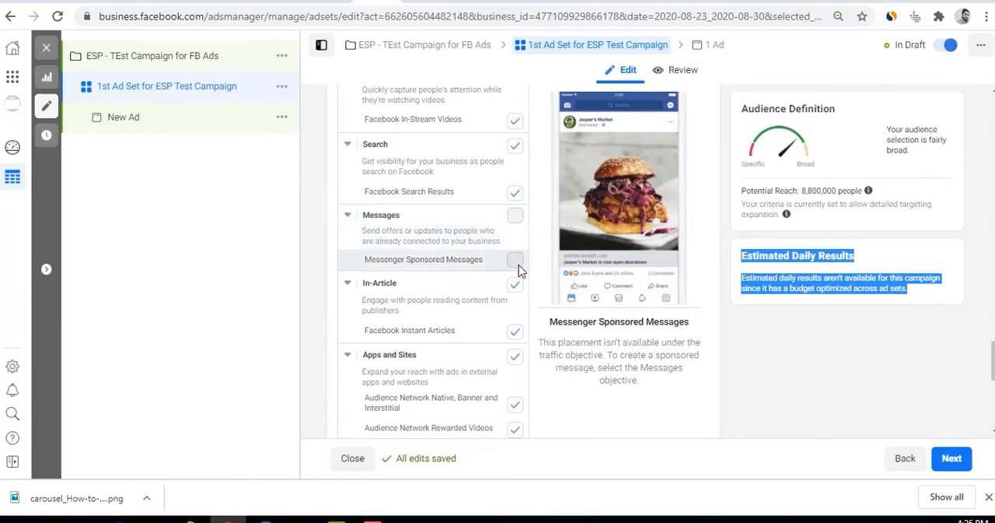
pyautogui.scroll(9, 519, 270)
pyautogui.scroll(-3, 518, 271)
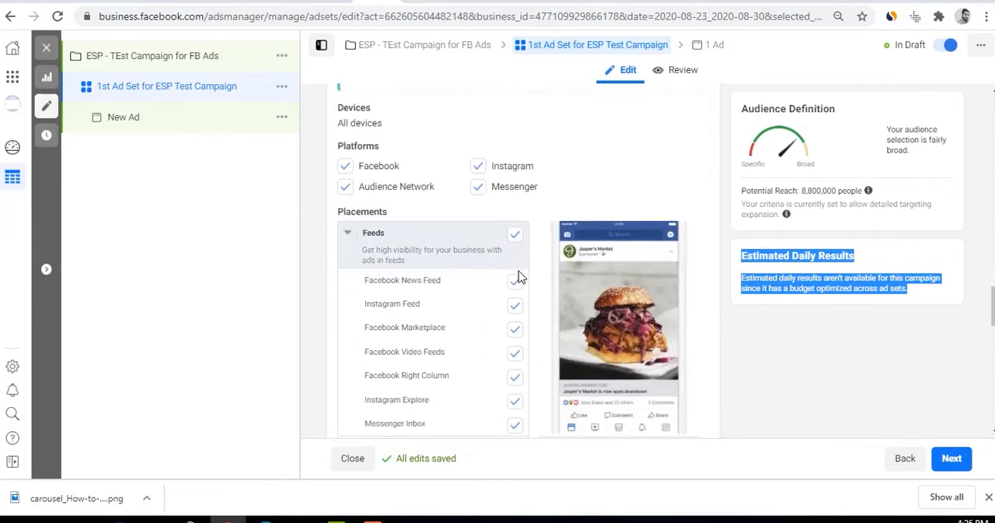
pyautogui.scroll(-5, 519, 270)
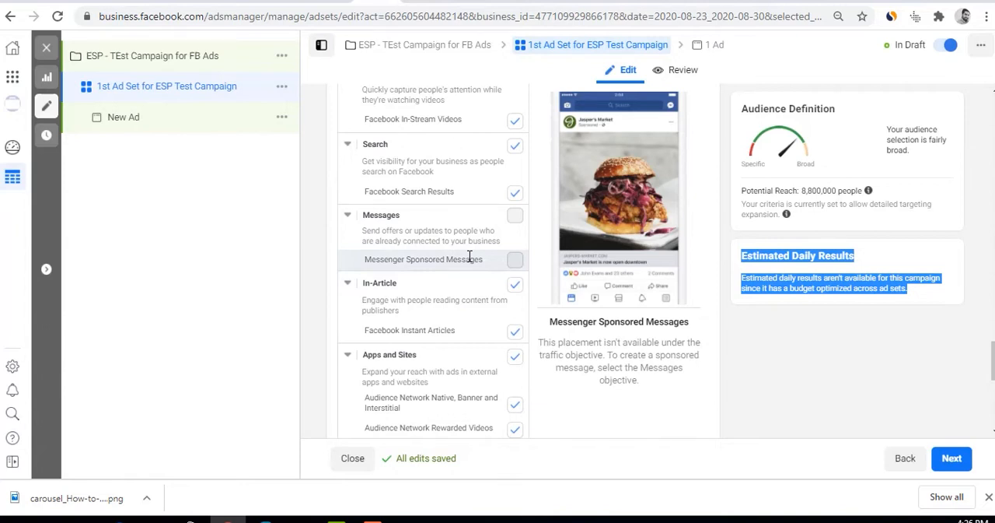
pyautogui.scroll(-1, 470, 257)
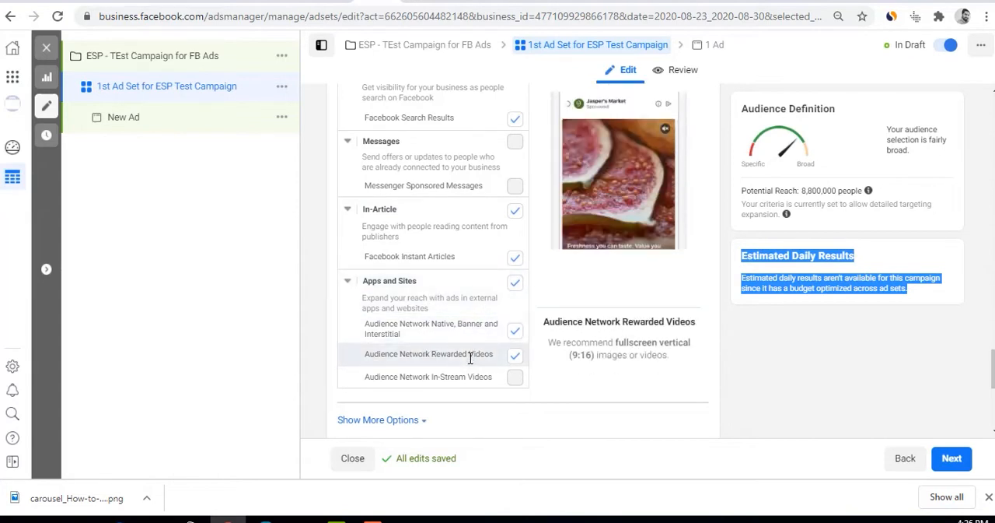
pyautogui.scroll(-3, 472, 349)
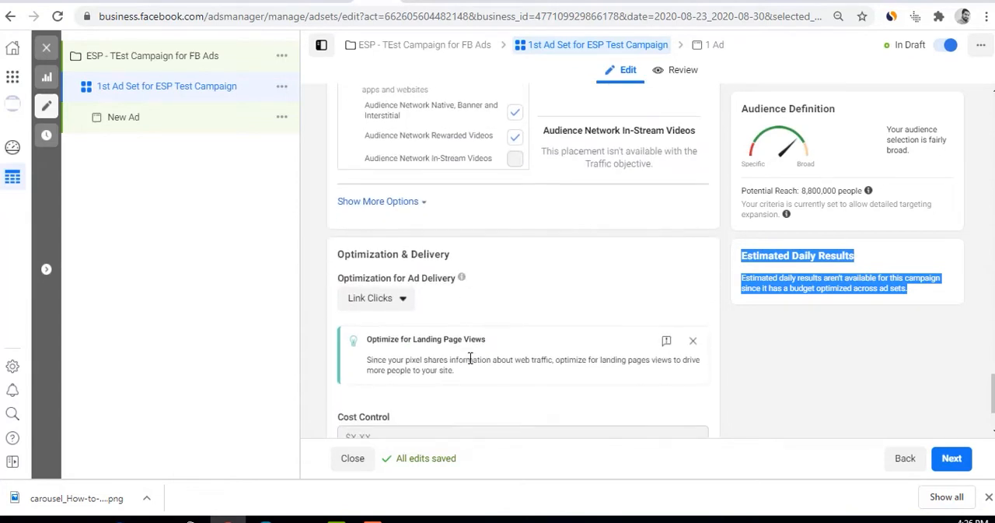
# Show the additional placement options and restrict the specific mobile devices and operating systems to iOS Devices Only
pyautogui.click(399, 200)
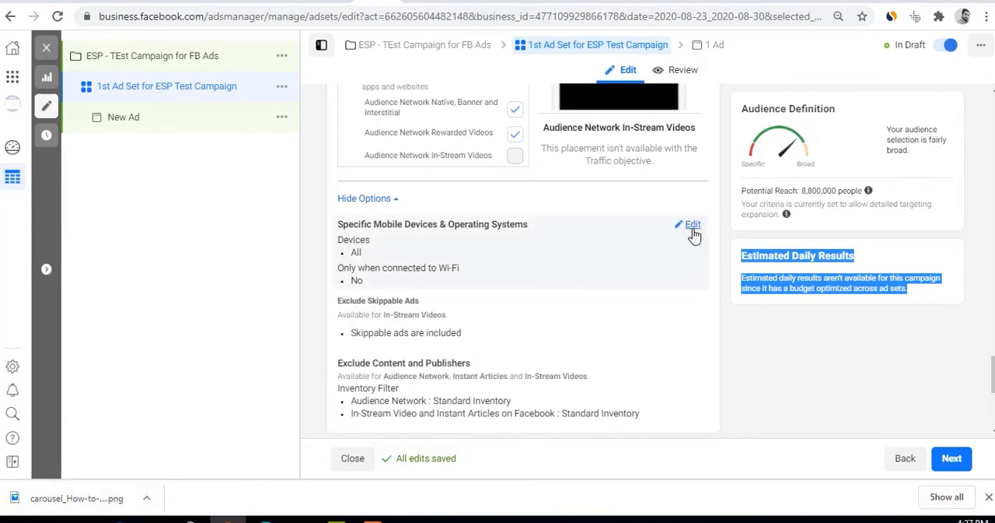
pyautogui.click(693, 225)
pyautogui.click(392, 247)
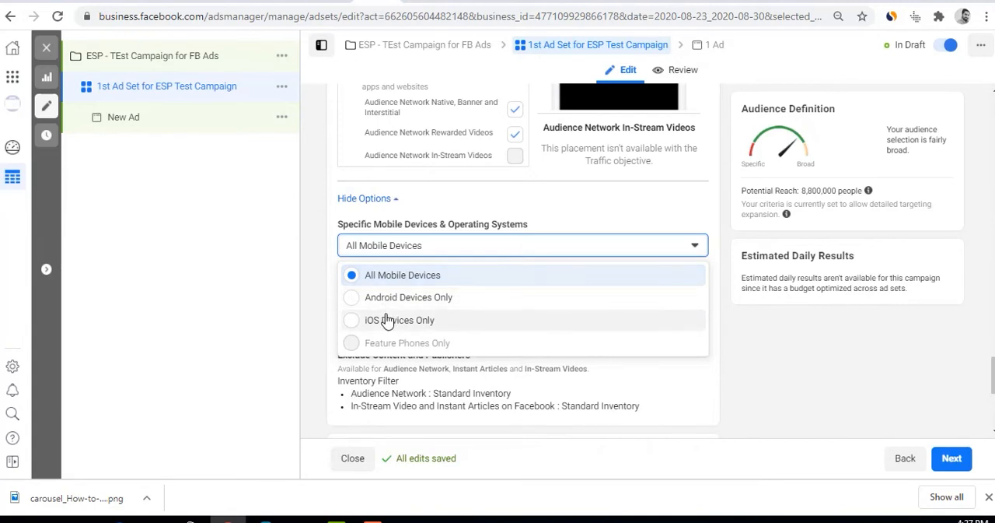
pyautogui.click(386, 320)
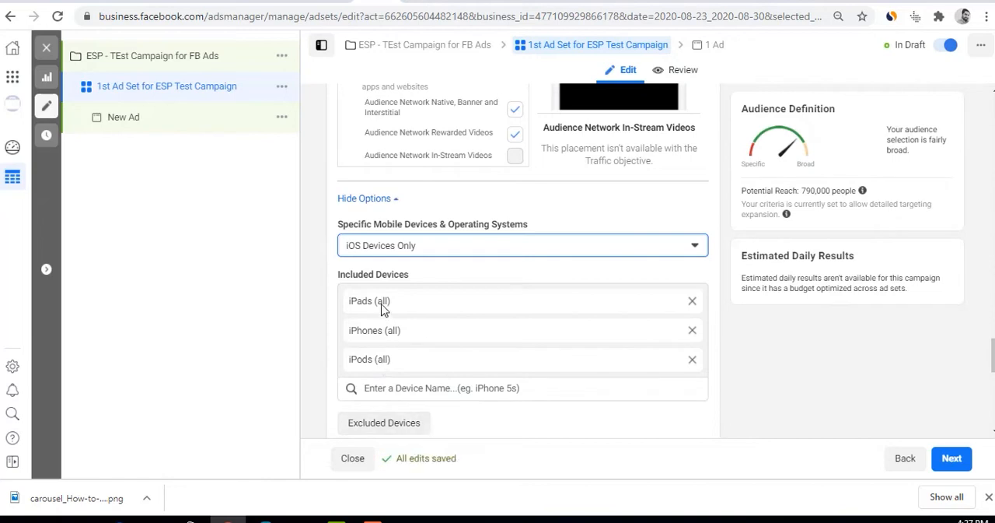
# Remove iPads and iPods from the included devices, leaving all iPhones, and check the potential reach
pyautogui.click(391, 331)
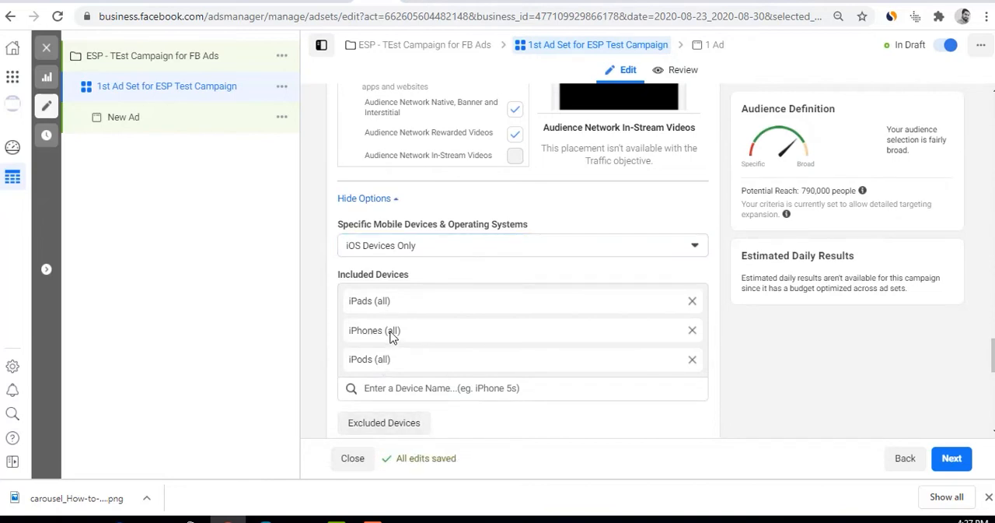
pyautogui.click(692, 301)
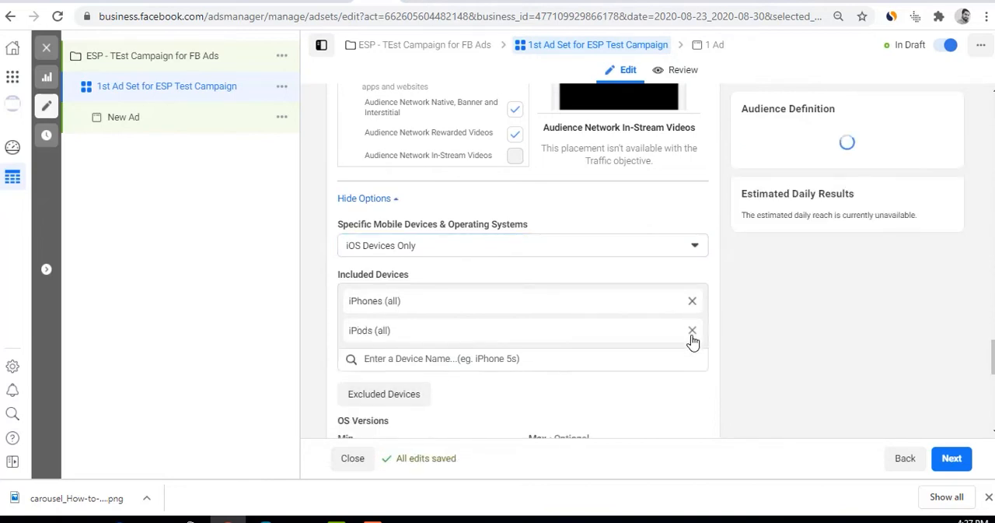
pyautogui.click(692, 331)
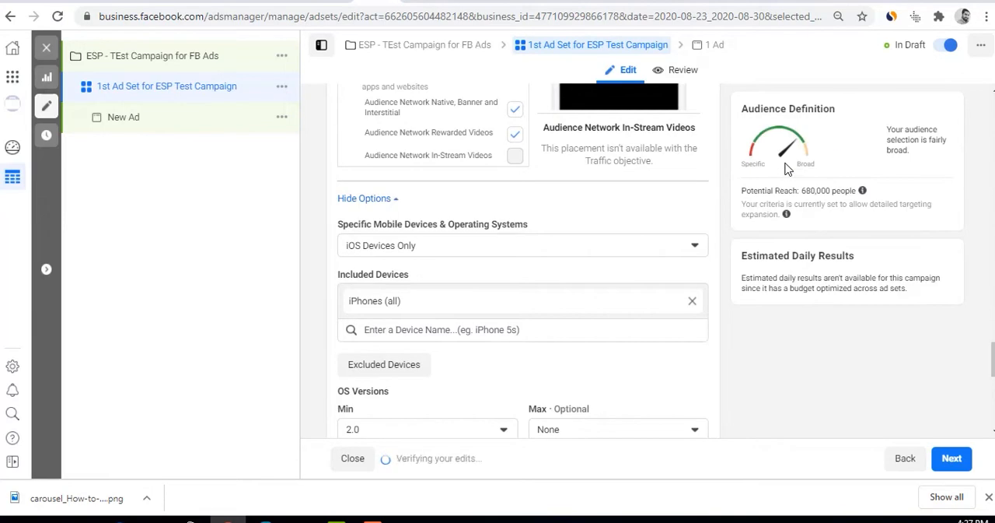
pyautogui.moveTo(802, 191); pyautogui.dragTo(821, 191)
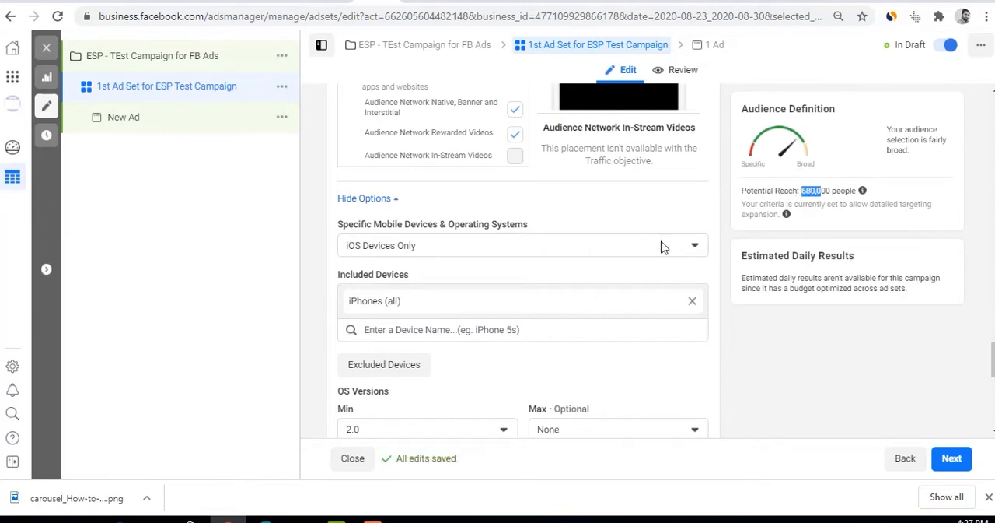
# Examine the minimum and maximum OS version choices for the included iOS devices
pyautogui.scroll(-1, 448, 325)
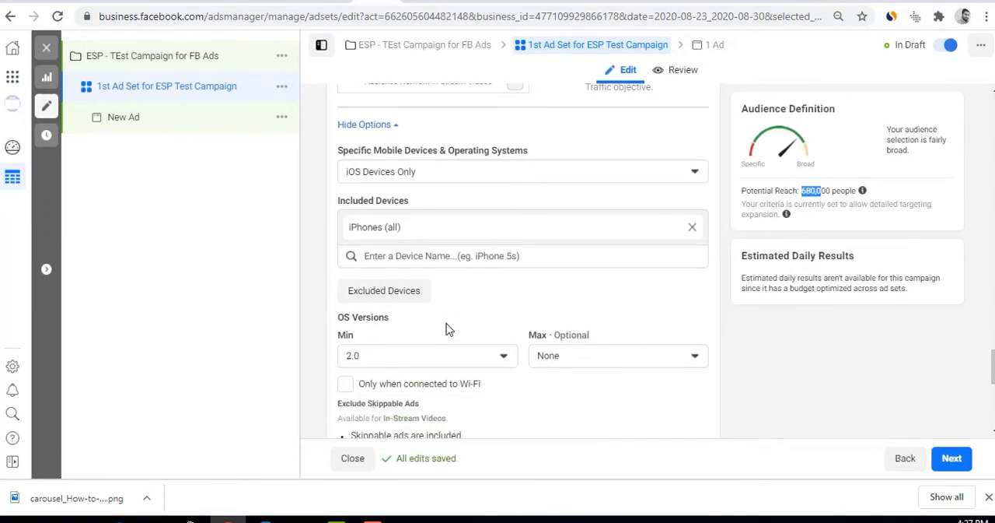
pyautogui.click(503, 358)
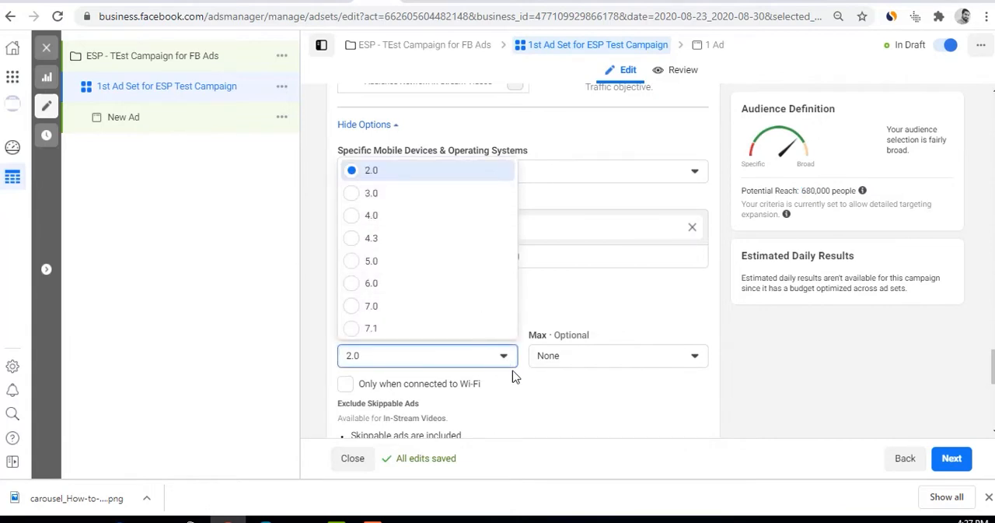
pyautogui.click(586, 362)
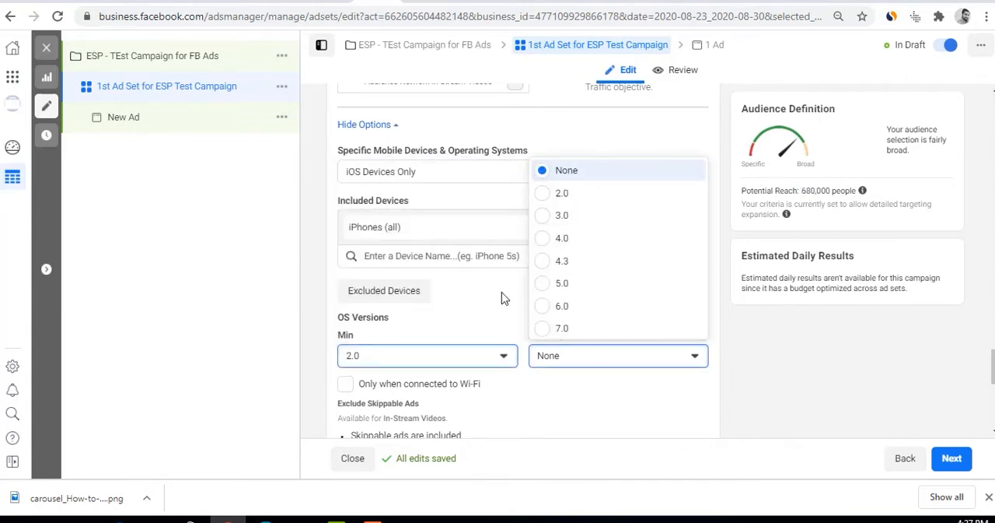
pyautogui.click(518, 396)
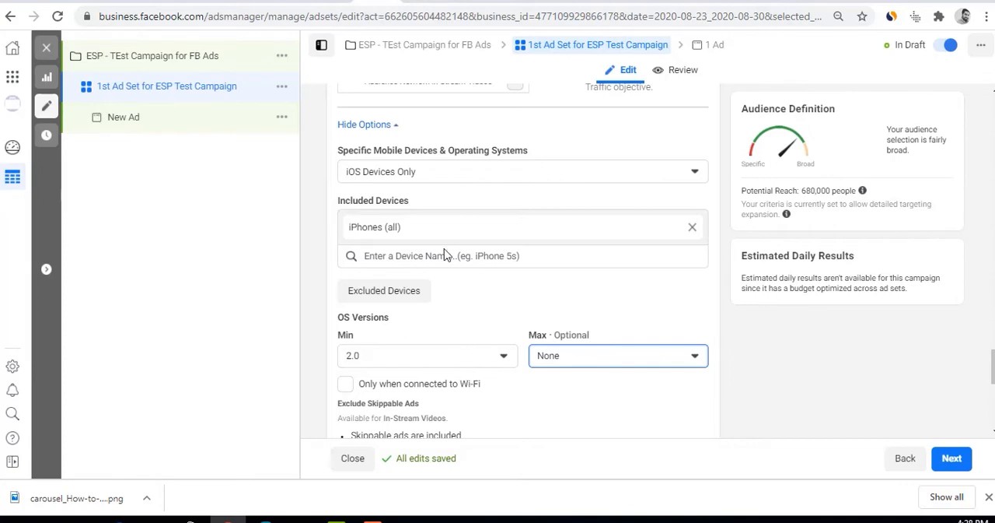
# Set the specific mobile devices and operating systems to All Mobile Devices, and briefly try the Wi-Fi-only restriction before clearing it
pyautogui.click(430, 172)
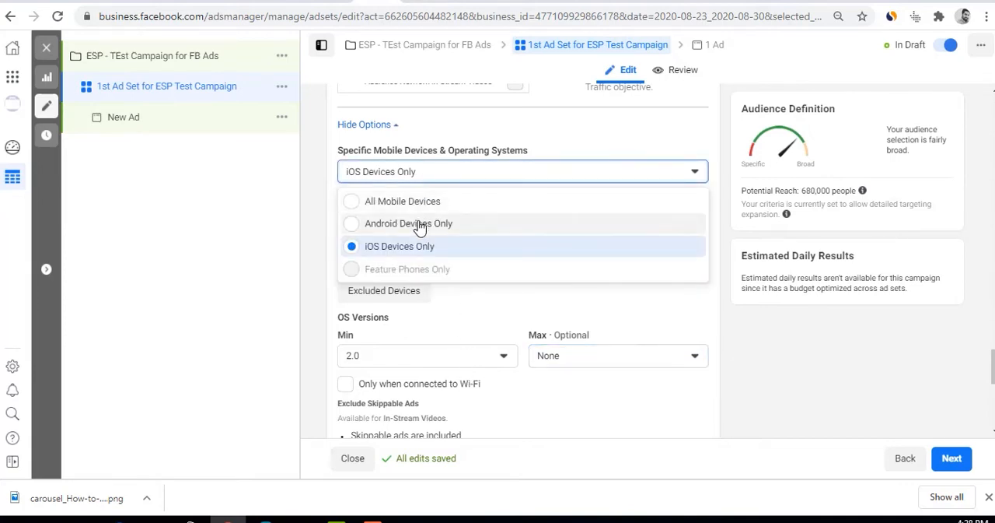
pyautogui.click(420, 203)
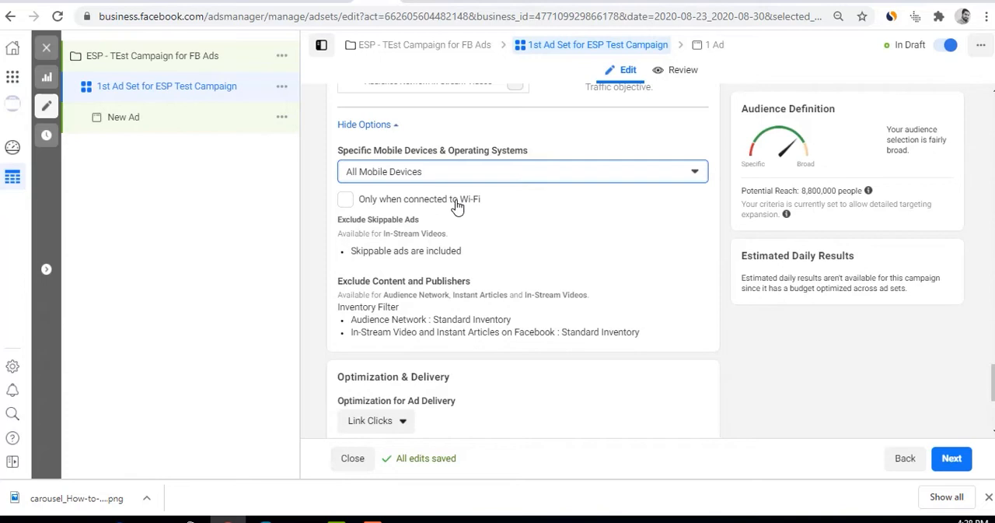
pyautogui.click(457, 203)
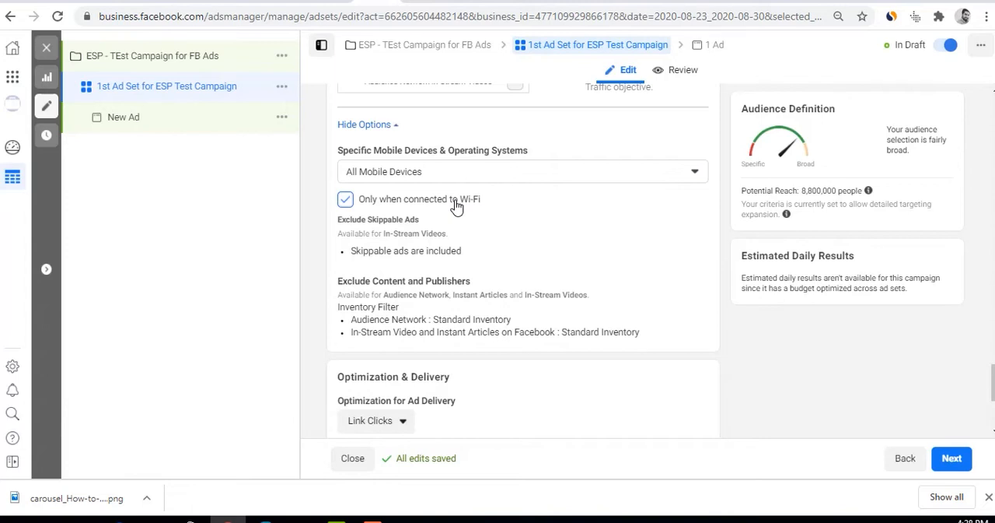
pyautogui.click(457, 206)
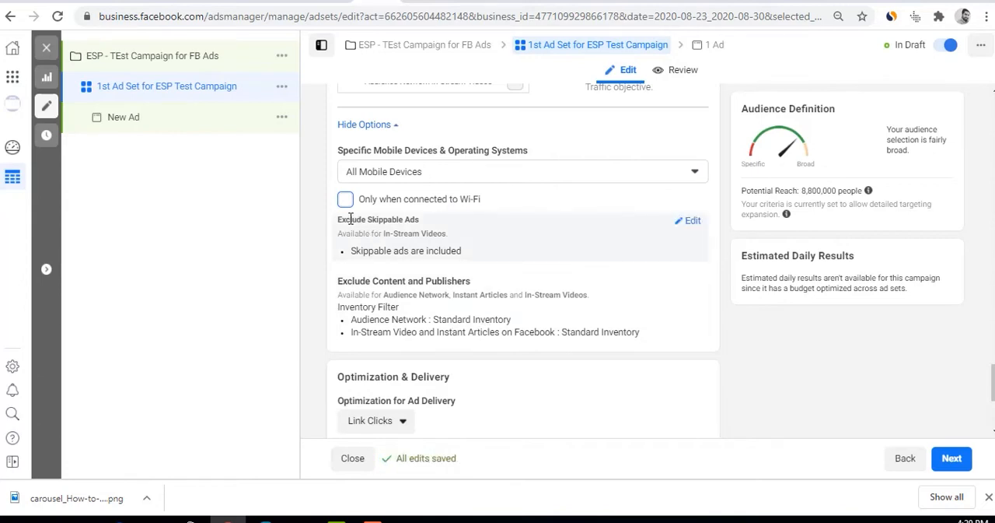
# Open the Exclude Skippable Ads setting for editing and briefly try the option not to include skippable ads in this ad set
pyautogui.moveTo(345, 219); pyautogui.dragTo(436, 226)
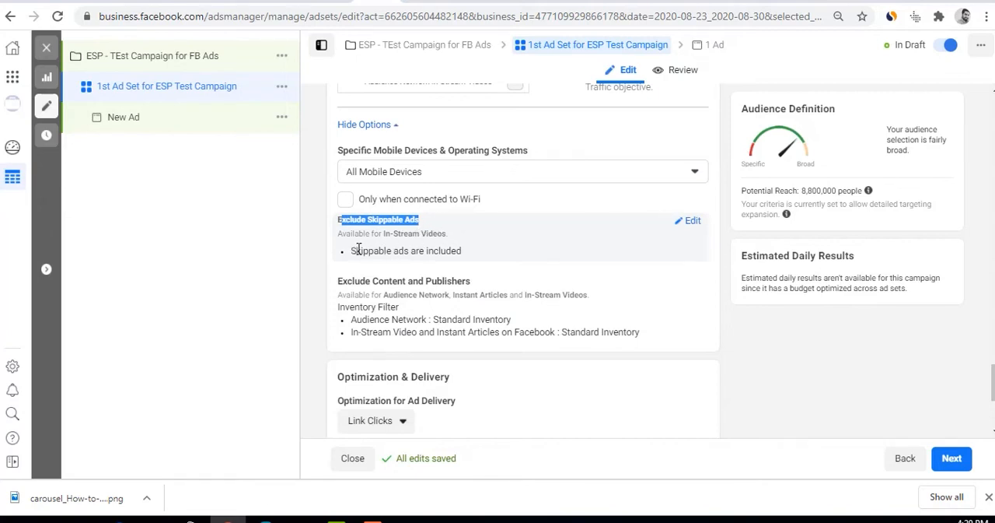
pyautogui.moveTo(357, 249); pyautogui.dragTo(469, 262)
pyautogui.click(689, 220)
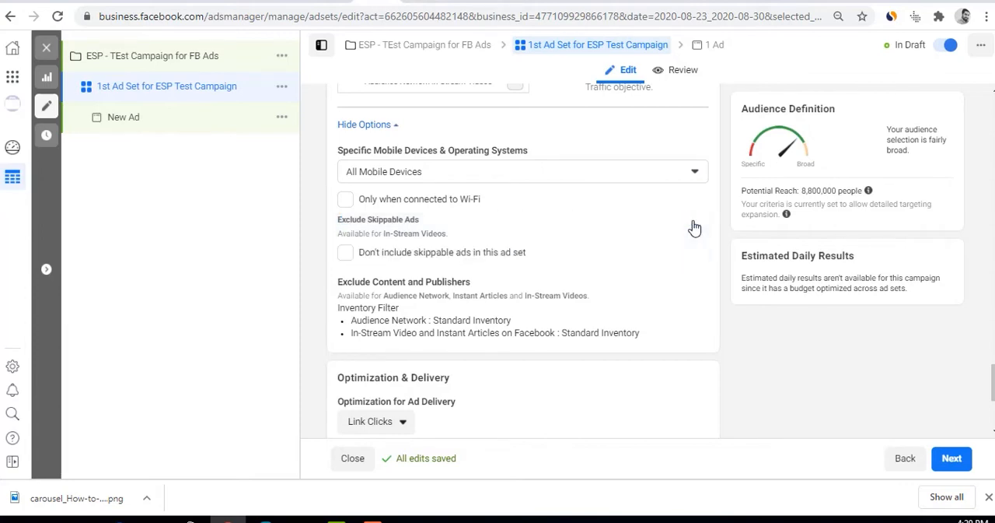
pyautogui.click(424, 263)
pyautogui.click(419, 261)
# Remove Audience Network, Instagram and Messenger from the manual placement platforms, keeping only Facebook
pyautogui.scroll(-2, 436, 342)
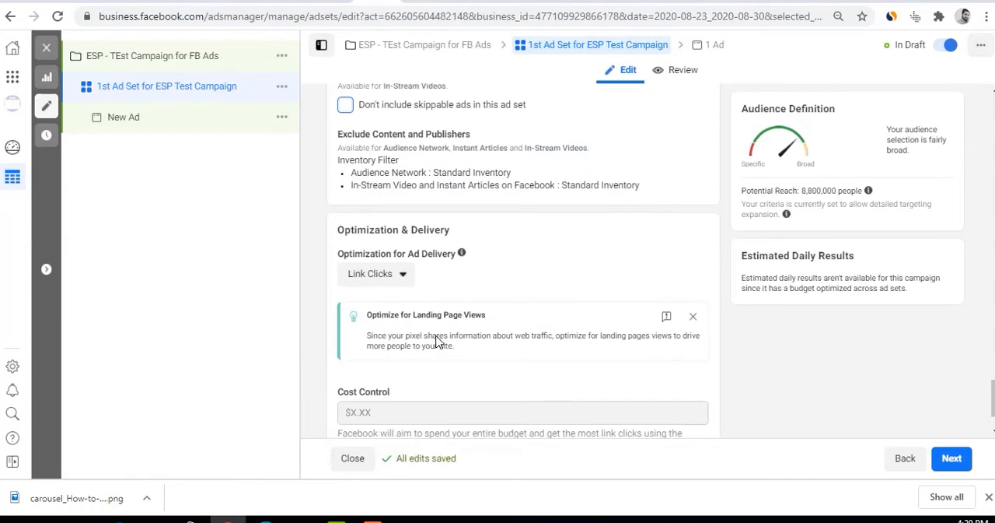
pyautogui.scroll(9, 436, 342)
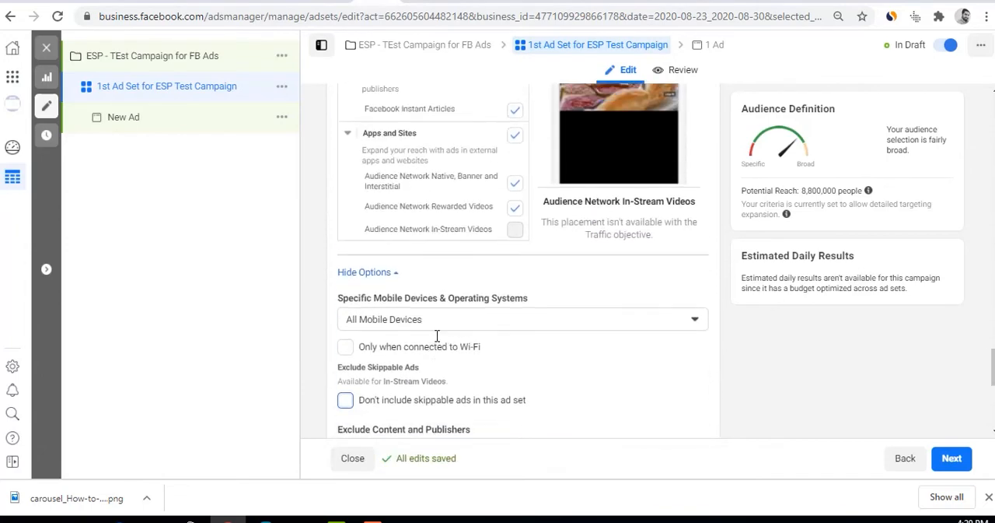
pyautogui.scroll(5, 436, 338)
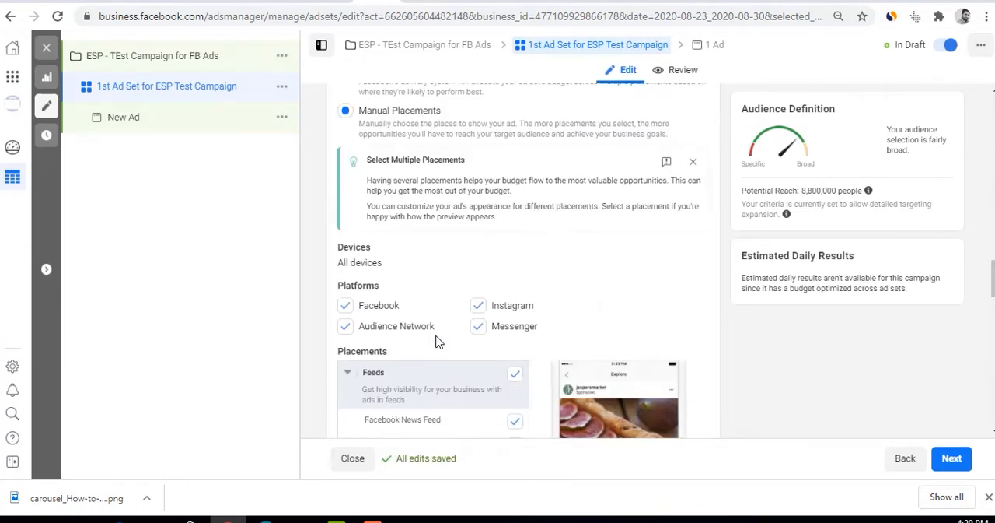
pyautogui.click(346, 357)
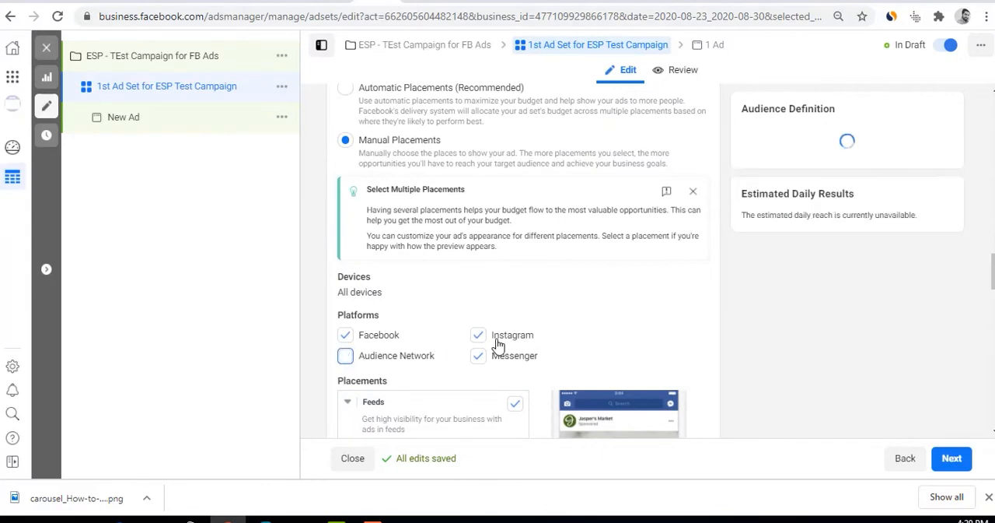
pyautogui.click(479, 340)
pyautogui.click(479, 356)
# Review the Feeds, Stories, In-Stream and Search placements and the platform selection, including the Audience Network entry
pyautogui.scroll(-3, 536, 312)
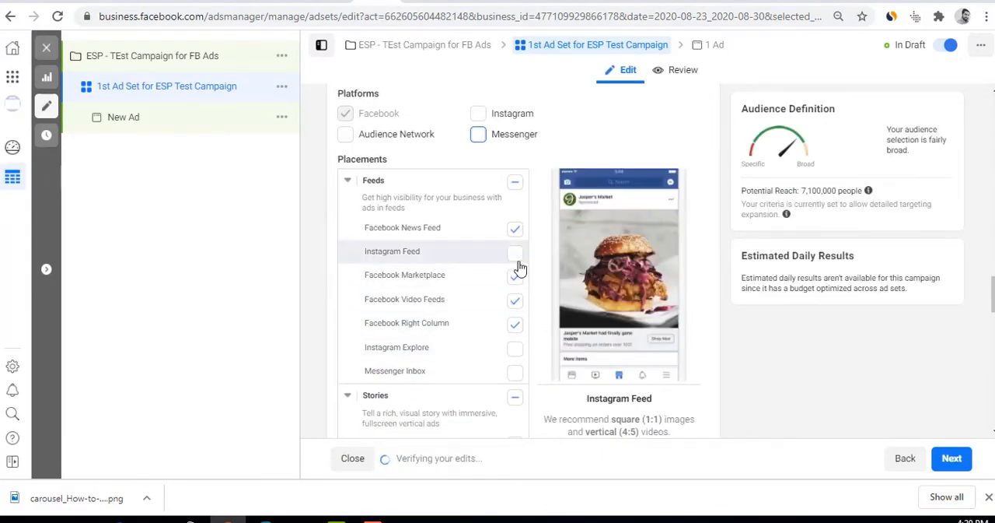
pyautogui.scroll(-3, 515, 356)
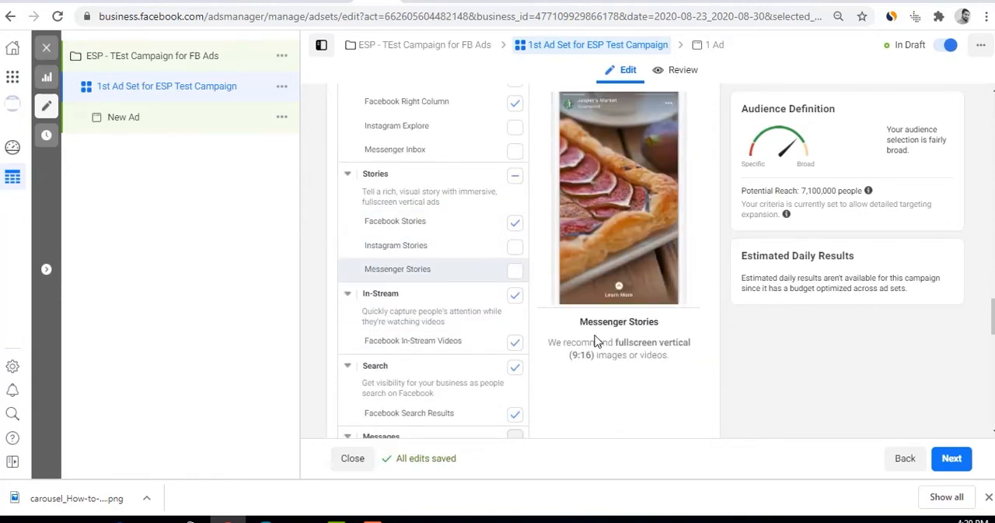
pyautogui.scroll(-3, 598, 340)
pyautogui.scroll(5, 591, 340)
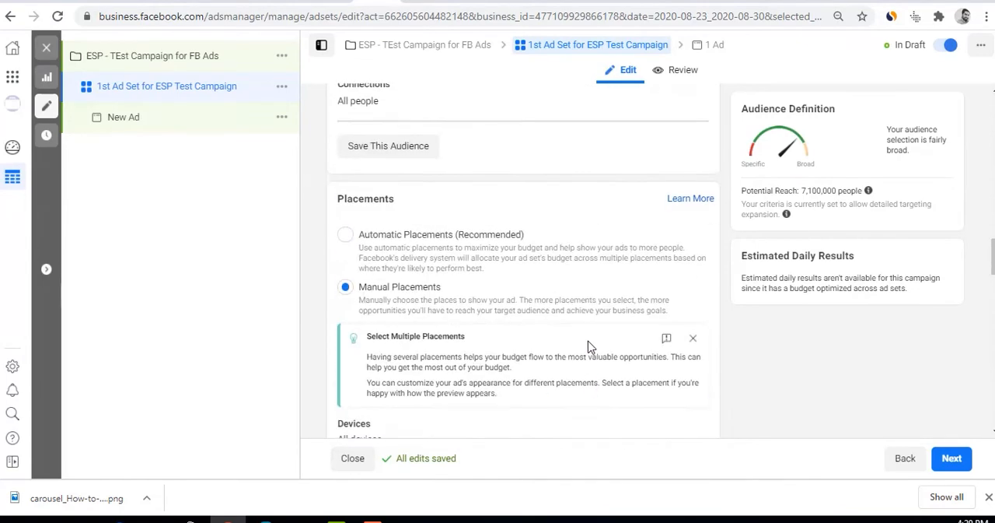
pyautogui.scroll(-1, 406, 315)
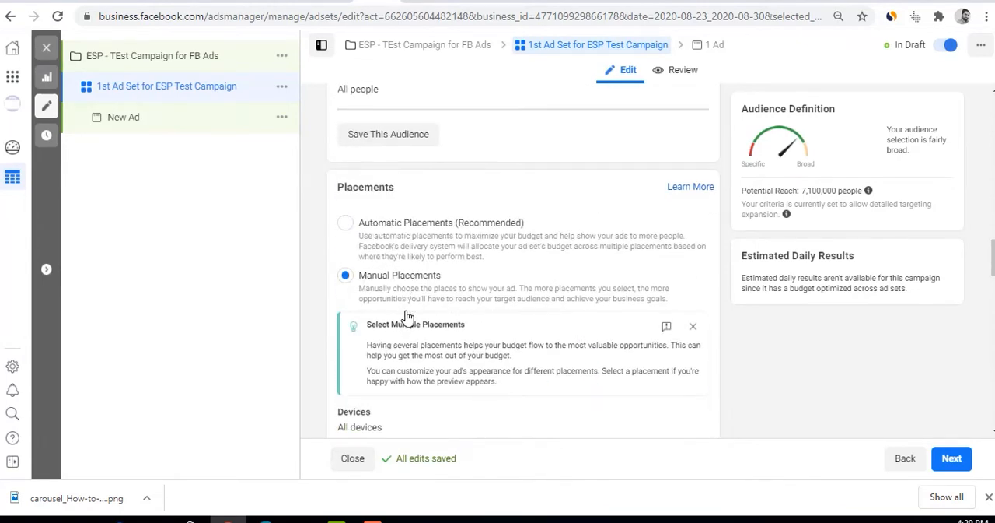
pyautogui.scroll(-1, 406, 315)
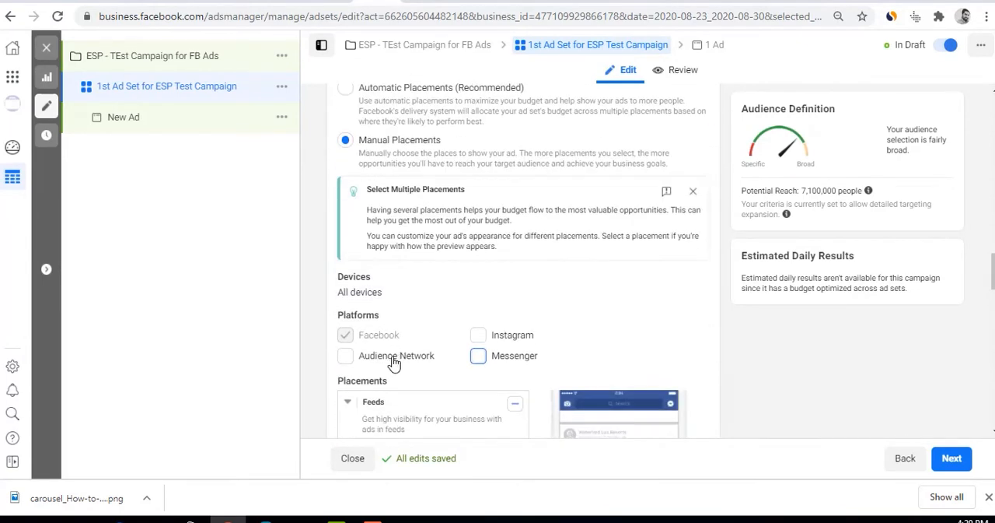
pyautogui.moveTo(441, 357); pyautogui.dragTo(361, 363)
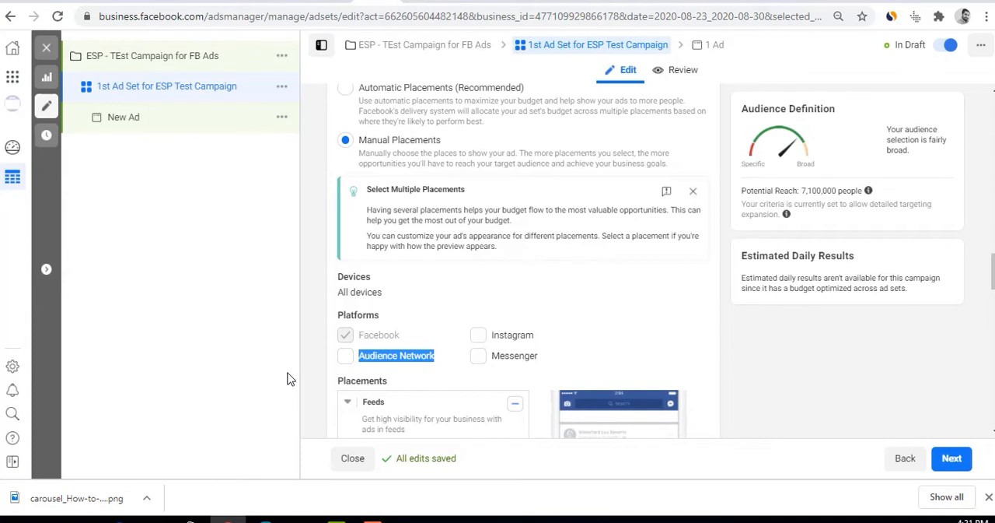
# Review the ad set's Optimization & Delivery section, including the Optimization for Ad Delivery setting
pyautogui.click(731, 189)
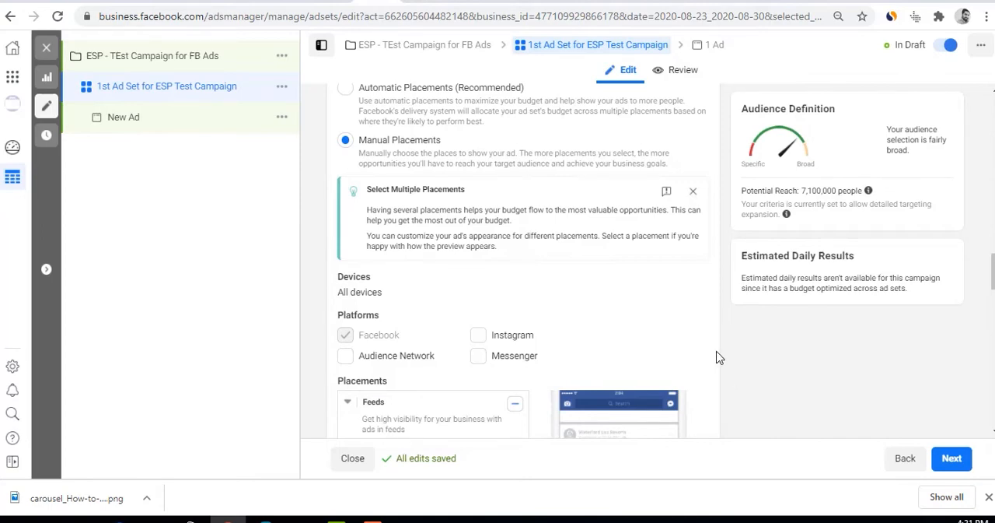
pyautogui.scroll(-10, 705, 355)
pyautogui.scroll(-5, 705, 354)
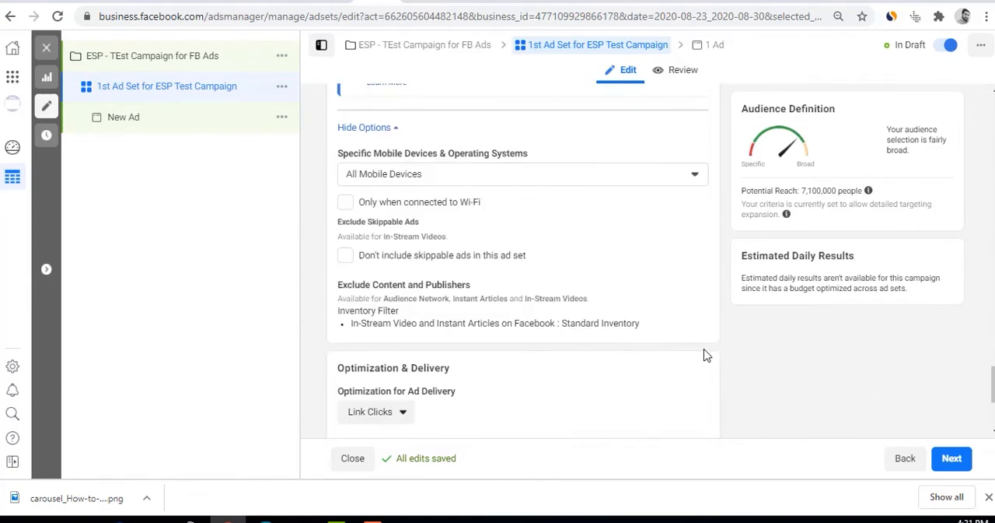
pyautogui.scroll(-4, 767, 367)
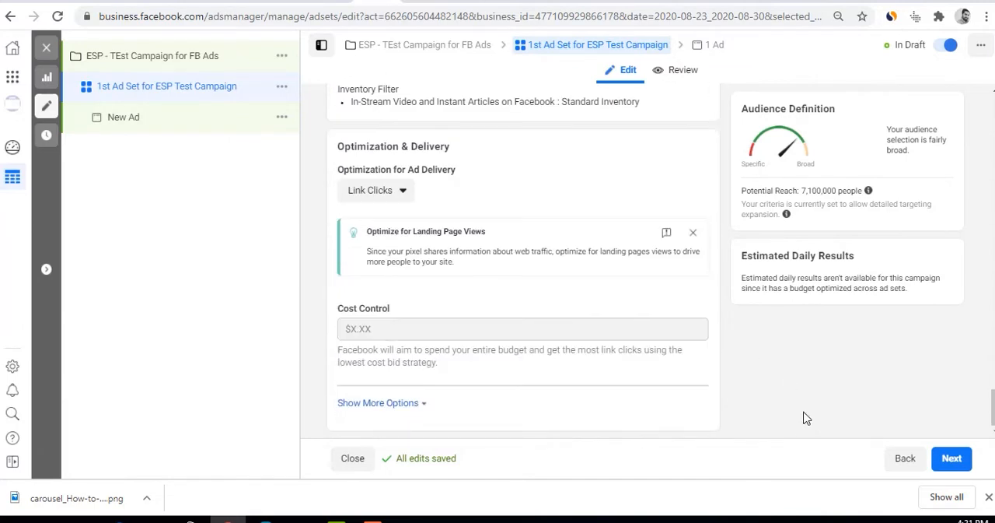
pyautogui.click(372, 520)
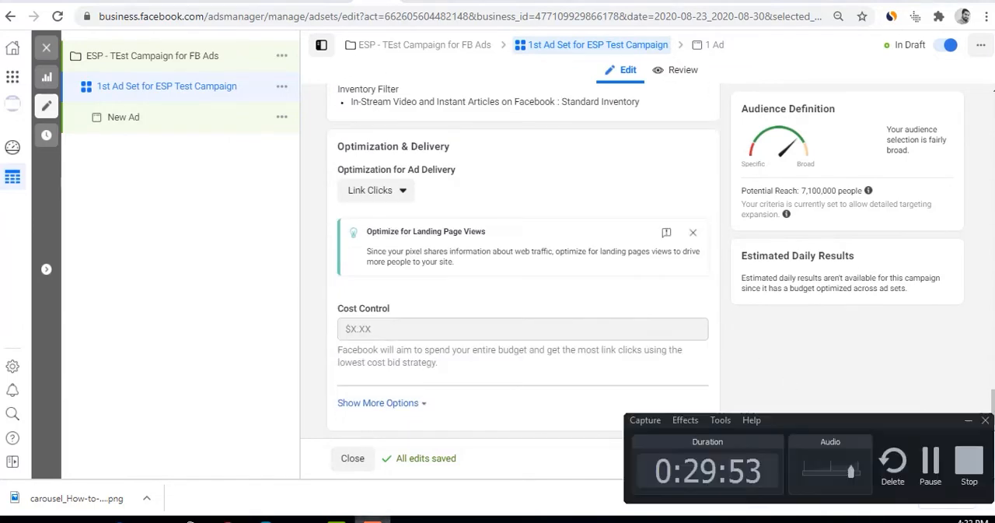
pyautogui.click(372, 520)
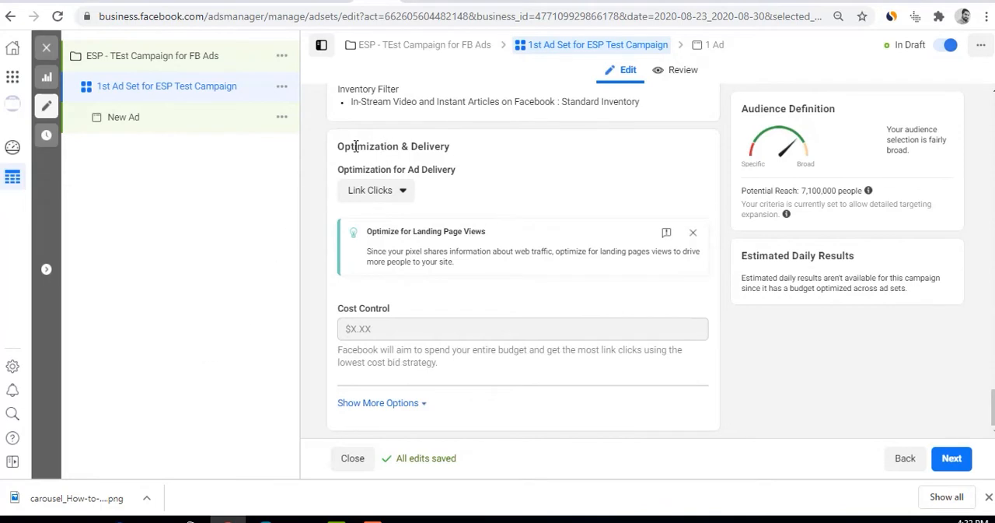
pyautogui.moveTo(338, 148); pyautogui.dragTo(476, 154)
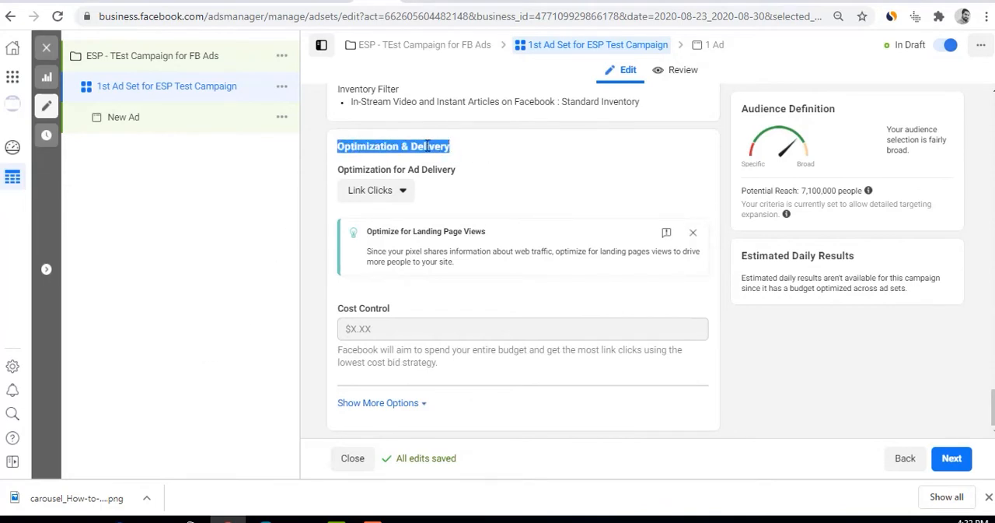
pyautogui.moveTo(342, 175); pyautogui.dragTo(483, 184)
pyautogui.click(483, 184)
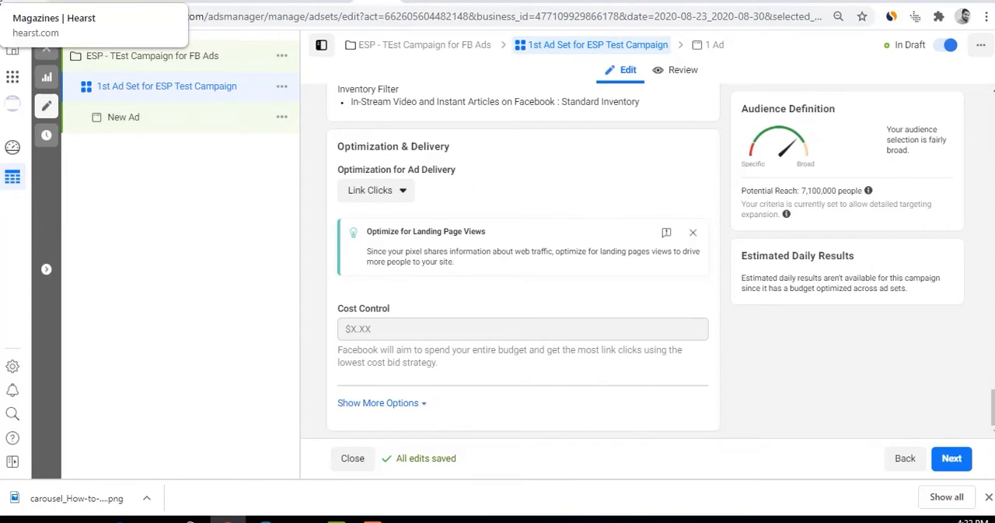
# Briefly switch the optimization for ad delivery to Landing Page Views and set it back to Link Clicks
pyautogui.click(376, 192)
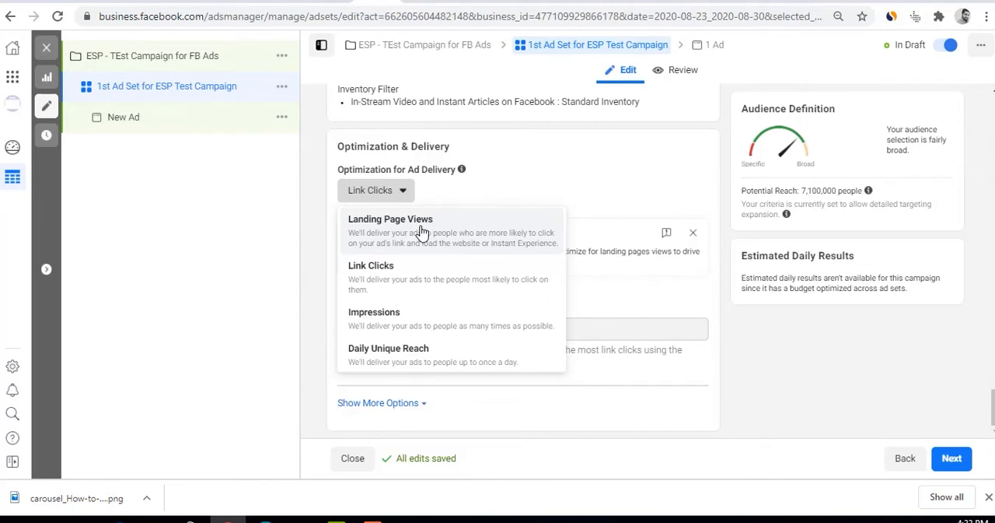
pyautogui.click(377, 243)
pyautogui.scroll(1, 378, 210)
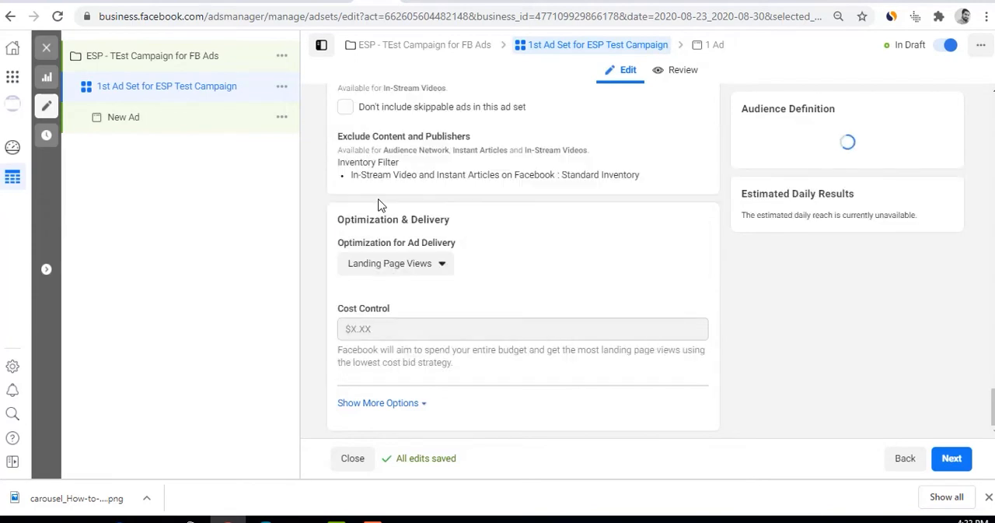
pyautogui.click(374, 265)
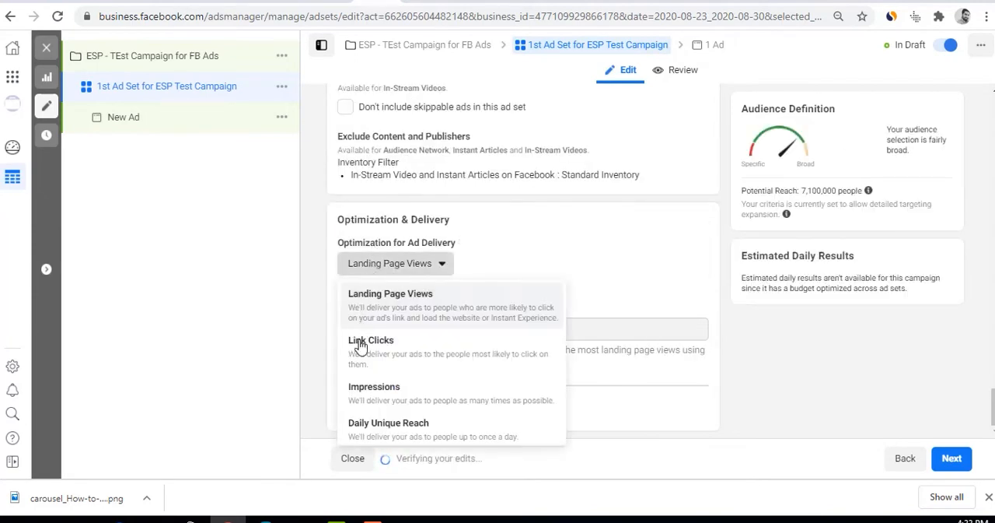
pyautogui.click(361, 340)
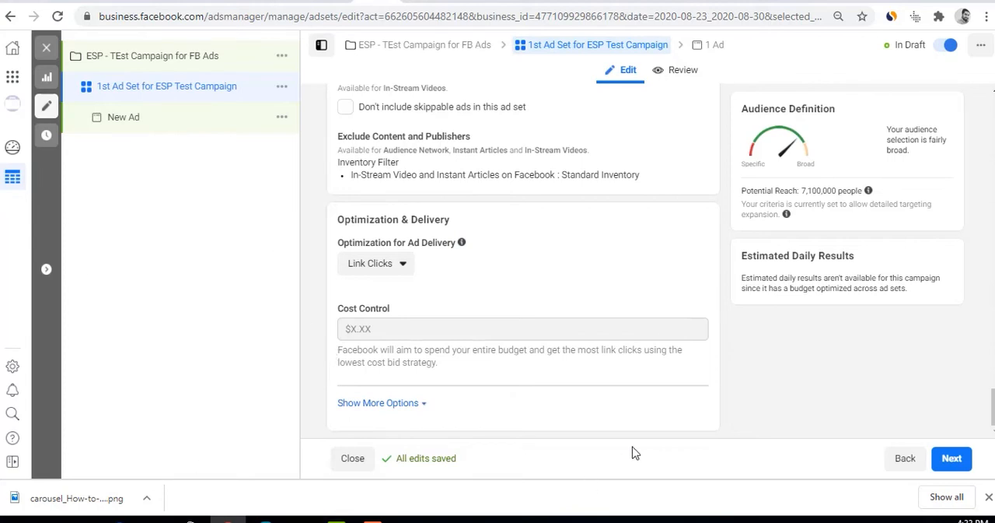
# Try adding Instagram, Messenger and Audience Network to the placement platforms, and clear them again to leave only Facebook
pyautogui.moveTo(799, 190); pyautogui.dragTo(817, 191)
pyautogui.scroll(3, 662, 264)
pyautogui.scroll(3, 662, 264)
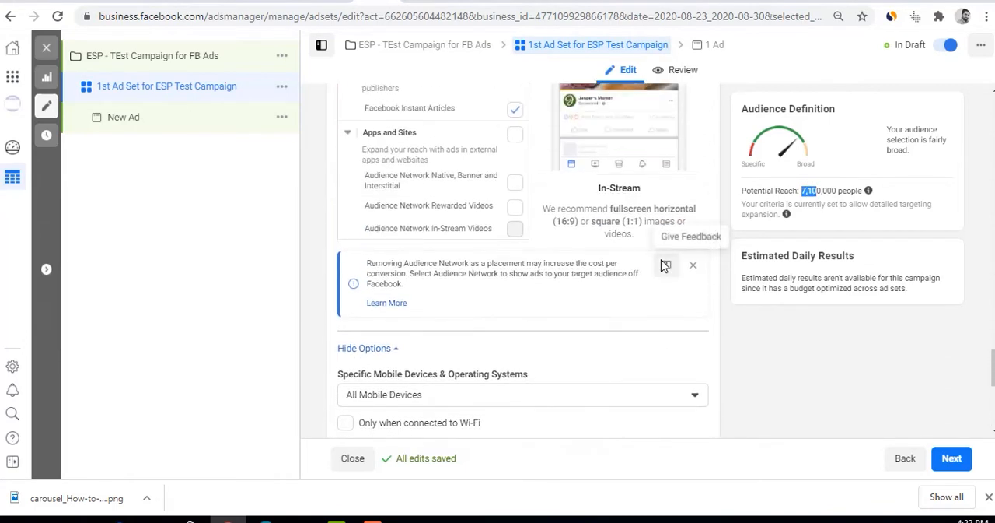
pyautogui.scroll(-3, 661, 265)
pyautogui.scroll(3, 661, 266)
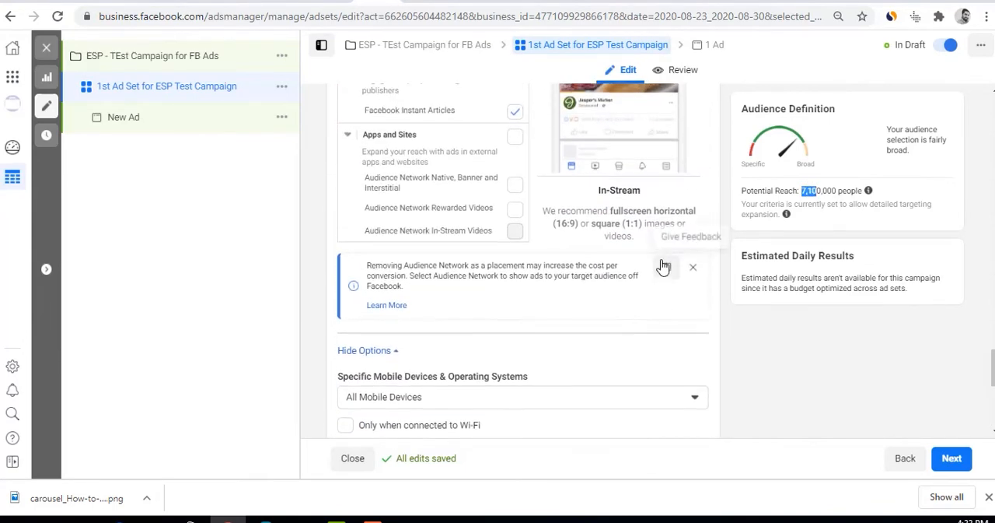
pyautogui.scroll(12, 662, 266)
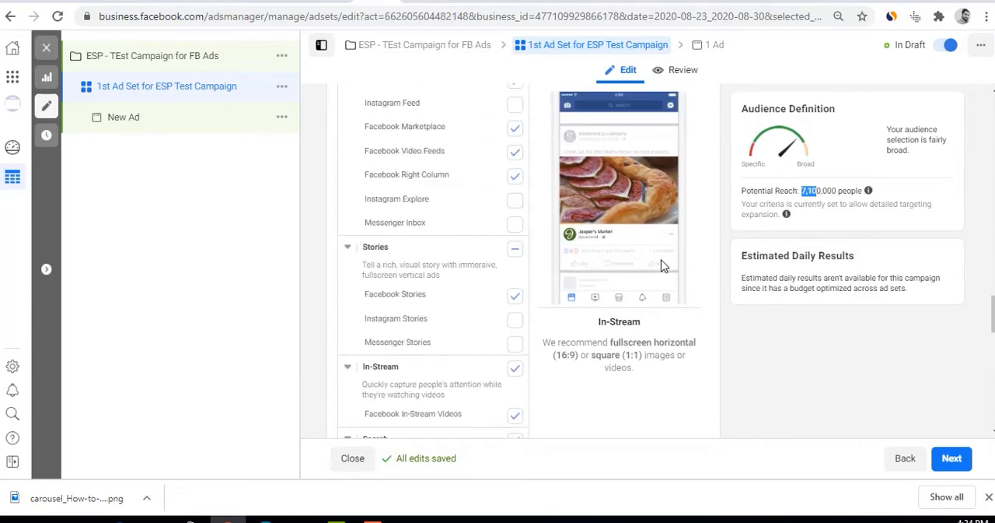
pyautogui.scroll(-2, 447, 393)
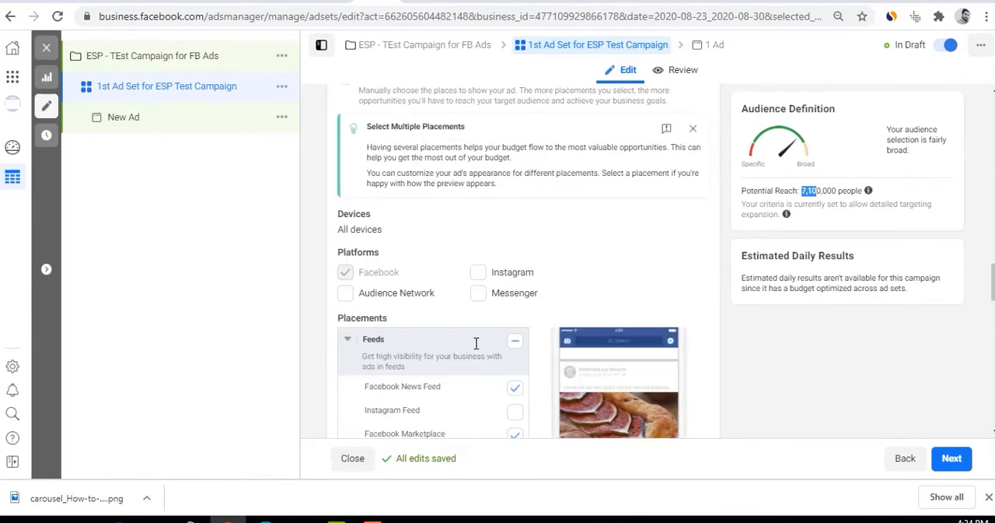
pyautogui.click(482, 287)
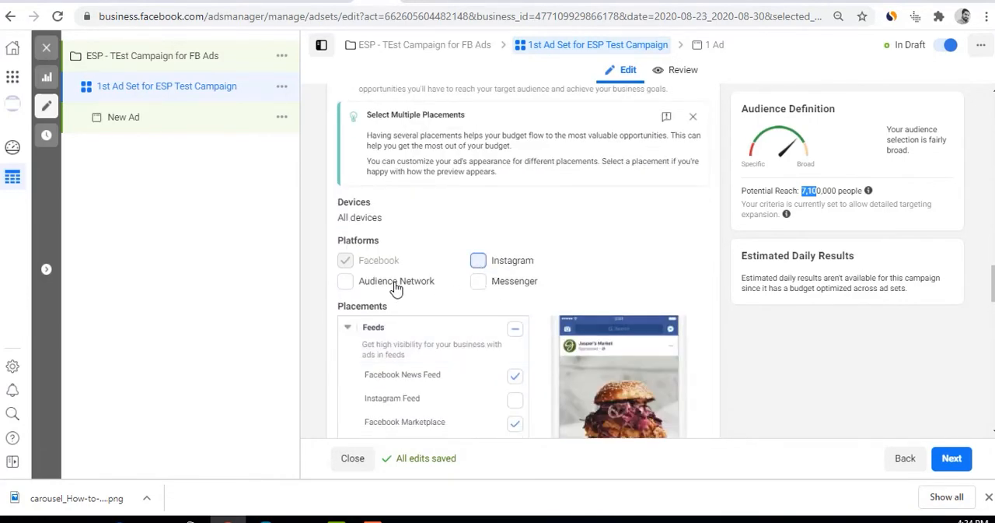
pyautogui.click(345, 283)
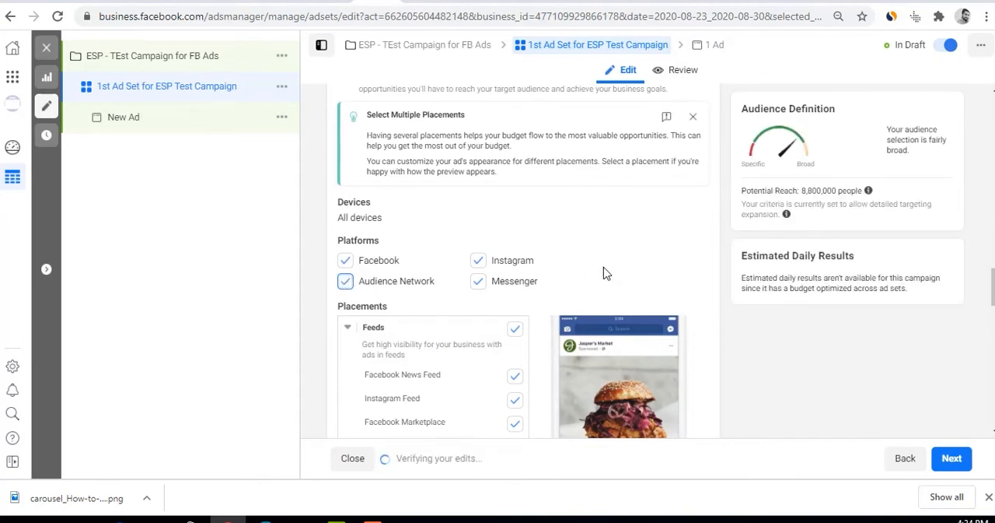
pyautogui.click(345, 282)
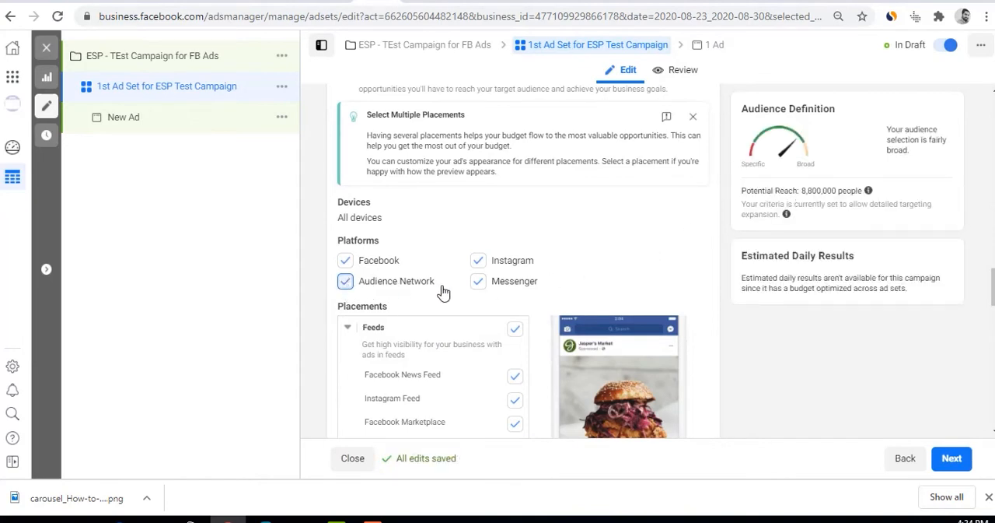
pyautogui.click(479, 261)
pyautogui.scroll(-10, 518, 295)
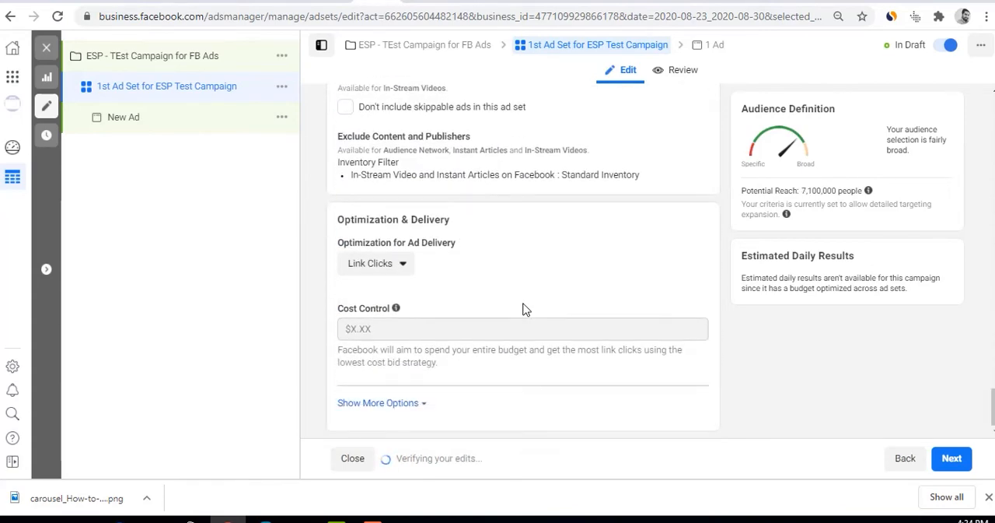
# Compare the ad delivery optimization options, trying Landing Page Views again before returning to Link Clicks
pyautogui.scroll(2, 524, 310)
pyautogui.scroll(3, 524, 309)
pyautogui.scroll(-5, 524, 309)
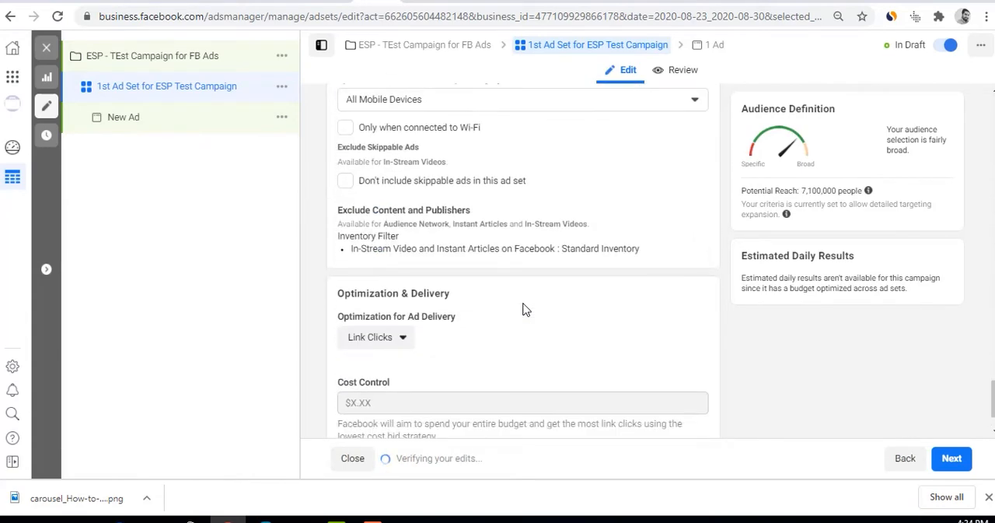
pyautogui.click(399, 270)
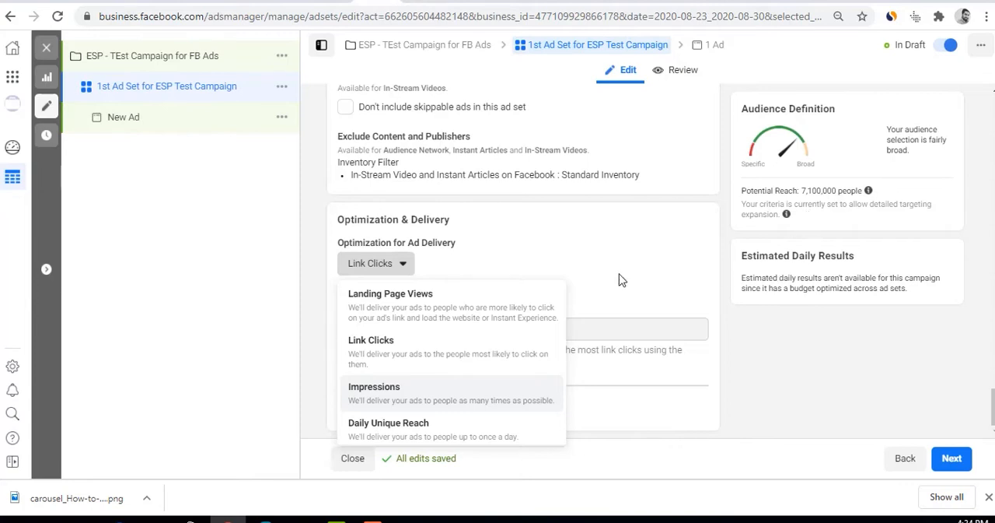
pyautogui.click(379, 271)
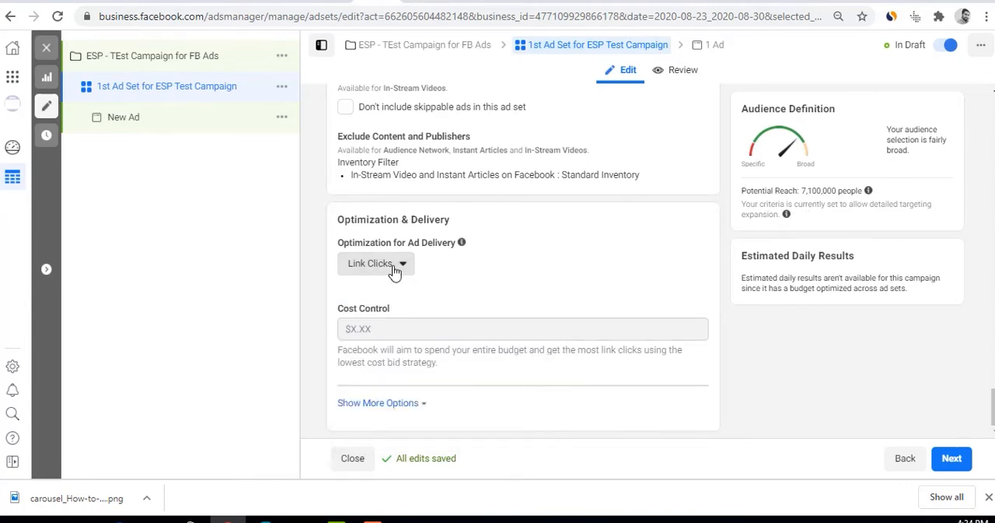
pyautogui.click(378, 269)
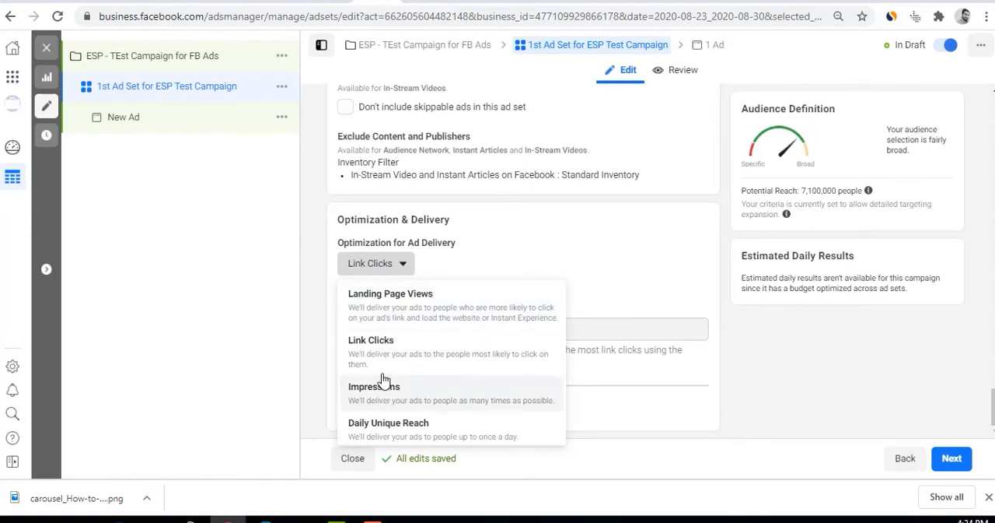
pyautogui.click(384, 309)
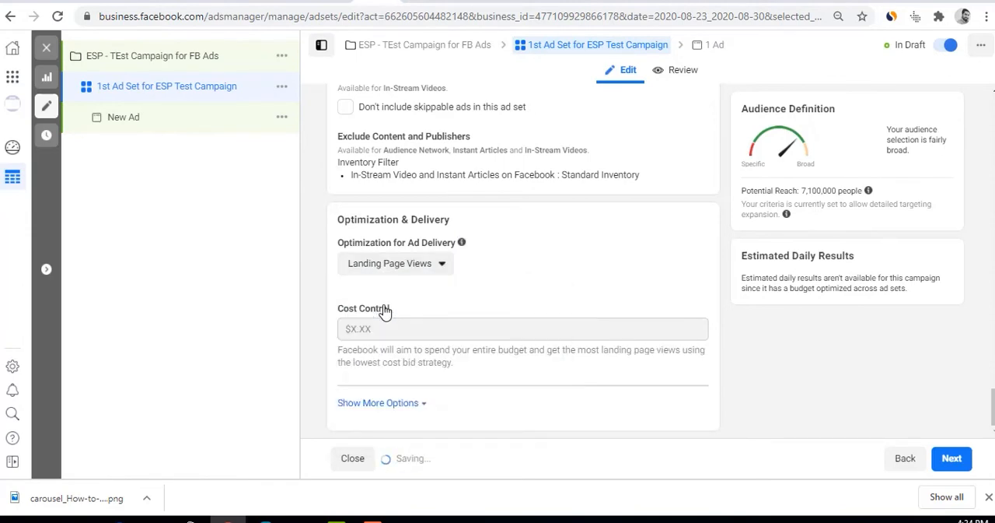
pyautogui.click(404, 264)
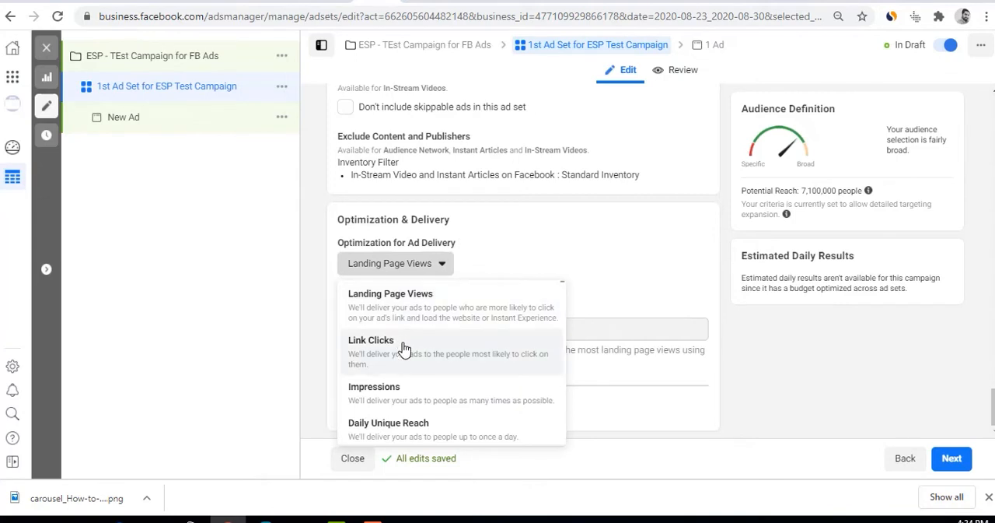
pyautogui.click(403, 349)
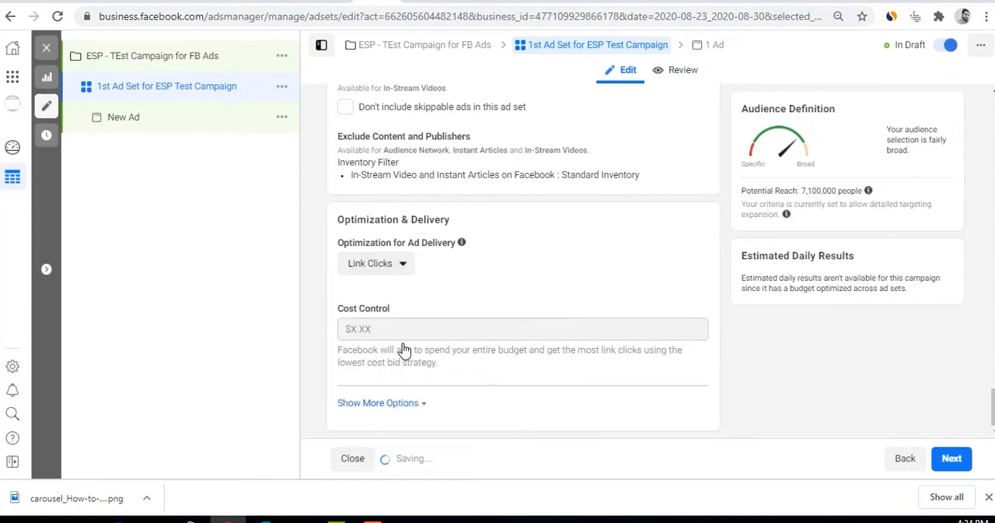
# Try Impressions as the optimization for ad delivery and look over the selected manual placements
pyautogui.click(405, 264)
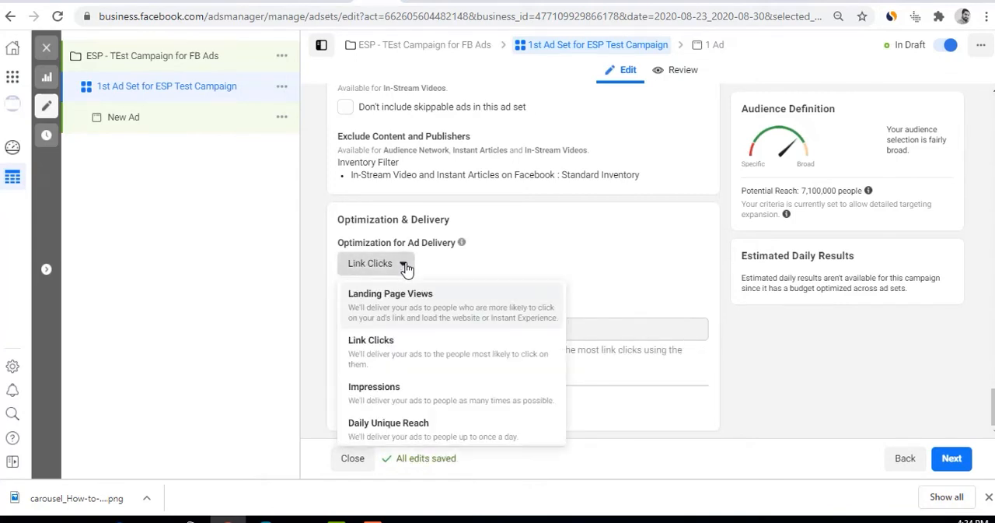
pyautogui.click(393, 388)
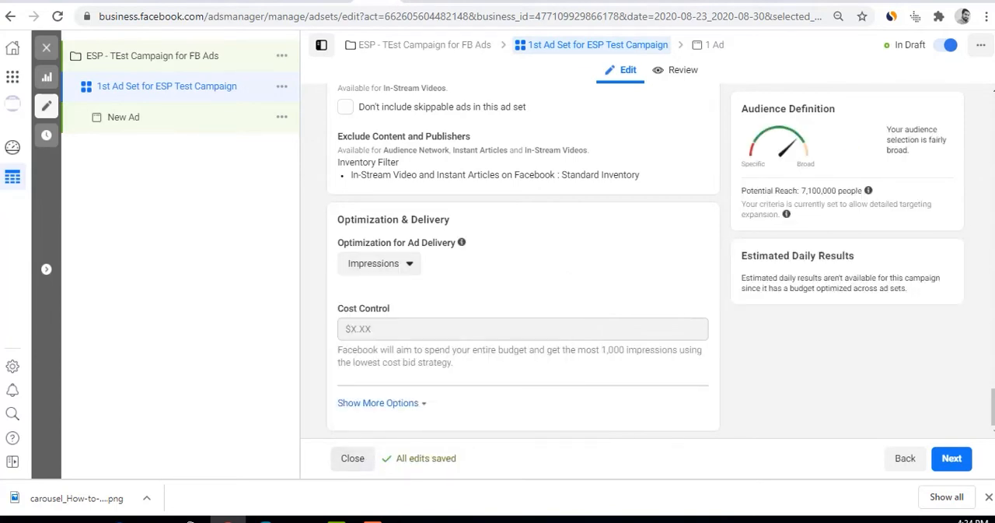
pyautogui.scroll(3, 521, 359)
pyautogui.scroll(5, 520, 359)
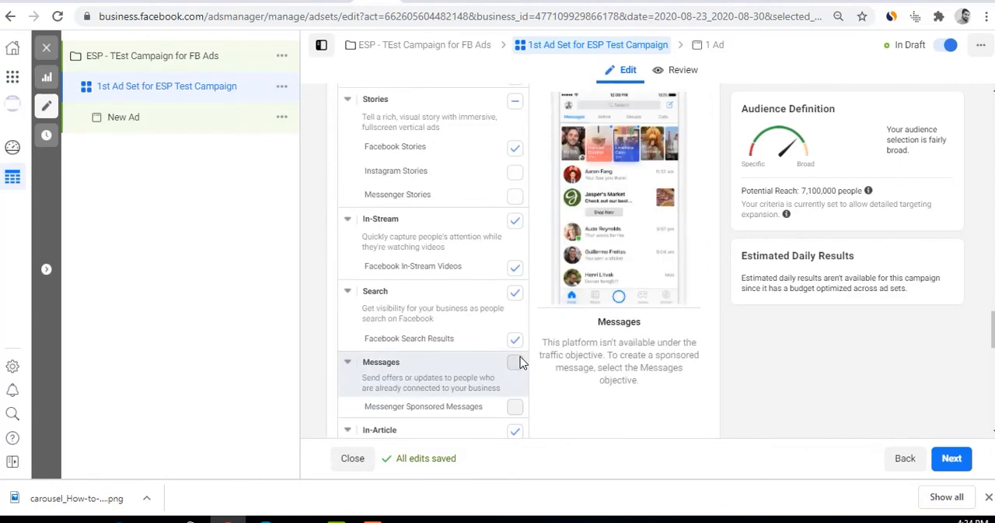
pyautogui.scroll(2, 520, 359)
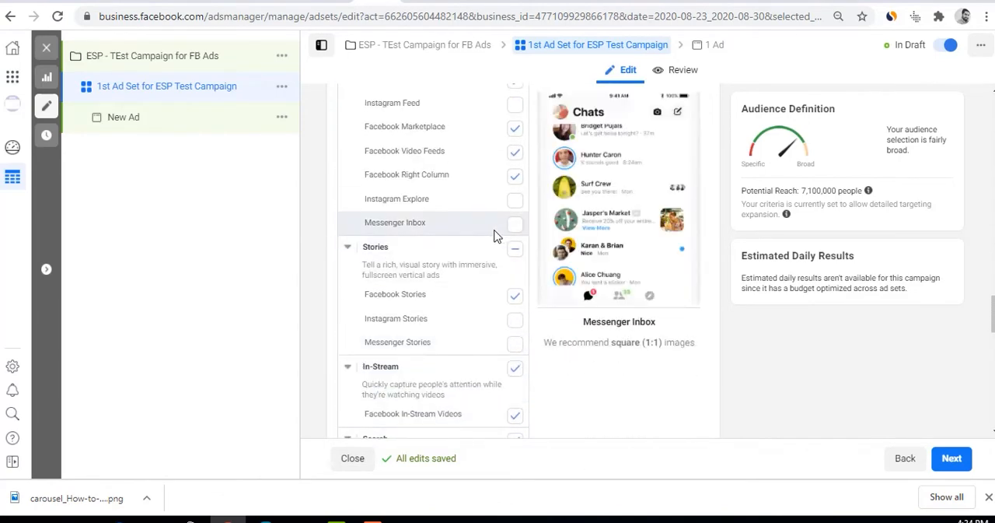
pyautogui.scroll(-5, 491, 234)
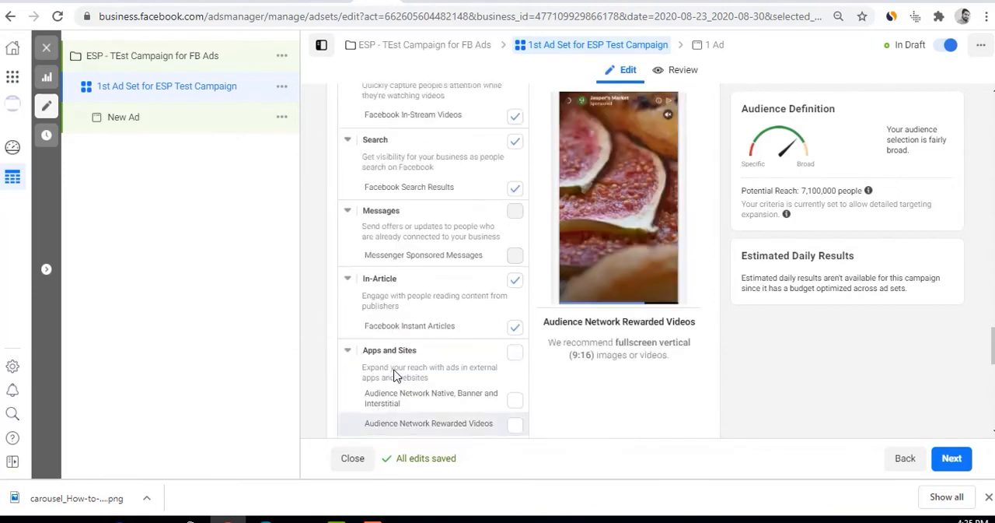
pyautogui.scroll(-10, 394, 377)
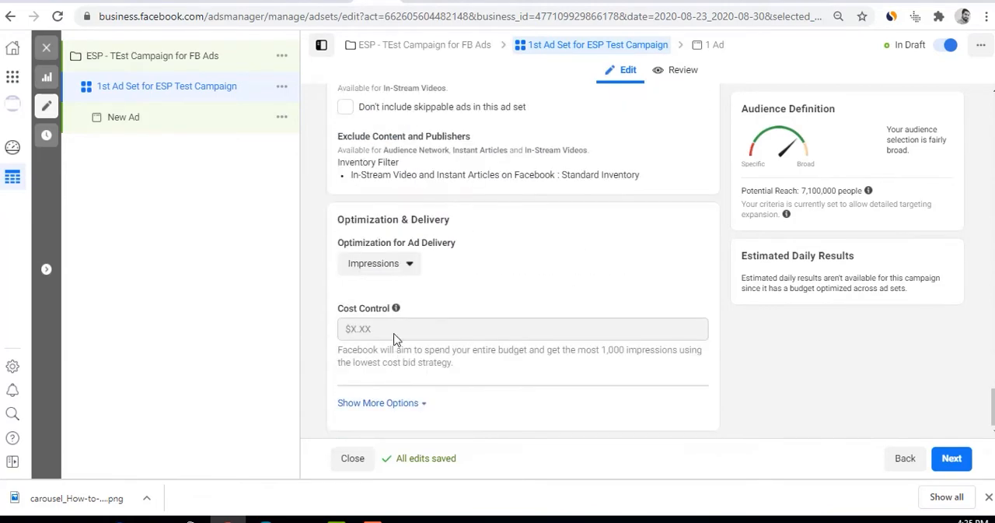
# Try Daily Unique Reach, Impressions and Landing Page Views in turn as the optimization for ad delivery
pyautogui.click(394, 266)
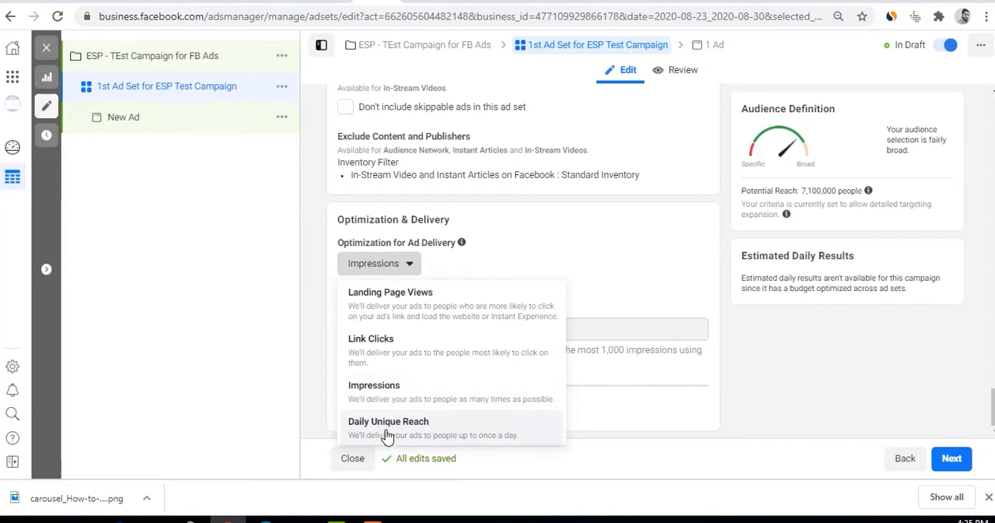
pyautogui.click(386, 435)
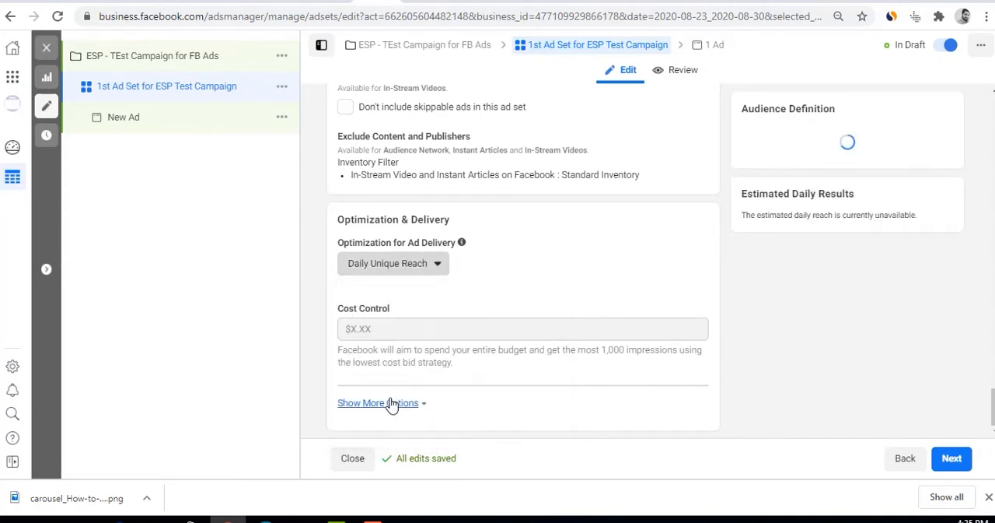
pyautogui.click(389, 268)
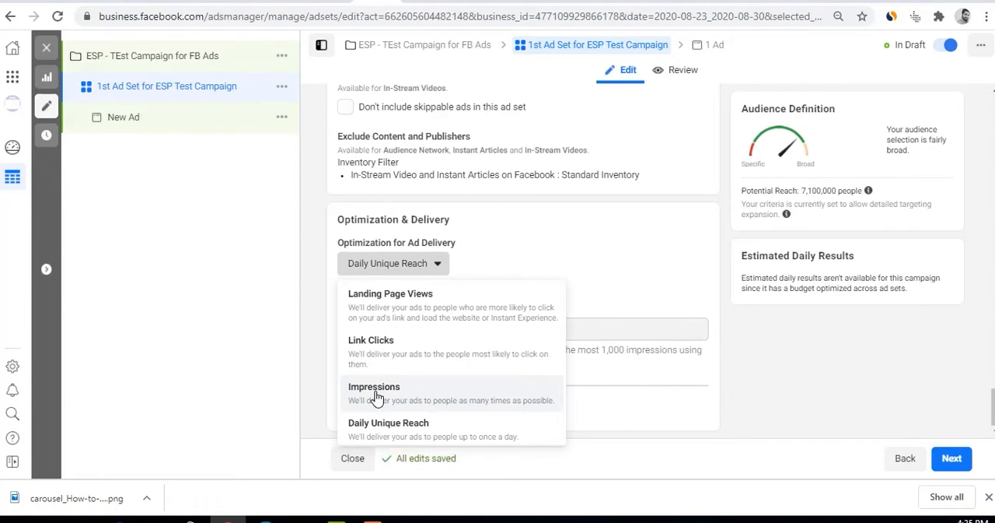
pyautogui.click(376, 394)
pyautogui.click(388, 270)
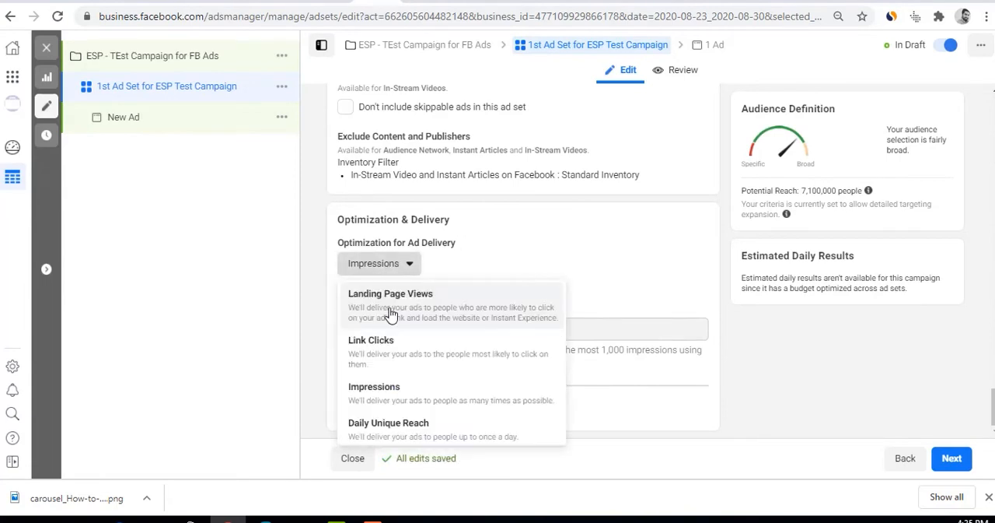
pyautogui.click(391, 312)
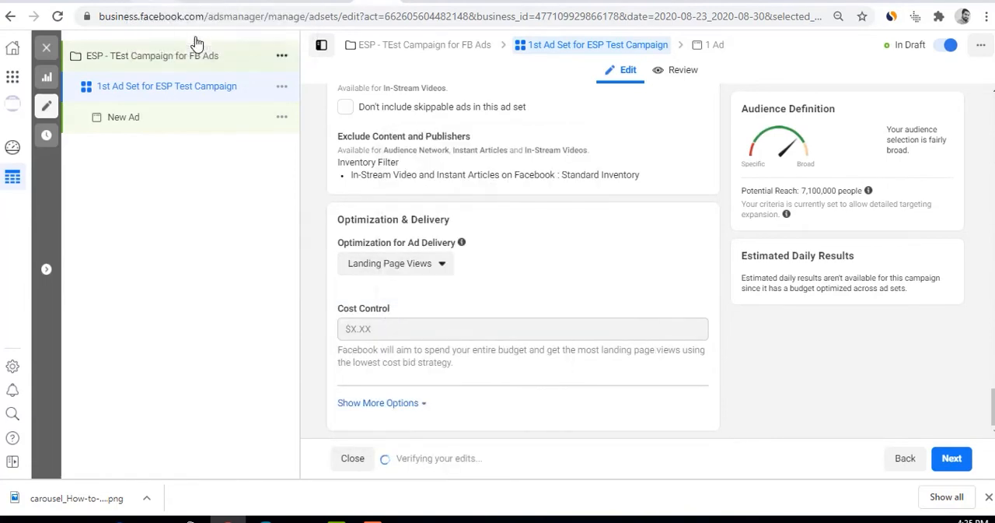
# Show the additional Optimization & Delivery options and check whether When You Get Charged can be edited for Landing Page Views
pyautogui.moveTo(378, 329)
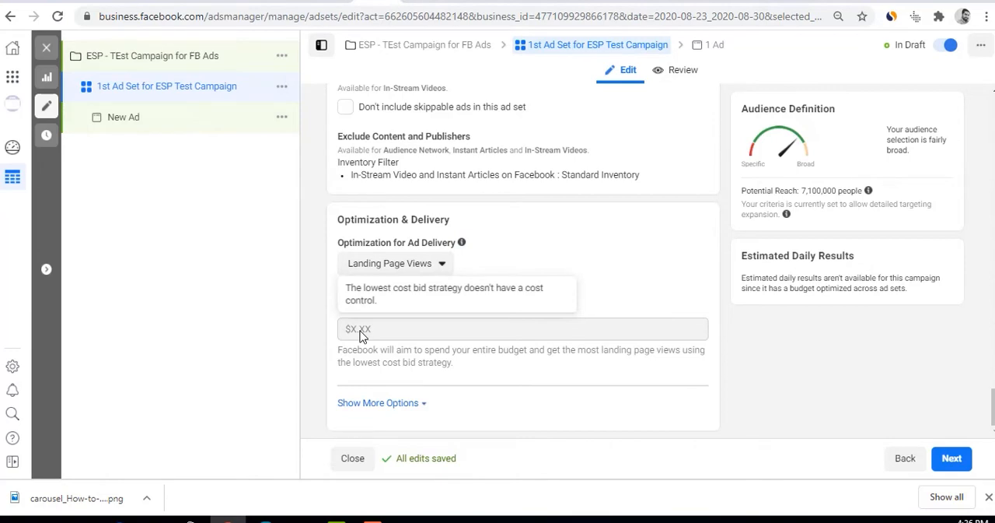
pyautogui.click(362, 403)
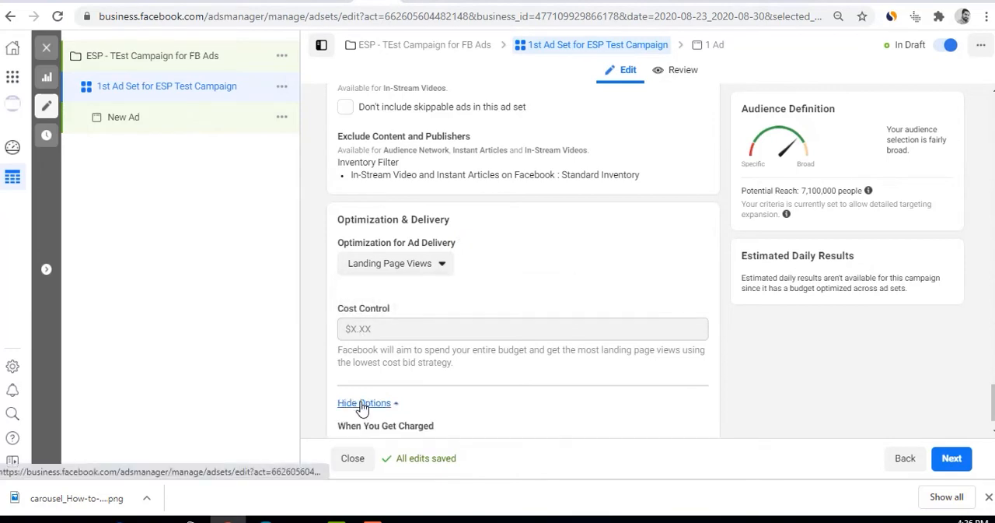
pyautogui.scroll(-1, 389, 404)
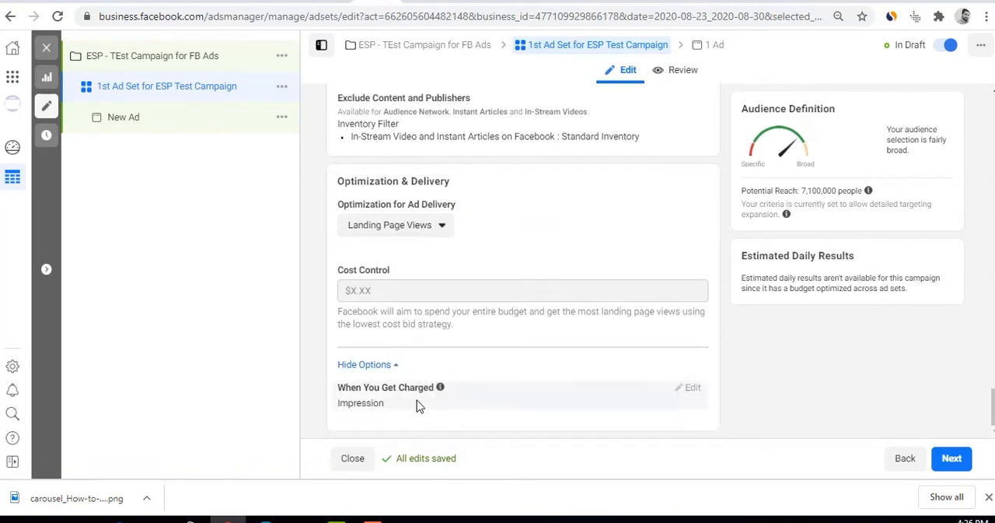
pyautogui.moveTo(384, 404); pyautogui.dragTo(307, 410)
pyautogui.doubleClick(363, 402)
pyautogui.click(689, 387)
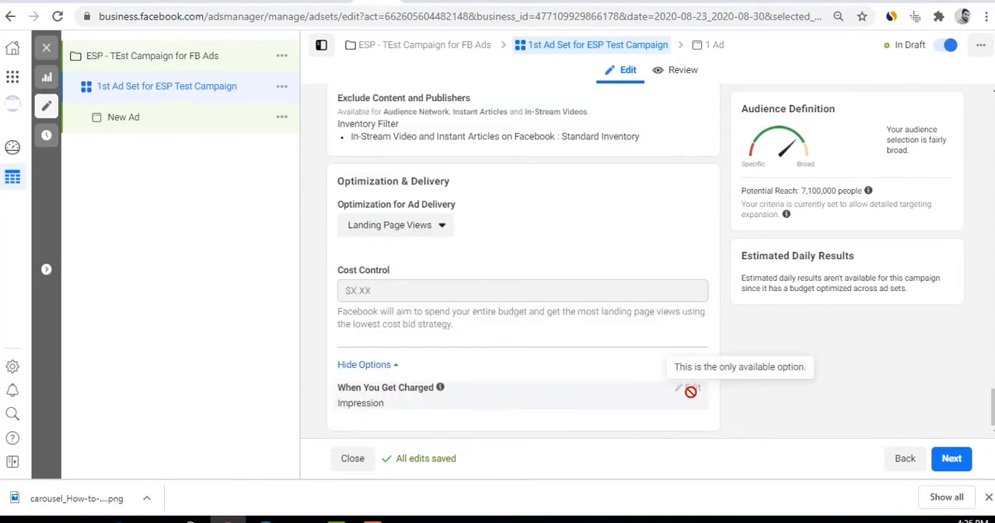
# Set the optimization for ad delivery to Link Clicks and open When You Get Charged for editing, keeping Impression
pyautogui.scroll(3, 587, 399)
pyautogui.scroll(-2, 587, 398)
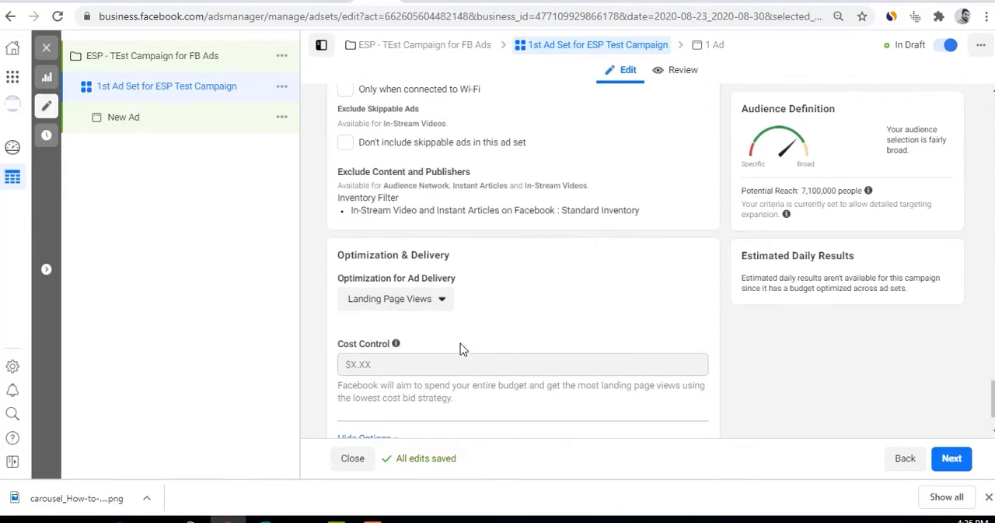
pyautogui.click(437, 299)
pyautogui.click(404, 187)
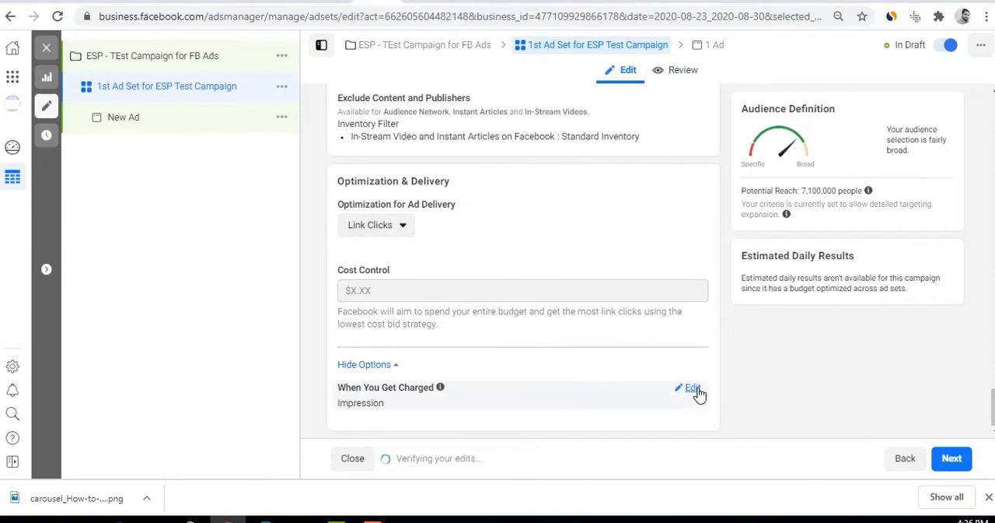
pyautogui.click(694, 391)
pyautogui.click(400, 412)
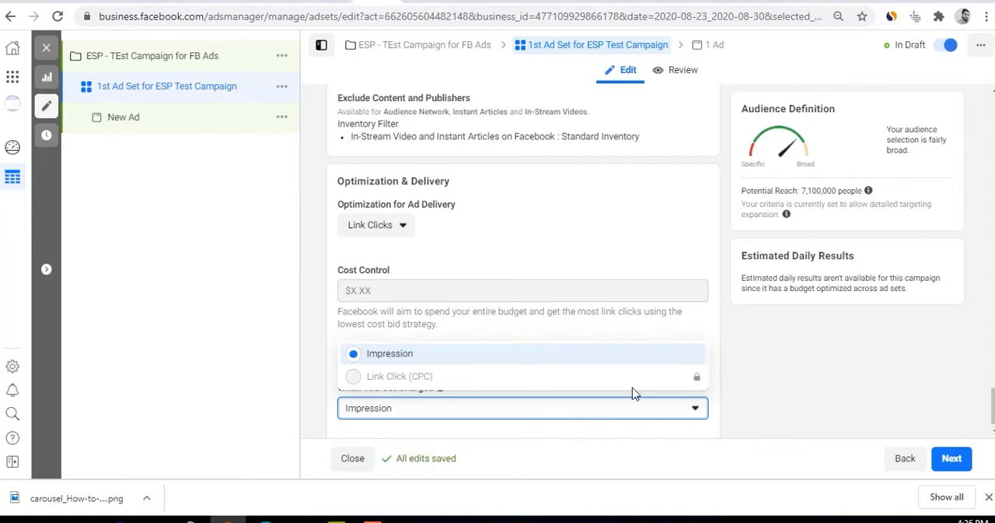
pyautogui.click(744, 380)
# Review the Impression and Link Click (CPC) choices under When You Get Charged without changing the selection
pyautogui.scroll(3, 711, 396)
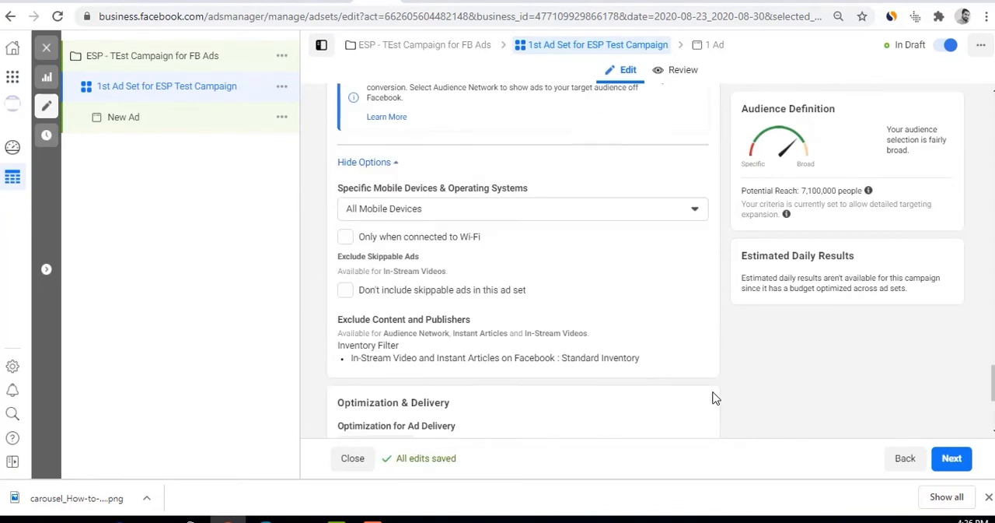
pyautogui.scroll(-3, 710, 395)
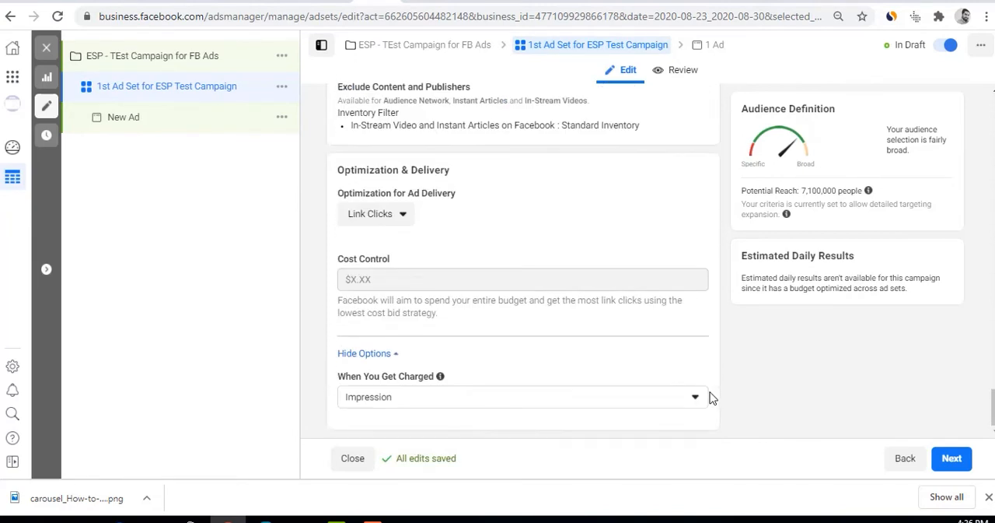
pyautogui.click(511, 400)
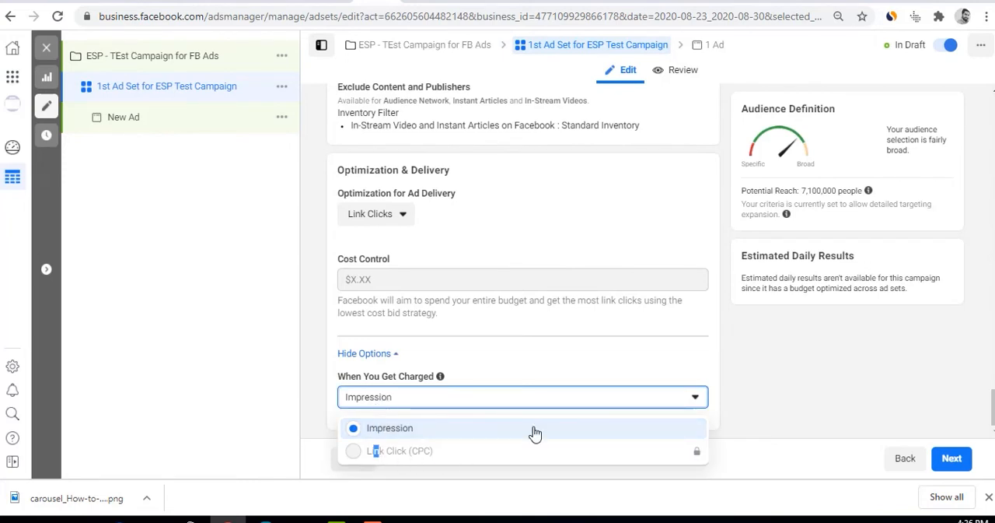
pyautogui.click(589, 371)
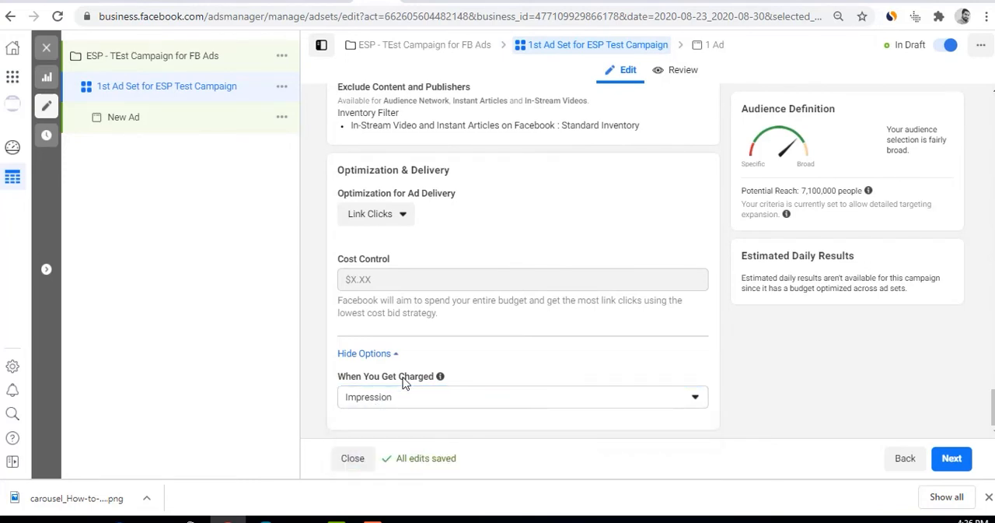
pyautogui.moveTo(347, 378); pyautogui.dragTo(434, 376)
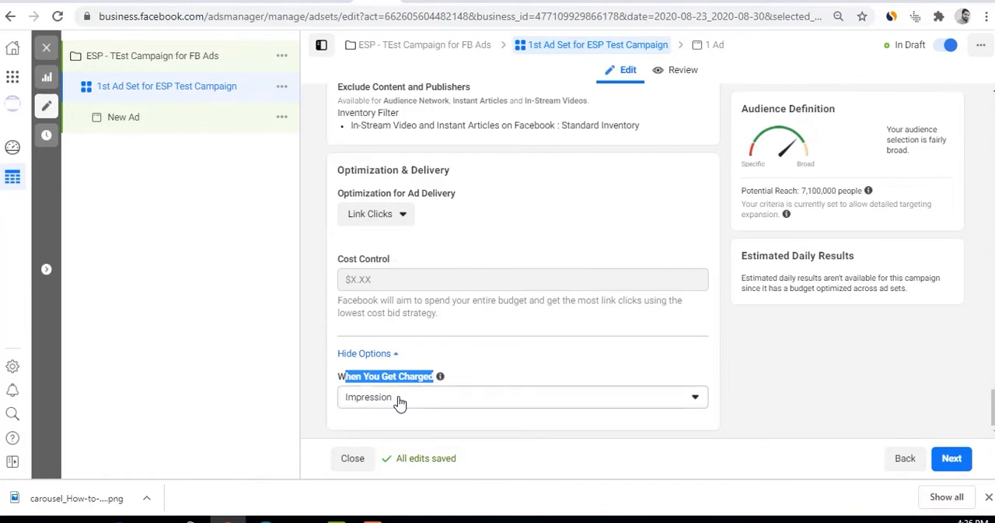
pyautogui.click(365, 403)
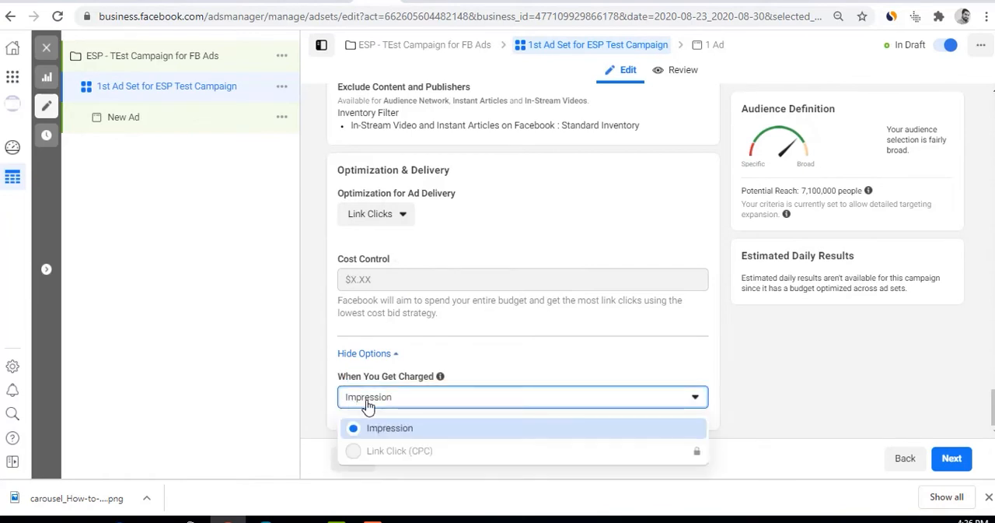
pyautogui.click(557, 343)
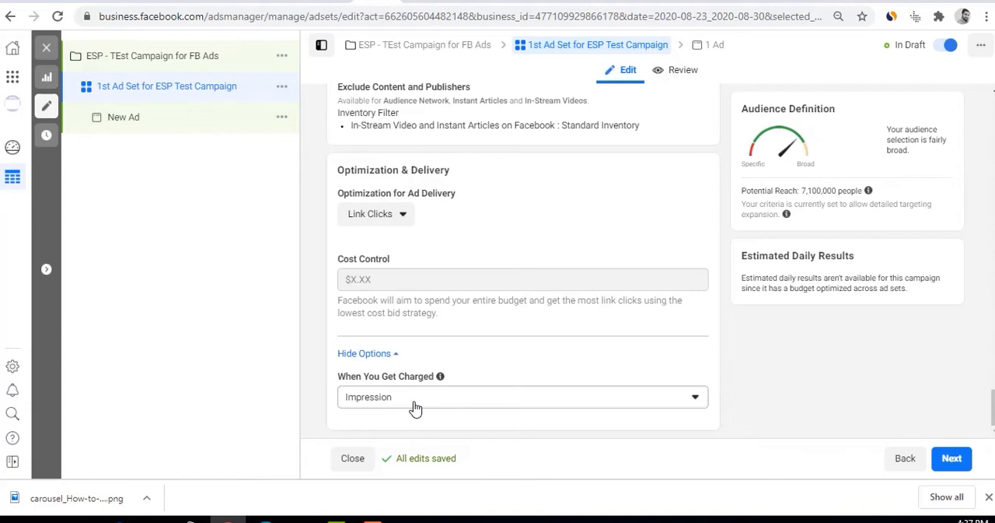
# Add Instagram, Audience Network and Messenger to the placement platforms and switch the ad set to Automatic Placements
pyautogui.scroll(4, 414, 407)
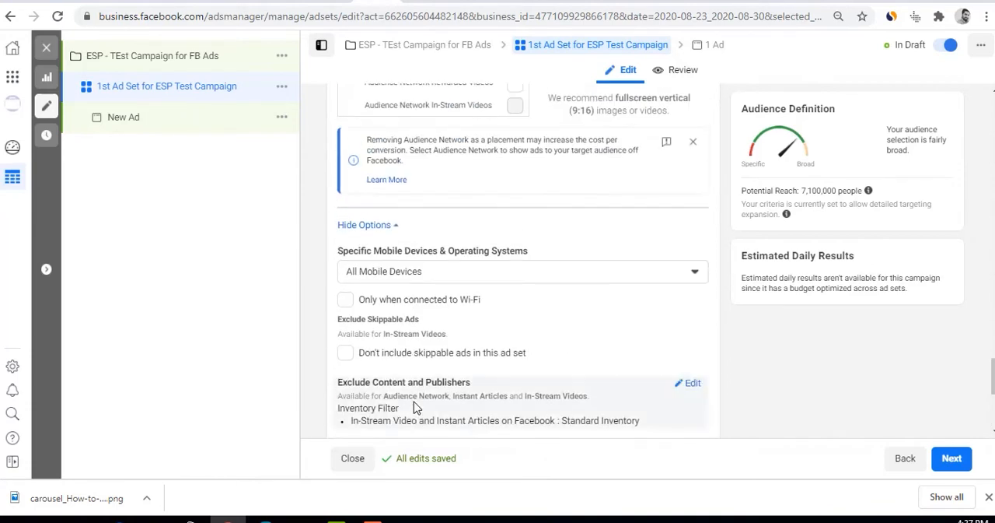
pyautogui.scroll(1, 414, 408)
pyautogui.scroll(7, 415, 407)
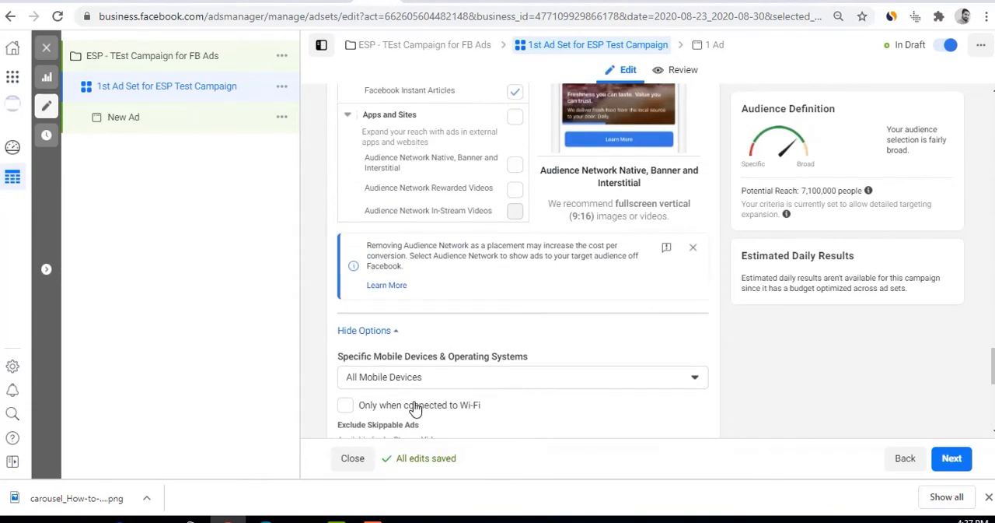
pyautogui.scroll(3, 414, 402)
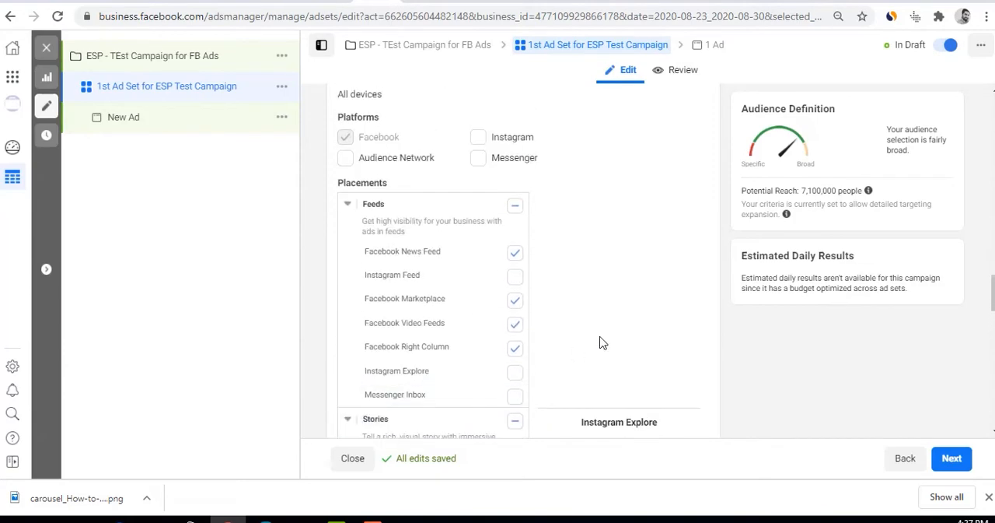
pyautogui.click(476, 141)
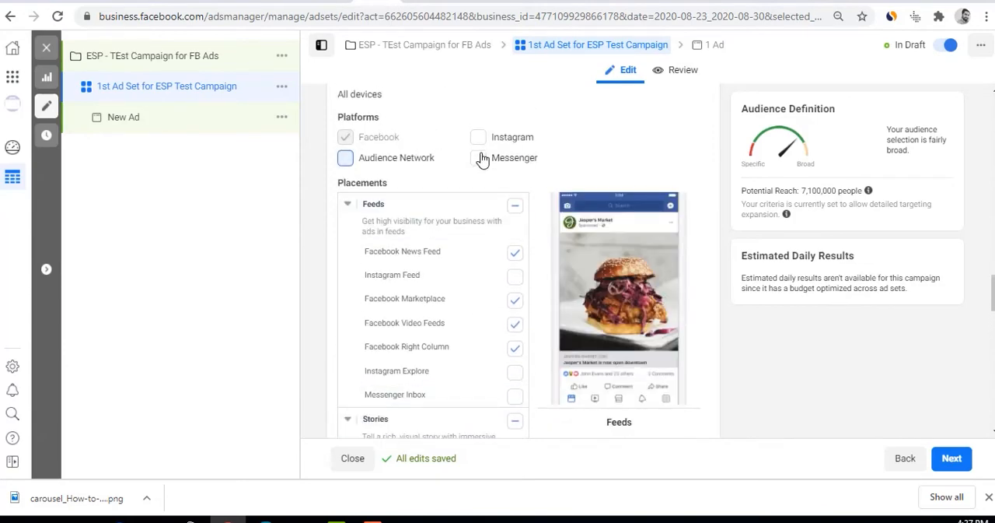
pyautogui.click(477, 158)
pyautogui.scroll(3, 484, 221)
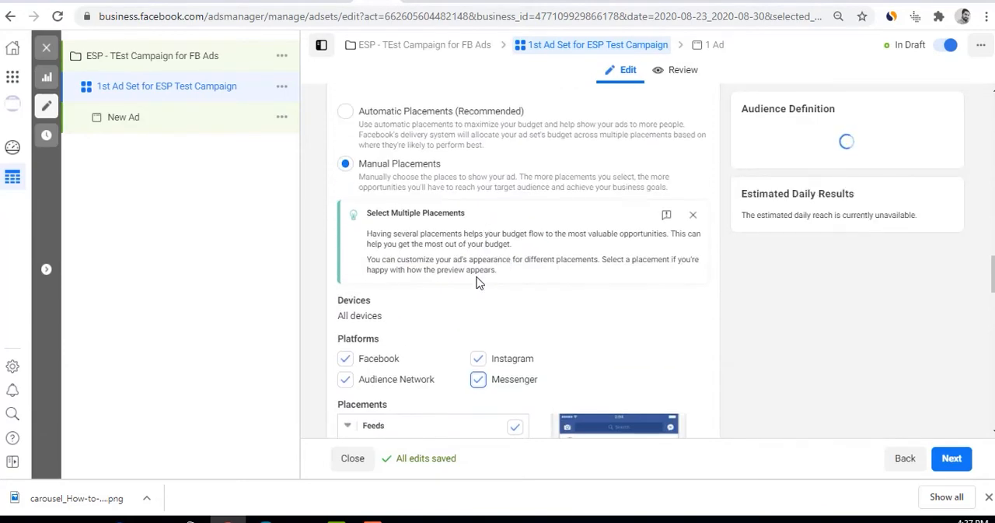
pyautogui.scroll(2, 476, 283)
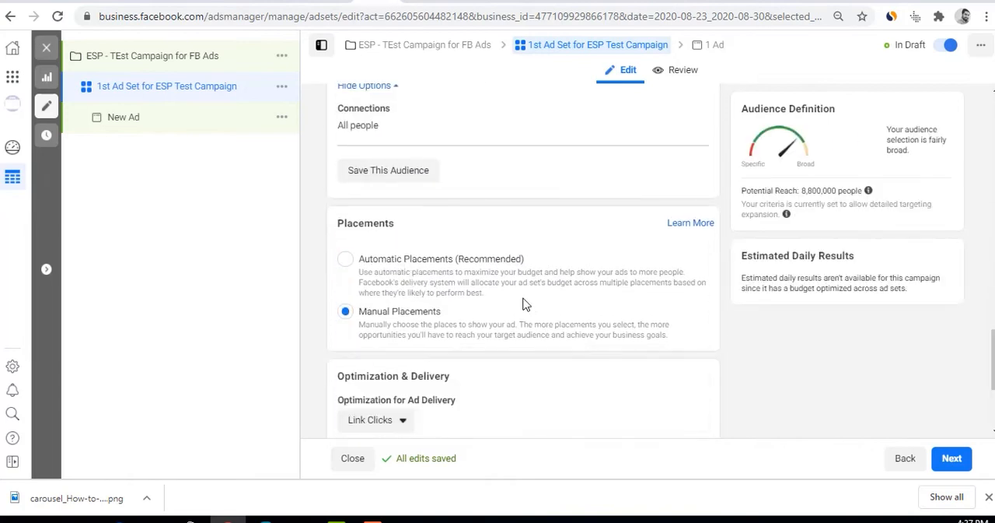
pyautogui.click(459, 258)
# Check the When You Get Charged choices again with Automatic Placements selected
pyautogui.scroll(2, 513, 295)
pyautogui.scroll(-5, 522, 303)
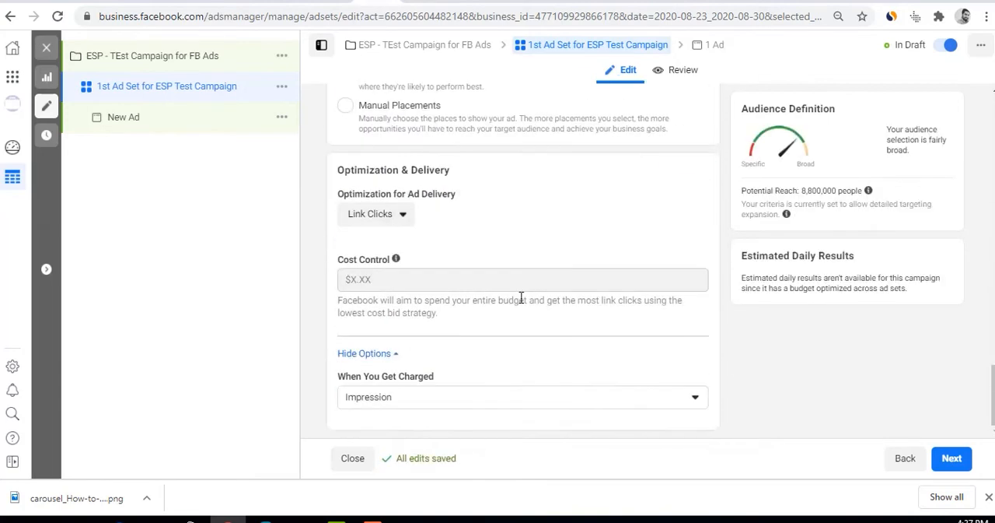
pyautogui.click(483, 398)
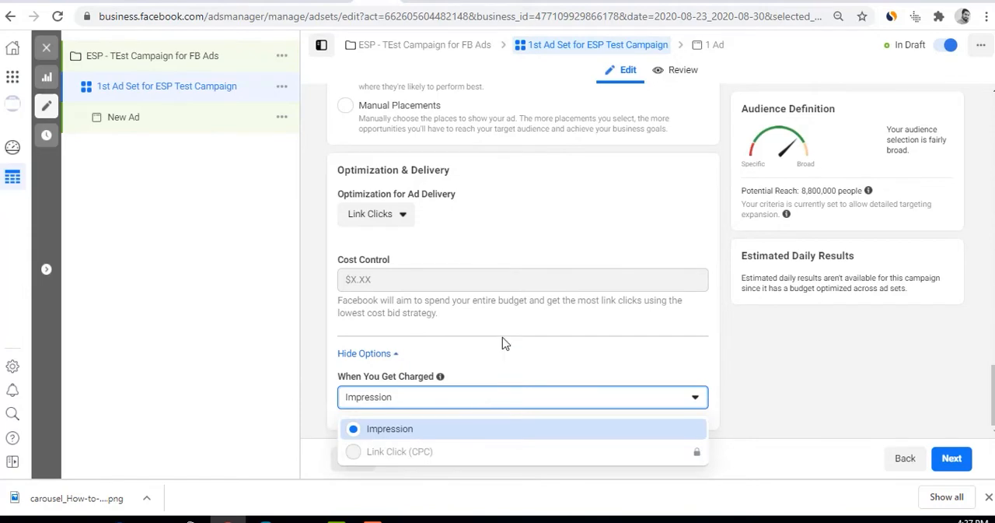
# Turn off Detailed Targeting Expansion in the ad set's audience settings
pyautogui.scroll(5, 537, 317)
pyautogui.scroll(10, 536, 317)
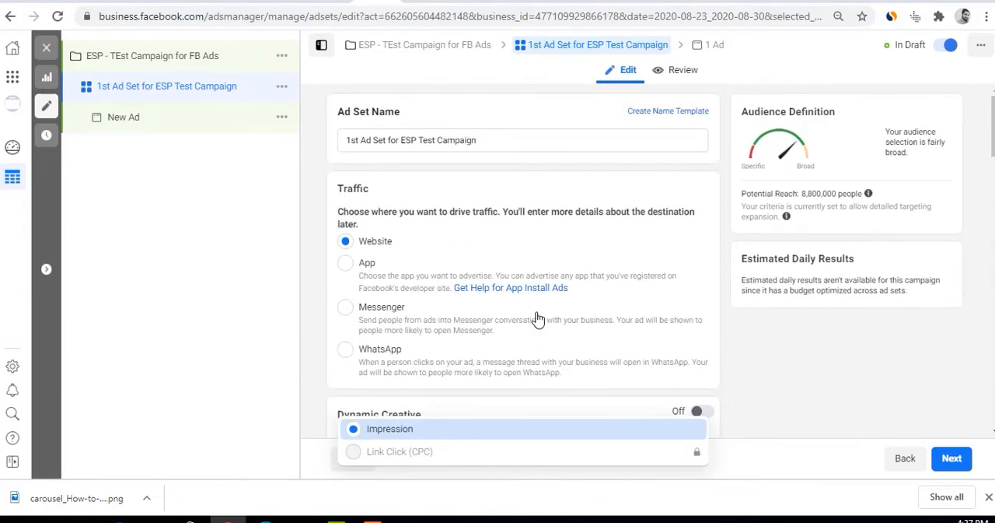
pyautogui.scroll(-3, 408, 280)
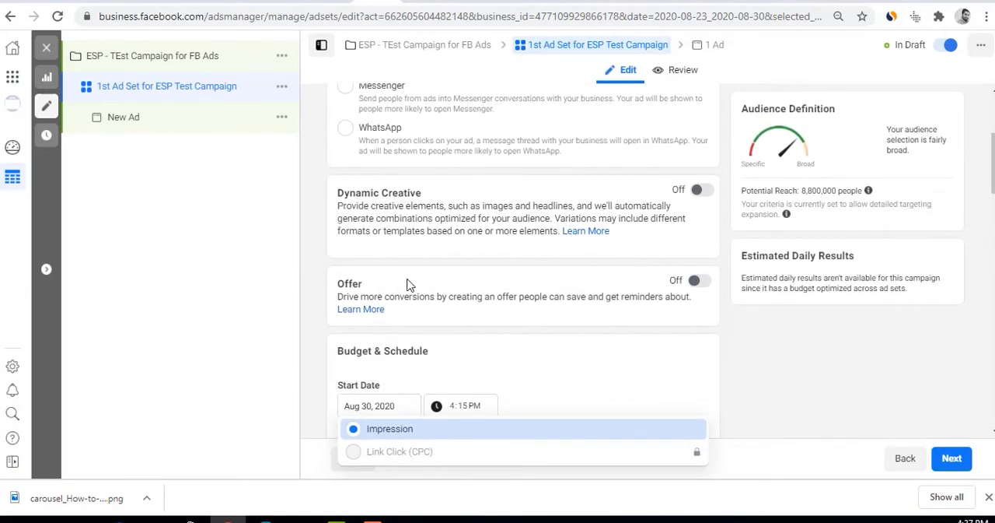
pyautogui.scroll(-1, 472, 336)
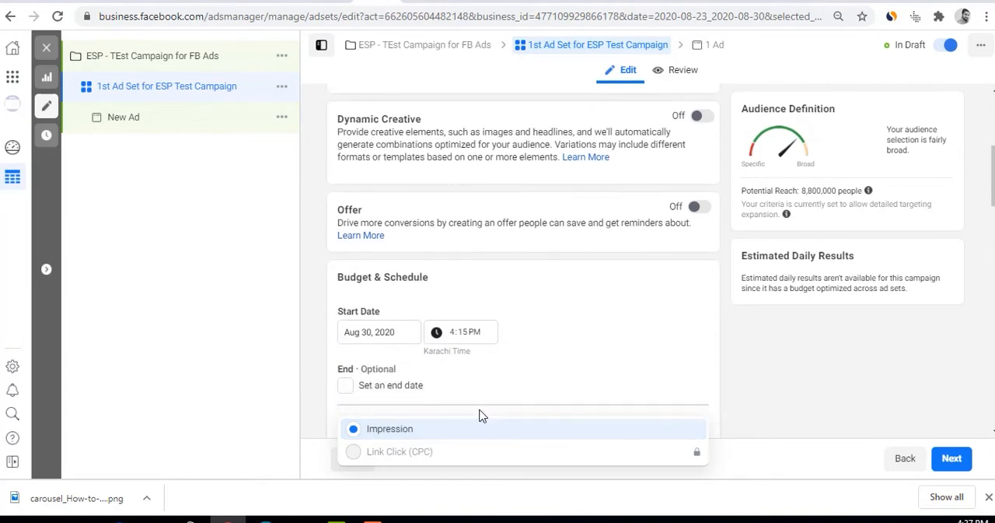
pyautogui.scroll(-4, 490, 328)
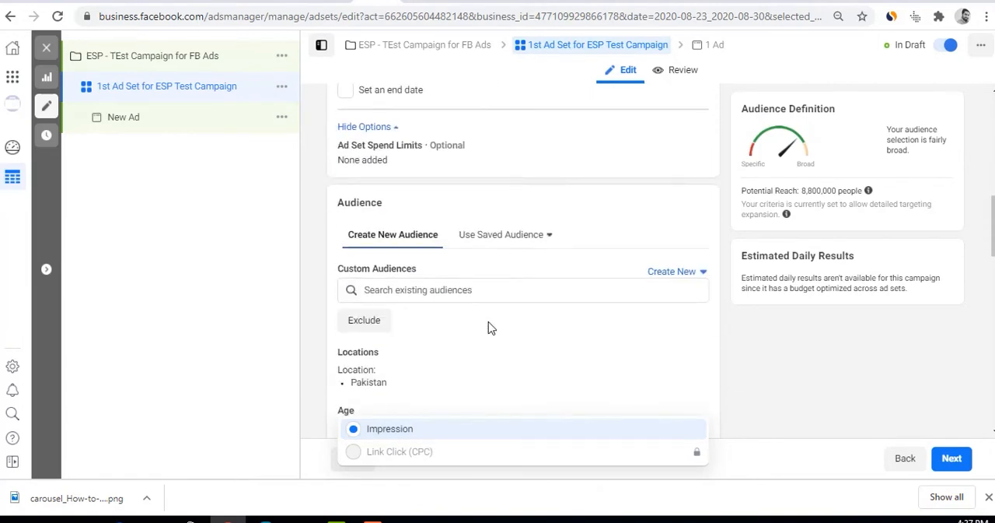
pyautogui.scroll(-3, 488, 328)
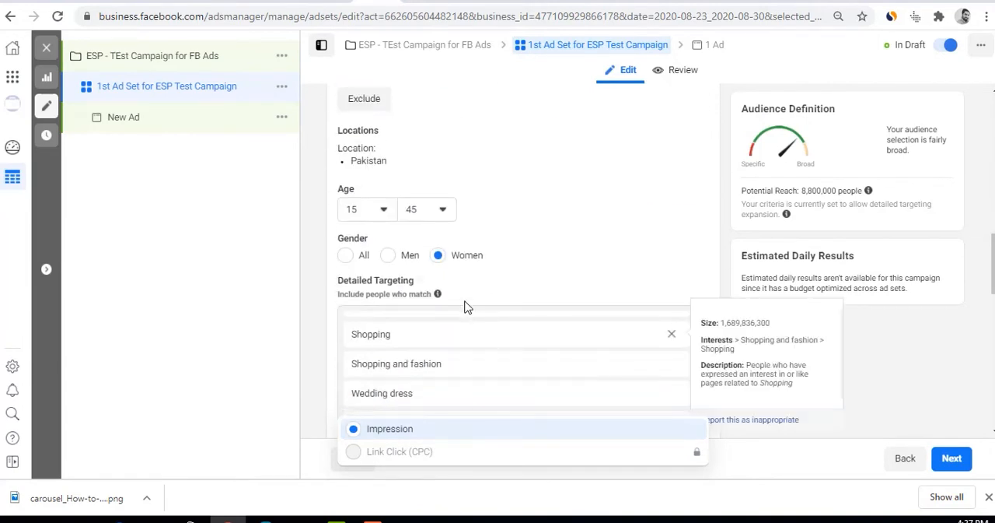
pyautogui.scroll(-6, 479, 326)
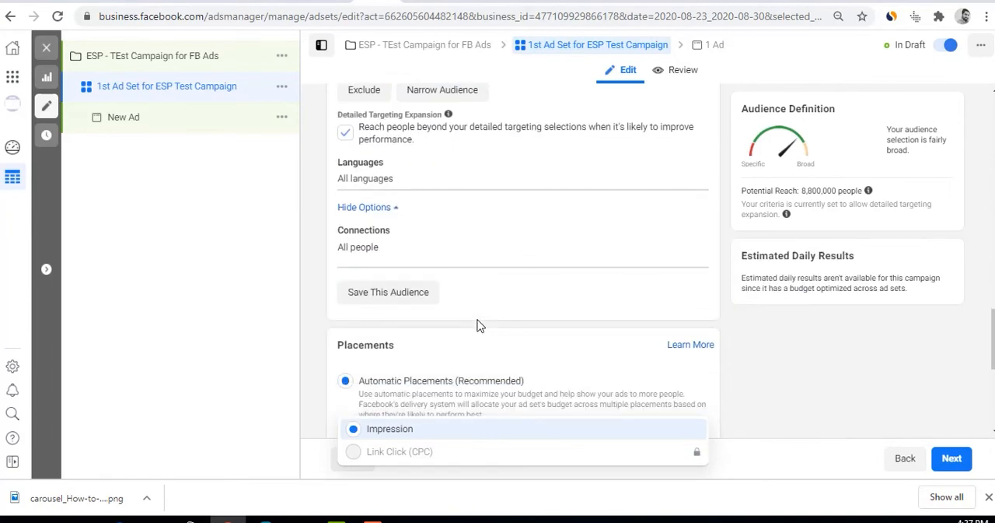
pyautogui.click(346, 132)
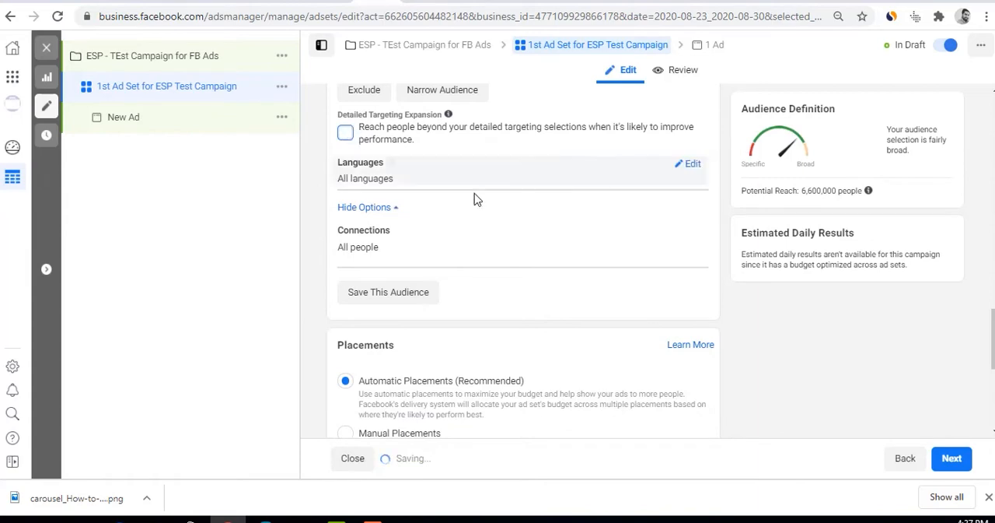
pyautogui.scroll(-4, 502, 298)
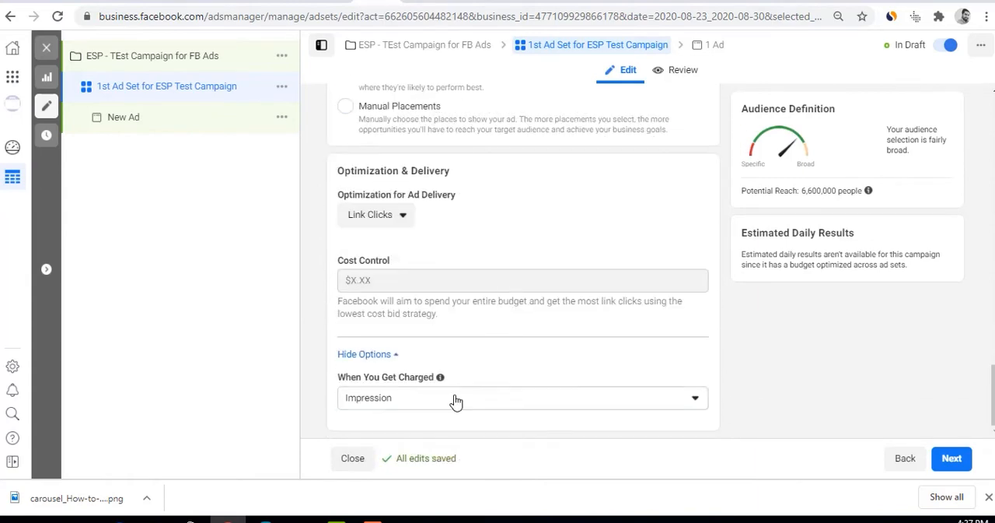
# Check the When You Get Charged choices, keep Impression, and look back over the ad set's settings
pyautogui.click(456, 399)
pyautogui.click(502, 342)
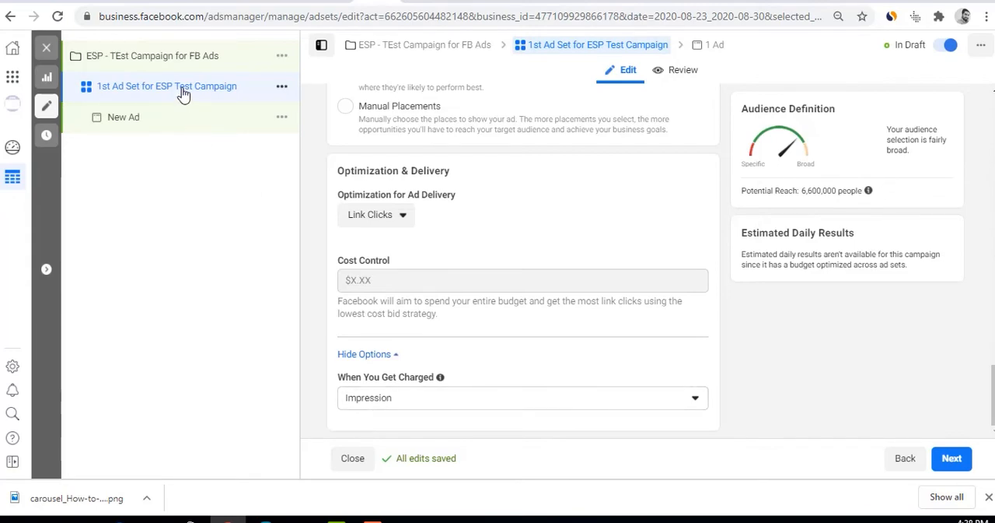
pyautogui.scroll(4, 491, 333)
pyautogui.scroll(15, 491, 333)
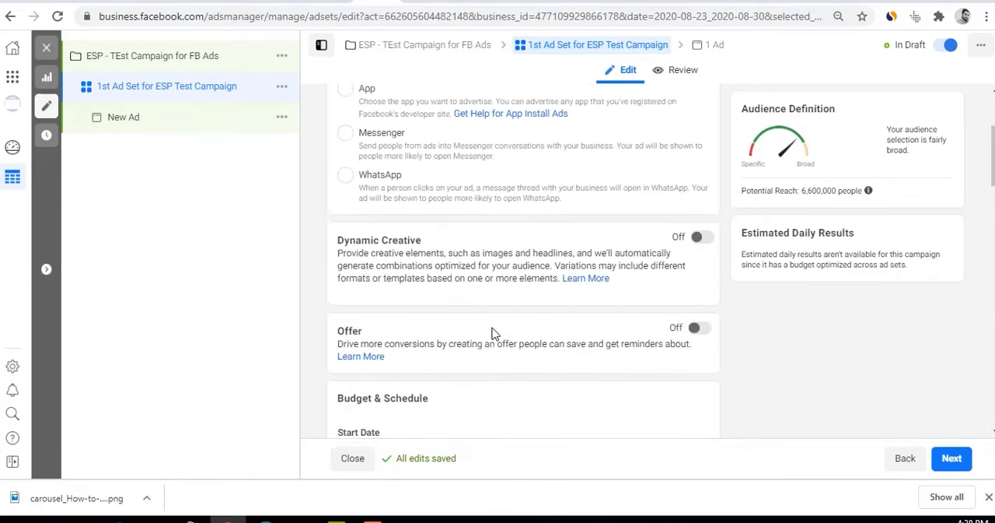
pyautogui.scroll(-6, 492, 333)
pyautogui.scroll(-15, 492, 333)
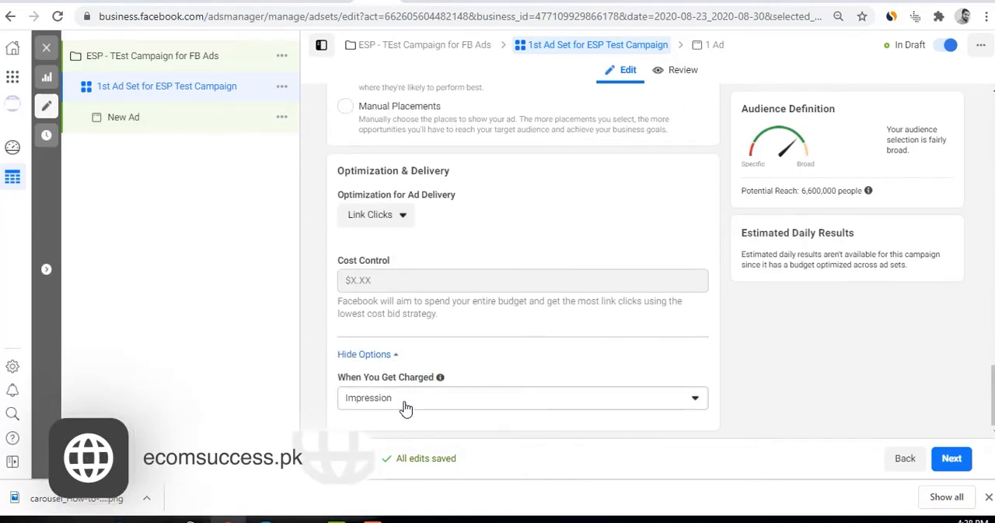
# Continue from the ad set to the new ad and read its Instagram account error
pyautogui.click(949, 458)
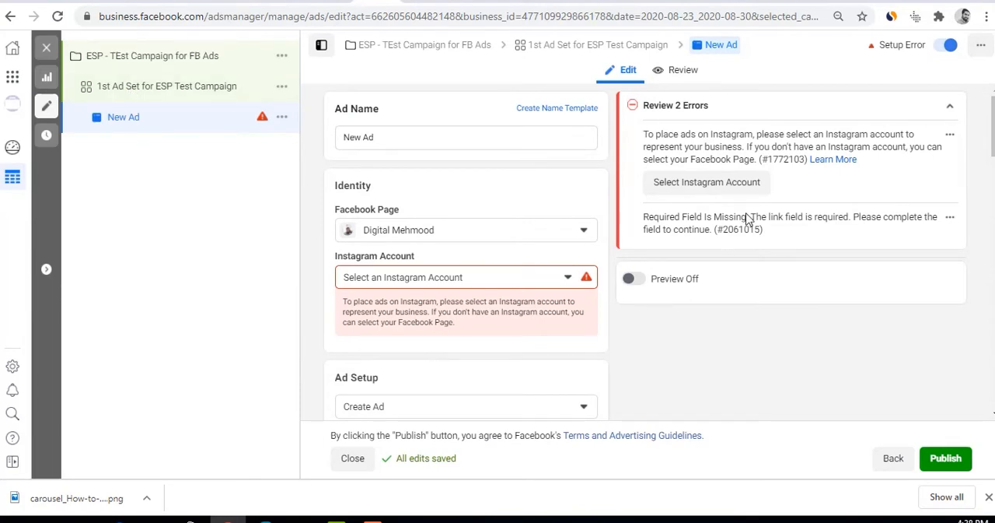
pyautogui.moveTo(643, 136); pyautogui.dragTo(896, 134)
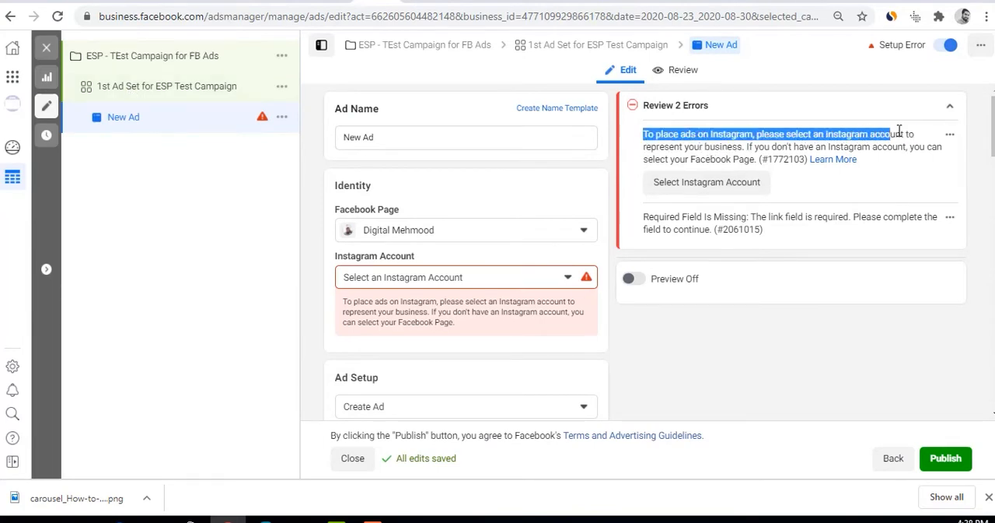
pyautogui.click(705, 145)
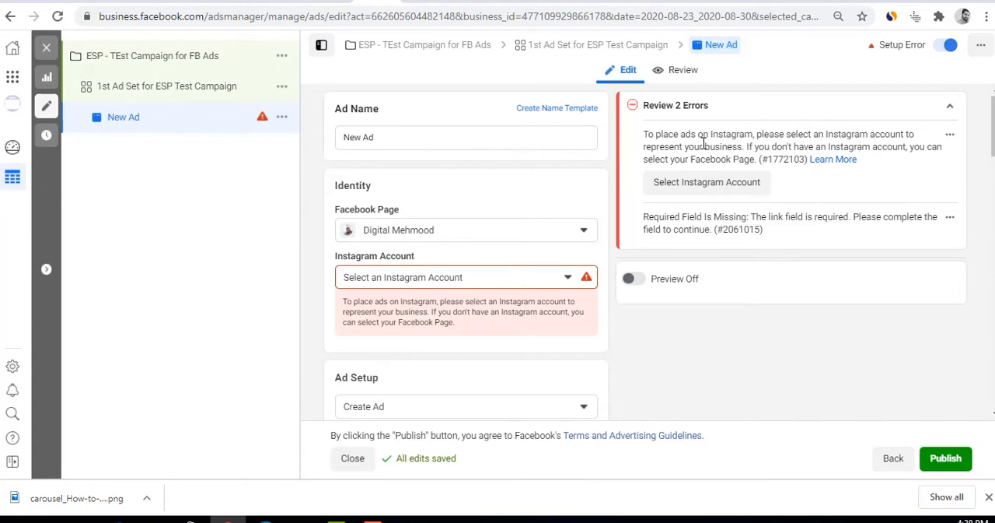
# Rename the ad as "ESP Test Ads Creatives"
pyautogui.click(399, 136)
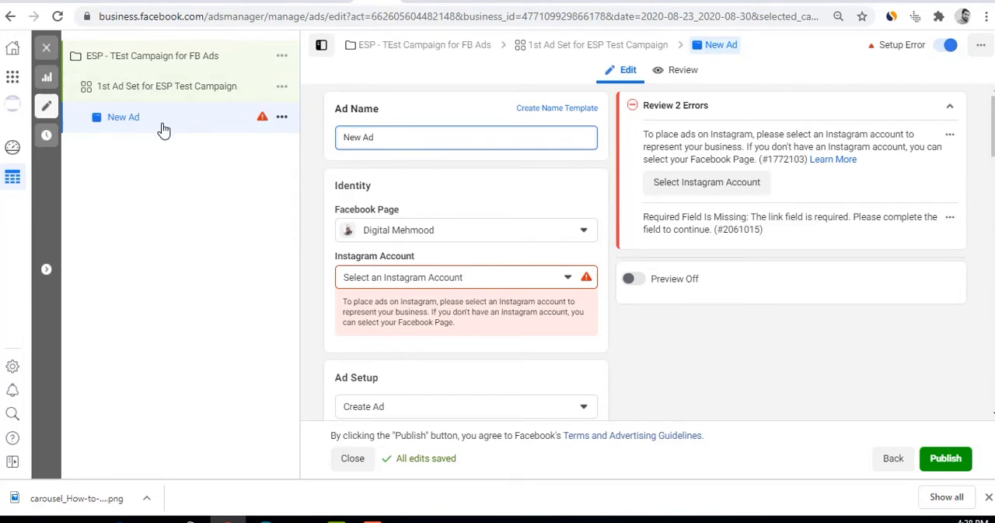
pyautogui.moveTo(380, 137); pyautogui.dragTo(296, 140)
pyautogui.write('ESP Test')
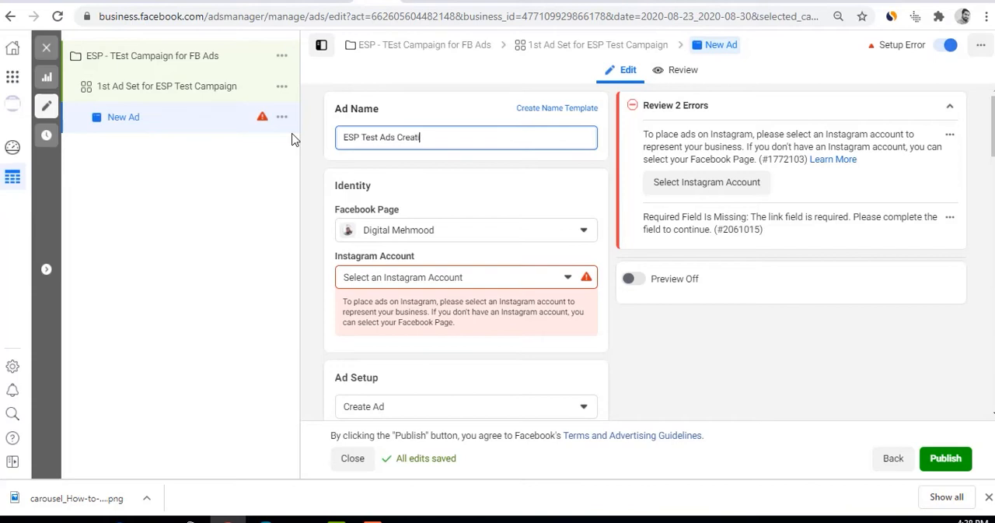
# Select the business's Facebook Page and its Instagram account as the ad's identity
pyautogui.click(427, 230)
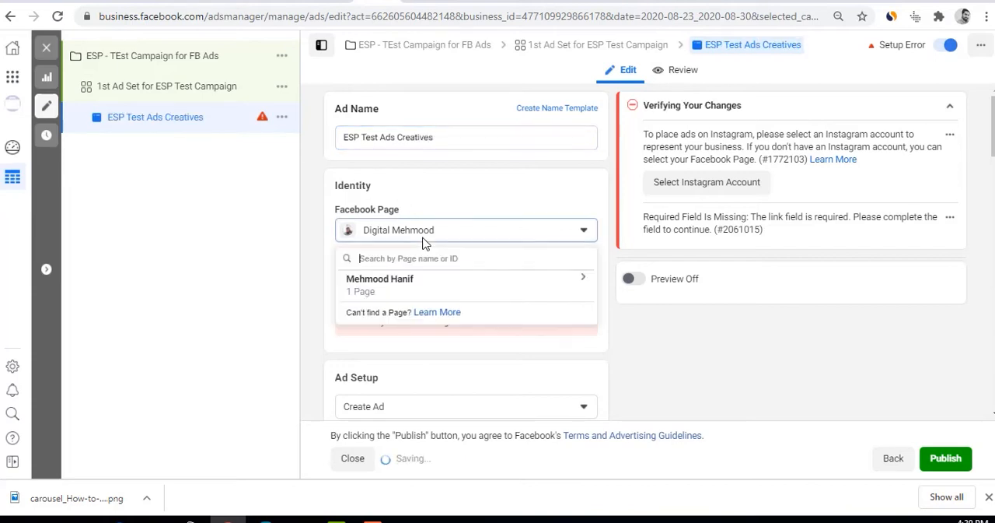
pyautogui.click(404, 288)
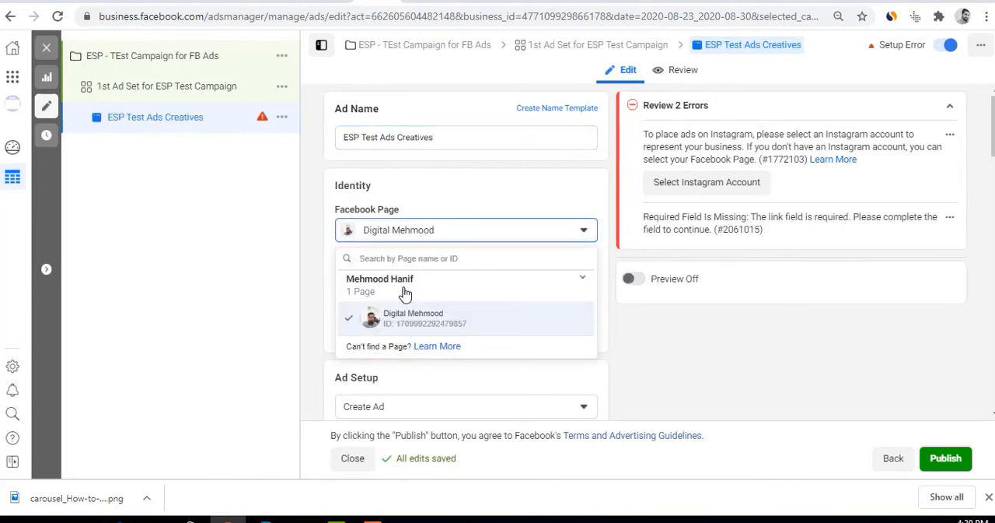
pyautogui.click(409, 326)
pyautogui.click(407, 281)
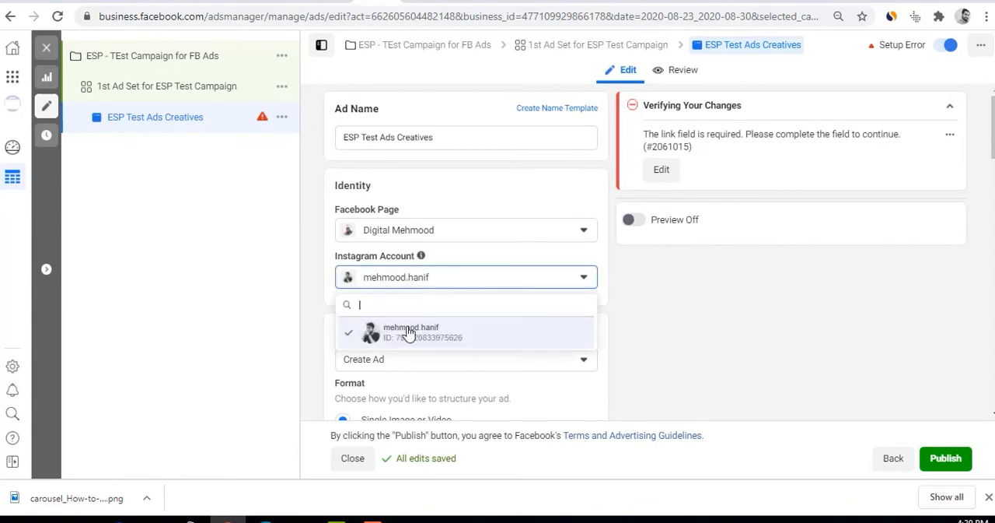
pyautogui.click(407, 333)
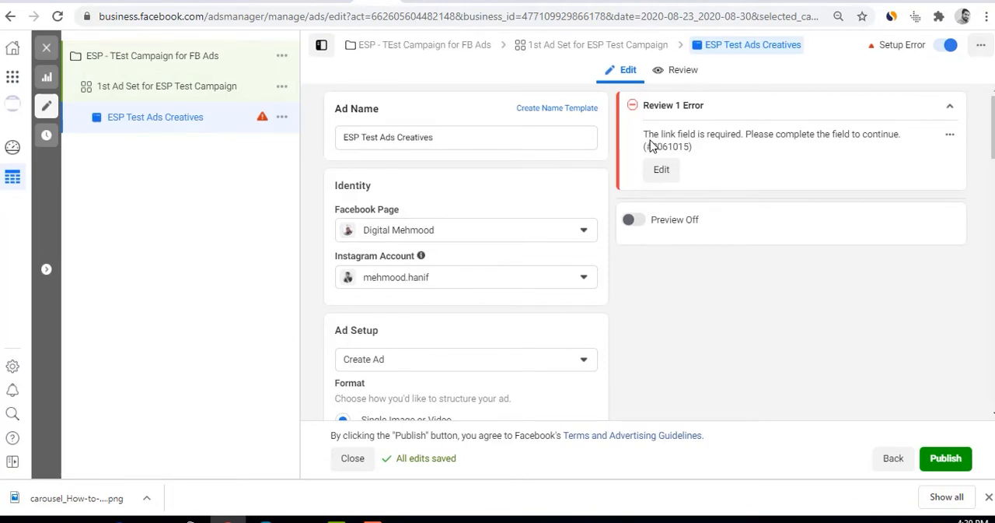
# Read the remaining ad error and switch the Ad Setup to Use Existing Post
pyautogui.moveTo(648, 135); pyautogui.dragTo(931, 143)
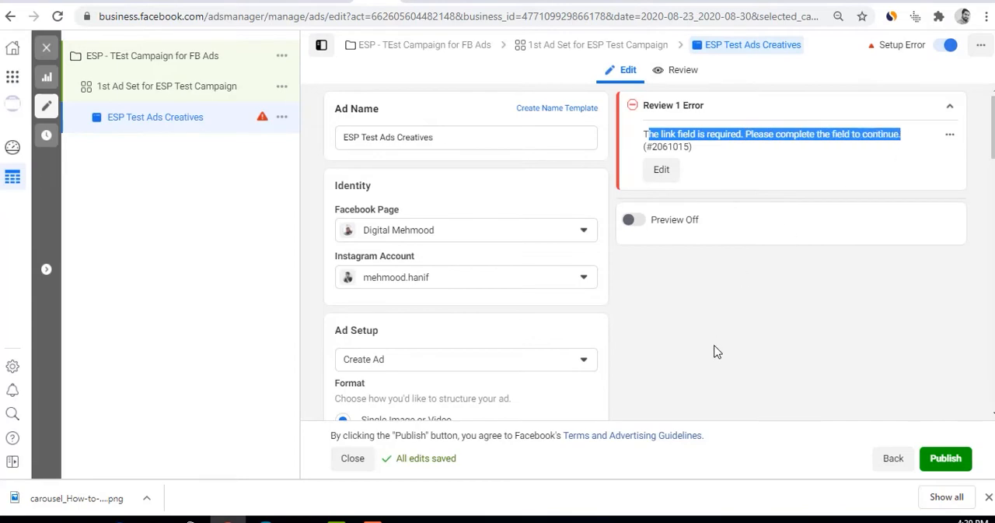
pyautogui.scroll(-3, 490, 337)
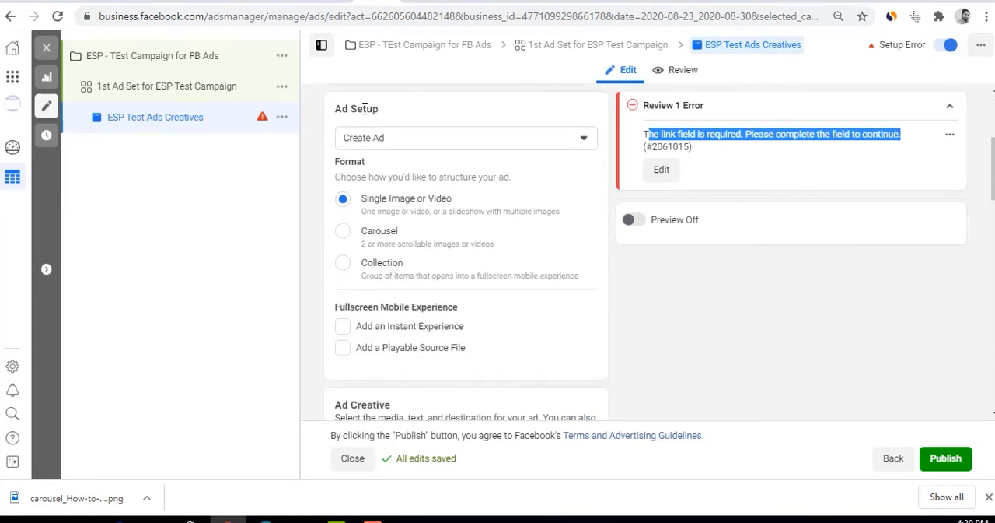
pyautogui.click(408, 140)
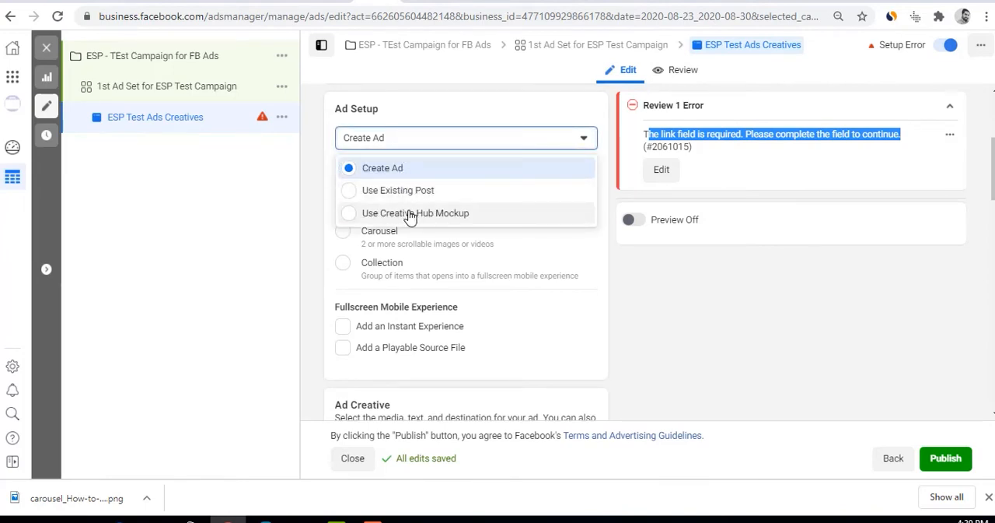
pyautogui.click(406, 192)
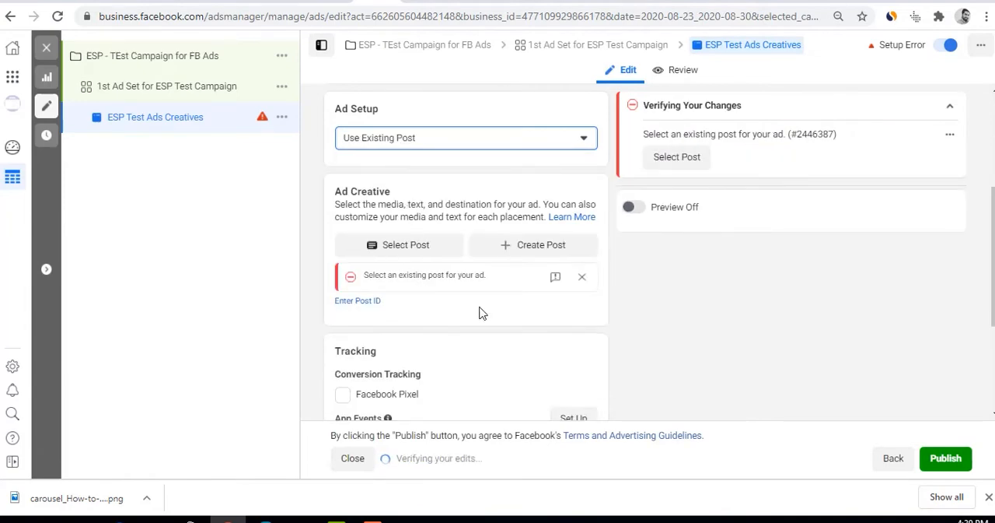
pyautogui.scroll(-1, 480, 311)
pyautogui.scroll(-2, 480, 312)
pyautogui.scroll(3, 478, 311)
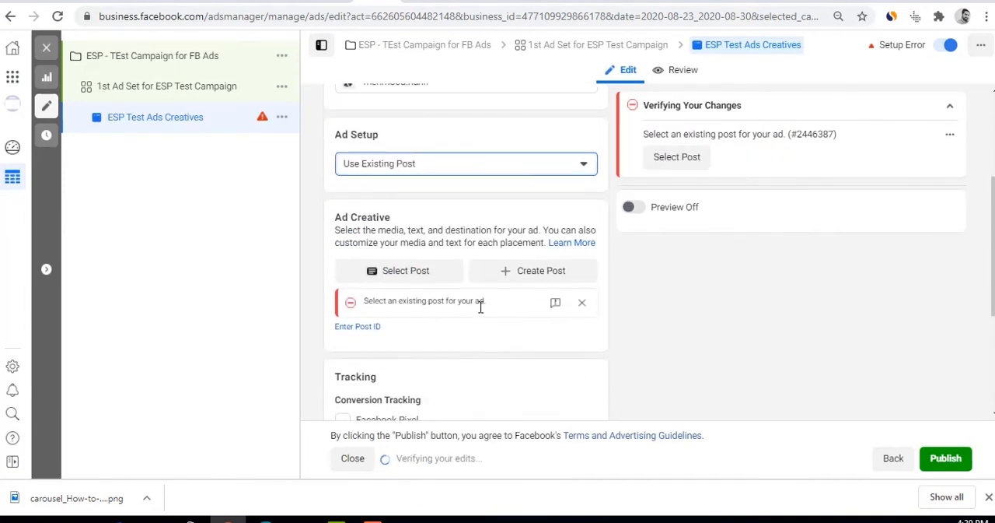
# Browse the Facebook Page's posts, close the list without choosing one, and set the Ad Setup back to Create Ad
pyautogui.click(406, 272)
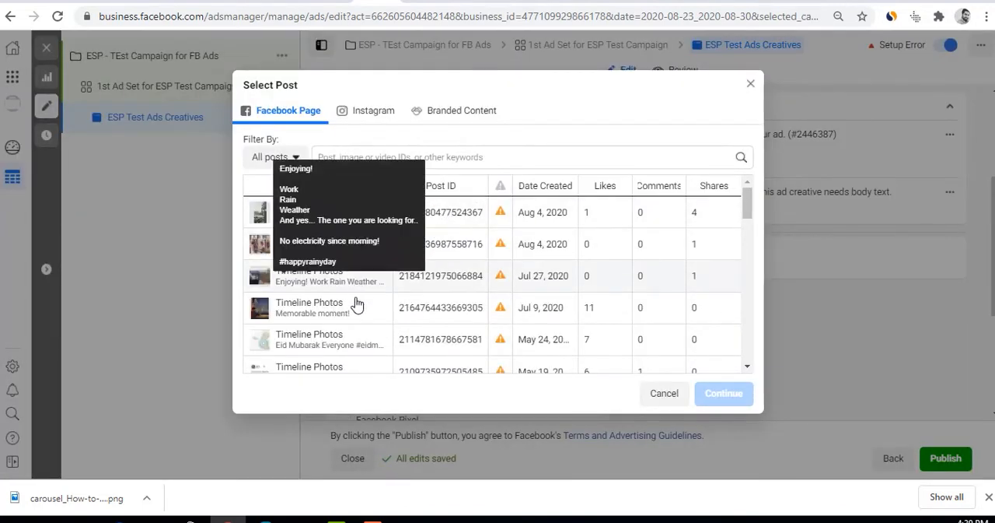
pyautogui.scroll(-10, 357, 340)
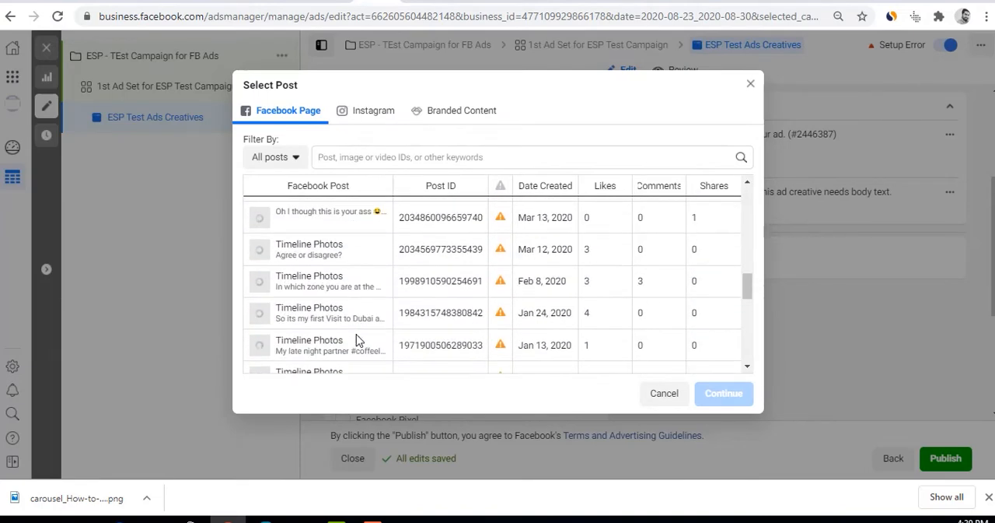
pyautogui.scroll(-5, 357, 340)
pyautogui.click(751, 83)
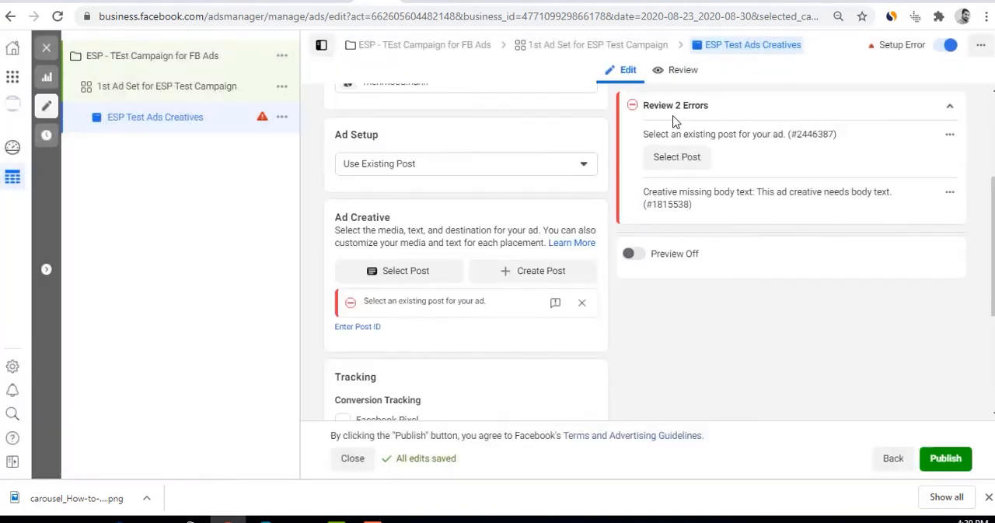
pyautogui.click(422, 164)
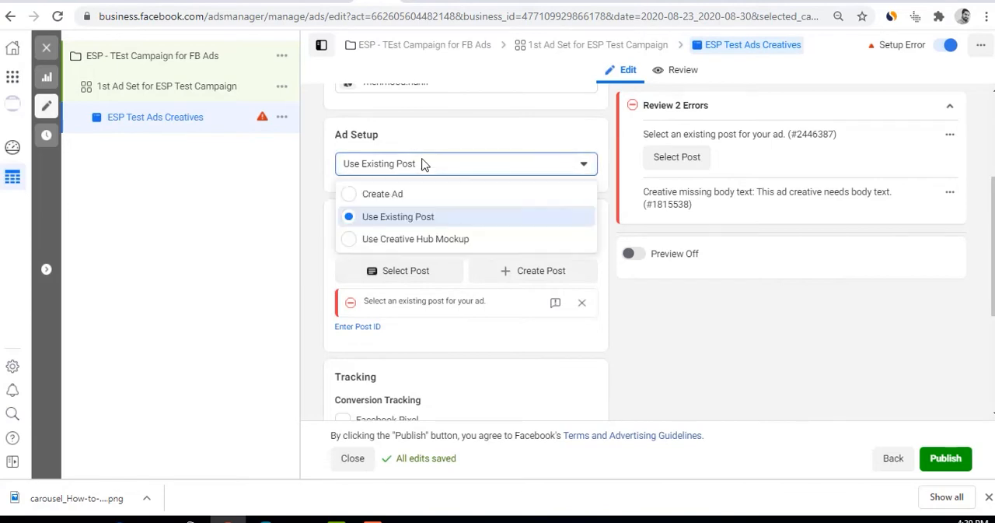
pyautogui.click(416, 197)
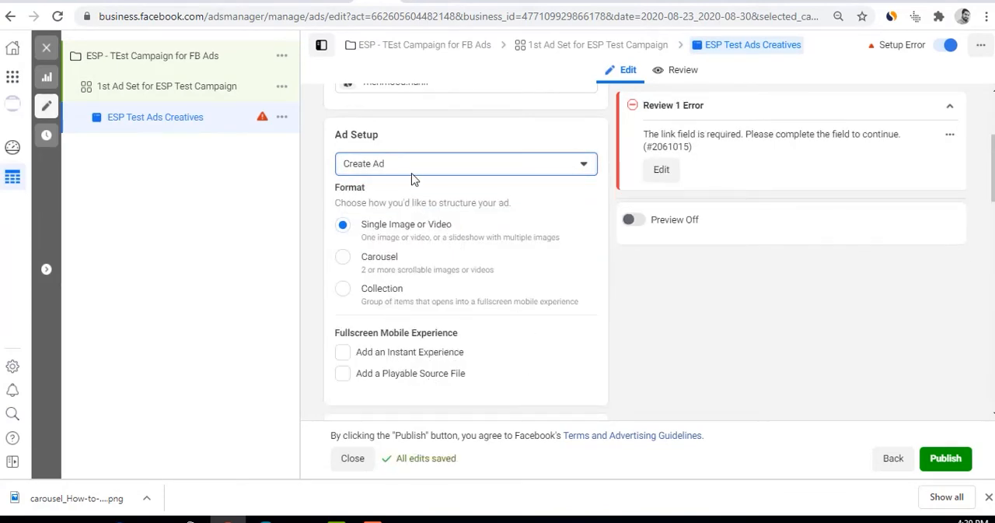
# Try the Use Creative Hub Mockup option, read the mockup selection dialog, and cancel it
pyautogui.click(413, 167)
pyautogui.click(410, 240)
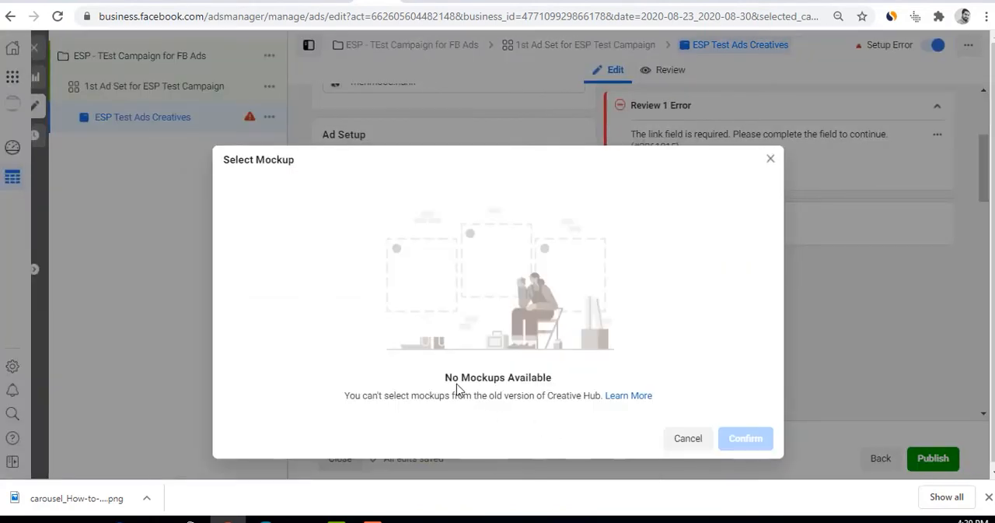
pyautogui.moveTo(454, 377); pyautogui.dragTo(583, 375)
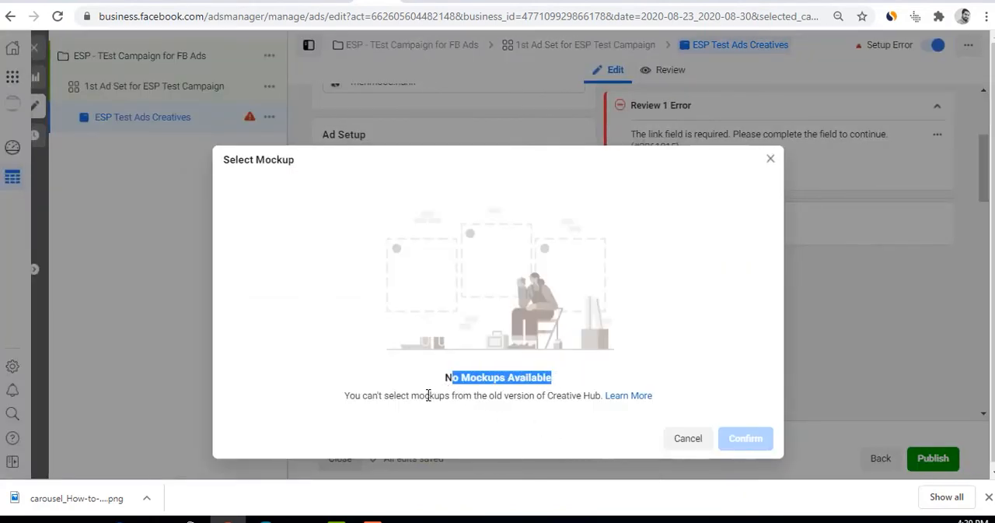
pyautogui.moveTo(424, 395); pyautogui.dragTo(577, 395)
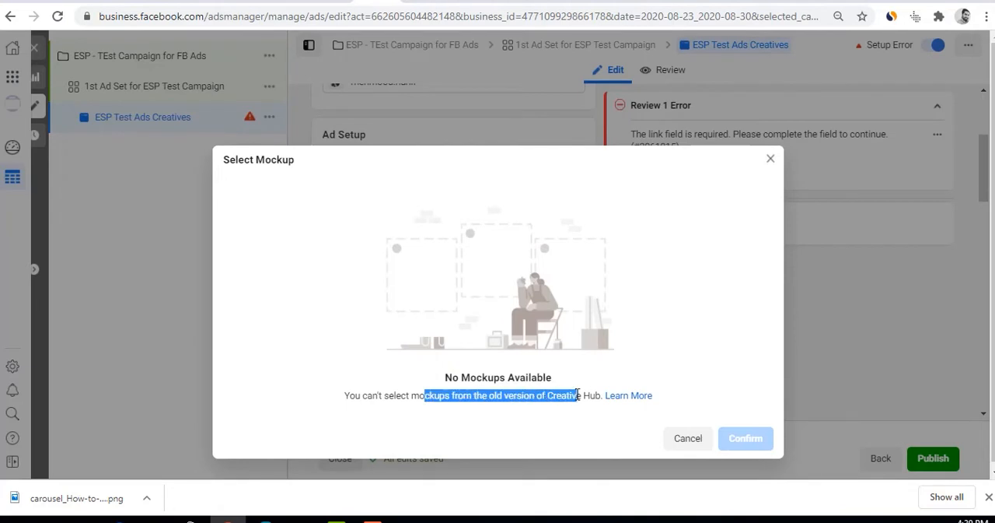
pyautogui.click(695, 442)
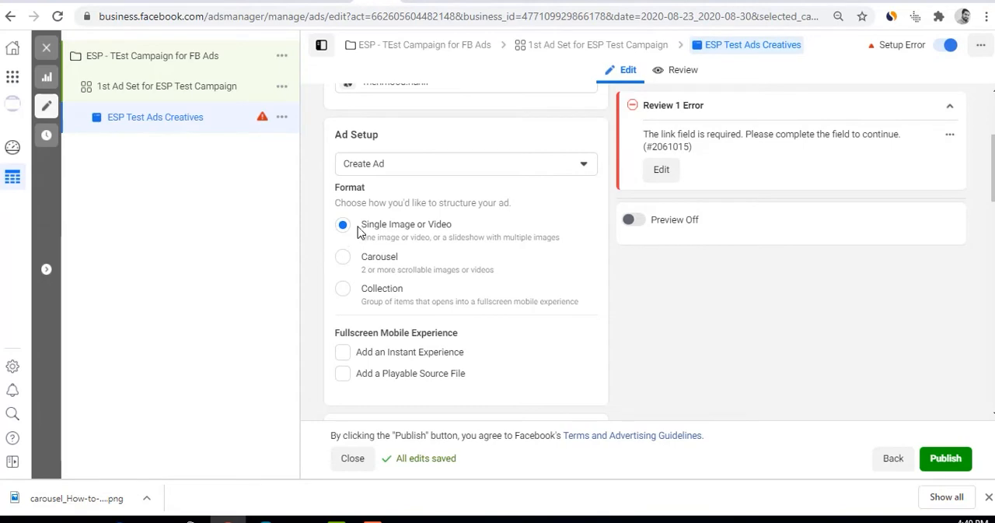
# Review the Single Image or Video, Carousel and Collection ad formats without changing the selection
pyautogui.moveTo(359, 227); pyautogui.dragTo(459, 228)
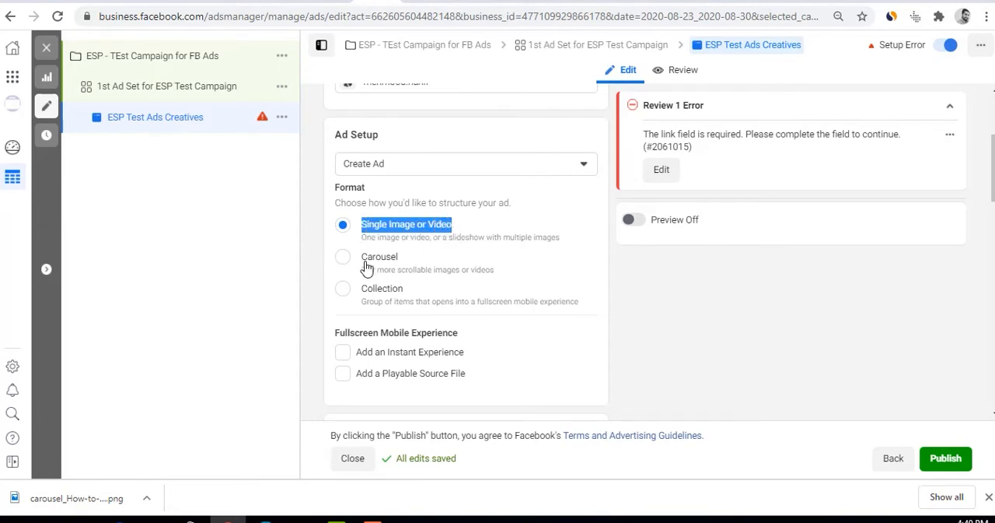
pyautogui.moveTo(359, 258); pyautogui.dragTo(413, 258)
pyautogui.click(379, 294)
pyautogui.doubleClick(379, 294)
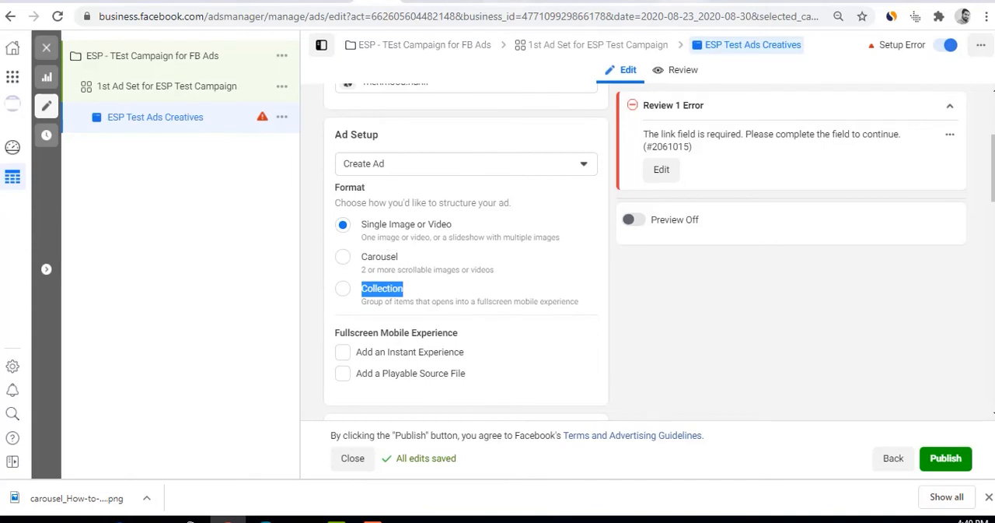
pyautogui.moveTo(368, 257); pyautogui.dragTo(399, 258)
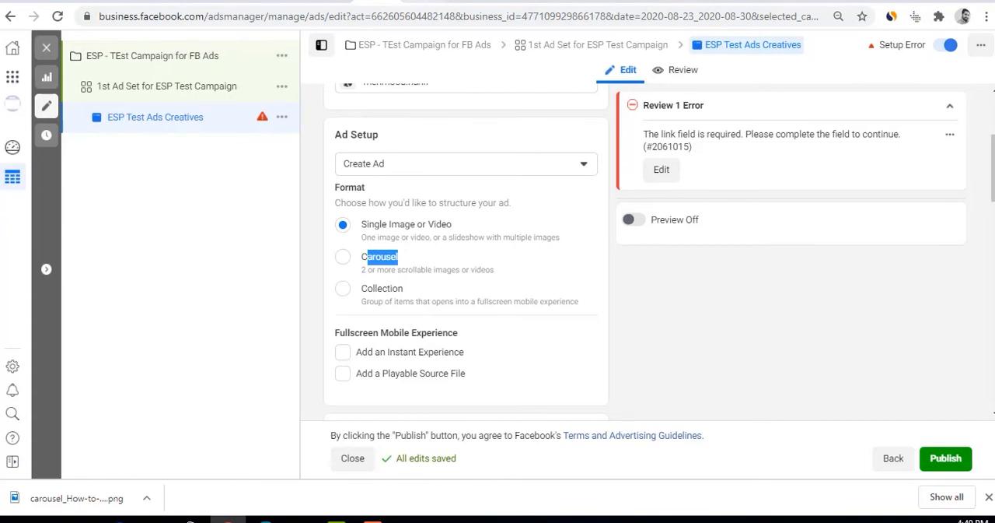
# Look through the Facebook carousel ad examples in the open Google Images results
pyautogui.click(466, 1)
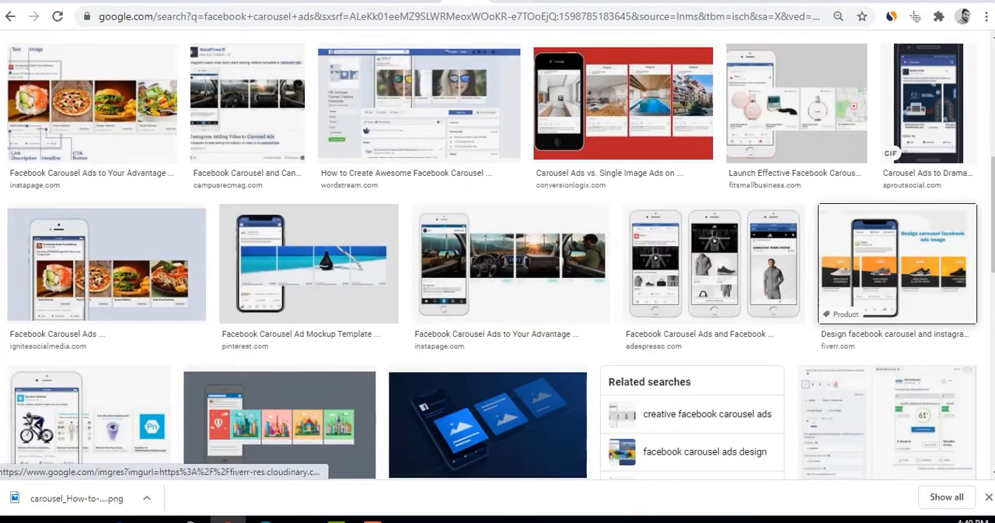
pyautogui.click(419, 104)
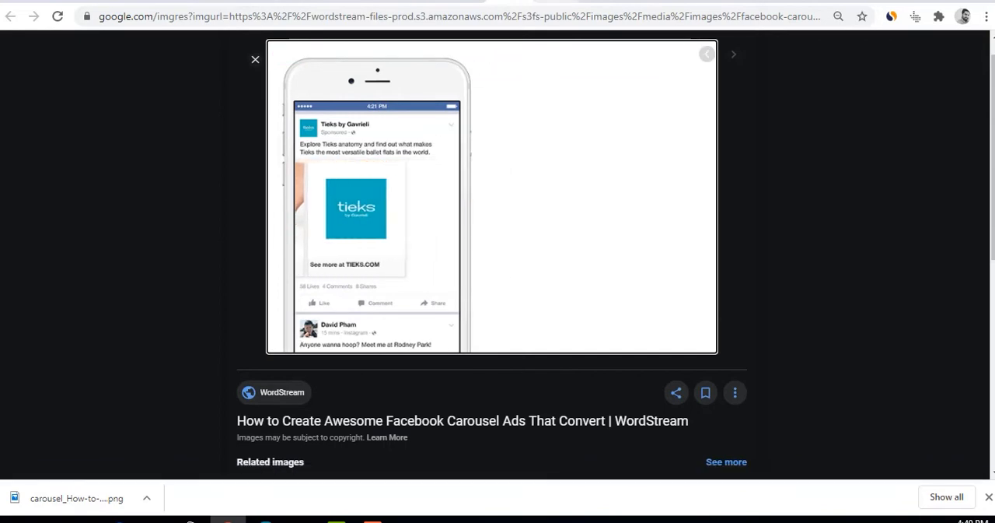
pyautogui.click(536, 2)
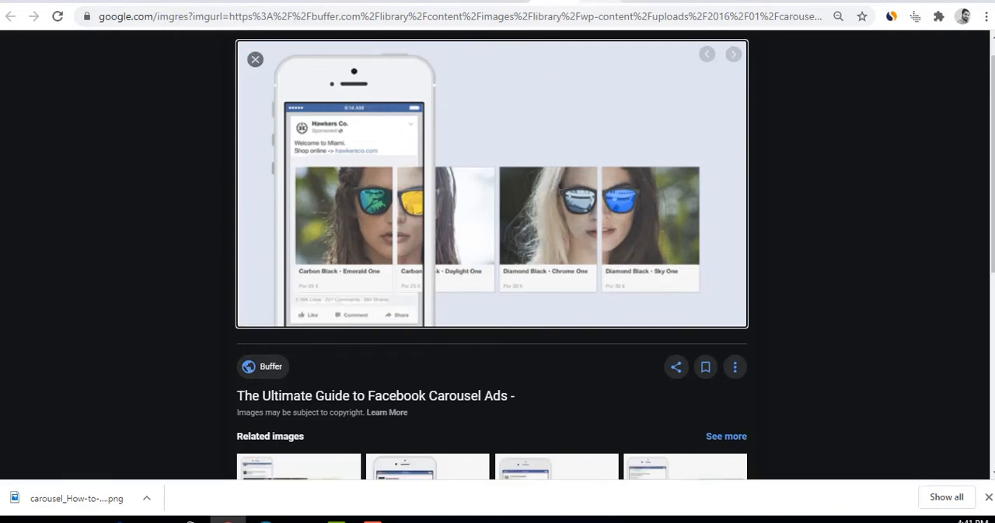
pyautogui.click(597, 1)
pyautogui.click(644, 1)
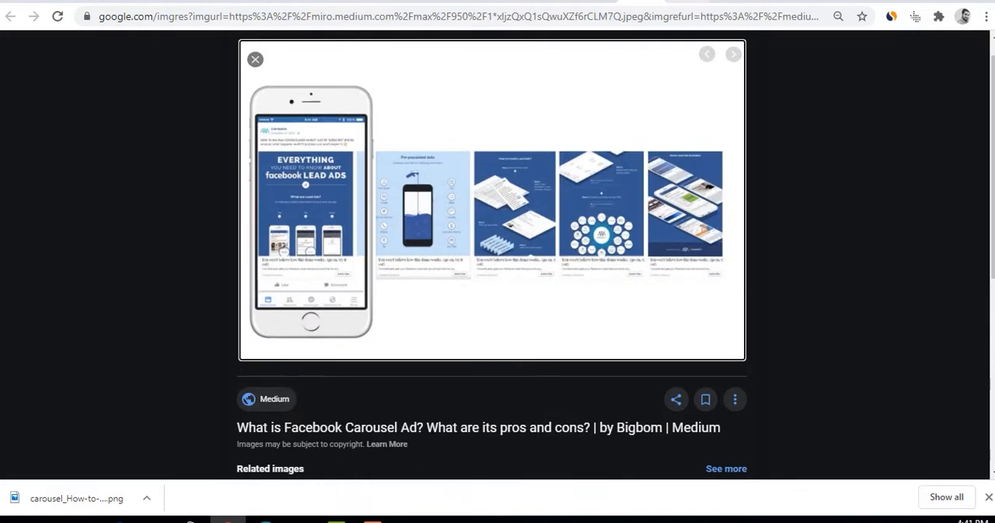
pyautogui.click(688, 1)
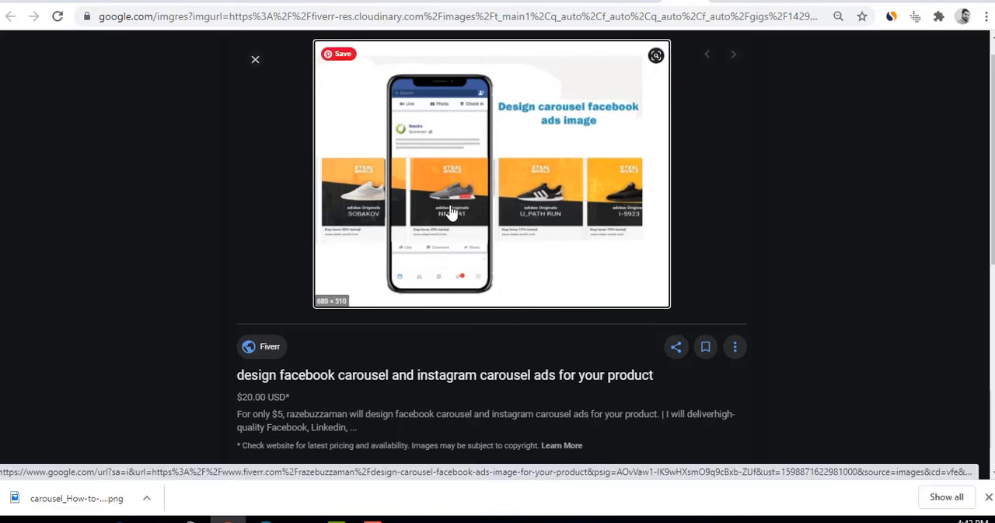
# Search Google for "nike shoes" in a new tab
pyautogui.hotkey('ctrl', 't')
pyautogui.write('nikek')
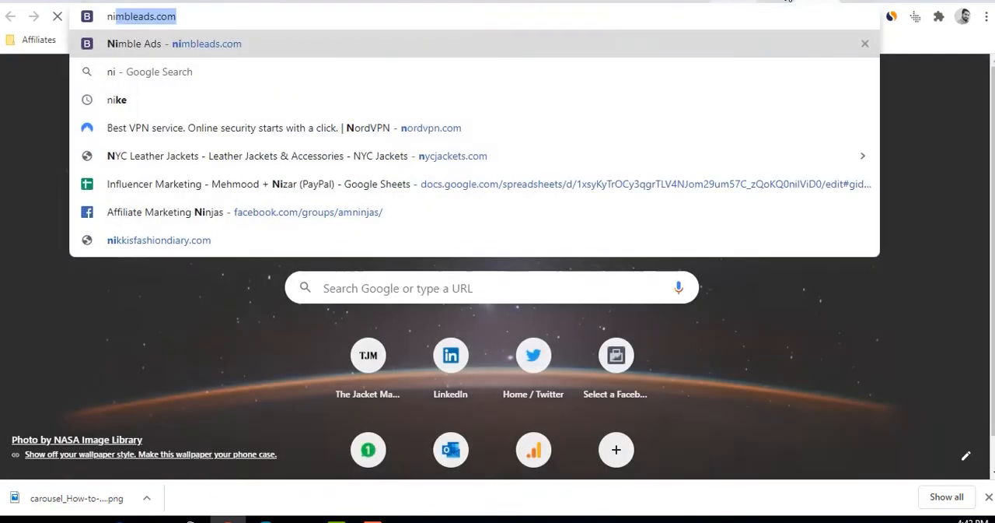
pyautogui.press('BackSpace')
pyautogui.press('BackSpace')
pyautogui.write('shoes')
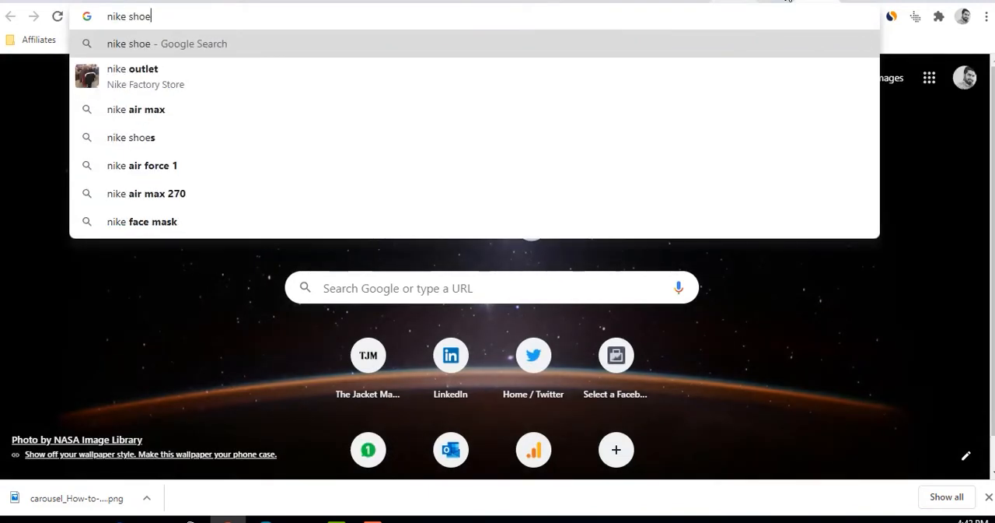
pyautogui.press('Return')
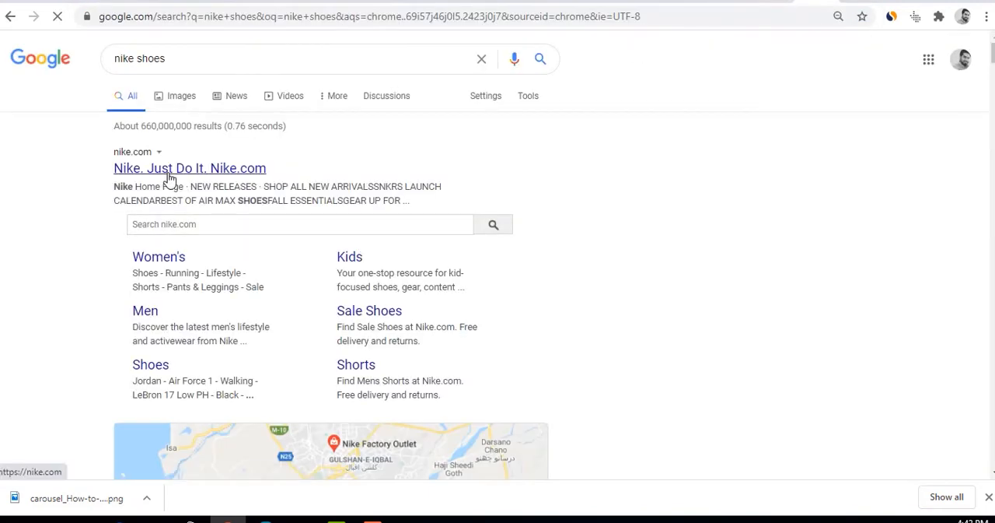
# Open nike.com from the search results and choose United States as the location
pyautogui.scroll(-9, 334, 229)
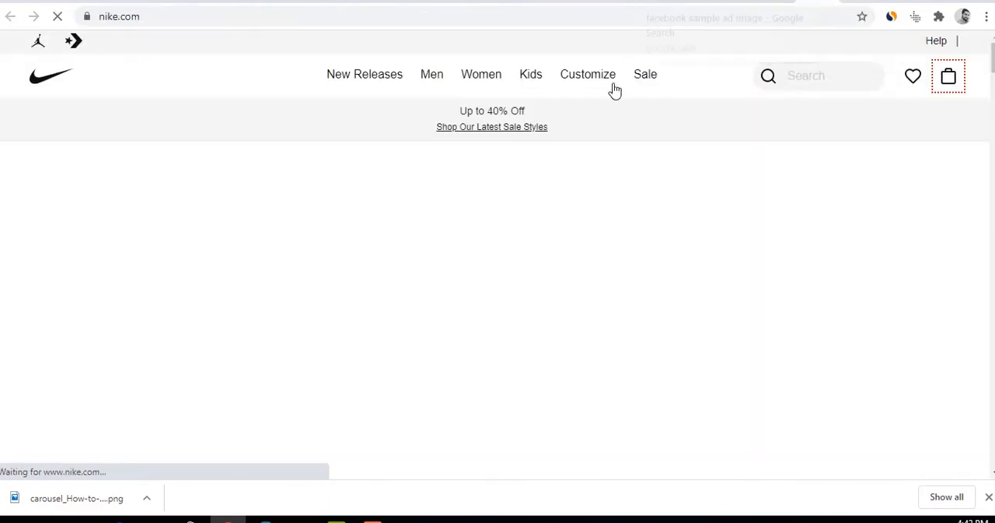
pyautogui.scroll(-5, 585, 246)
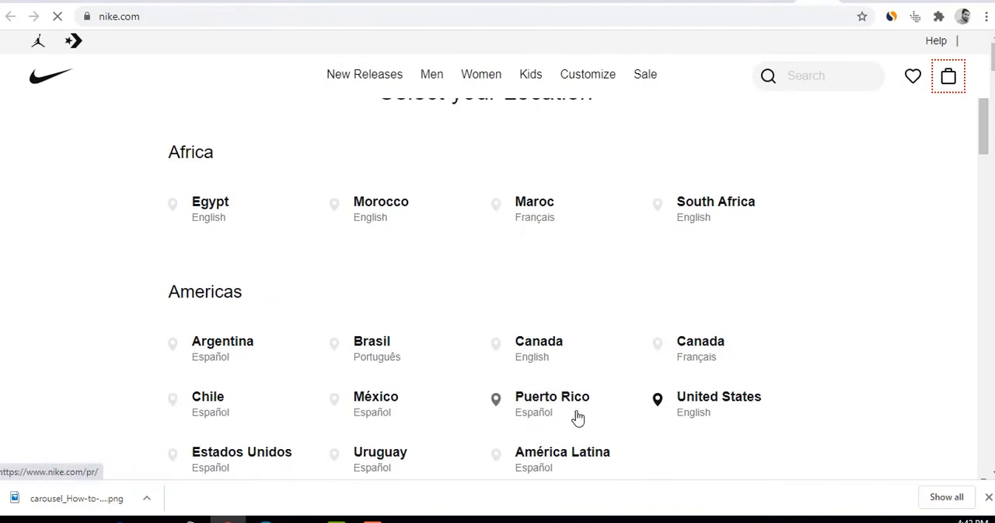
pyautogui.click(690, 404)
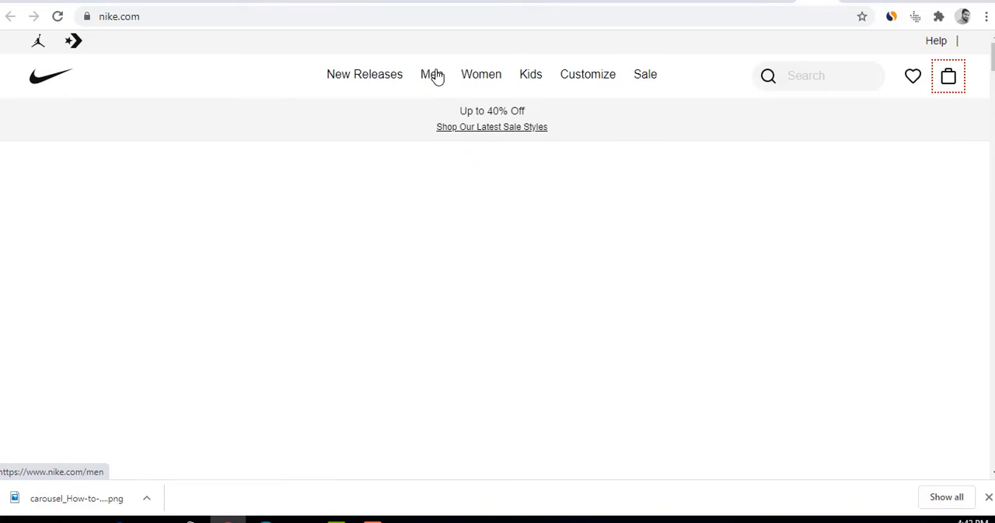
# Look through the Nike home page's product rows, including Basketball's Best and Icons to Express Your Style, as examples of scrollable product cards
pyautogui.scroll(-12, 745, 414)
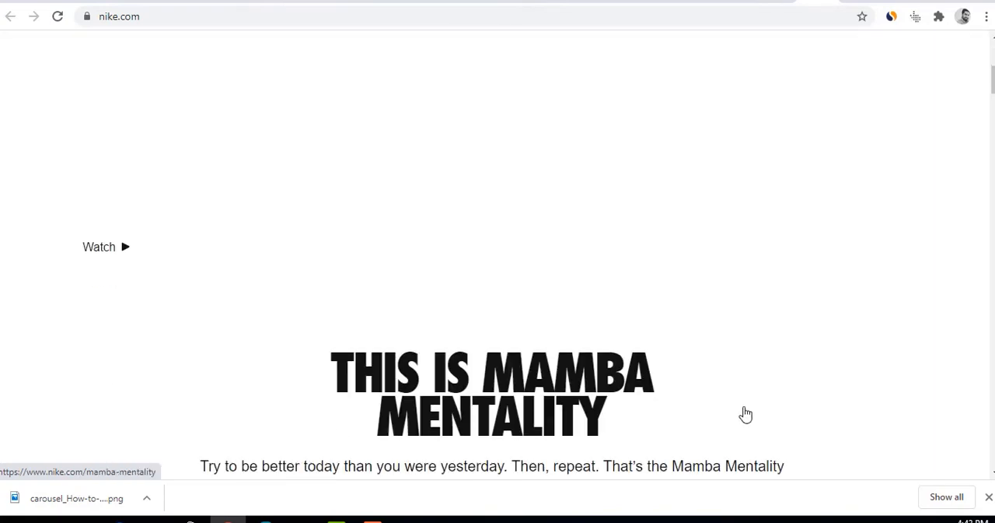
pyautogui.scroll(2, 745, 412)
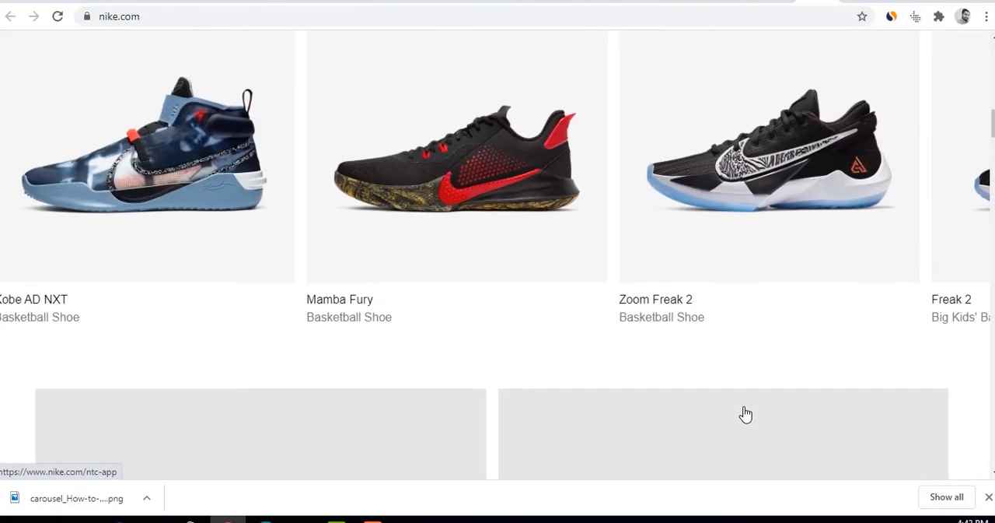
pyautogui.scroll(-6, 724, 371)
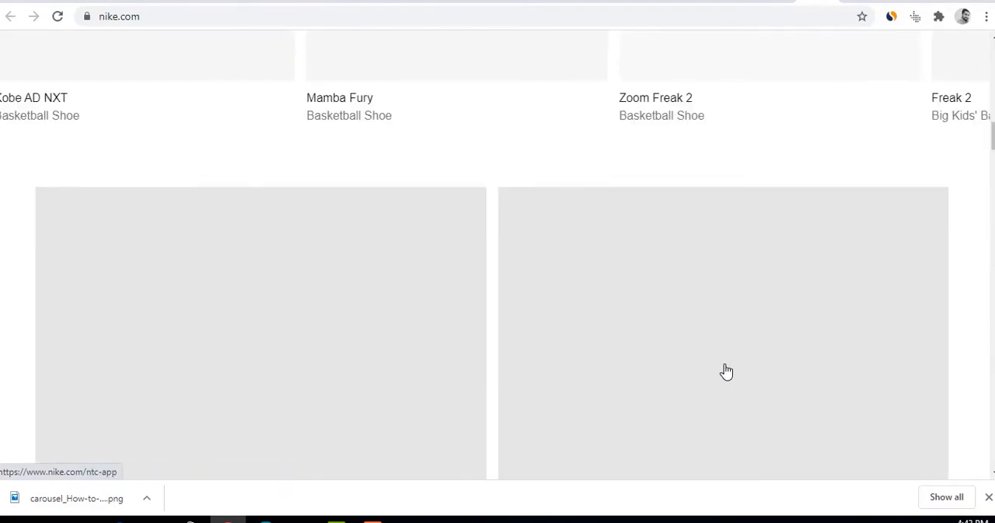
pyautogui.scroll(6, 724, 368)
pyautogui.scroll(-3, 724, 371)
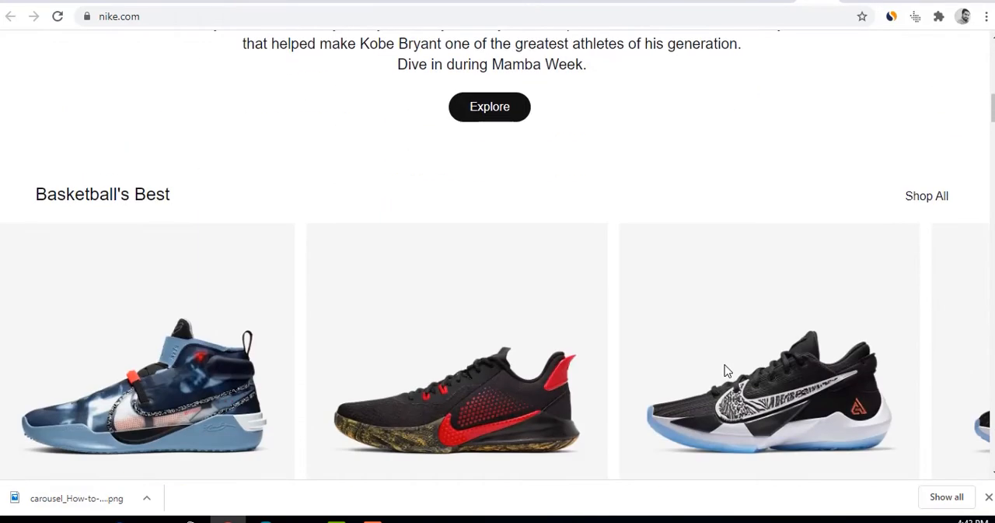
pyautogui.moveTo(171, 194); pyautogui.dragTo(43, 196)
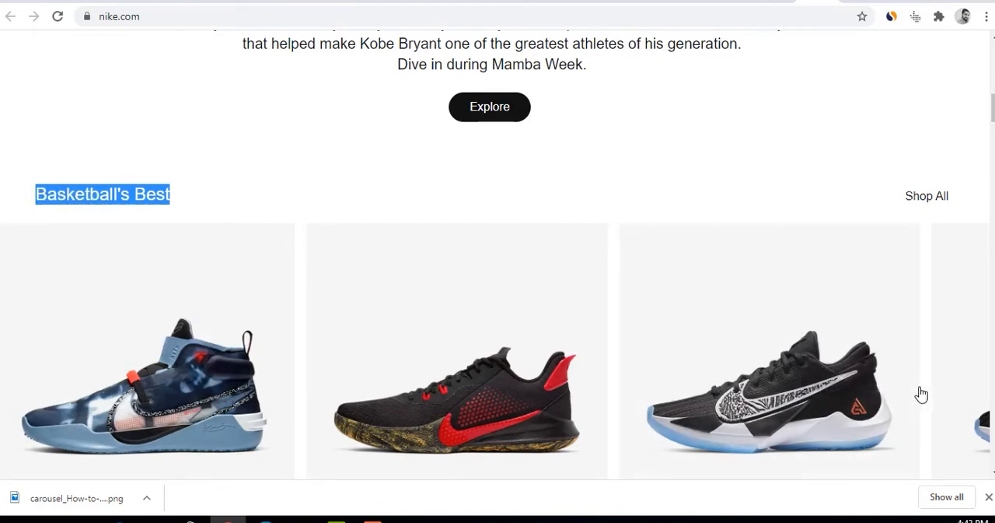
pyautogui.scroll(-1, 876, 440)
pyautogui.scroll(-2, 875, 440)
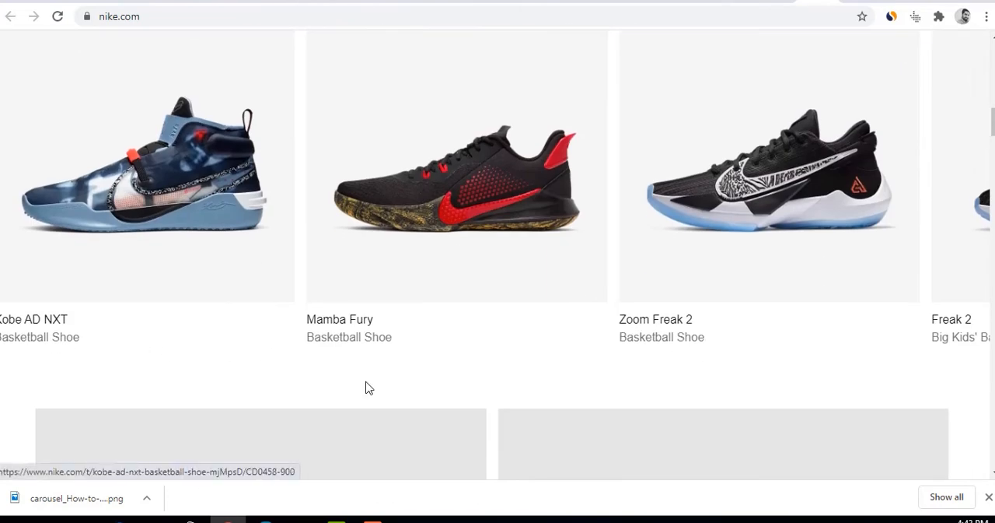
pyautogui.scroll(-5, 389, 397)
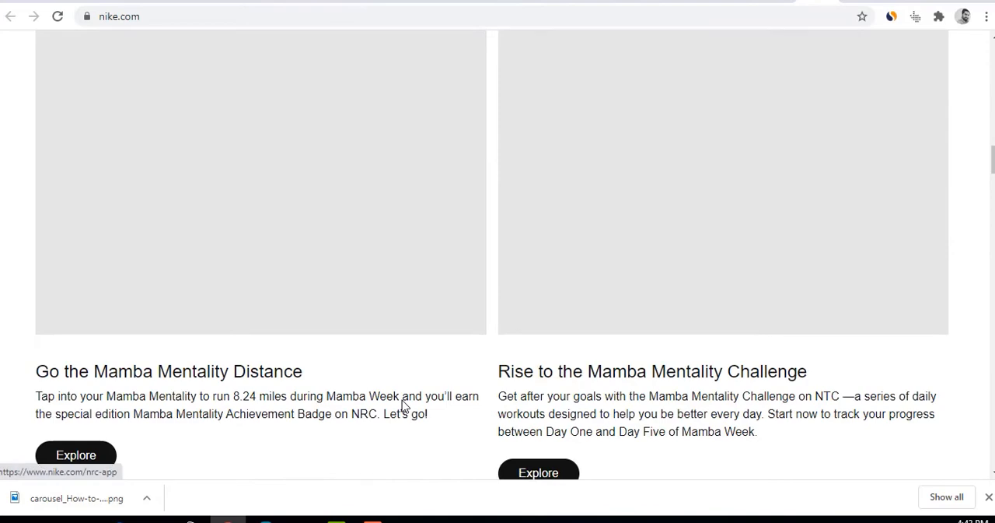
pyautogui.scroll(-3, 403, 406)
pyautogui.scroll(-3, 404, 407)
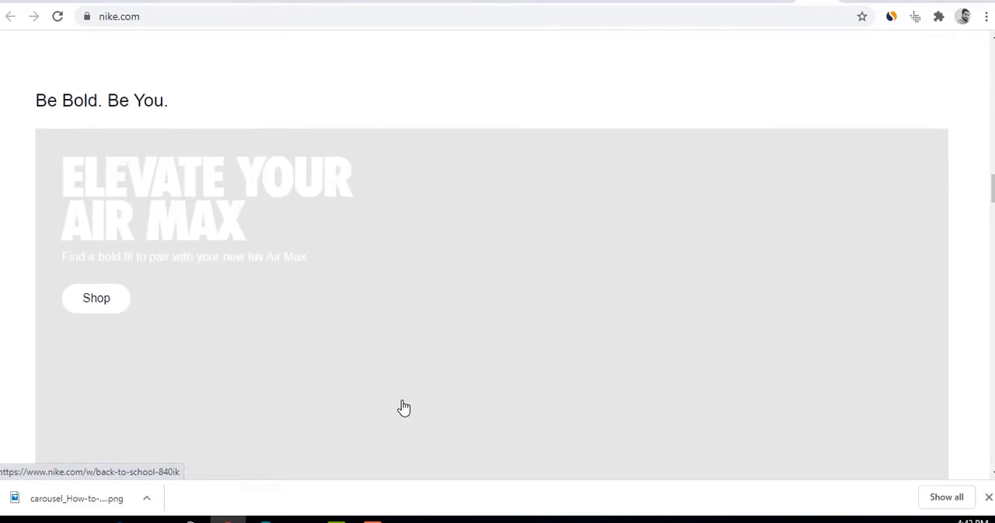
pyautogui.scroll(-7, 403, 406)
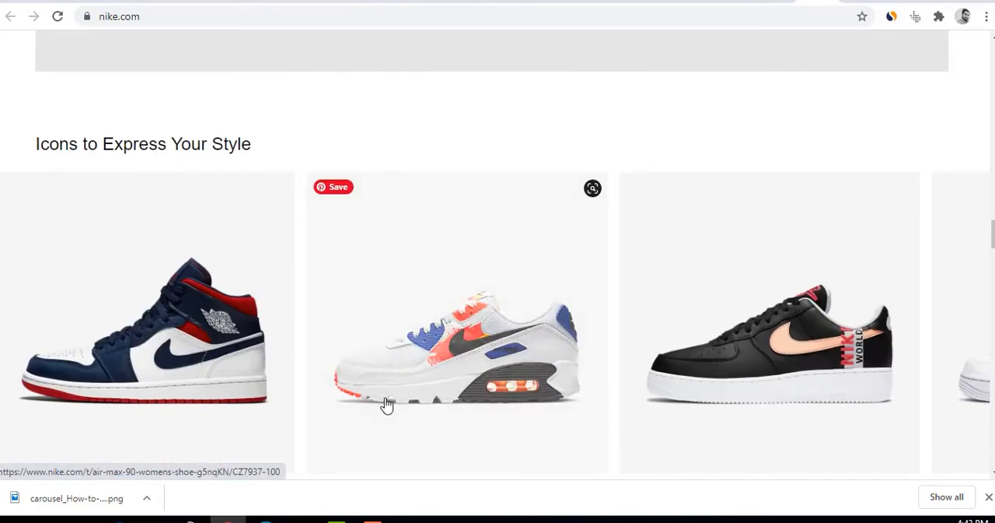
pyautogui.click(386, 405)
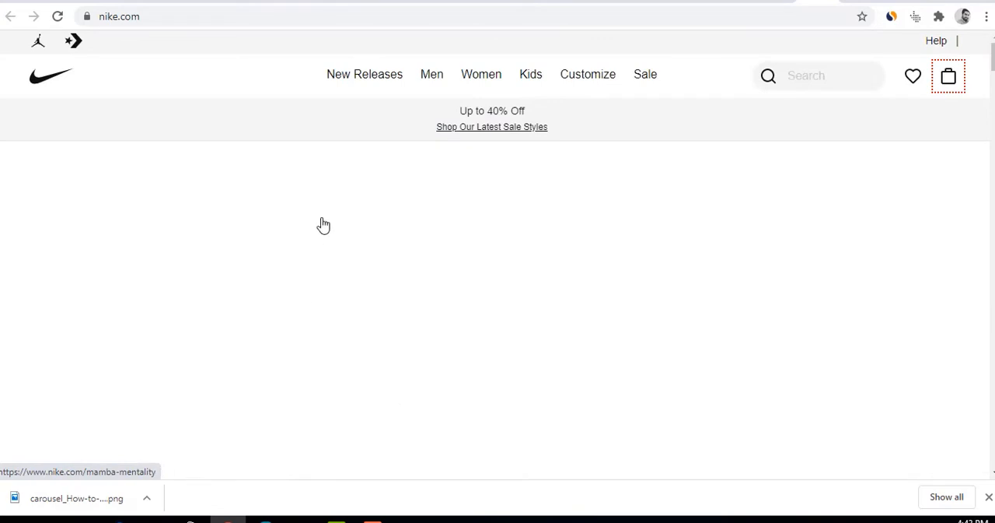
# Open Nike's Men page and look through Trending Footwear and the other sections down to the footer
pyautogui.click(432, 75)
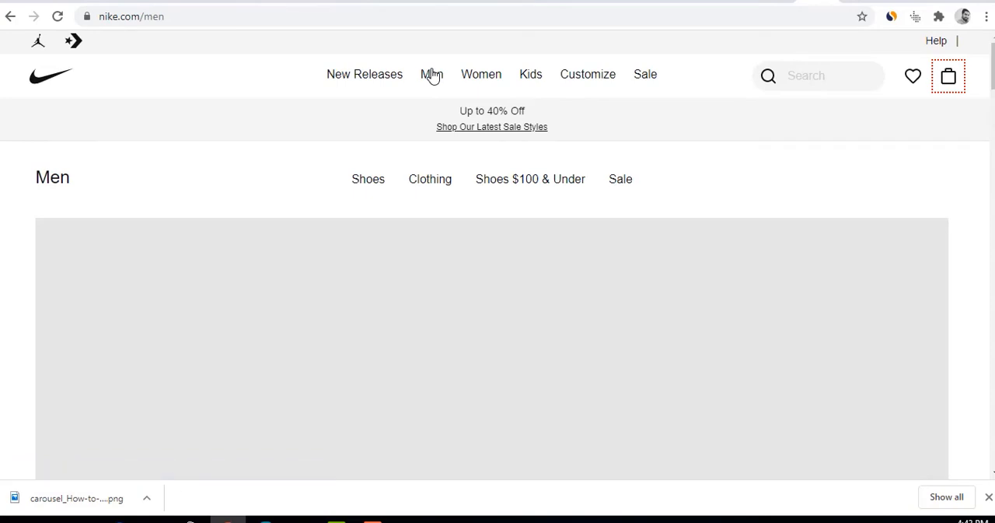
pyautogui.scroll(-5, 493, 278)
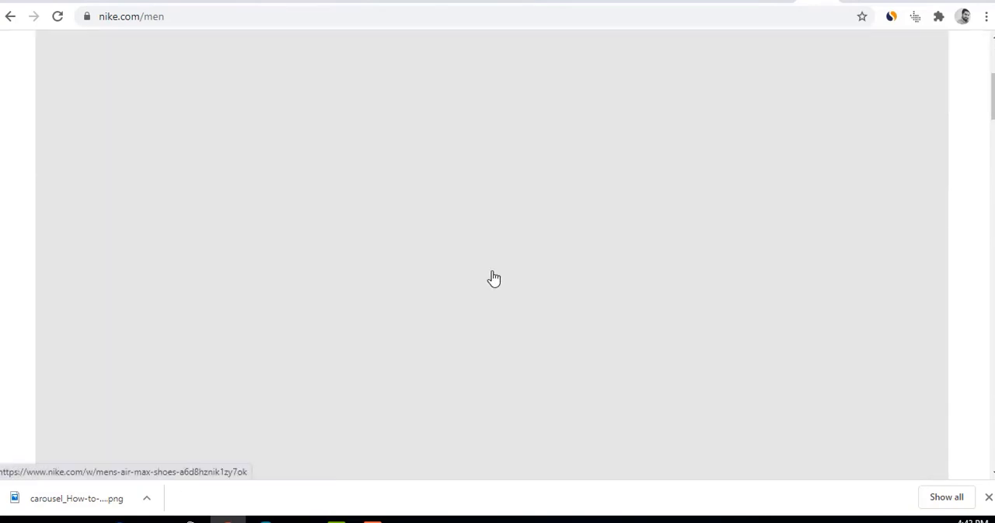
pyautogui.scroll(-10, 493, 276)
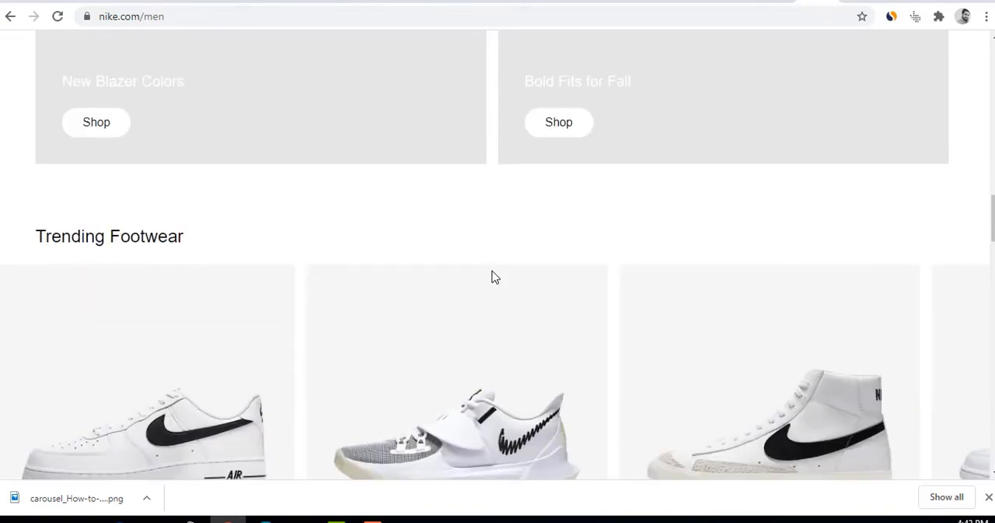
pyautogui.scroll(-3, 493, 278)
pyautogui.scroll(2, 485, 277)
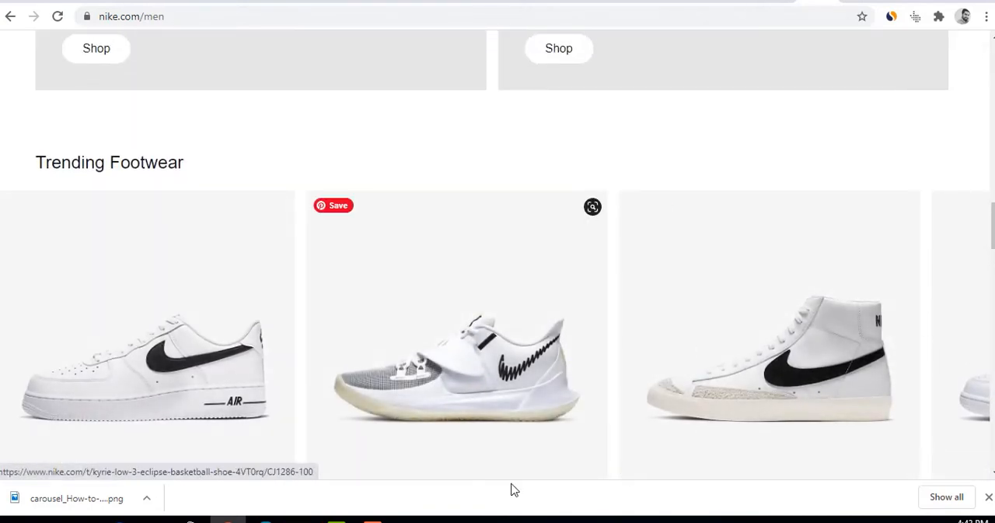
pyautogui.scroll(-3, 481, 402)
pyautogui.scroll(-4, 388, 282)
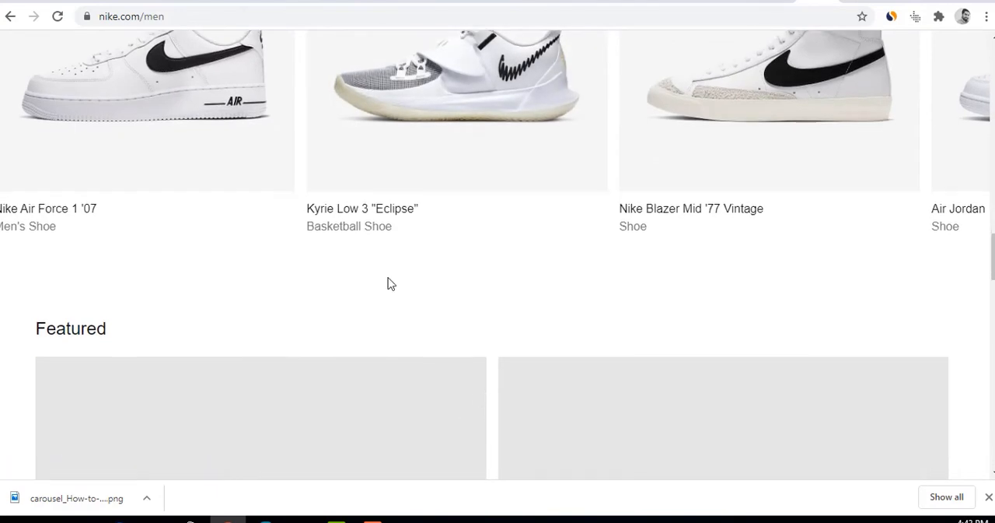
pyautogui.scroll(-5, 393, 292)
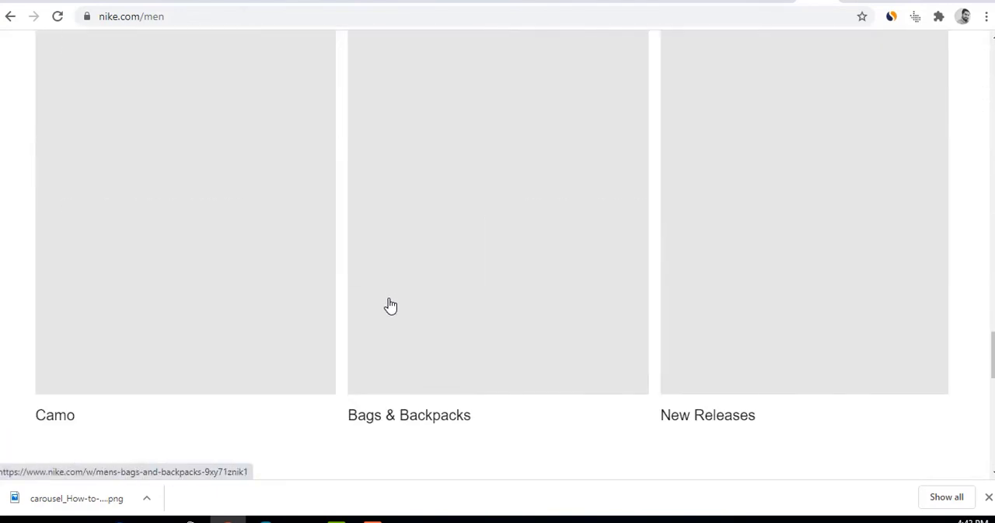
pyautogui.scroll(-5, 427, 400)
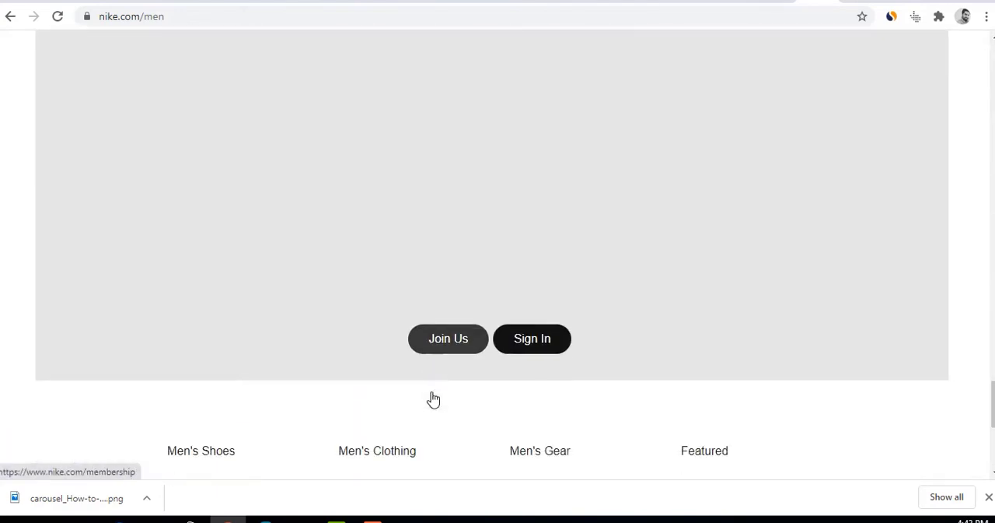
pyautogui.scroll(-4, 433, 399)
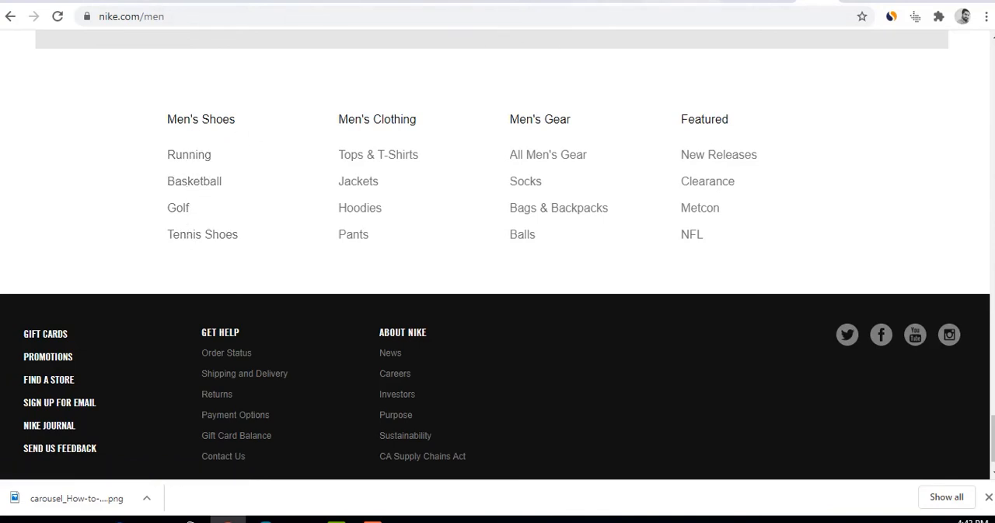
# Revisit the open Facebook carousel ad examples and the other image and shoe search results in their browser tabs
pyautogui.click(461, 1)
pyautogui.click(500, 1)
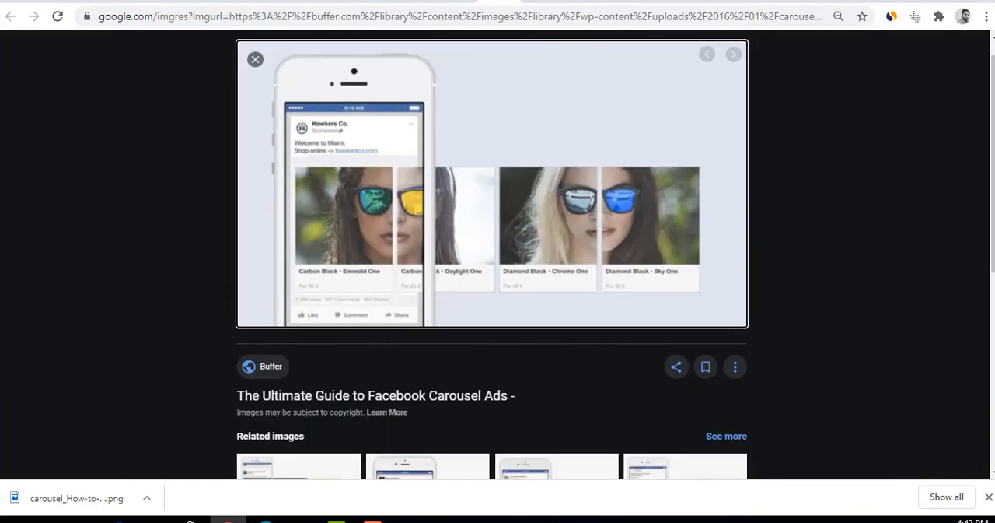
pyautogui.click(538, 2)
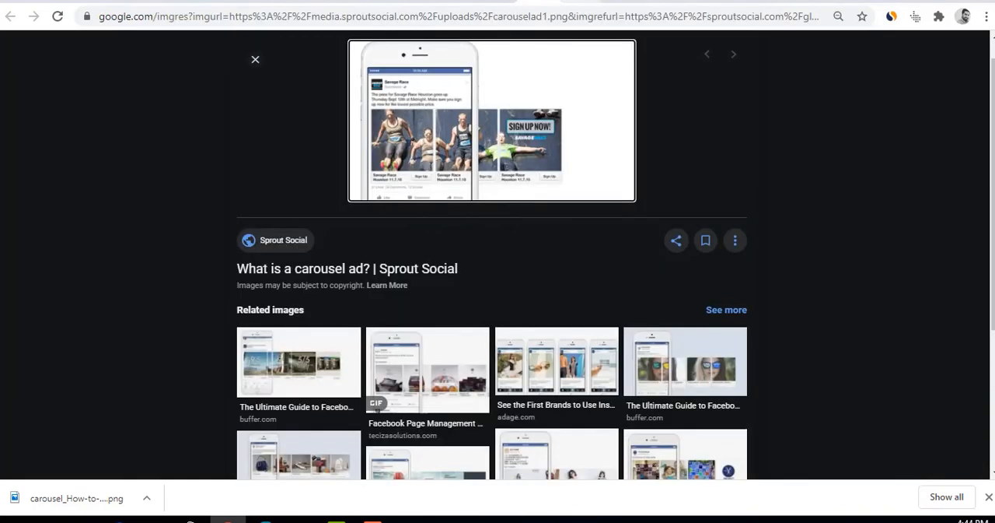
pyautogui.click(578, 2)
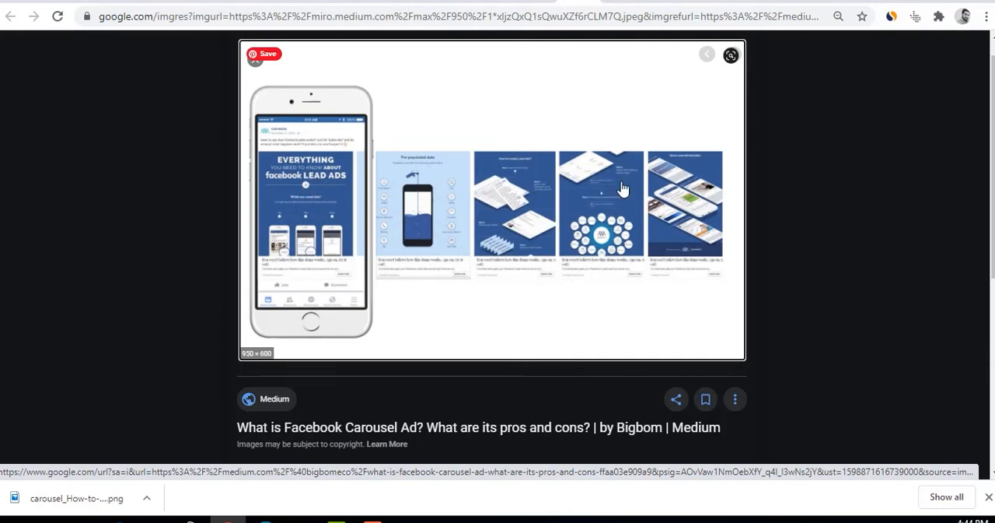
pyautogui.click(620, 1)
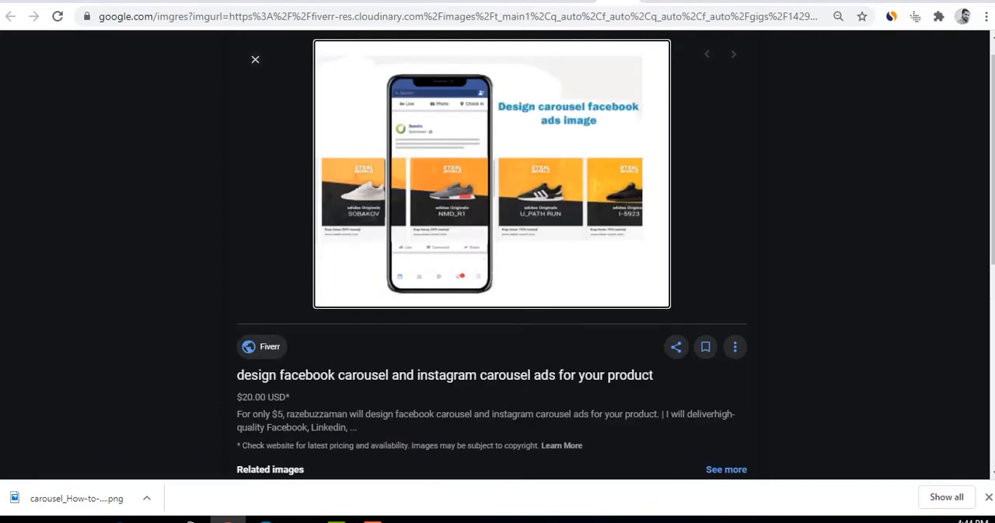
pyautogui.click(658, 1)
pyautogui.click(696, 1)
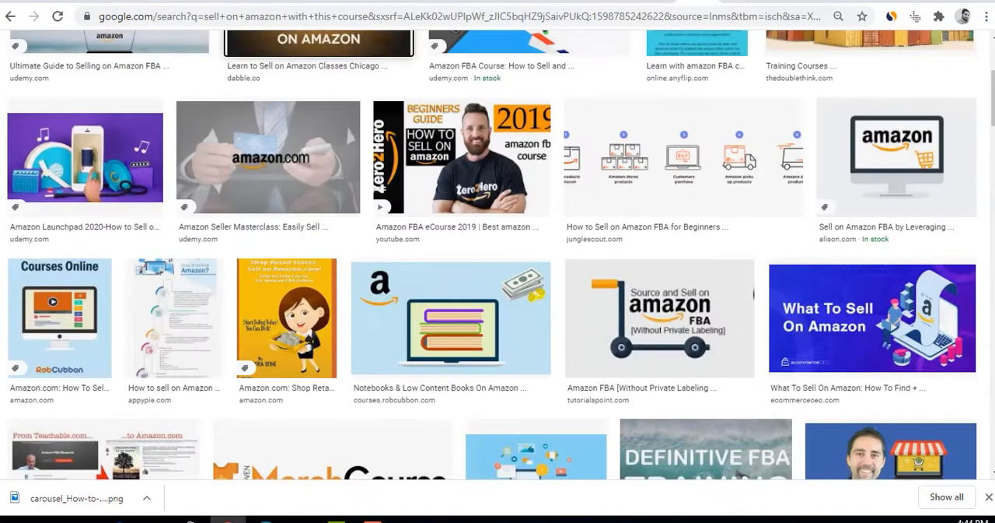
pyautogui.click(735, 1)
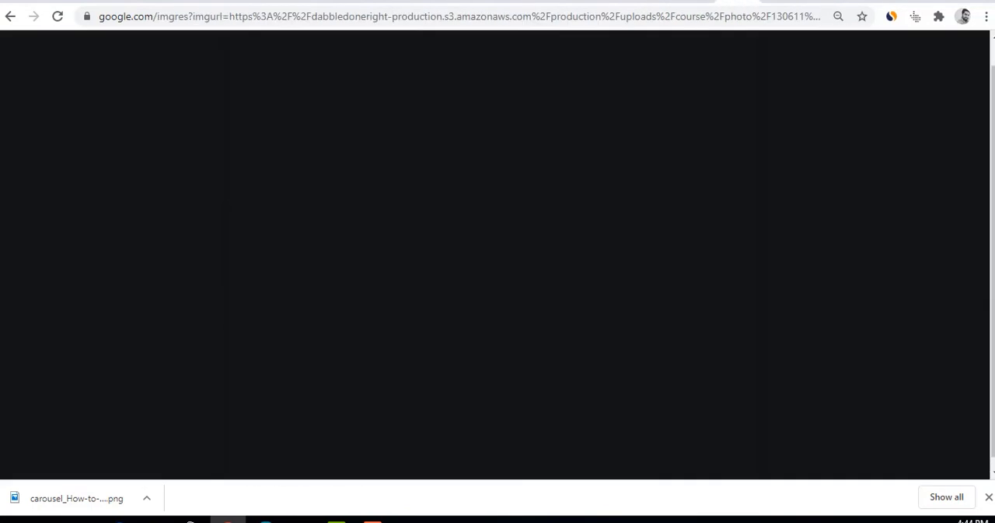
pyautogui.click(785, 1)
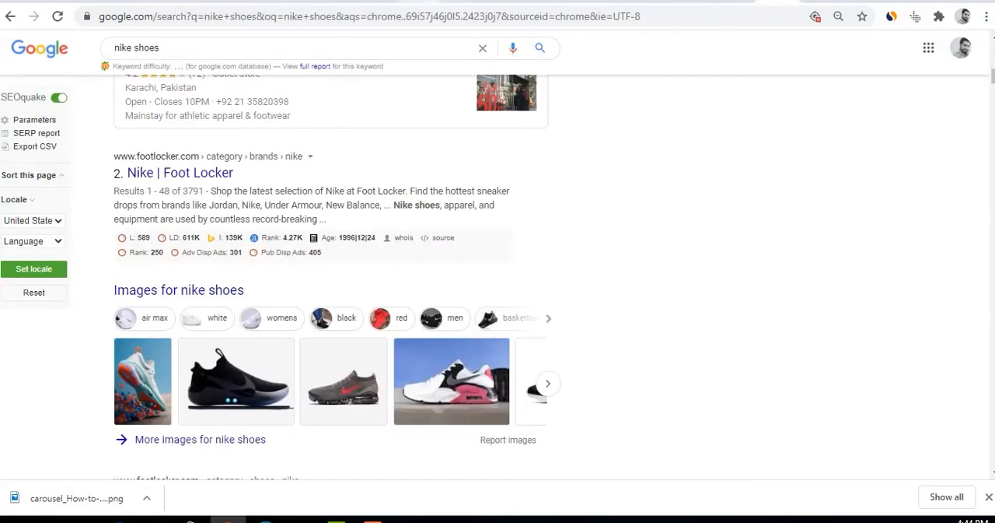
# Switch back to the ad editor in Ads Manager and highlight the Collection format's name under Ad Setup
pyautogui.click(657, 1)
pyautogui.click(379, 2)
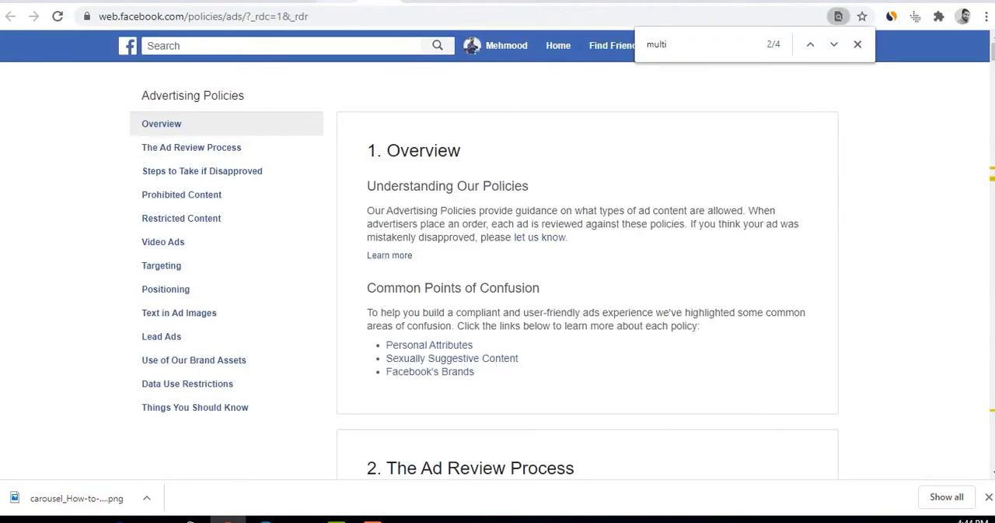
pyautogui.click(327, 2)
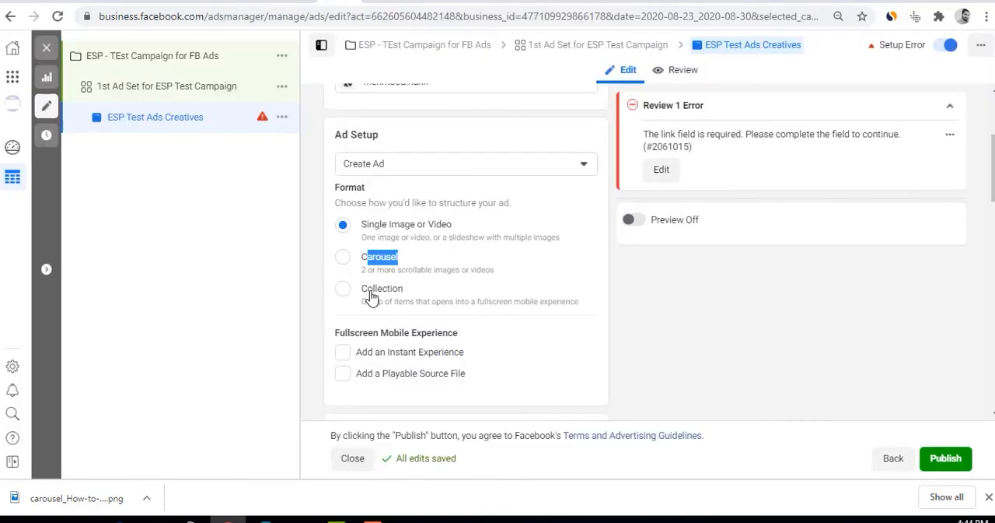
pyautogui.moveTo(361, 291); pyautogui.dragTo(418, 293)
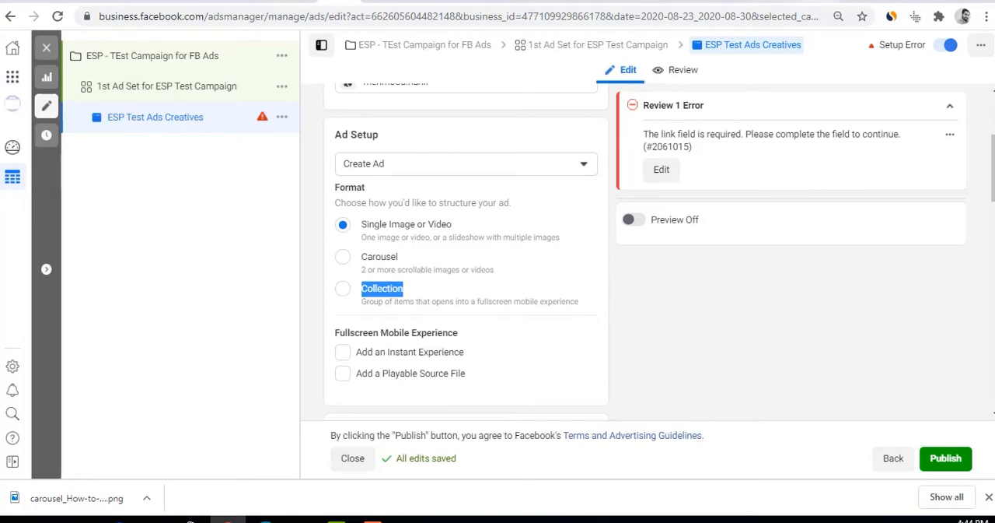
# Search Google in a new browser tab for images of "facebook collection ads examples"
pyautogui.hotkey('ctrl', 't')
pyautogui.write('colle')
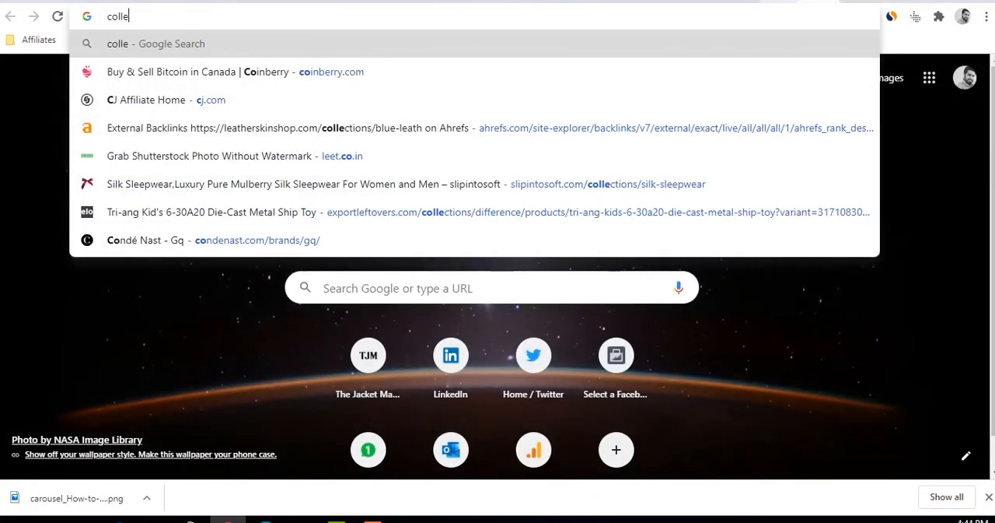
pyautogui.press('BackSpace')
pyautogui.press('BackSpace')
pyautogui.press('BackSpace')
pyautogui.press('BackSpace')
pyautogui.write('faceboo')
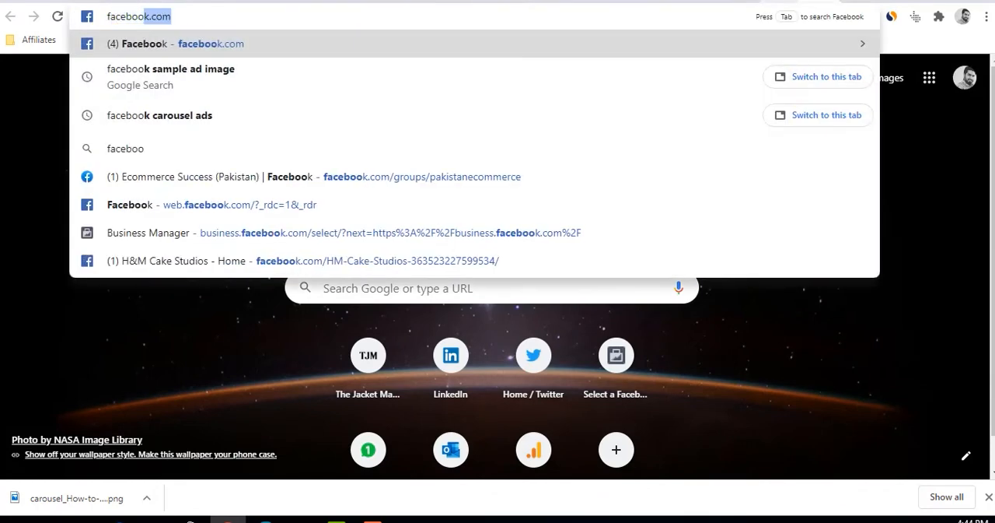
pyautogui.write('k collectio')
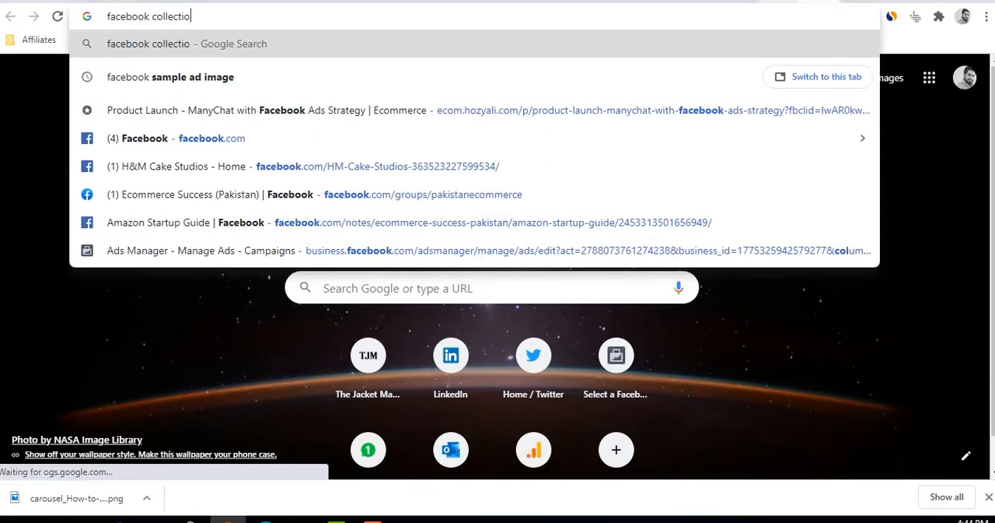
pyautogui.write('n ads exa')
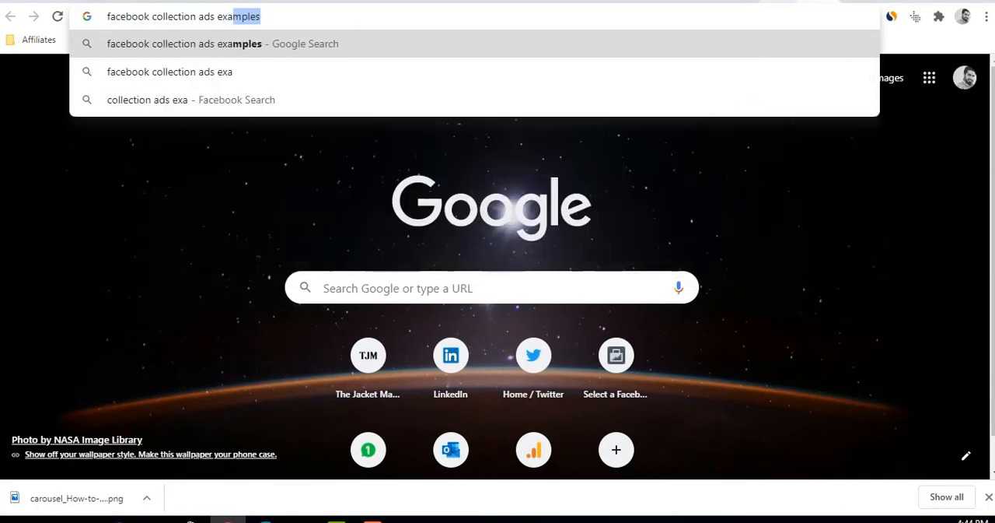
pyautogui.press('Return')
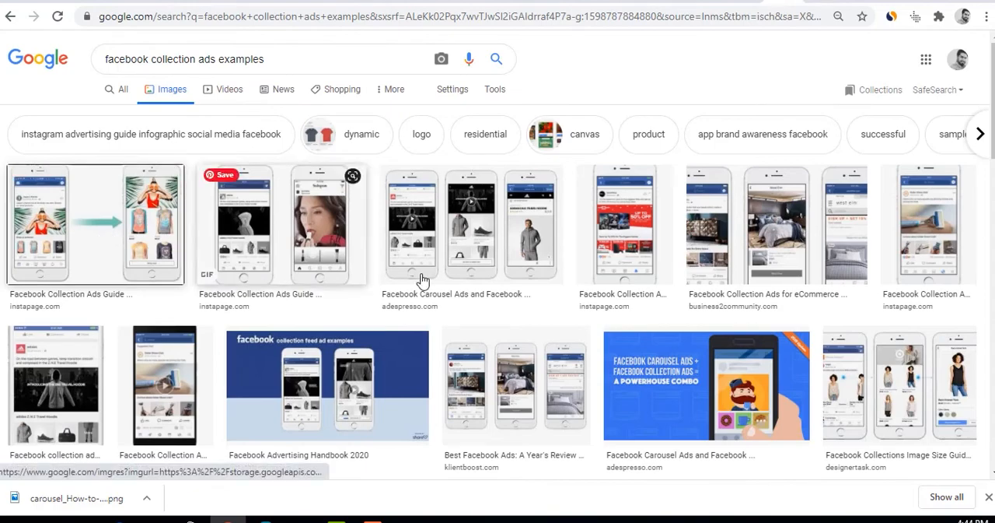
# Look through the collection ad image results and open individual examples, including AdEspresso's three-phone adidas image, in separate tabs
pyautogui.click(485, 245)
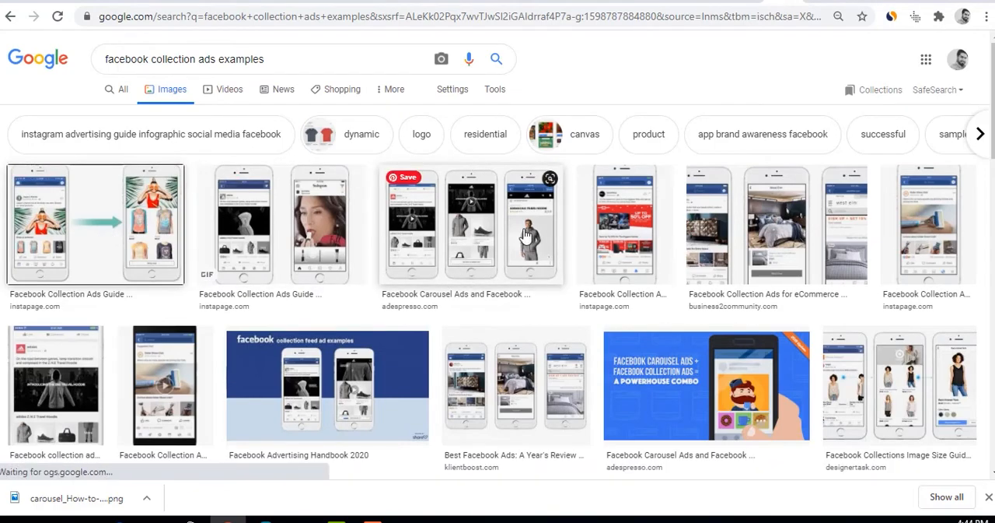
pyautogui.scroll(-5, 501, 345)
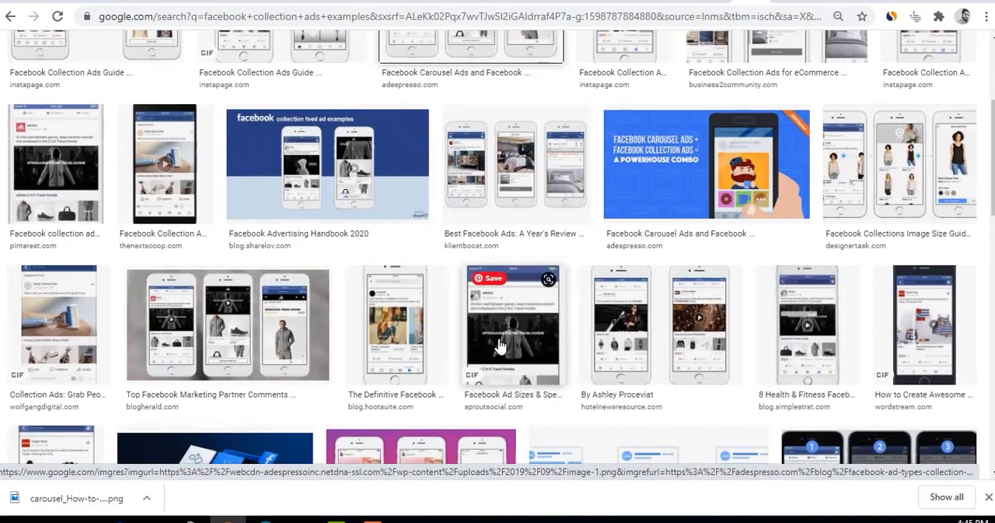
pyautogui.scroll(-4, 500, 345)
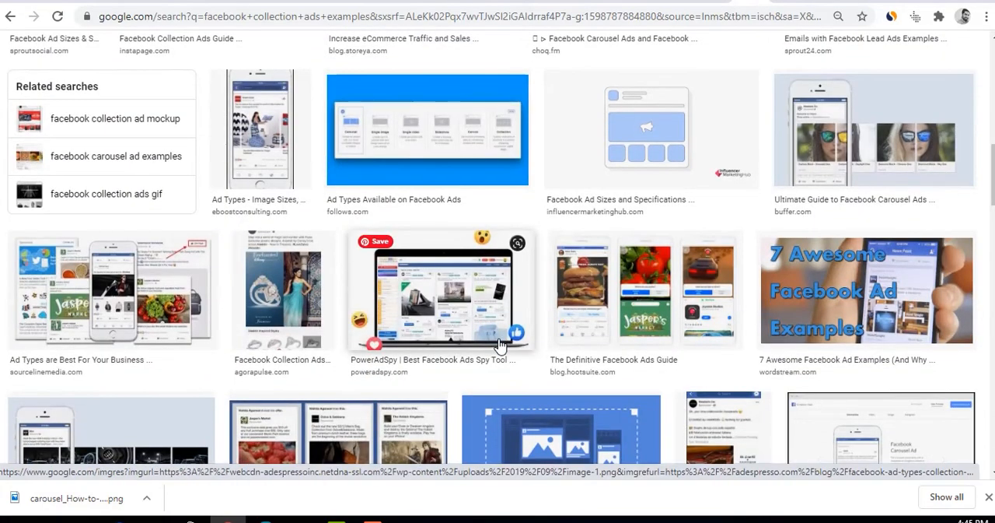
pyautogui.scroll(-4, 501, 345)
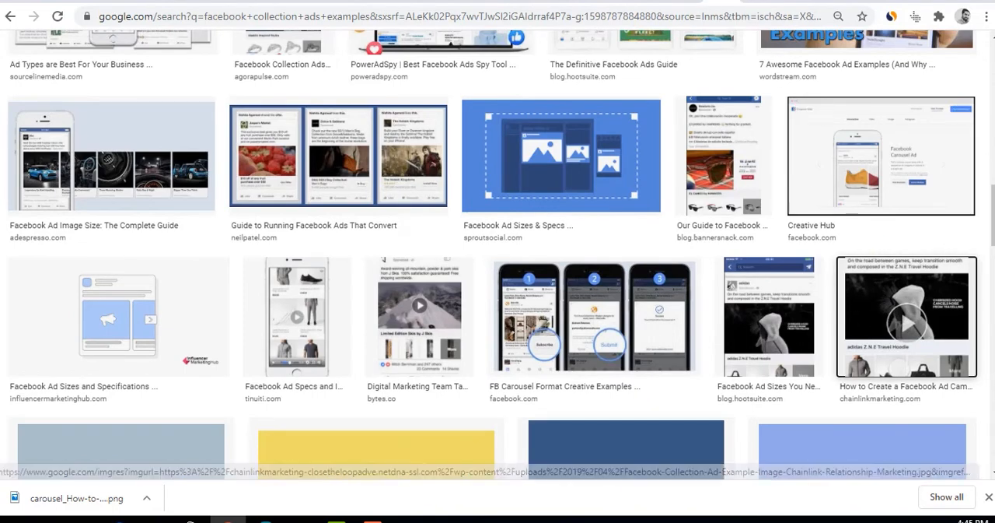
# Compare the opened Instapage, AdEspresso and Chainlink collection ad examples with Buffer's Hawkers carousel ad
pyautogui.click(740, 2)
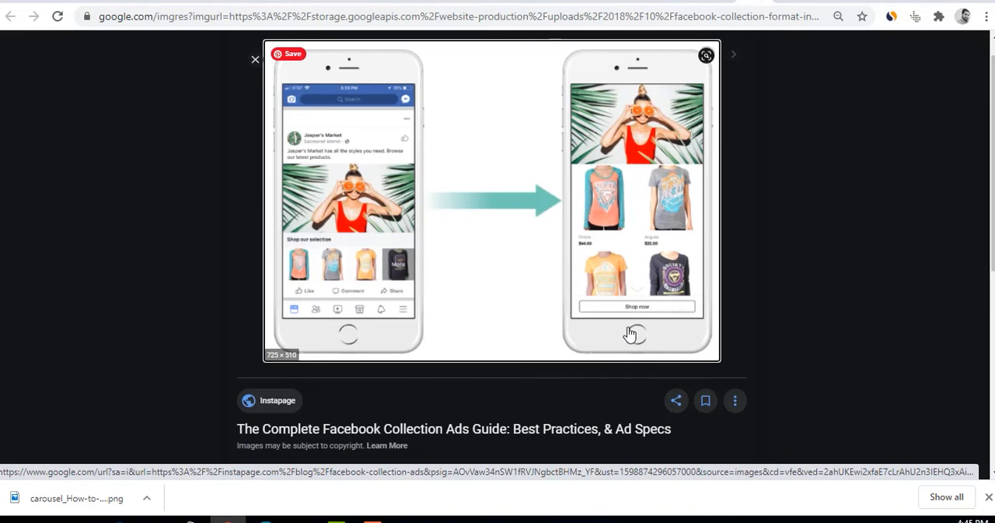
pyautogui.click(788, 2)
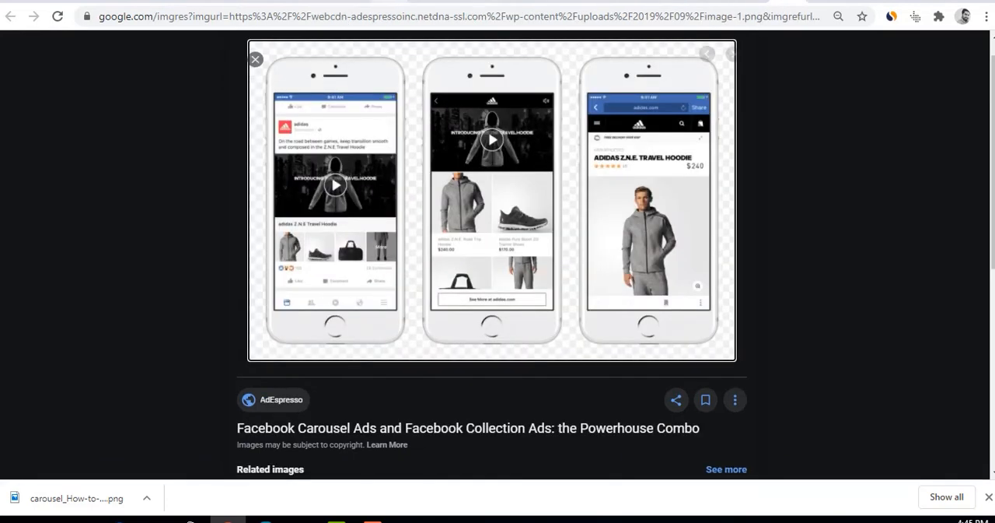
pyautogui.click(420, 1)
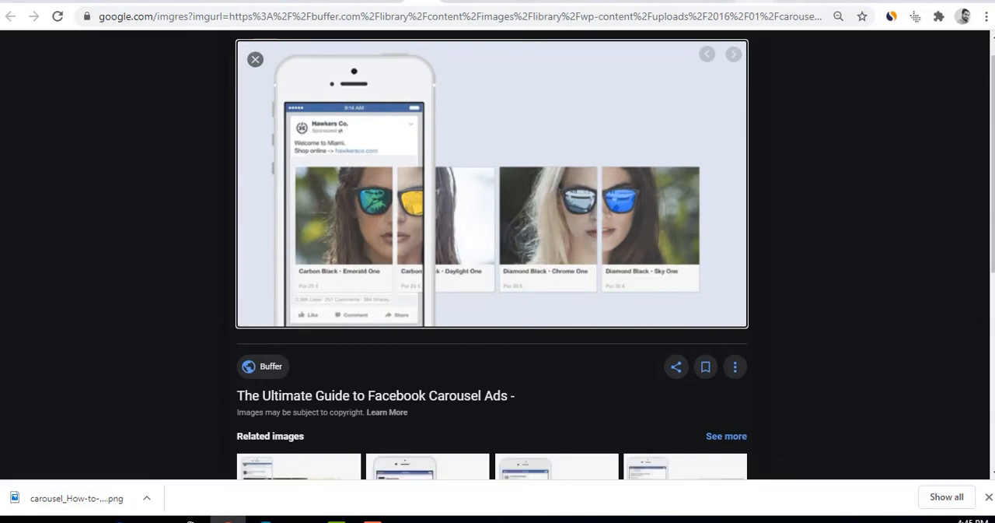
pyautogui.click(745, 2)
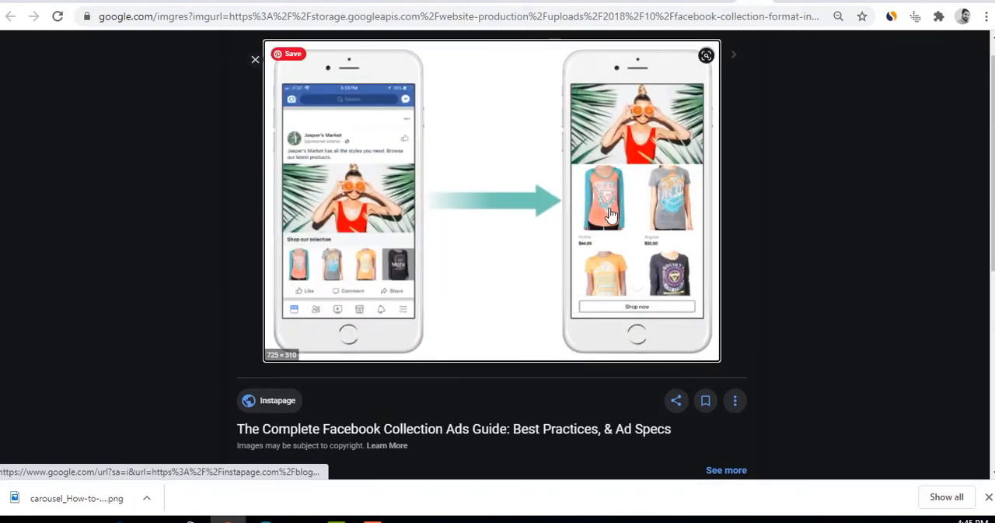
pyautogui.click(785, 1)
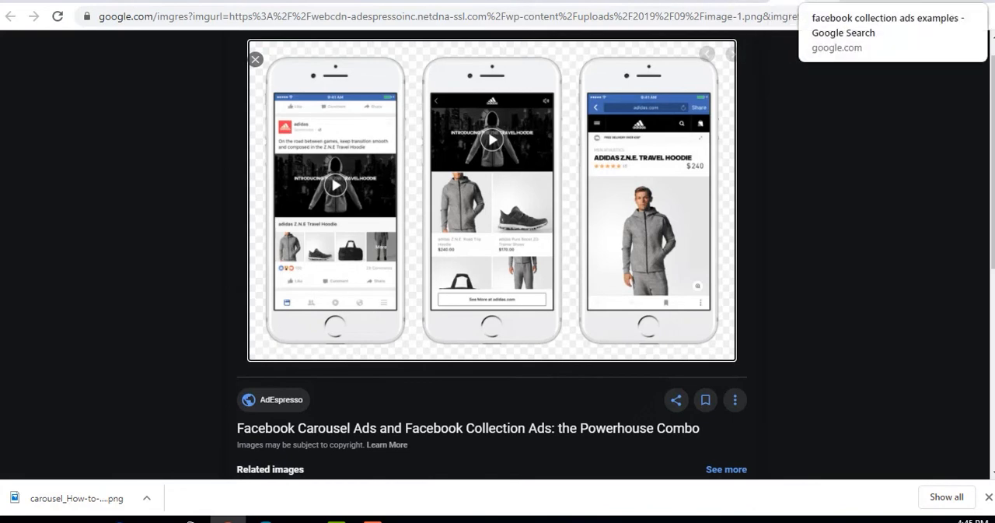
pyautogui.click(821, 1)
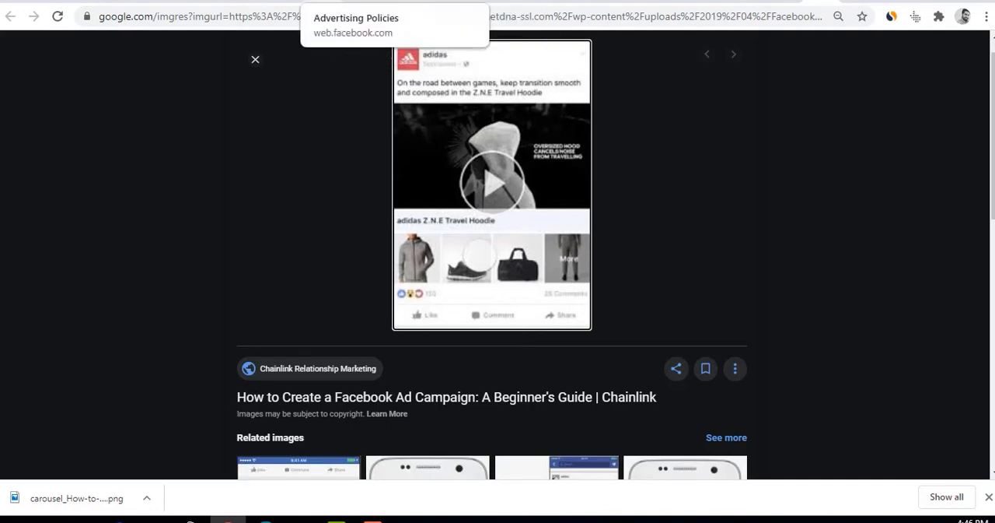
# Switch back to the ad editor in Ads Manager, highlight the Fullscreen Mobile Experience heading and read its help note
pyautogui.click(319, 3)
pyautogui.hotkey('ctrl', 'Tab')
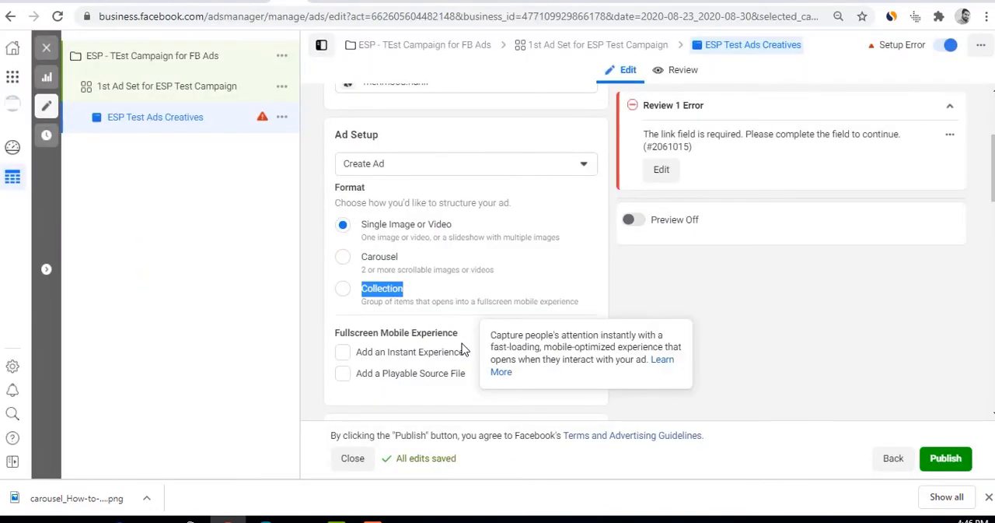
pyautogui.scroll(-3, 389, 342)
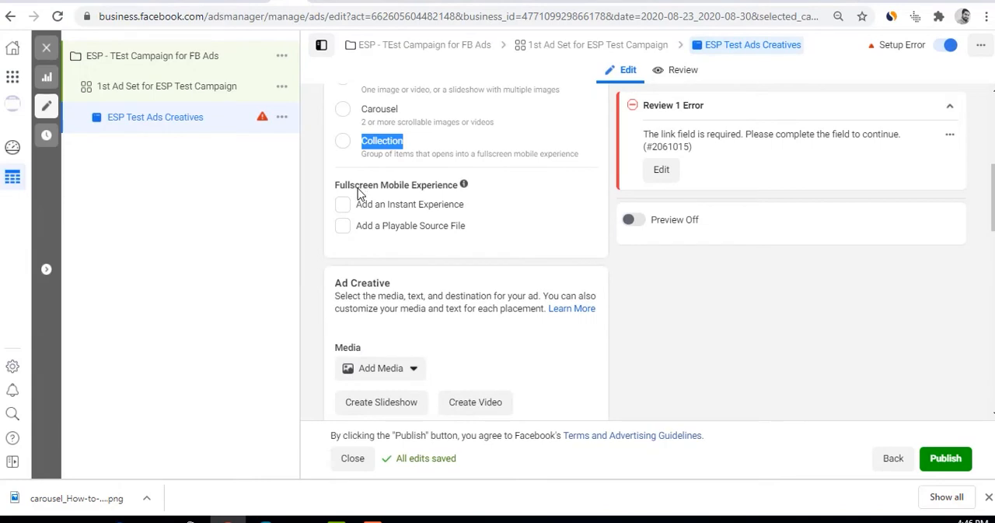
pyautogui.moveTo(334, 188); pyautogui.dragTo(464, 191)
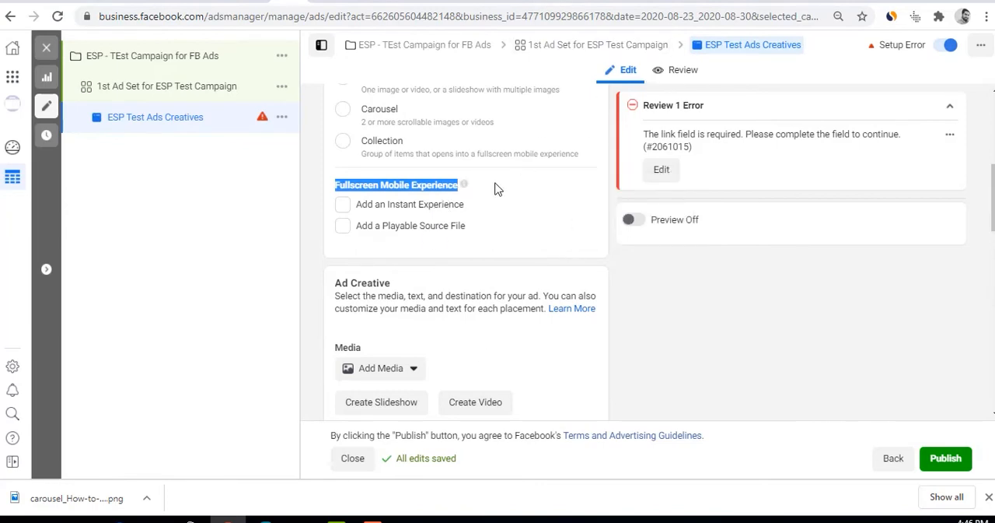
pyautogui.moveTo(468, 190)
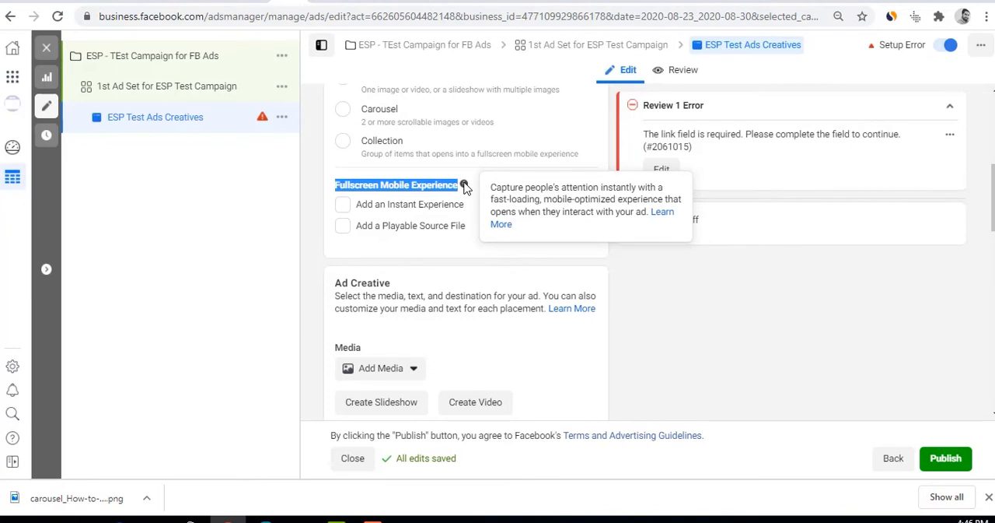
pyautogui.click(709, 318)
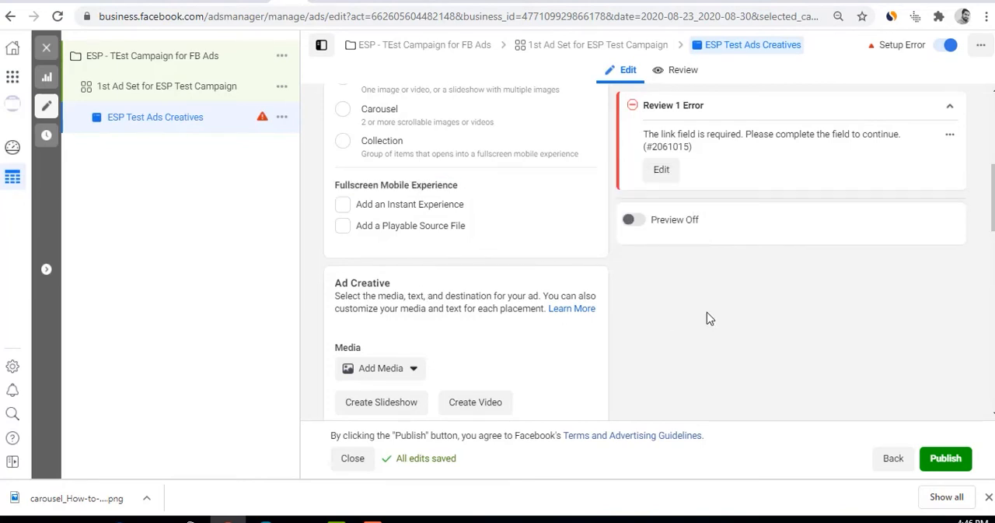
# Review the ad's Format options and turn on the ad preview
pyautogui.scroll(3, 482, 329)
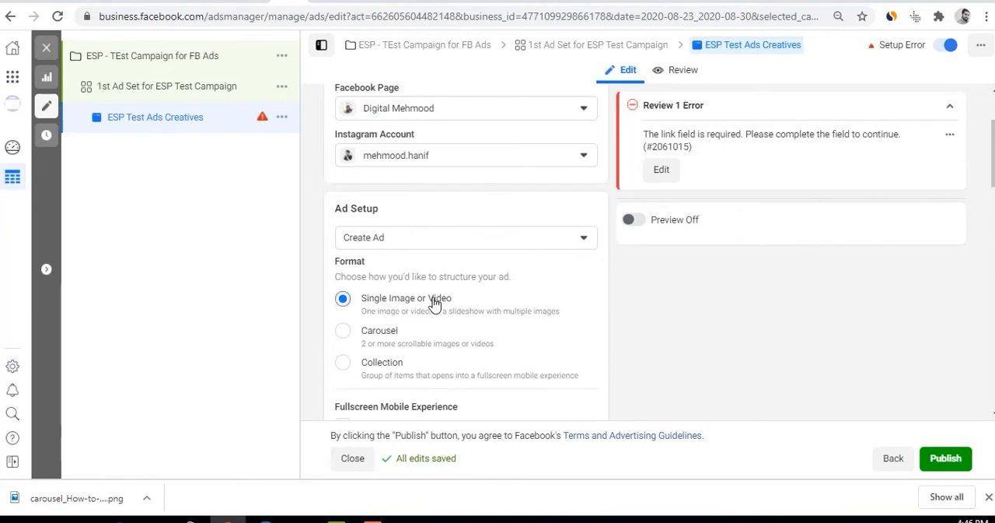
pyautogui.scroll(-5, 434, 303)
pyautogui.click(642, 223)
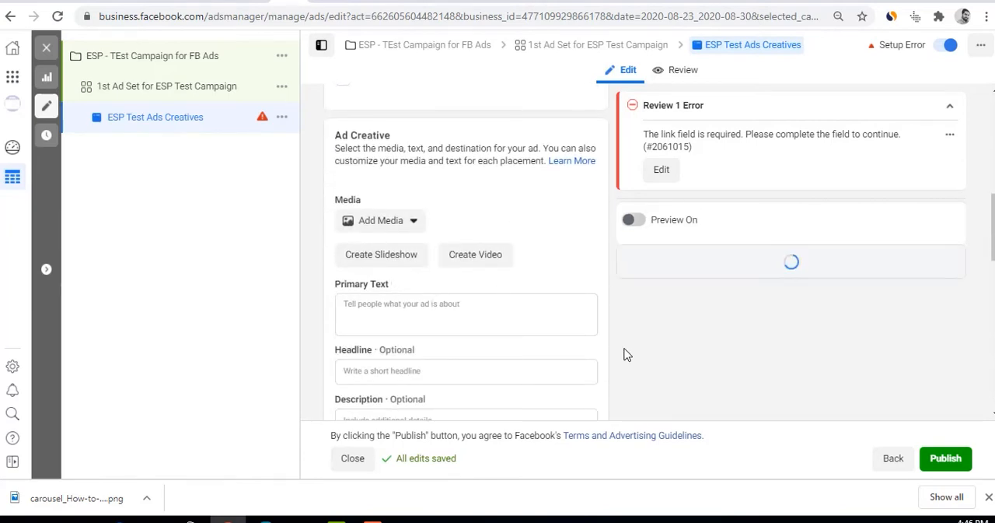
# Add the 1200 × 630 account image about researching competitors' Facebook ads as the ad's media, without uploading a new file
pyautogui.click(390, 223)
pyautogui.click(385, 251)
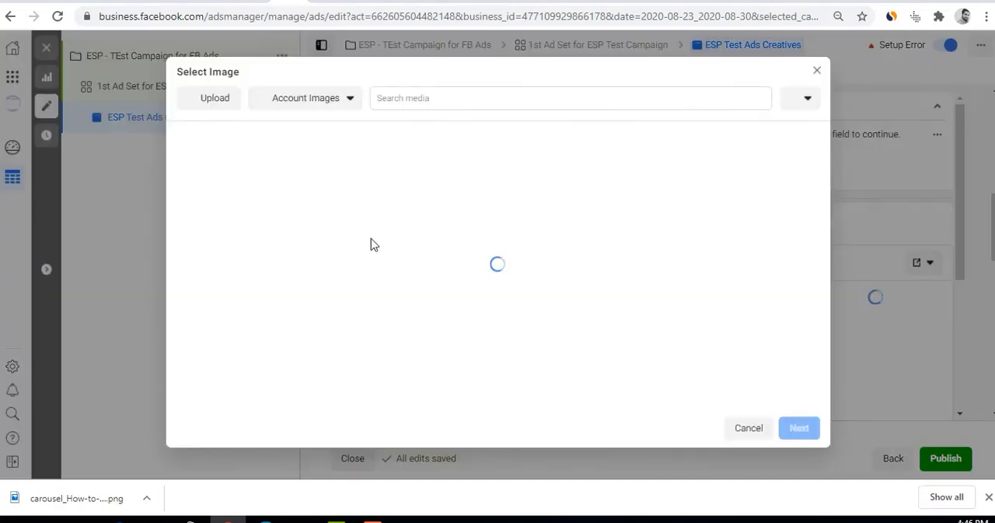
pyautogui.click(238, 101)
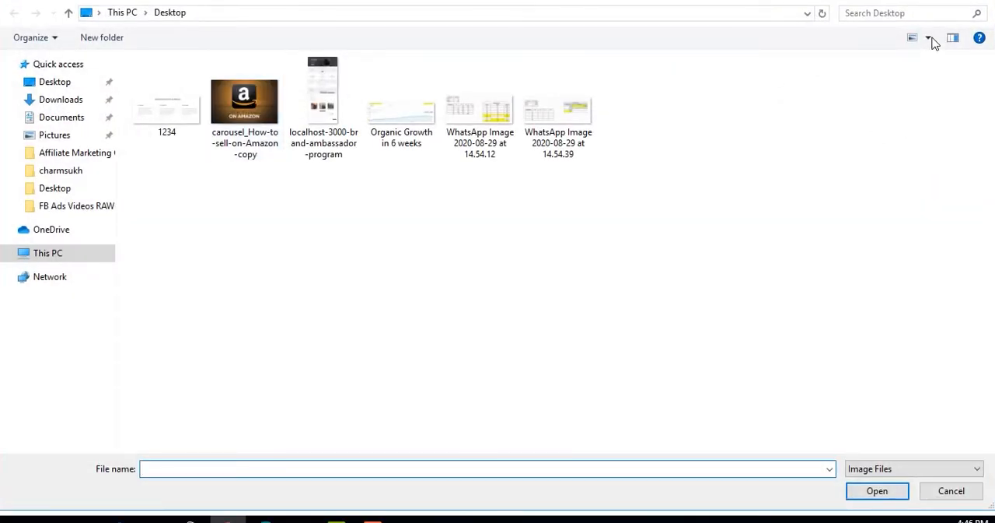
pyautogui.click(986, 4)
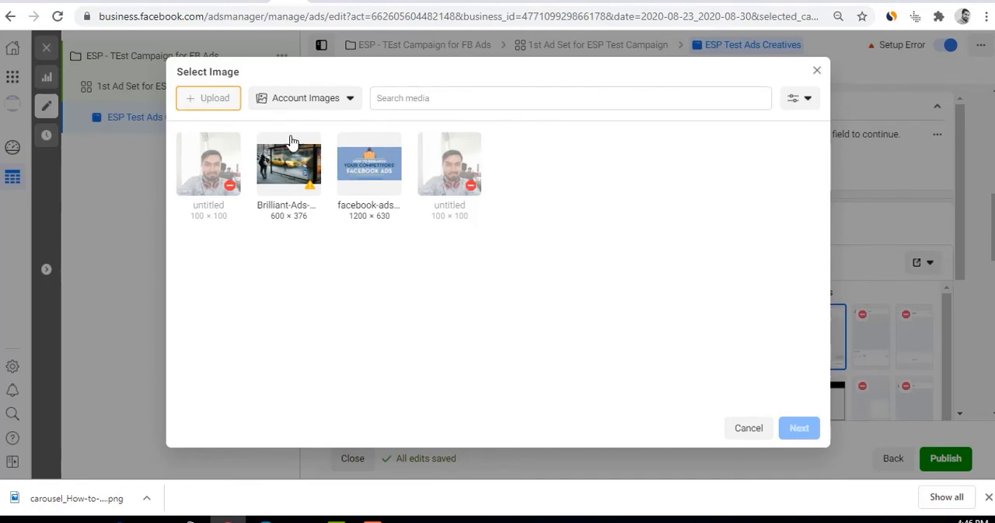
pyautogui.click(350, 185)
pyautogui.click(799, 428)
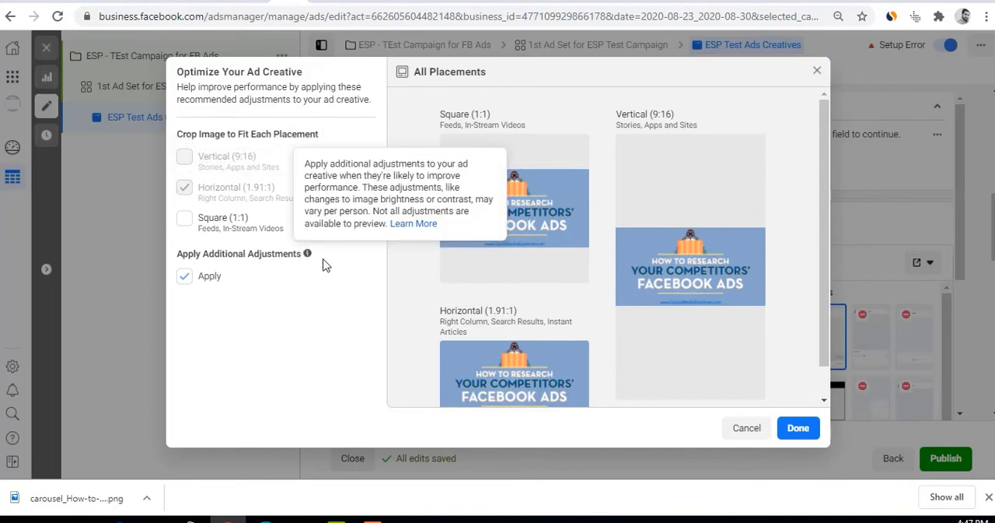
# Review the image in the square, vertical and horizontal placements and accept the creative settings with additional adjustments applied
pyautogui.scroll(-1, 596, 352)
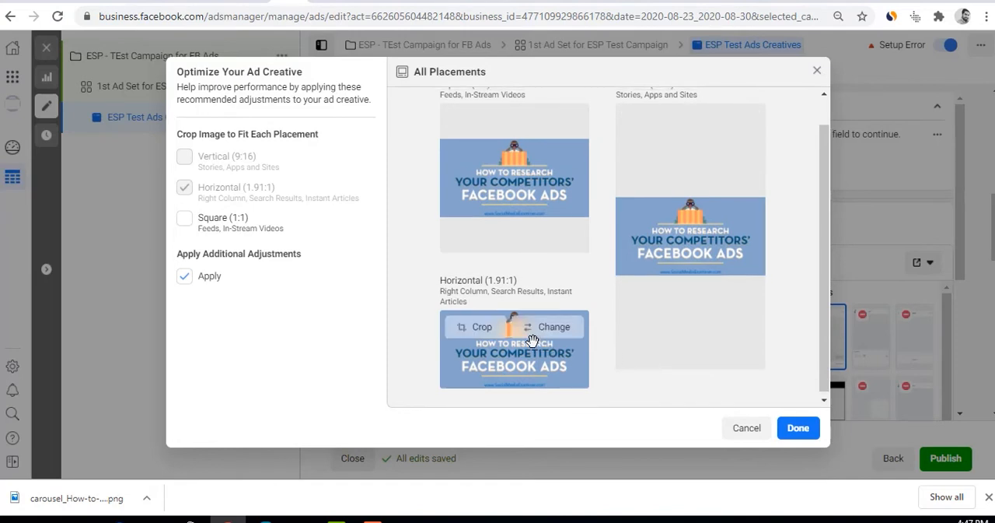
pyautogui.scroll(1, 513, 319)
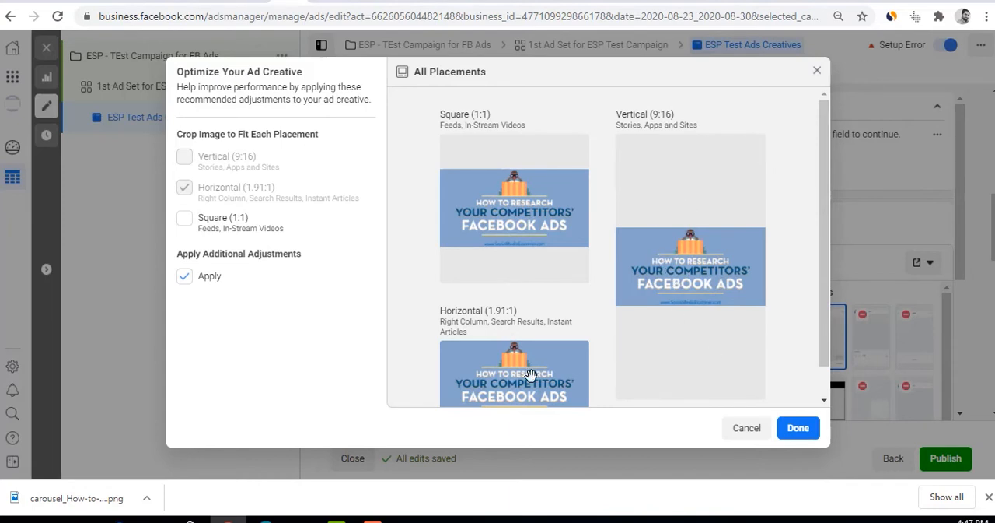
pyautogui.click(814, 440)
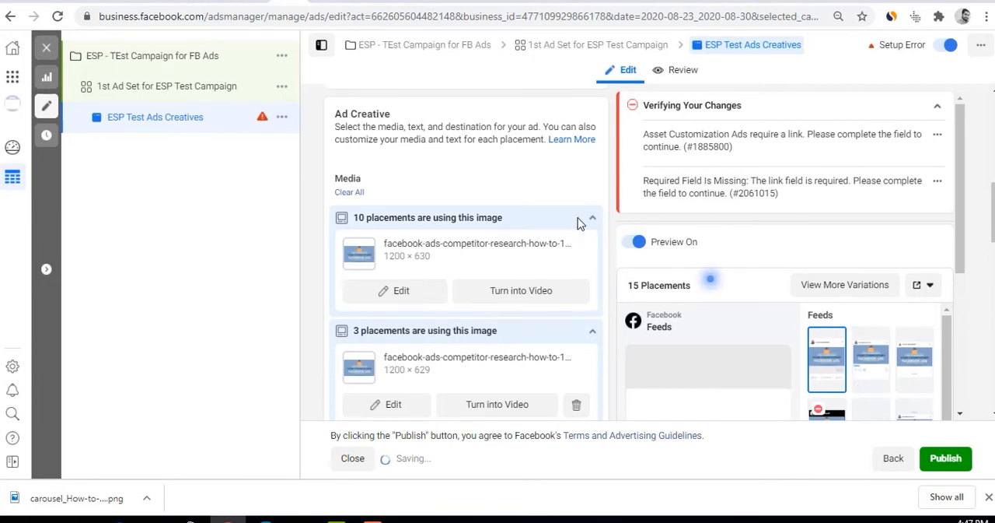
# Open the list of editable placements under Ad Creative and look through the placement groups and single placements down to Facebook Video Feeds
pyautogui.scroll(-1, 526, 232)
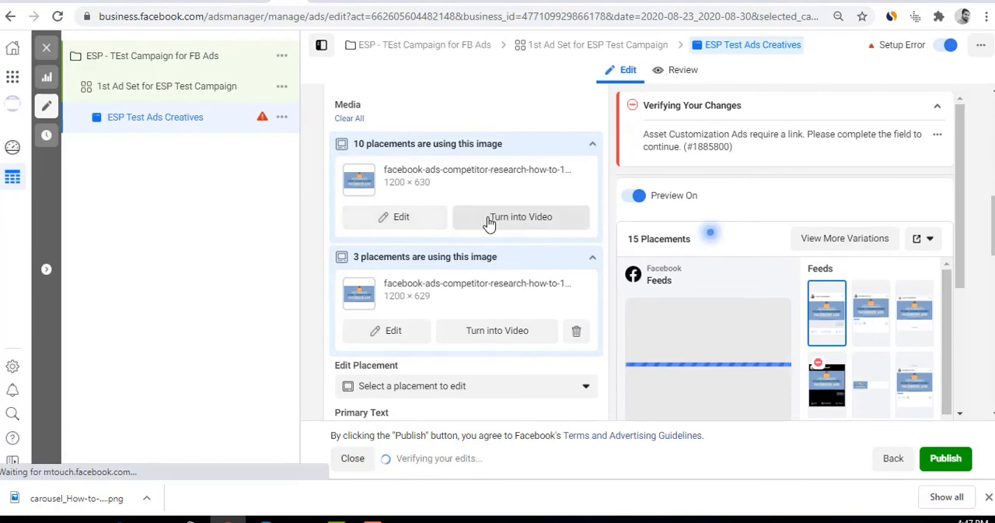
pyautogui.scroll(-1, 490, 224)
pyautogui.scroll(-1, 490, 224)
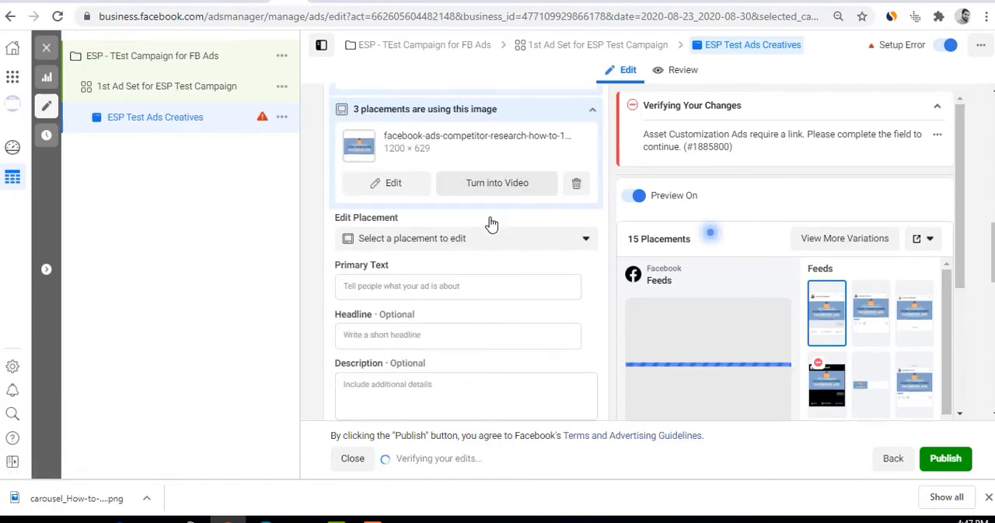
pyautogui.click(398, 242)
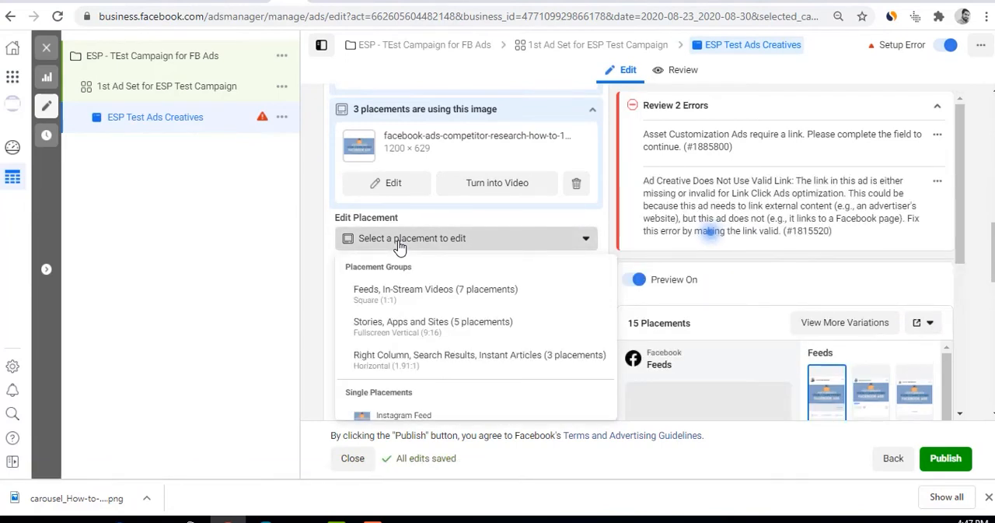
pyautogui.scroll(-4, 404, 299)
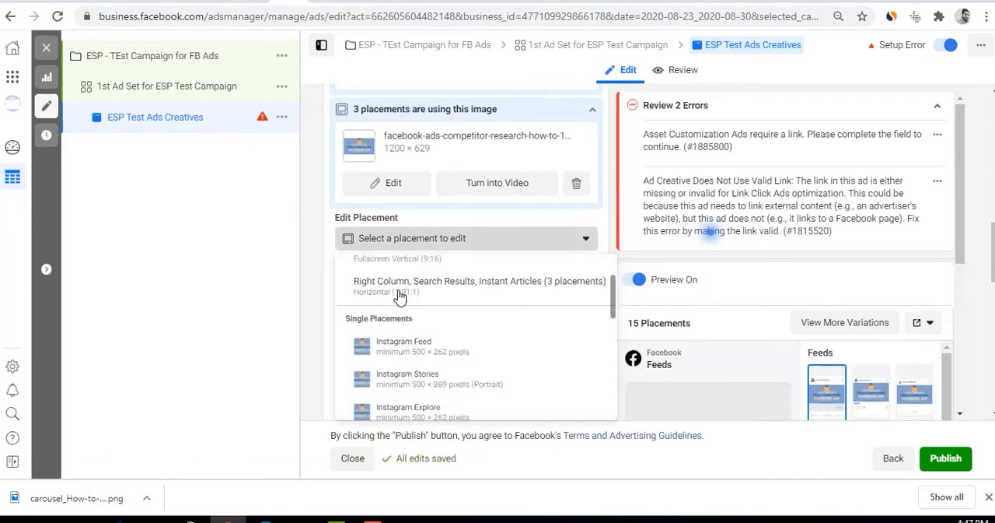
pyautogui.scroll(-3, 416, 308)
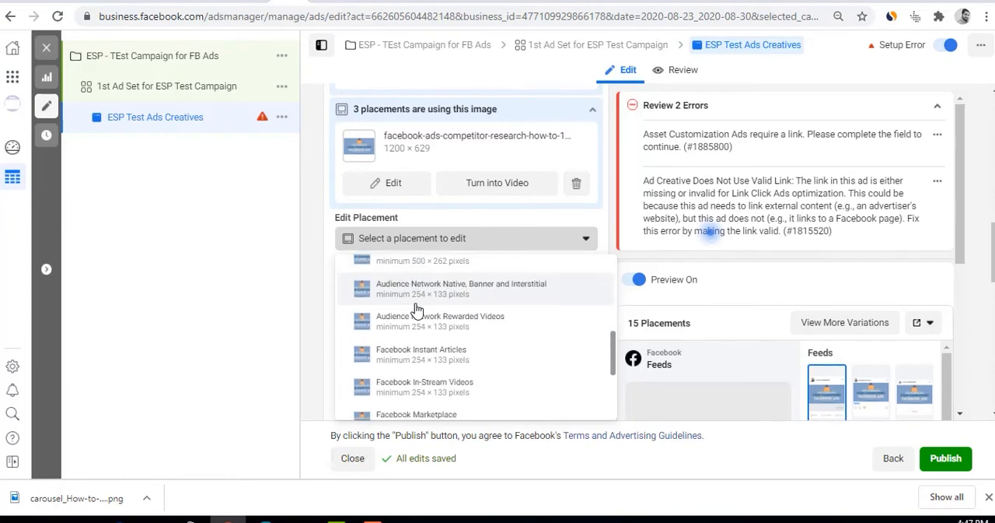
pyautogui.scroll(-3, 457, 359)
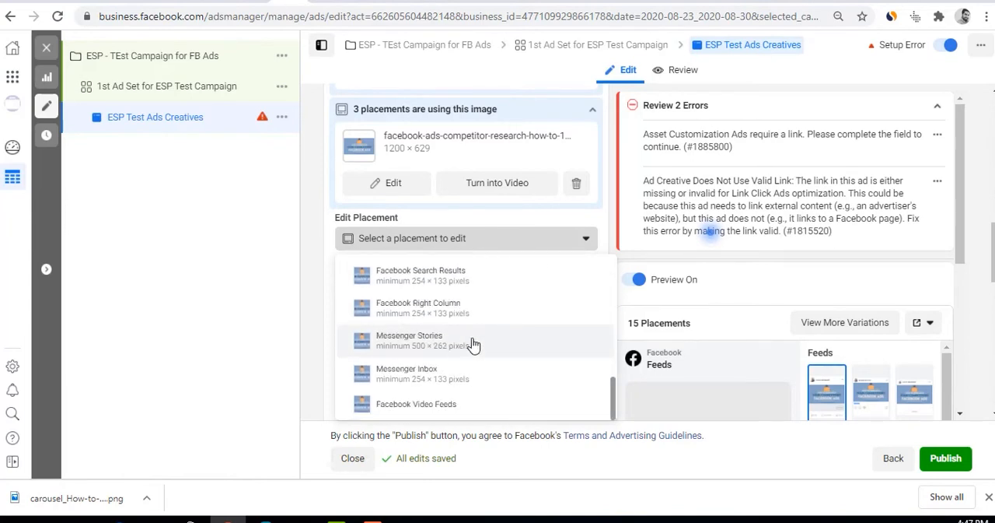
# Close the list of editable placements and review the setup errors about the ad's missing link
pyautogui.scroll(1, 433, 260)
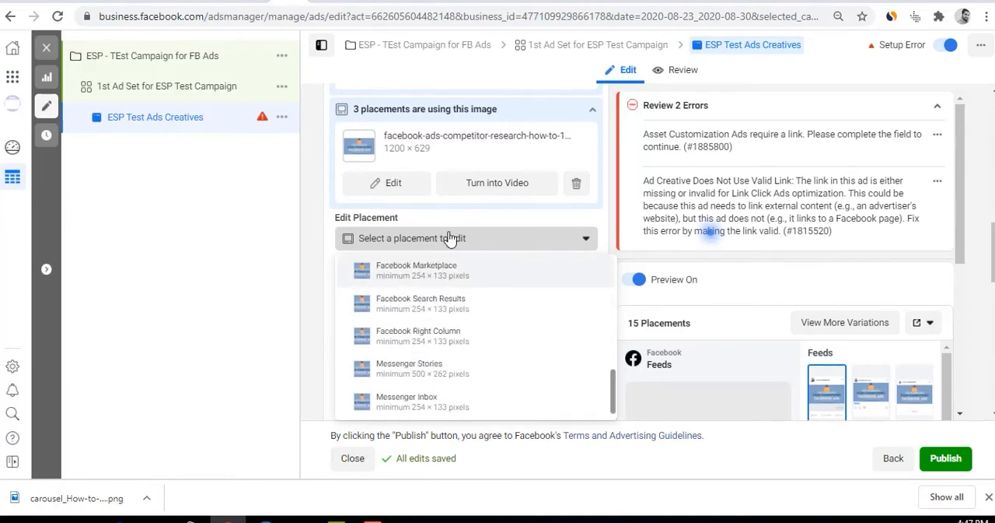
pyautogui.click(451, 238)
pyautogui.scroll(-1, 435, 280)
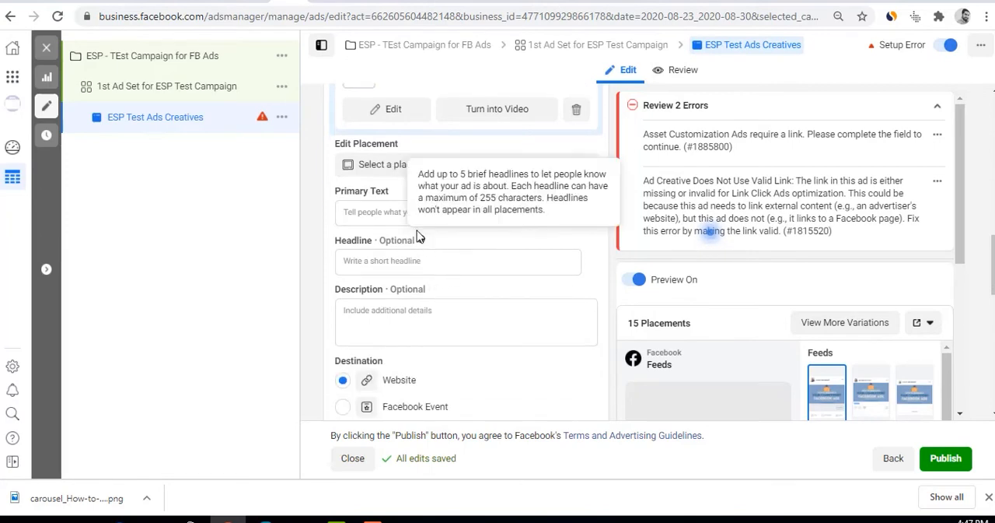
pyautogui.click(372, 218)
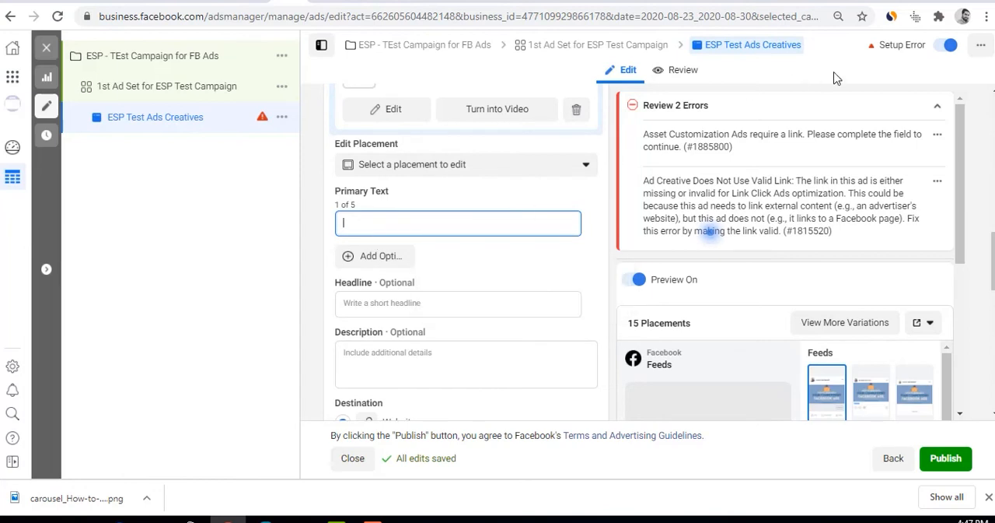
pyautogui.moveTo(725, 135); pyautogui.dragTo(815, 136)
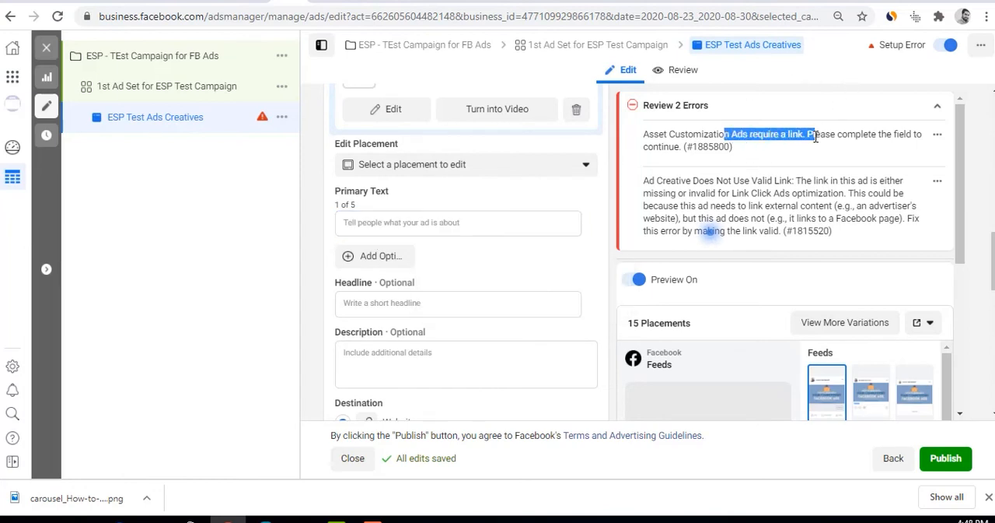
pyautogui.scroll(-1, 790, 136)
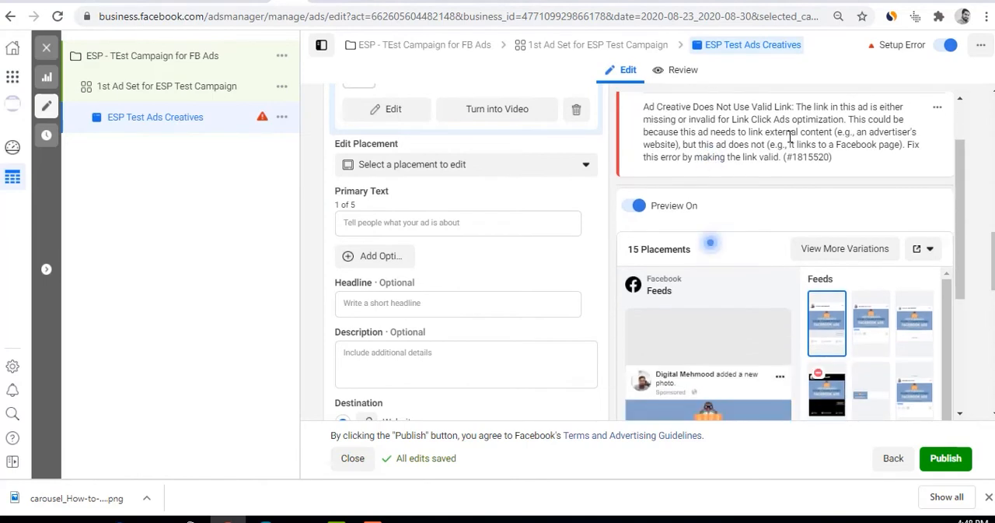
# Keep Website as the ad's destination and enter the advertiser's own website address as the Website URL
pyautogui.scroll(-2, 405, 332)
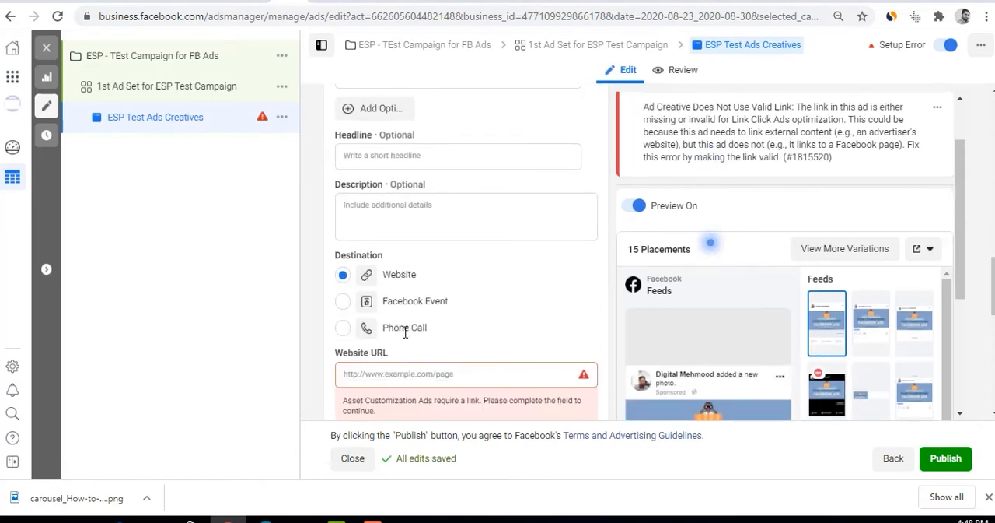
pyautogui.click(405, 377)
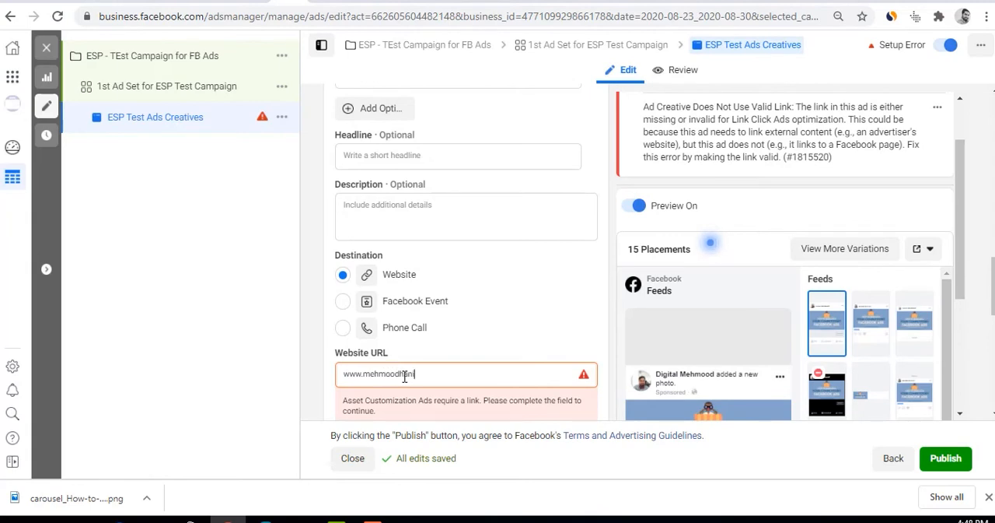
pyautogui.click(499, 332)
pyautogui.scroll(4, 599, 340)
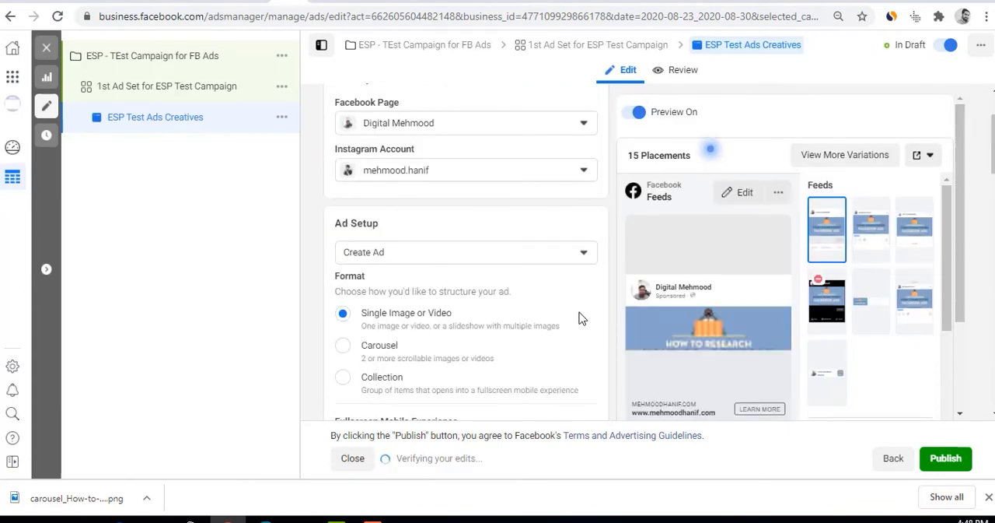
# Review the ad's destination settings down to Call to Action and the payment method error, and collapse the error list
pyautogui.scroll(-4, 573, 325)
pyautogui.scroll(-7, 542, 379)
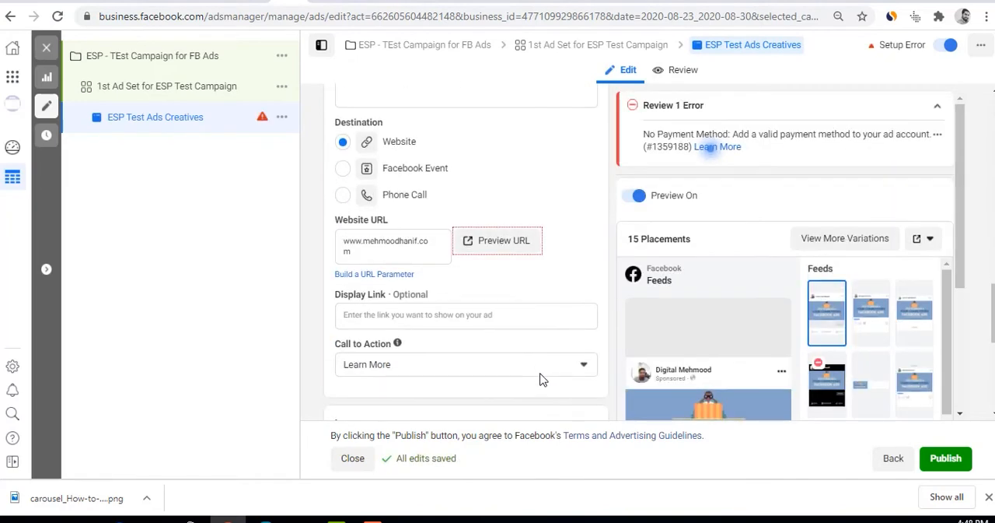
pyautogui.scroll(1, 542, 380)
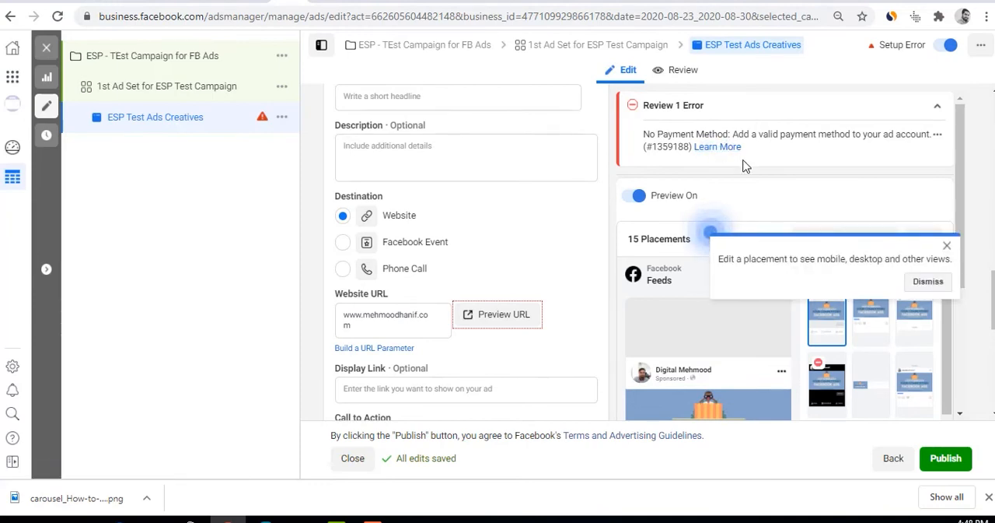
pyautogui.click(937, 105)
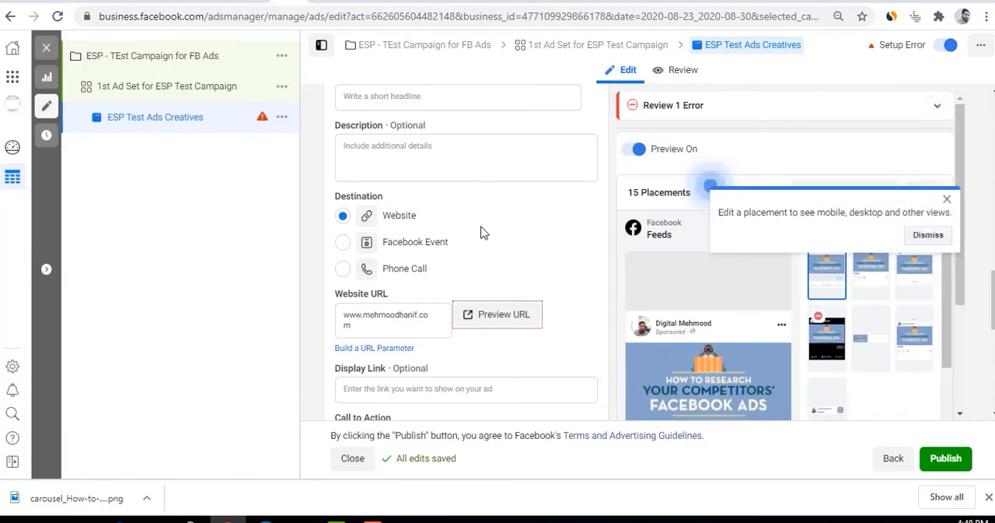
# Look over the placement images, the empty ad text fields and the ad preview for Facebook Feeds, Stories and In-Stream
pyautogui.scroll(10, 379, 188)
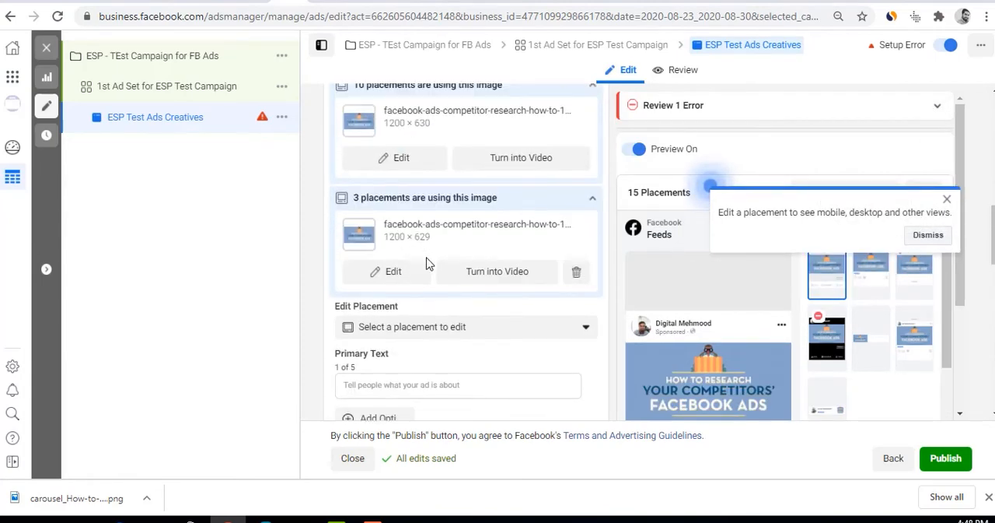
pyautogui.scroll(-5, 426, 264)
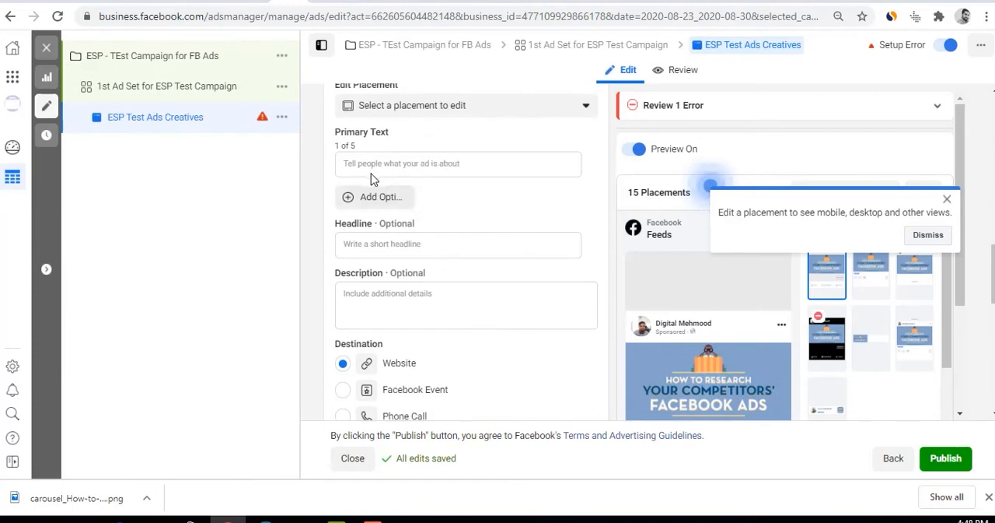
pyautogui.click(373, 164)
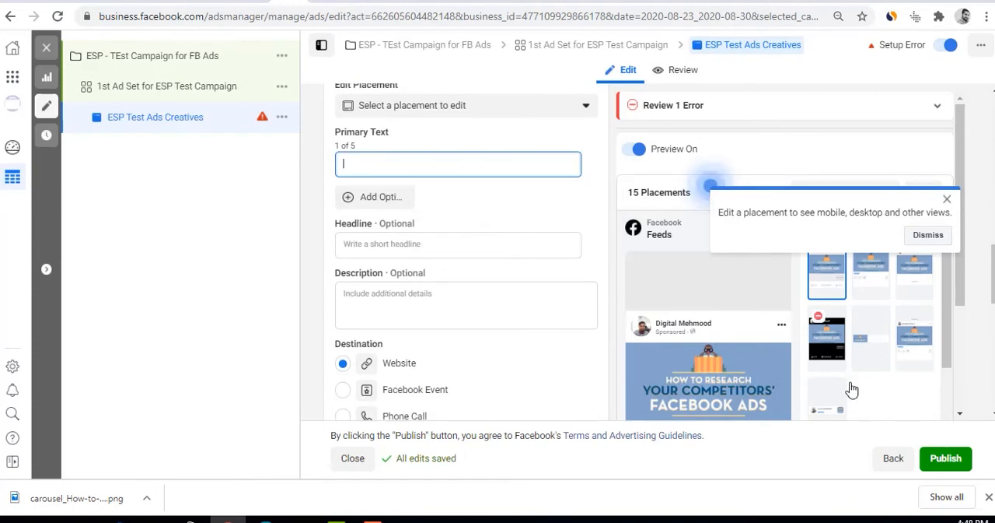
pyautogui.scroll(-3, 870, 373)
pyautogui.scroll(-1, 722, 378)
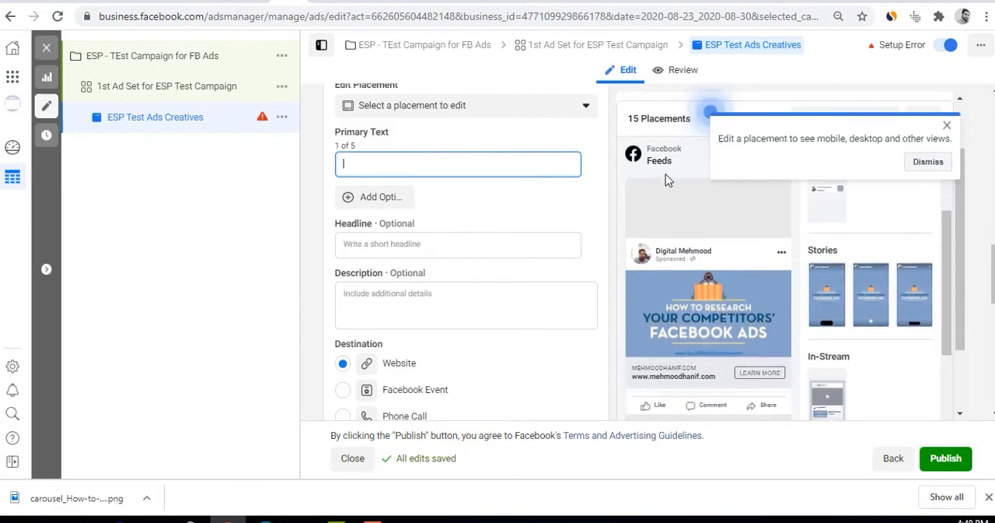
pyautogui.moveTo(651, 160); pyautogui.dragTo(672, 161)
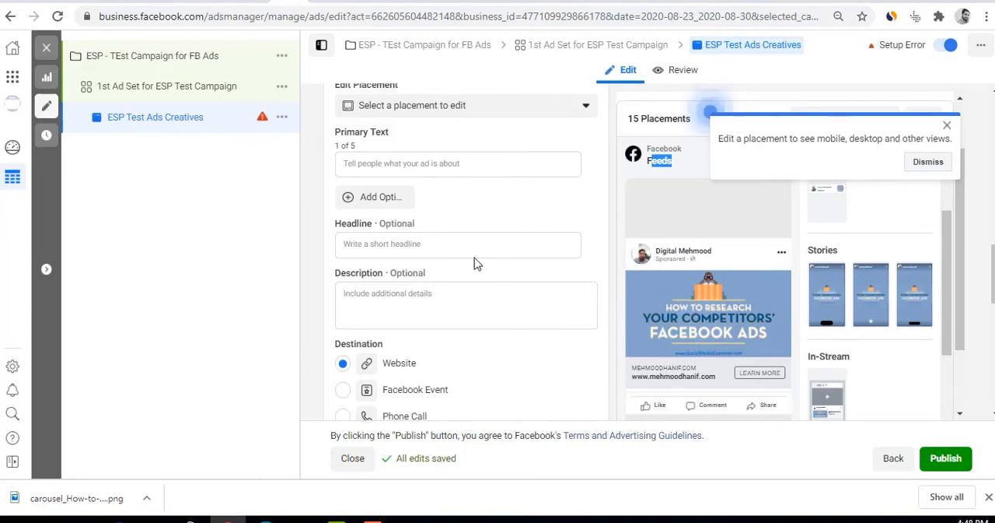
# Set the Primary Text to "Best chance to grab a 20% discount on my FB Ads course" and check it in the Feeds preview
pyautogui.click(406, 165)
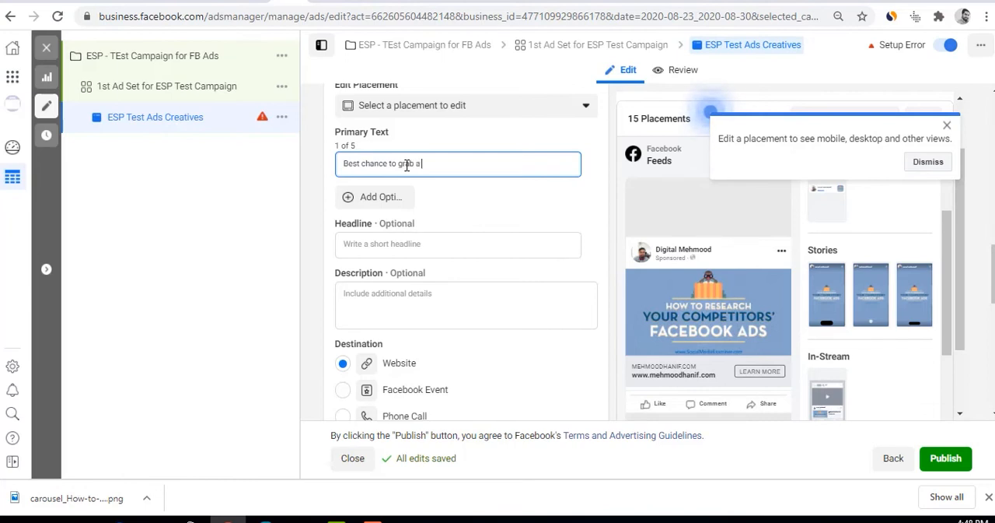
pyautogui.write('20')
pyautogui.write('% discount on my FB Ads couse')
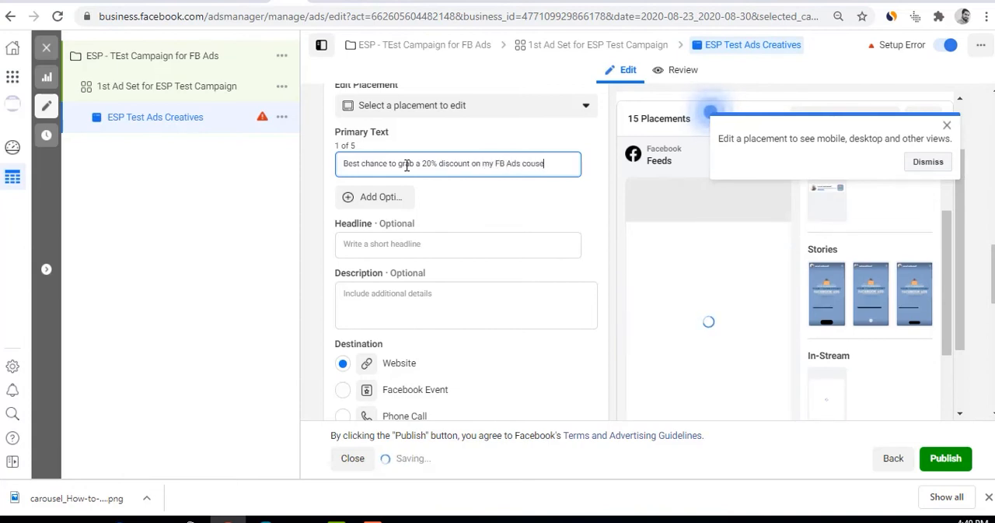
pyautogui.press('BackSpace')
pyautogui.press('BackSpace')
pyautogui.write('rse')
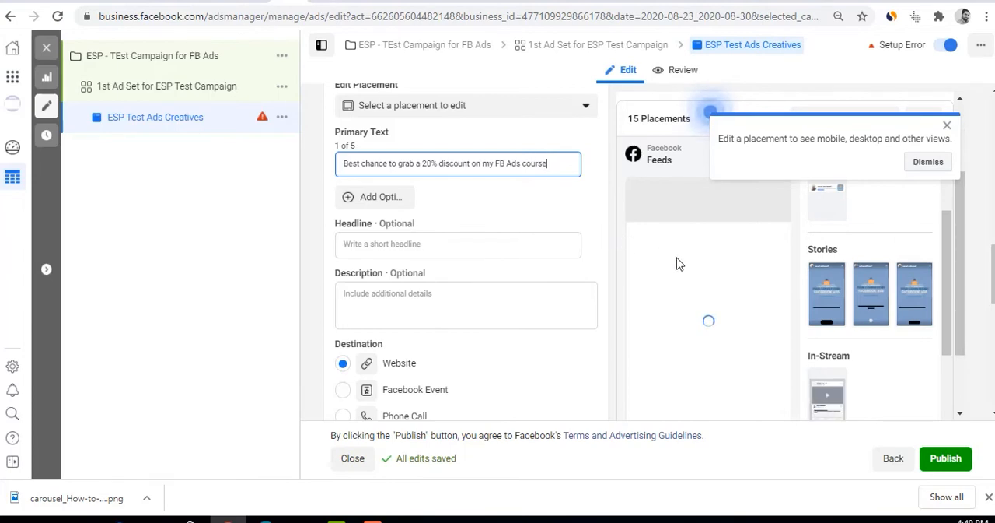
pyautogui.scroll(-1, 990, 229)
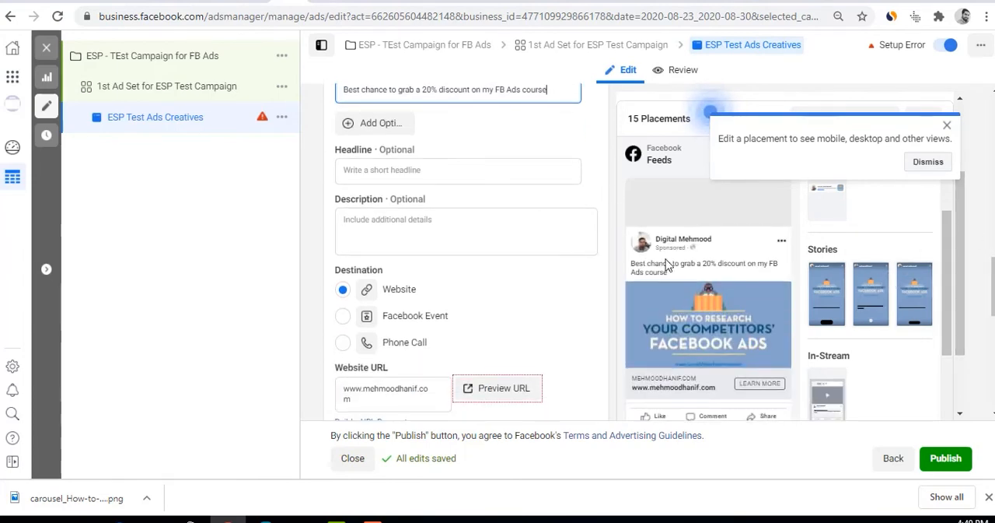
pyautogui.click(636, 271)
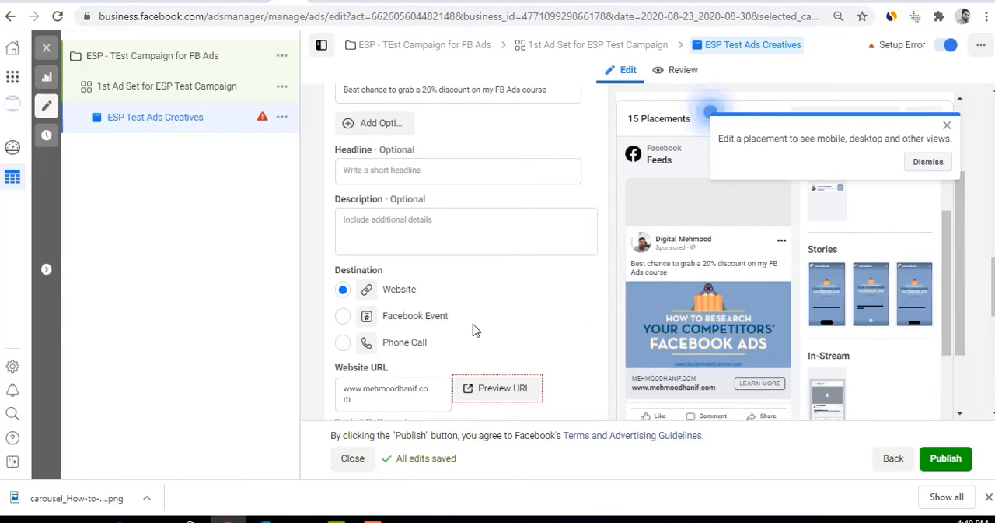
pyautogui.scroll(1, 474, 329)
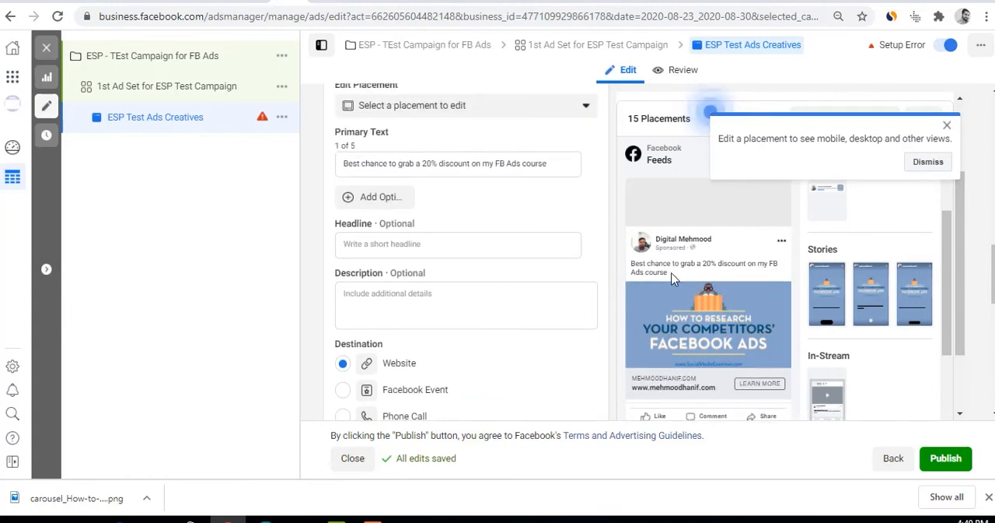
pyautogui.click(383, 518)
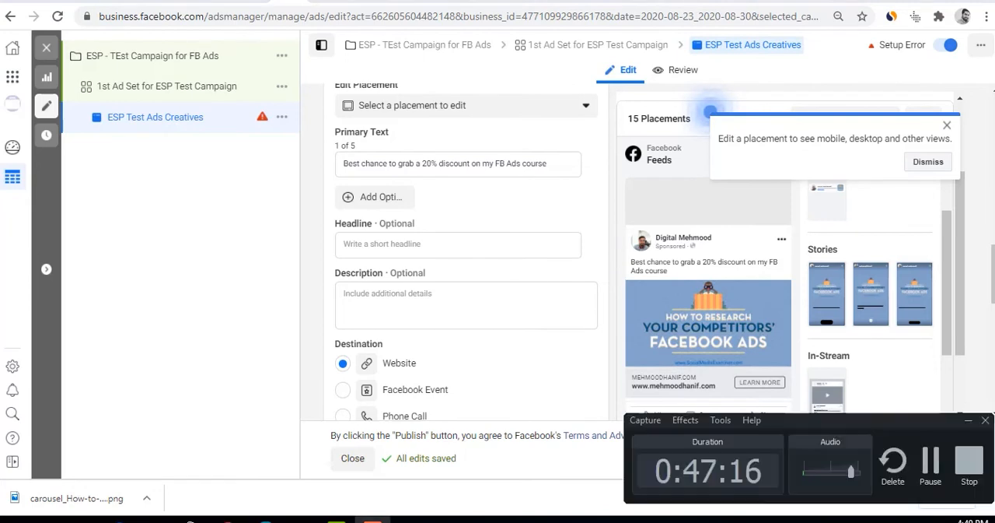
pyautogui.click(931, 462)
pyautogui.click(373, 518)
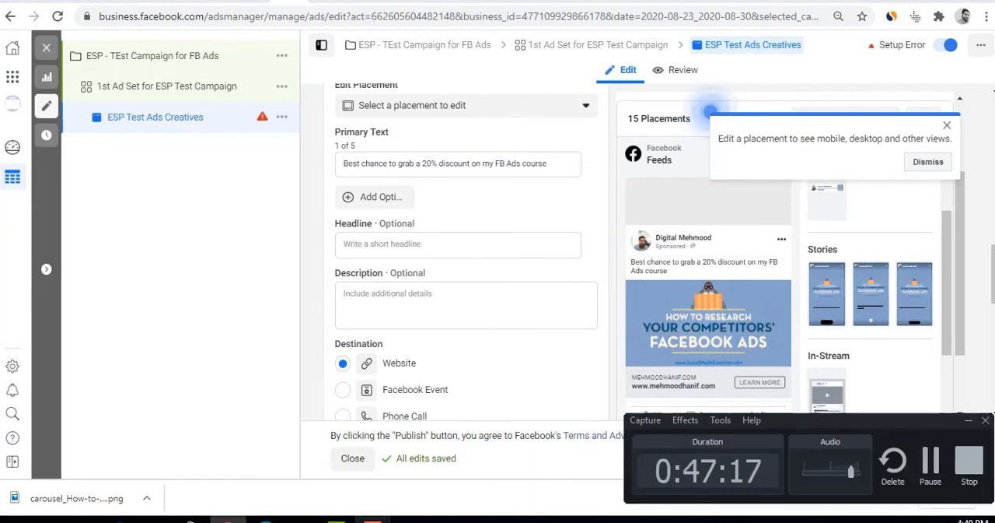
pyautogui.click(720, 420)
pyautogui.click(724, 421)
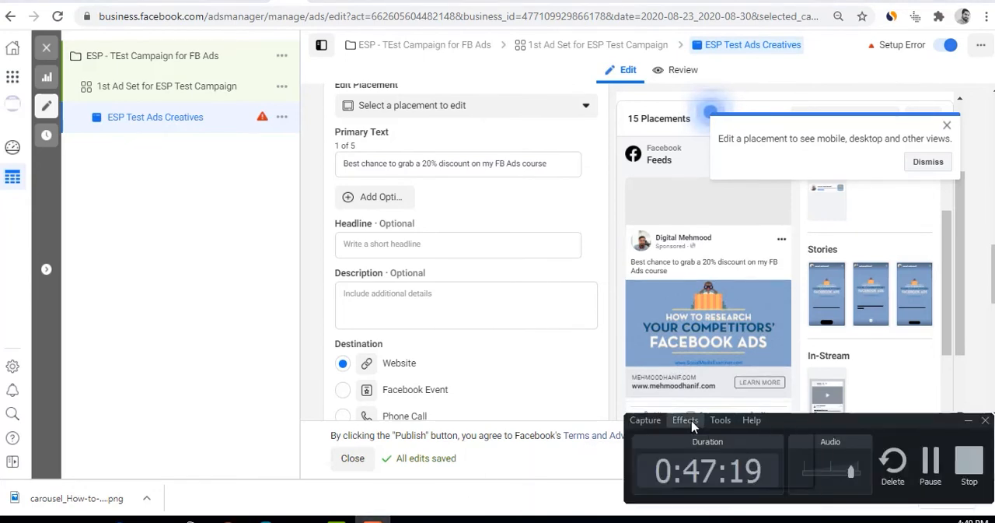
pyautogui.click(689, 421)
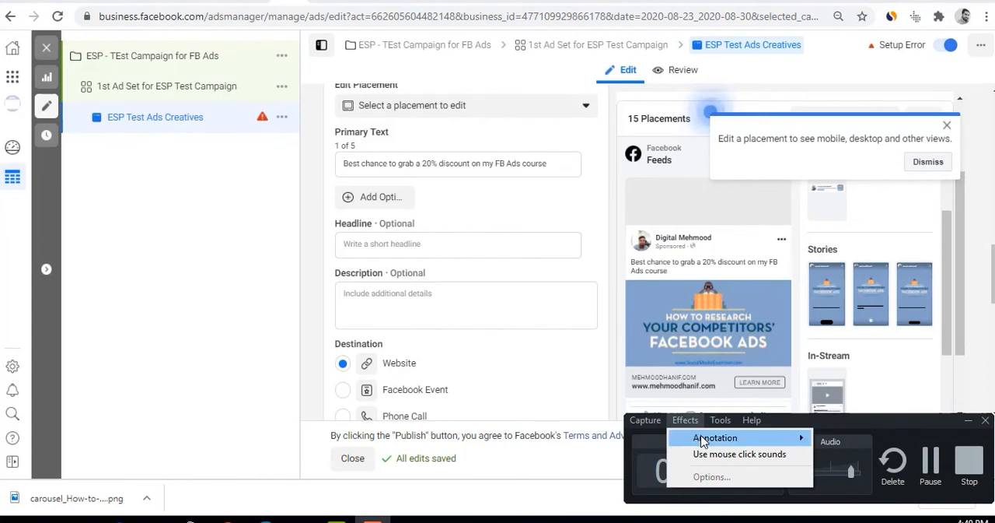
pyautogui.moveTo(703, 441)
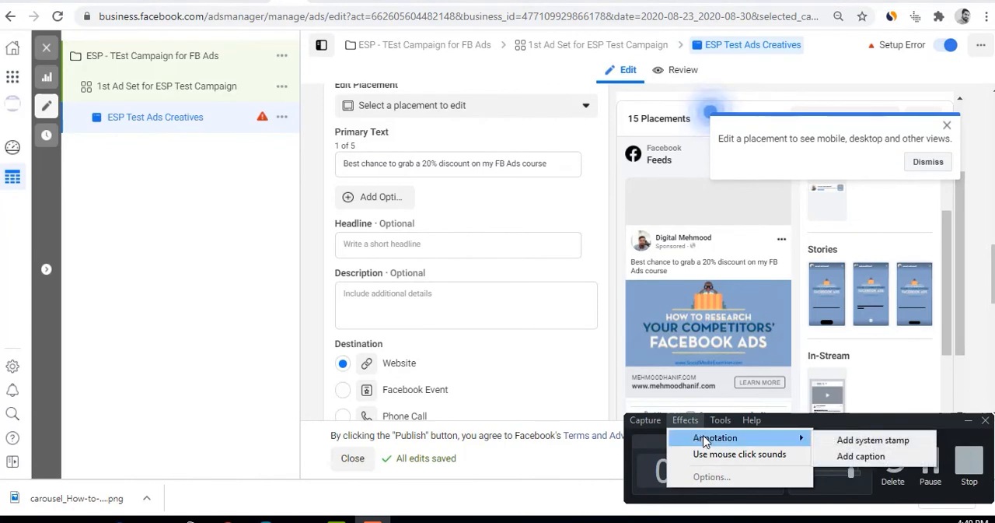
pyautogui.click(838, 440)
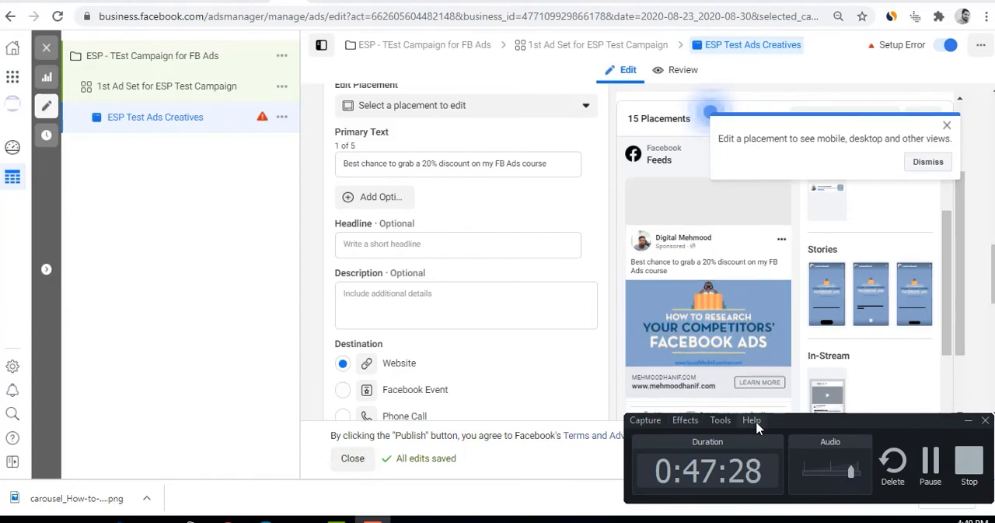
pyautogui.click(686, 419)
pyautogui.moveTo(778, 438)
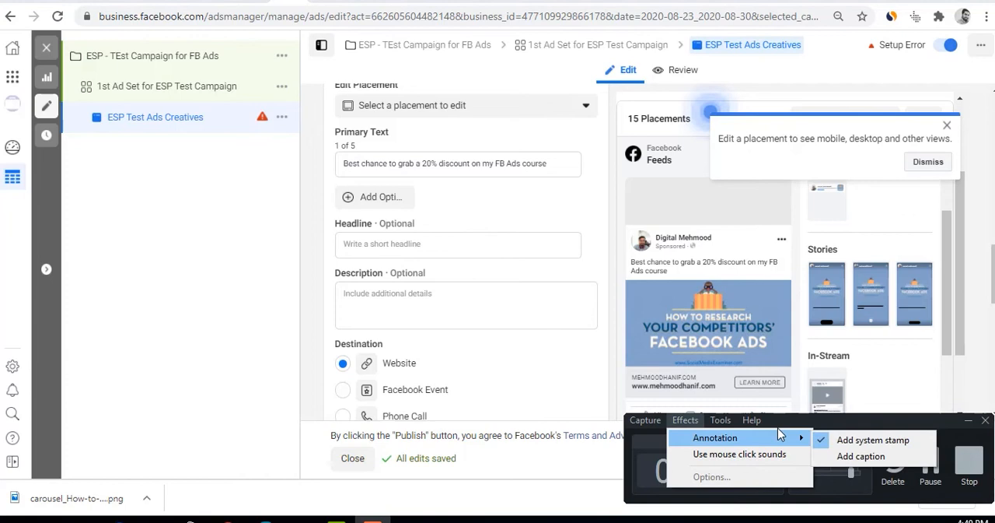
pyautogui.click(824, 436)
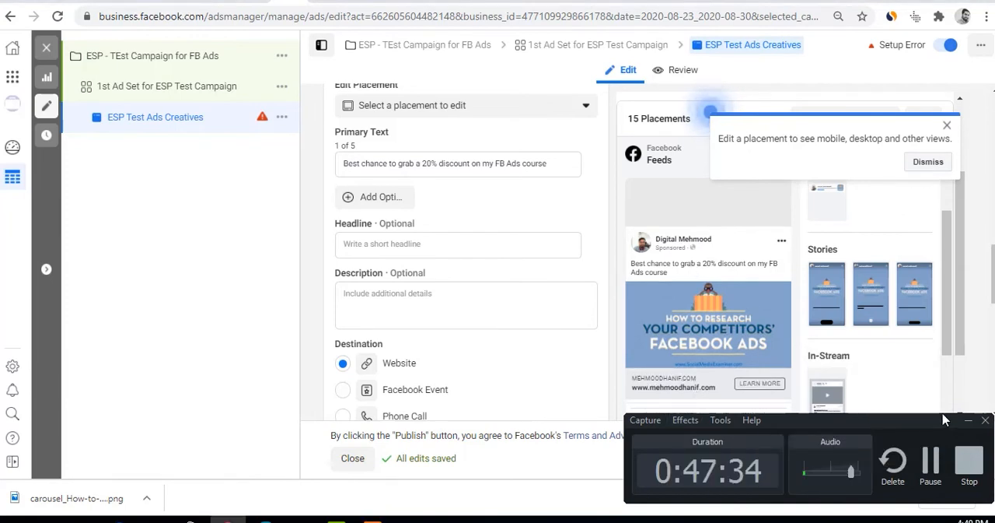
pyautogui.click(968, 422)
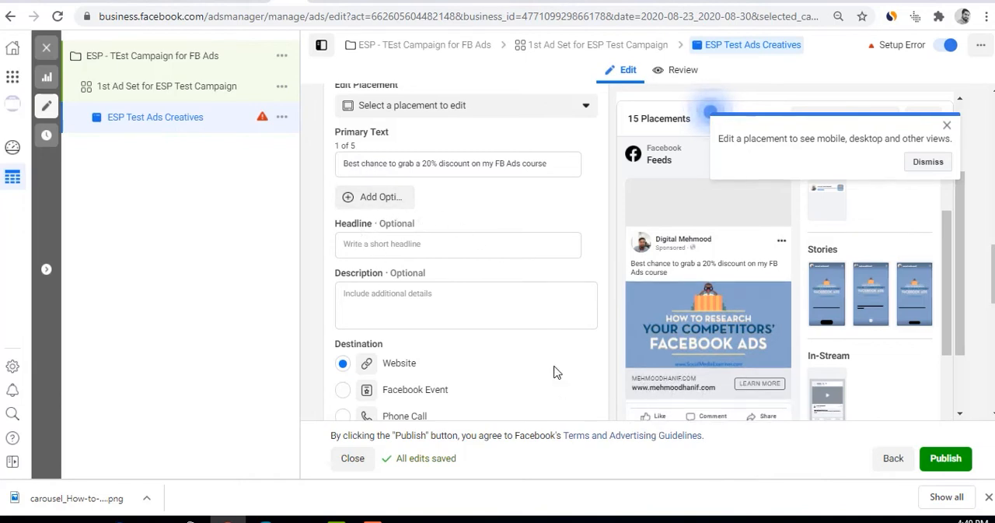
# Set the ad's Headline to "Get a 20% OFF NOW!" and dismiss the tip about editing placements over the preview
pyautogui.click(389, 252)
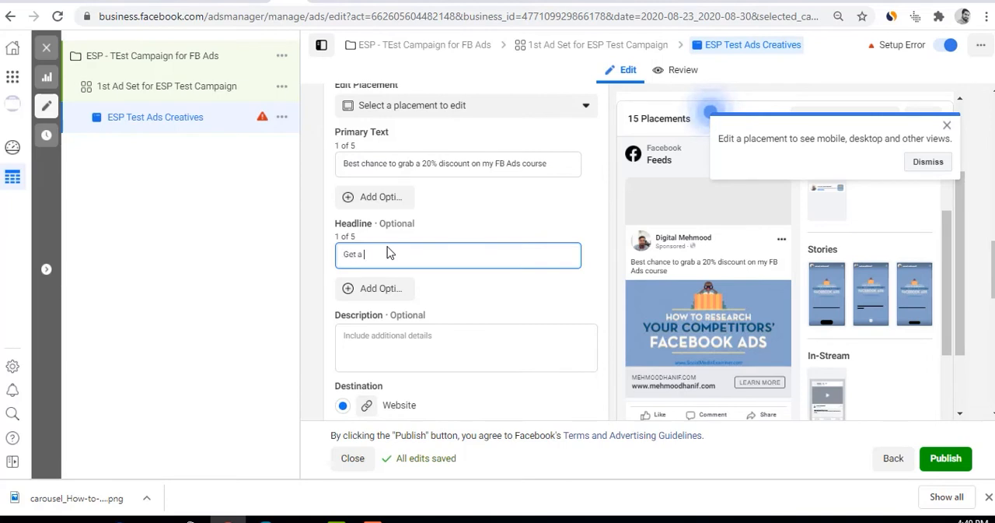
pyautogui.write('Get a 20% O')
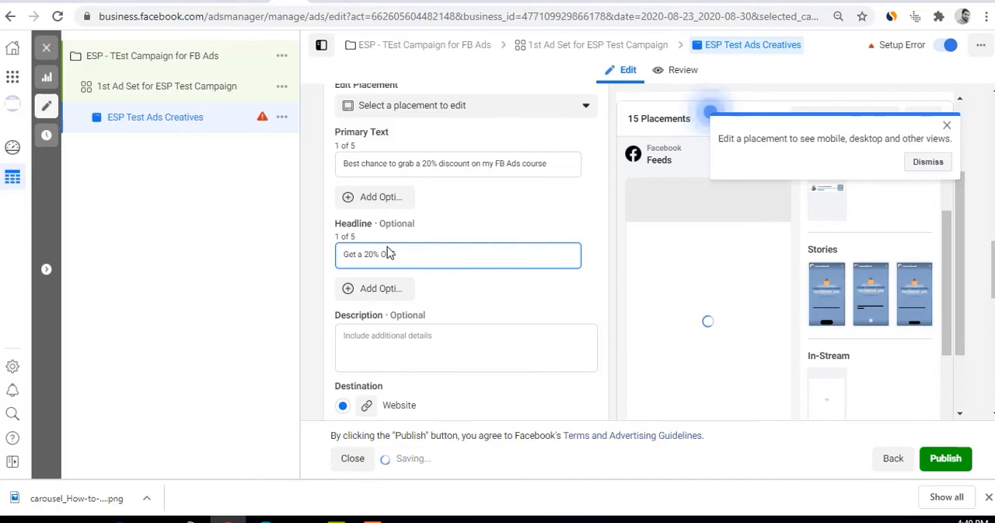
pyautogui.write('FF NOW!')
pyautogui.scroll(-2, 795, 384)
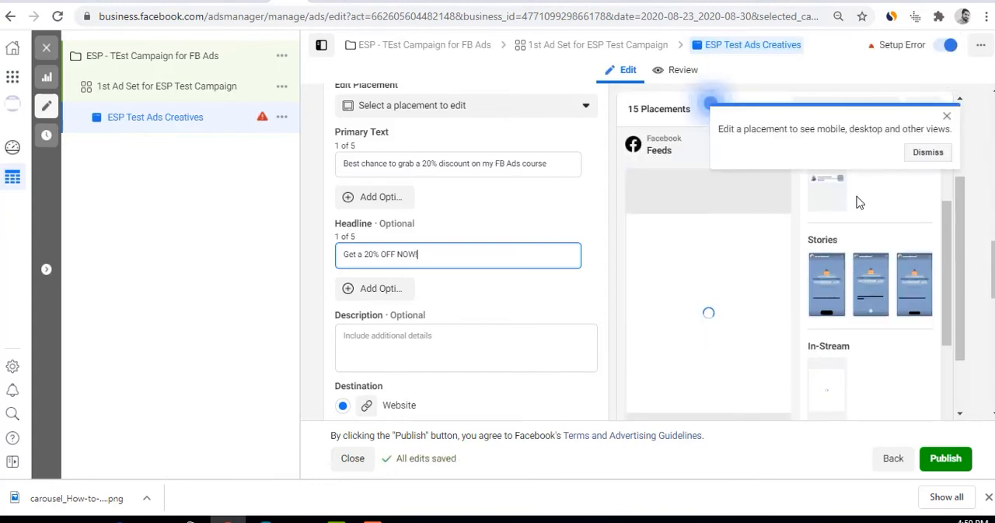
pyautogui.click(947, 116)
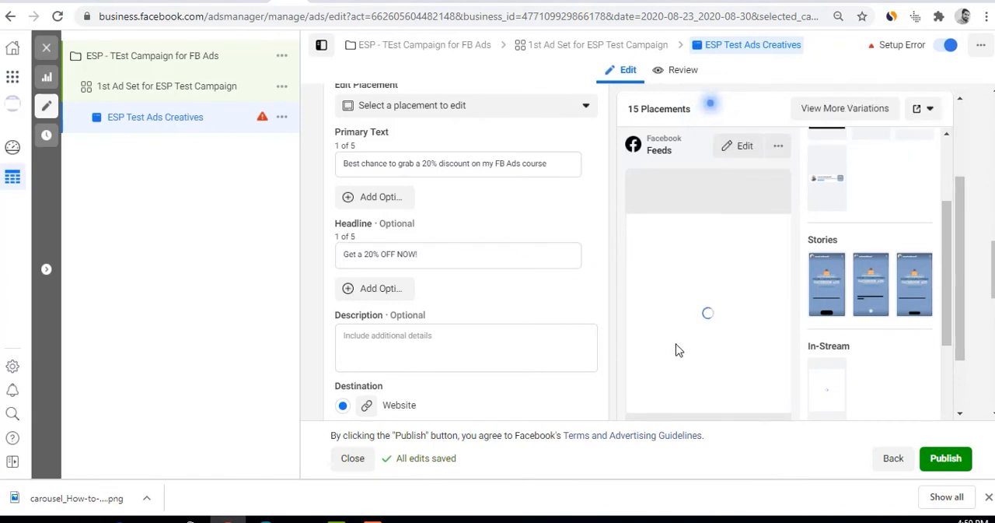
# Set the ad's Description to "What are you waiting for?" and check it in the Feeds preview
pyautogui.scroll(-1, 678, 349)
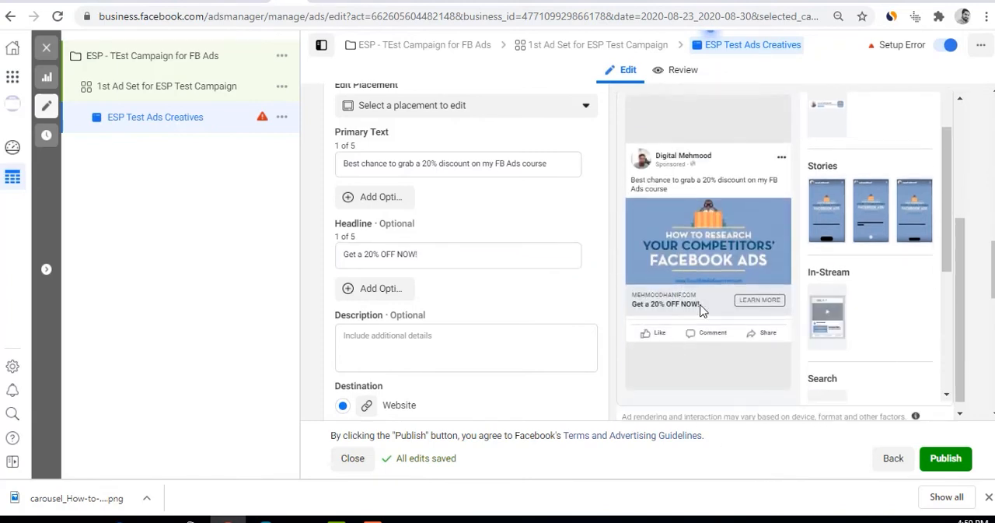
pyautogui.click(383, 335)
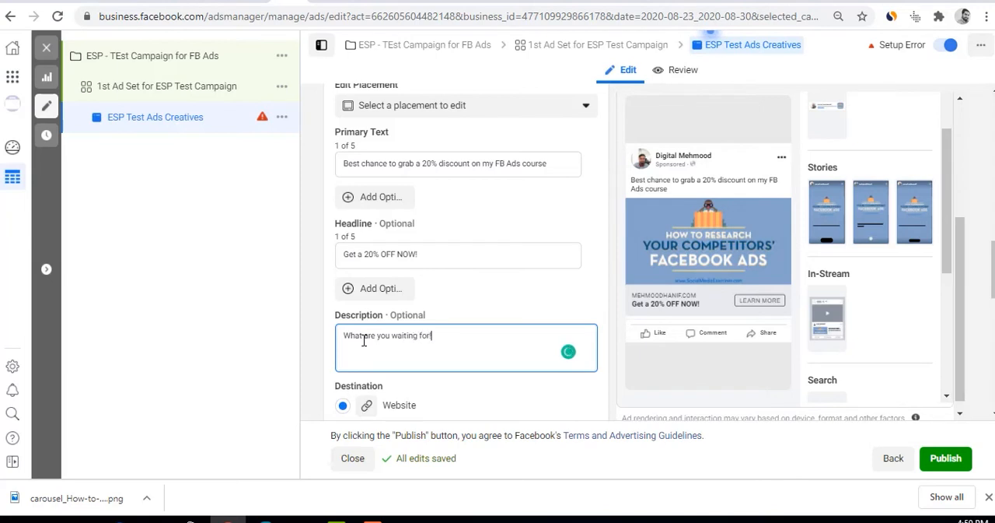
pyautogui.press('BackSpace')
pyautogui.write('?')
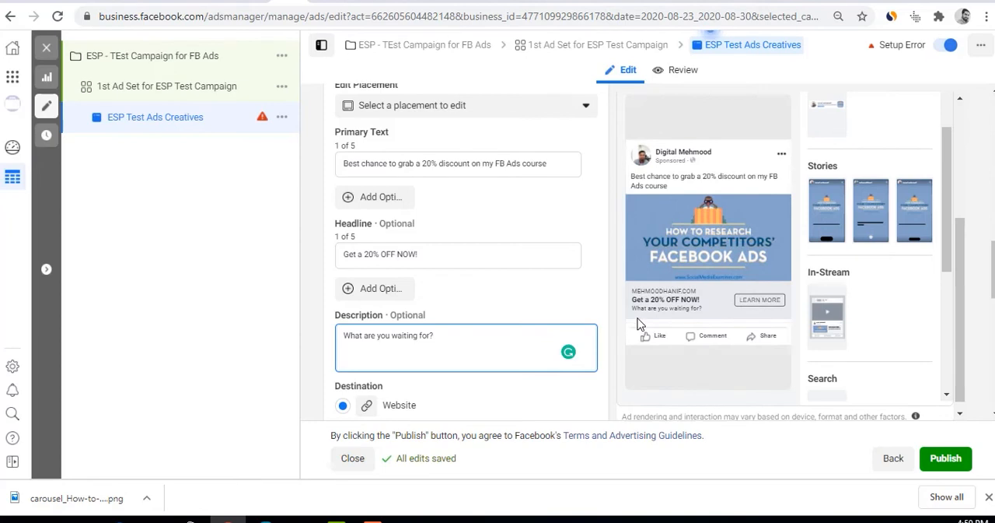
pyautogui.scroll(-2, 500, 373)
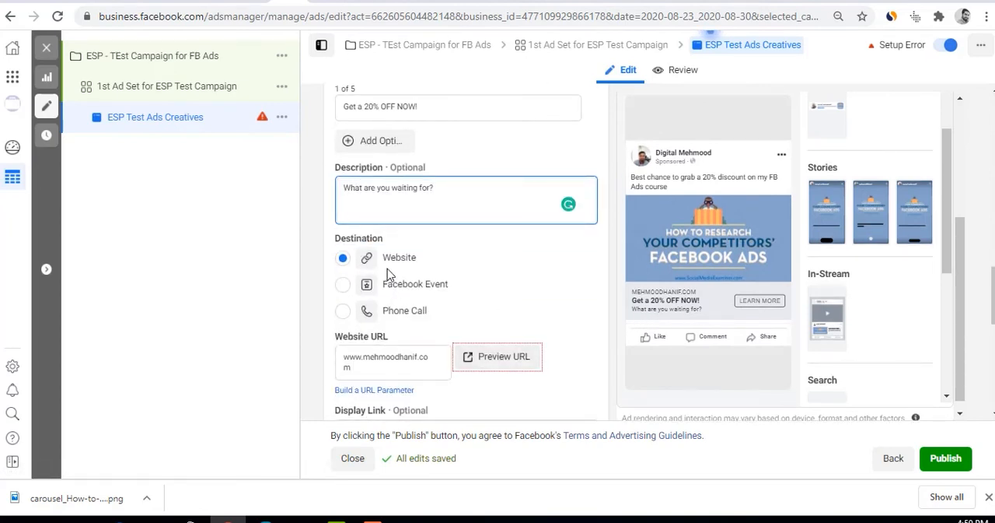
# Add a second Primary Text option reading "Here is what you need to know about Facebook Ads" and compare both options with the preview
pyautogui.scroll(4, 392, 354)
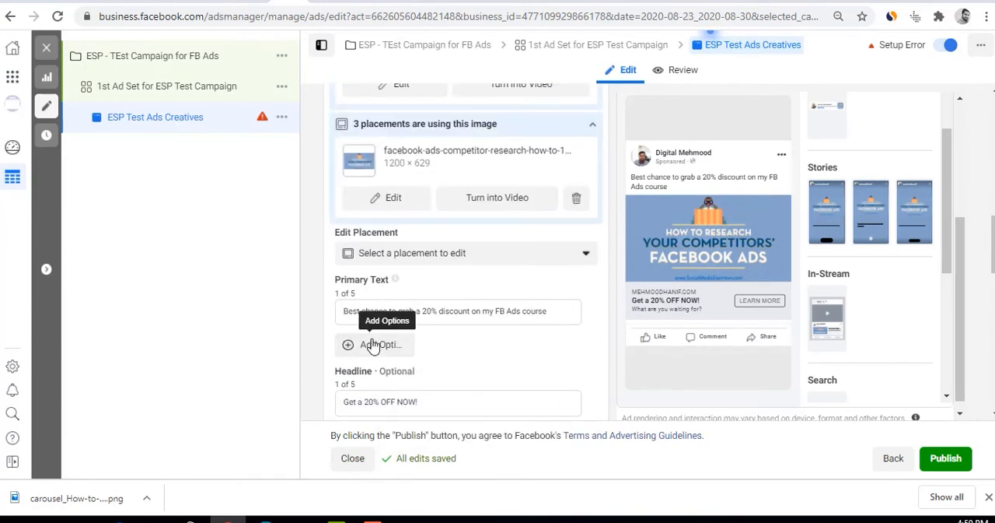
pyautogui.click(374, 354)
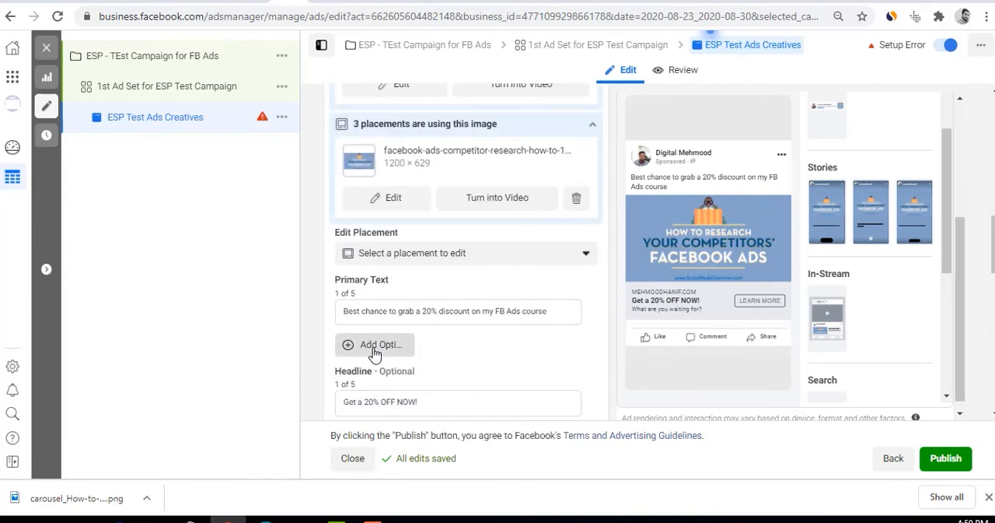
pyautogui.click(377, 312)
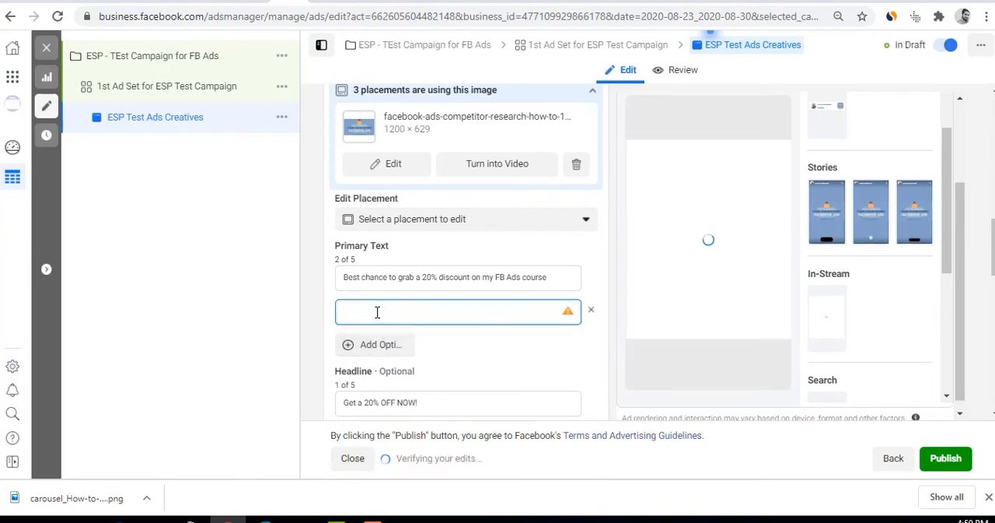
pyautogui.write('Here')
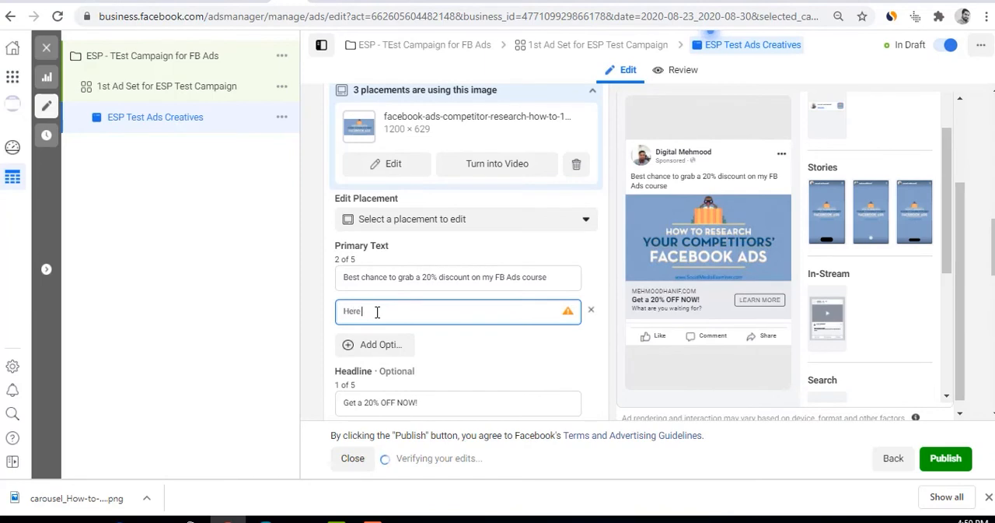
pyautogui.write(' is what you need to know about Facebook Ads')
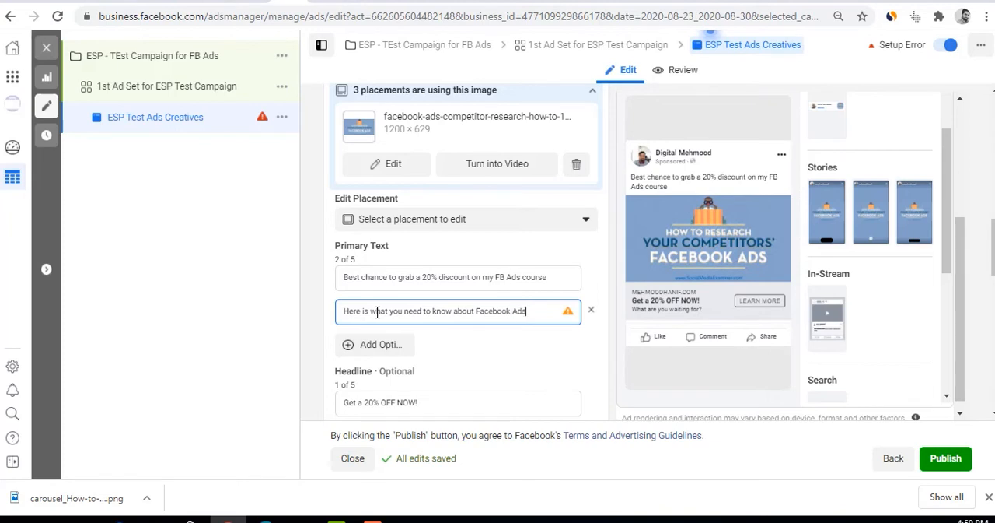
pyautogui.click(599, 344)
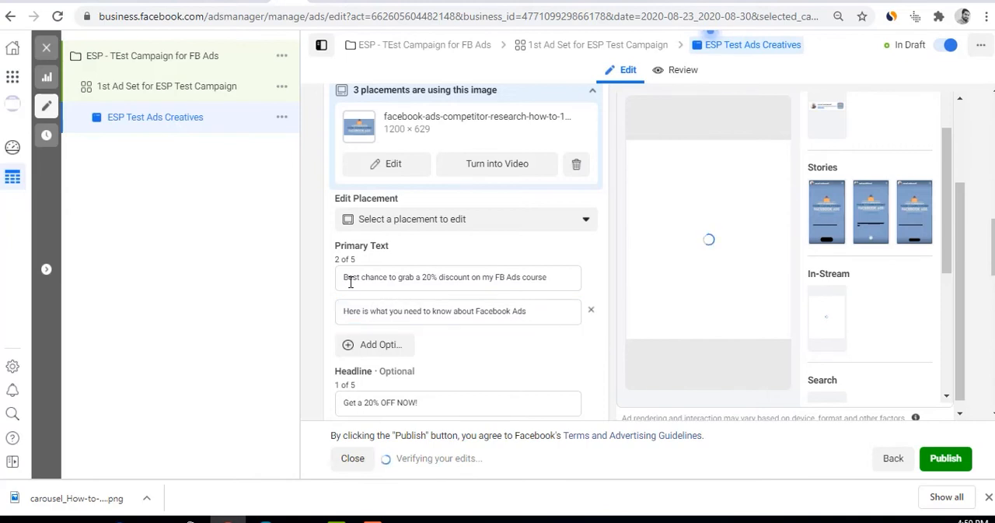
pyautogui.moveTo(350, 279); pyautogui.dragTo(561, 280)
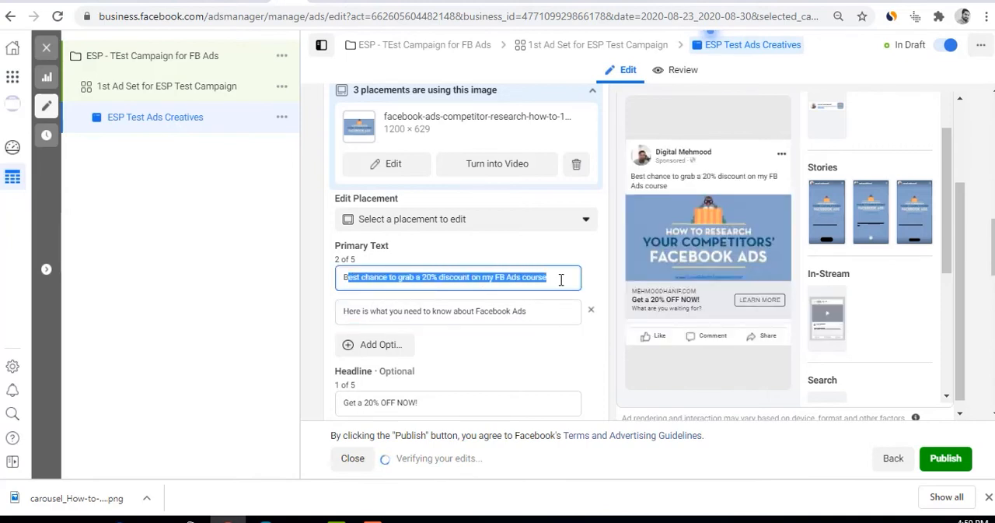
pyautogui.click(675, 183)
pyautogui.moveTo(403, 311); pyautogui.dragTo(504, 305)
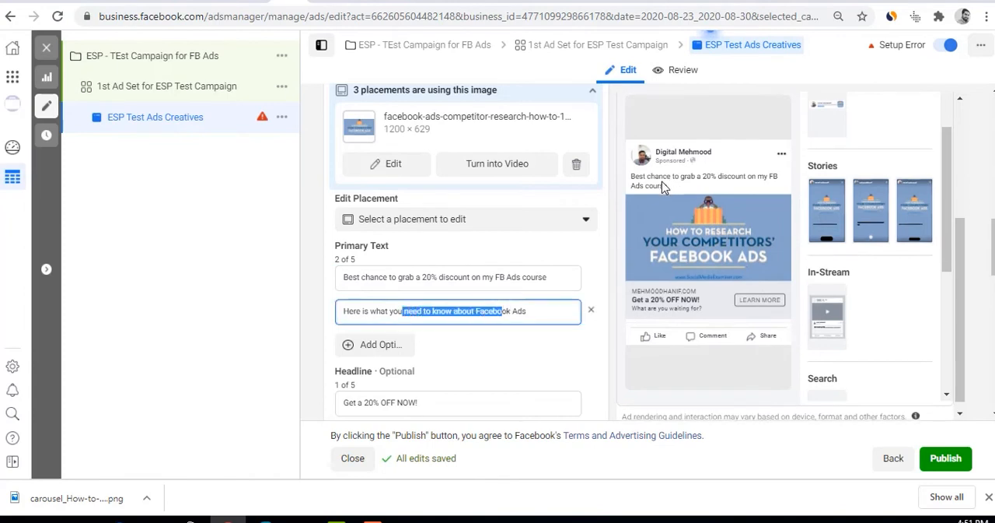
# Add a second Headline option reading "20% off if you share this"
pyautogui.scroll(-2, 415, 401)
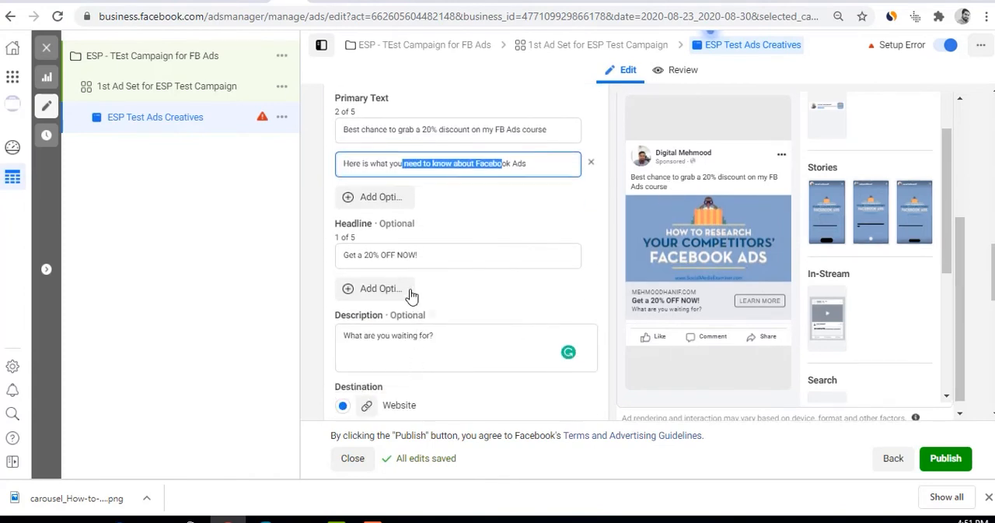
pyautogui.click(383, 290)
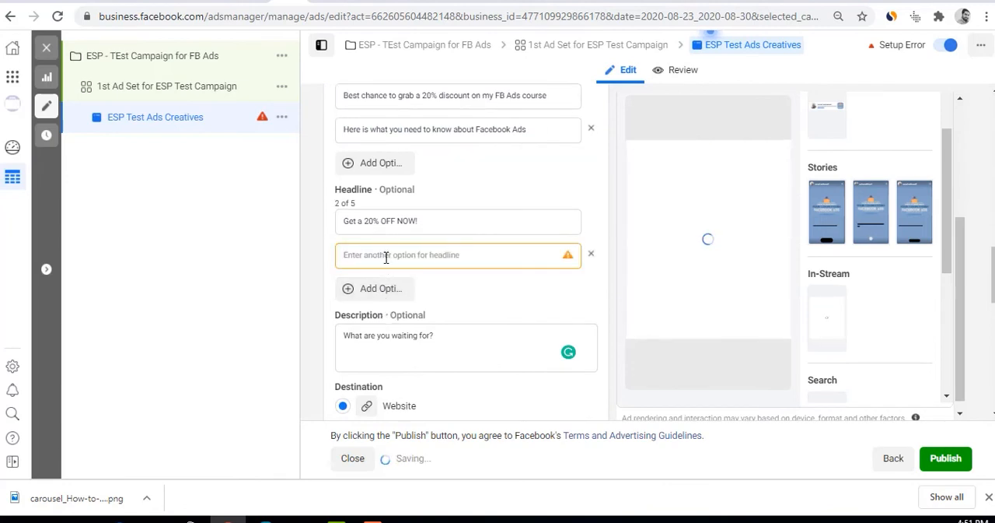
pyautogui.click(386, 259)
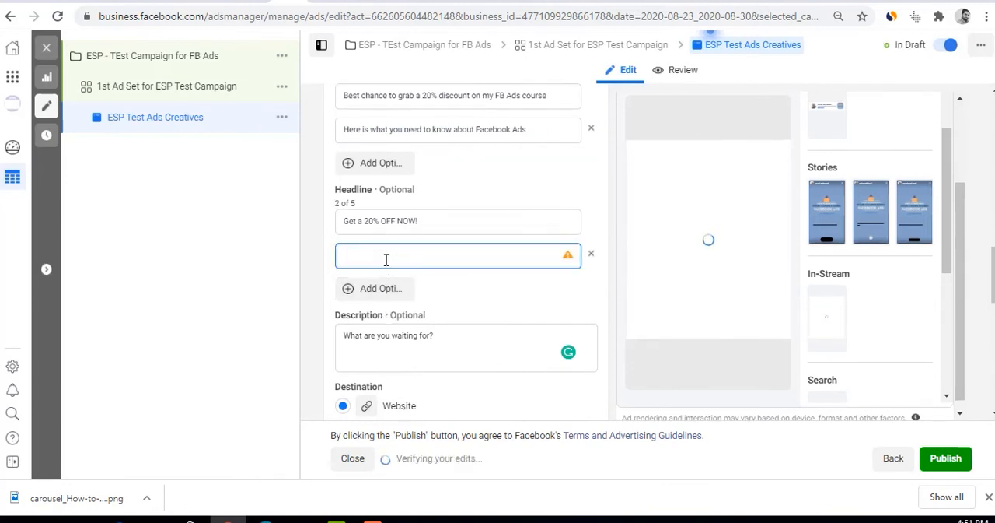
pyautogui.write('20% off if')
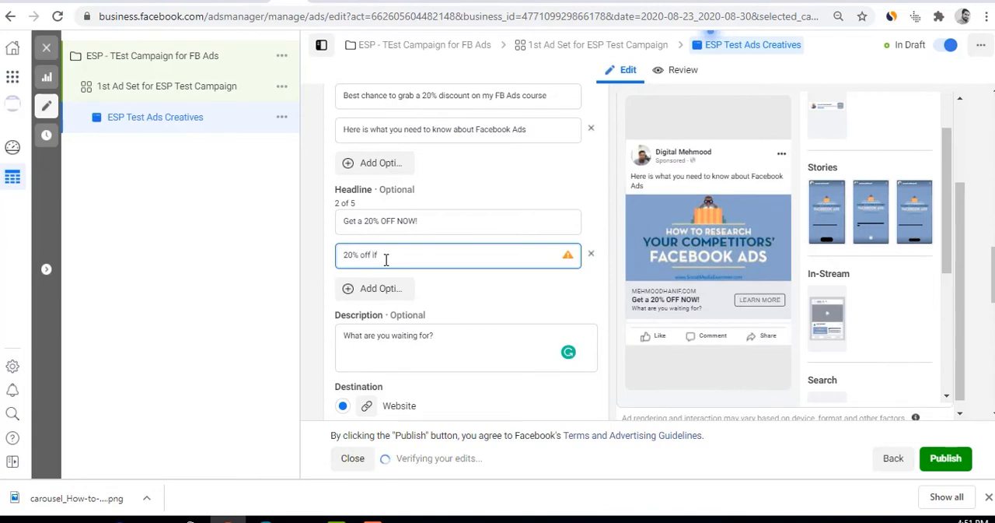
pyautogui.write(' you share this')
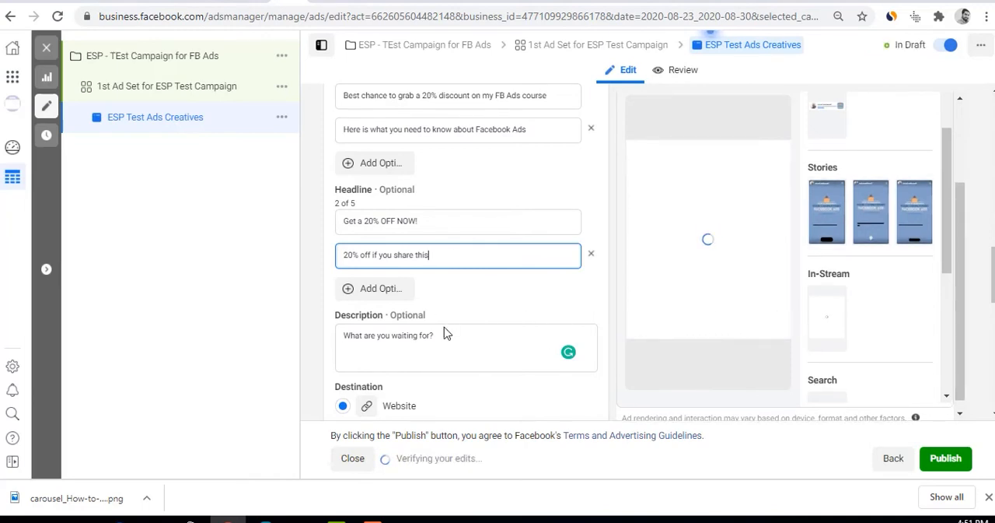
pyautogui.scroll(-1, 447, 333)
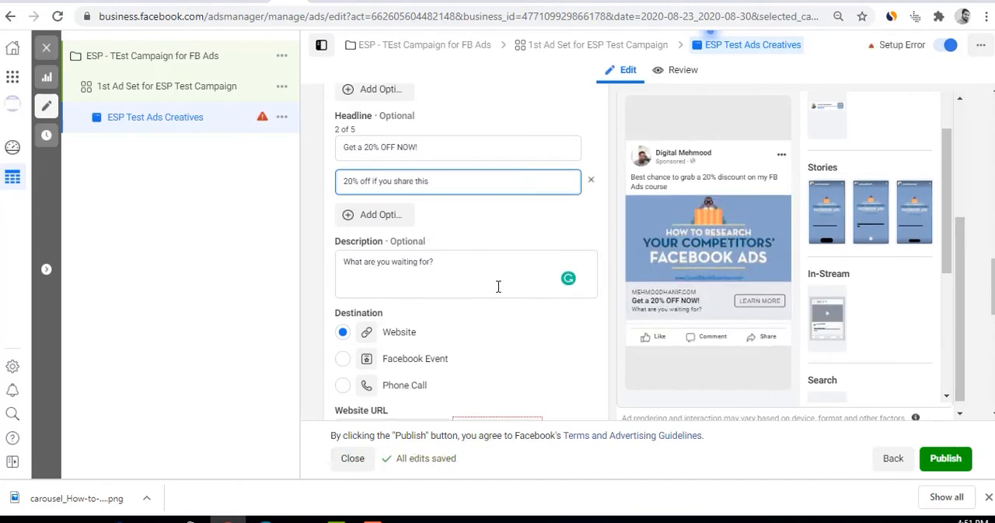
pyautogui.scroll(3, 509, 268)
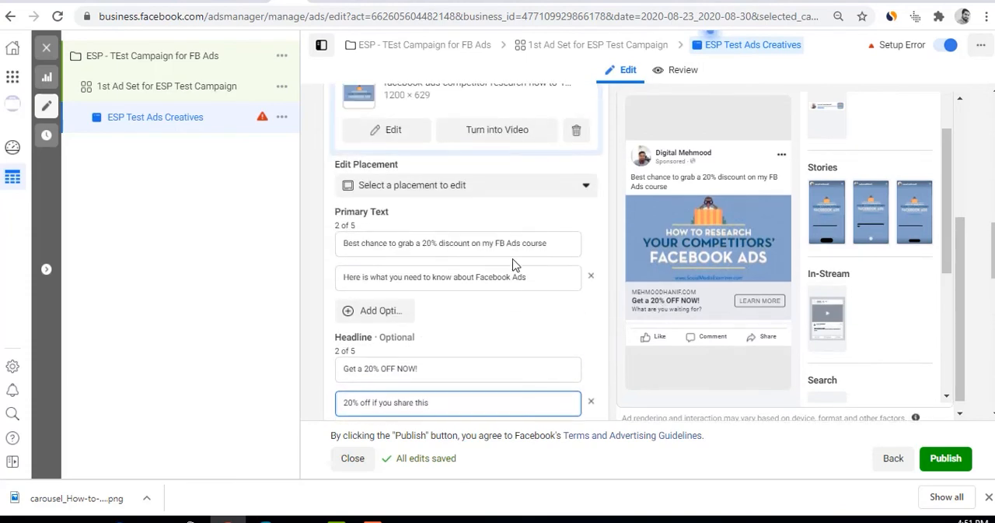
pyautogui.scroll(2, 511, 262)
pyautogui.scroll(-2, 513, 267)
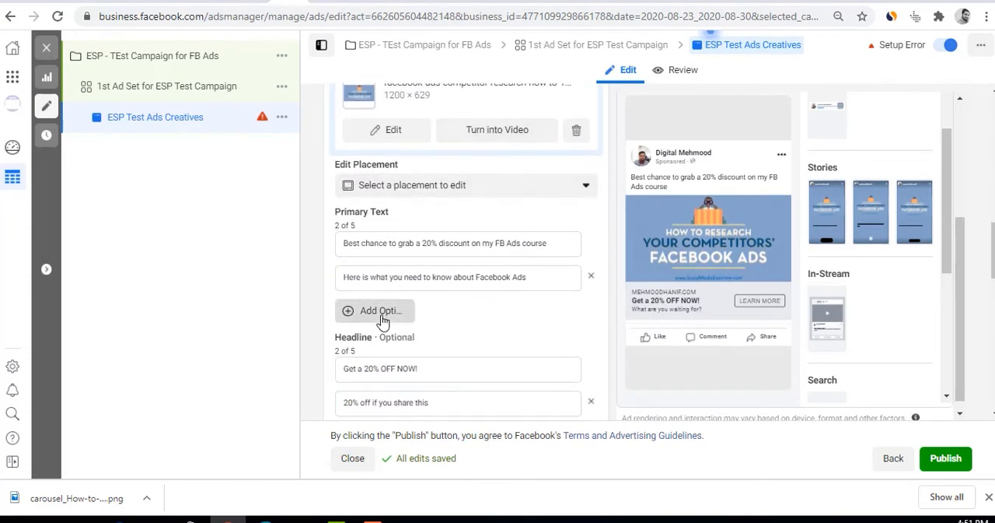
pyautogui.click(381, 311)
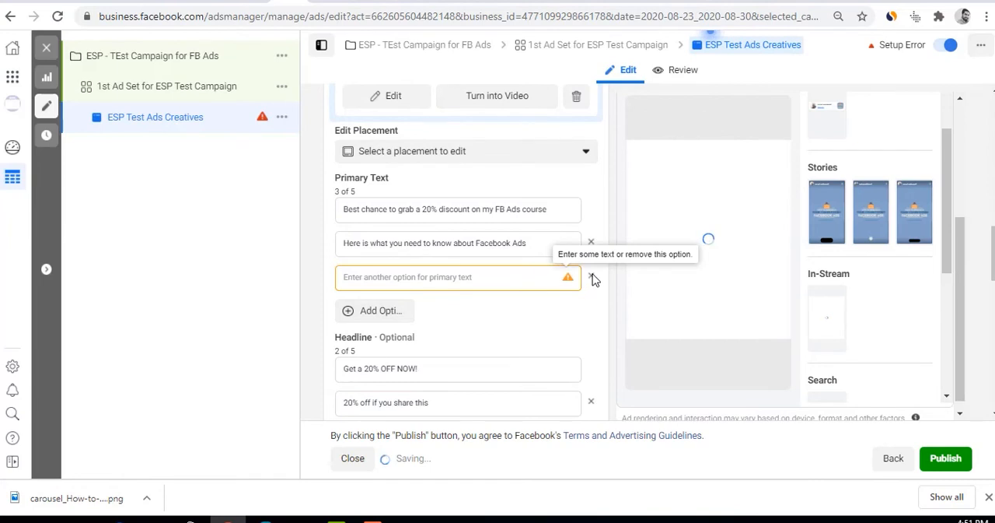
pyautogui.click(591, 277)
pyautogui.scroll(-2, 555, 311)
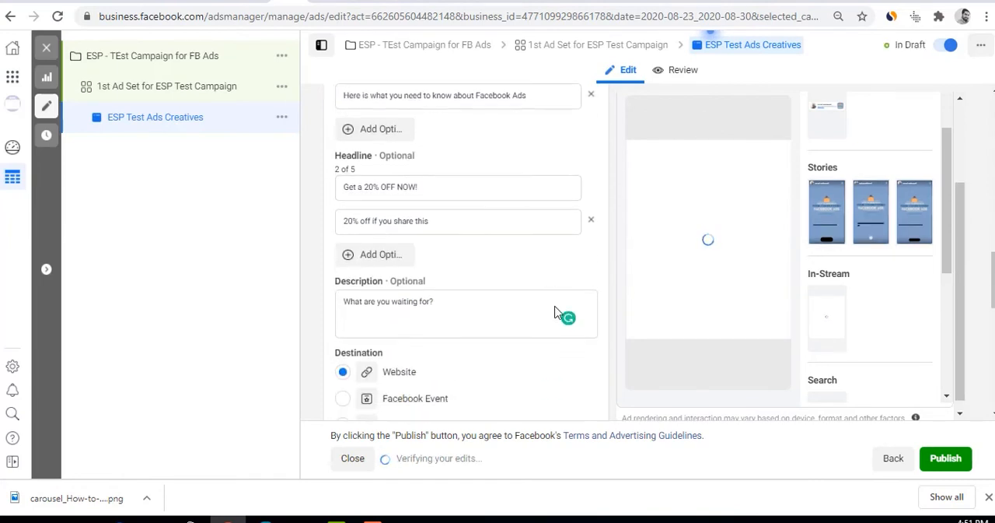
# Preview the ad in the Facebook Stories and Facebook In-Stream Videos placements
pyautogui.scroll(3, 555, 311)
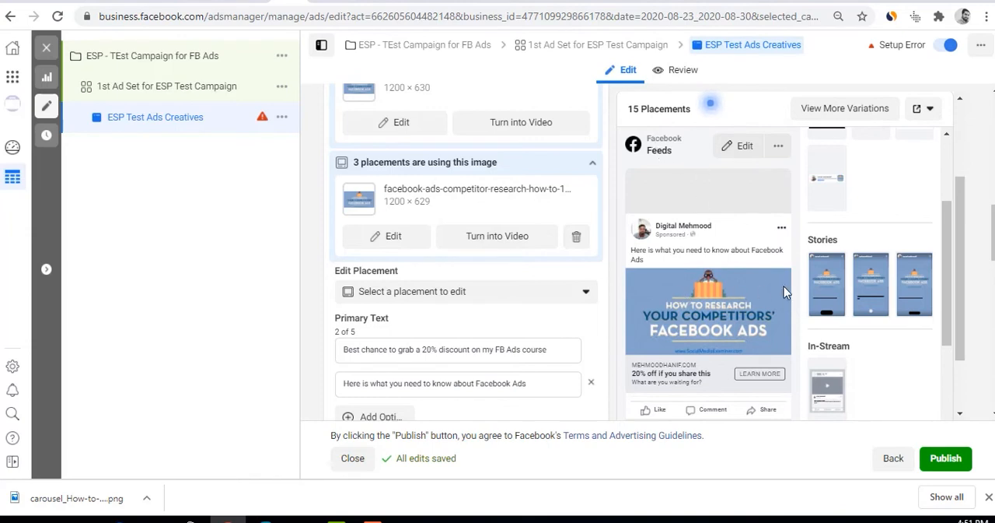
pyautogui.click(822, 282)
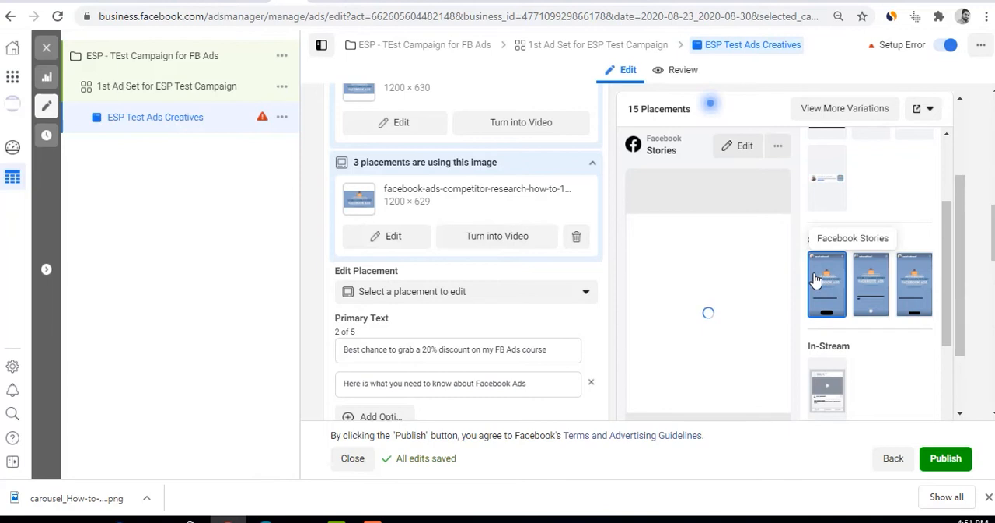
pyautogui.scroll(-1, 815, 280)
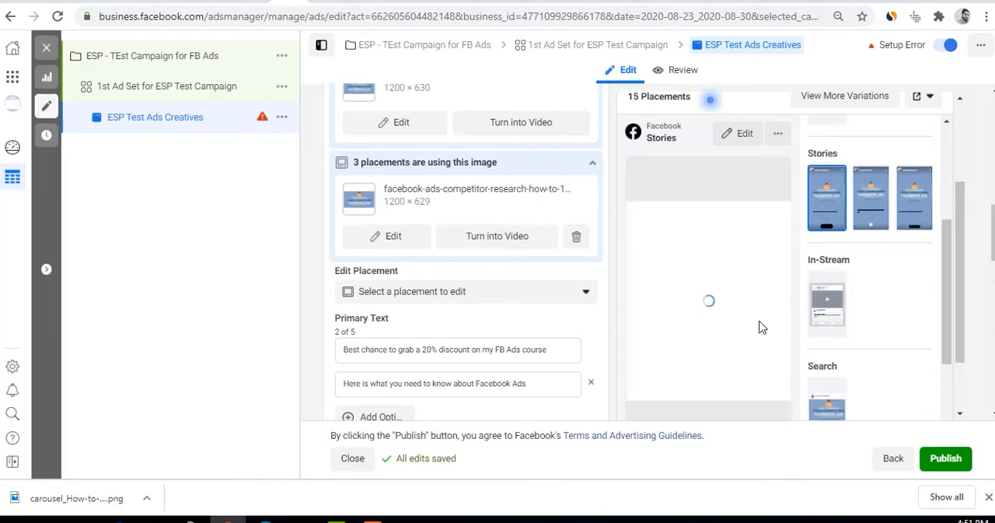
pyautogui.scroll(-1, 761, 327)
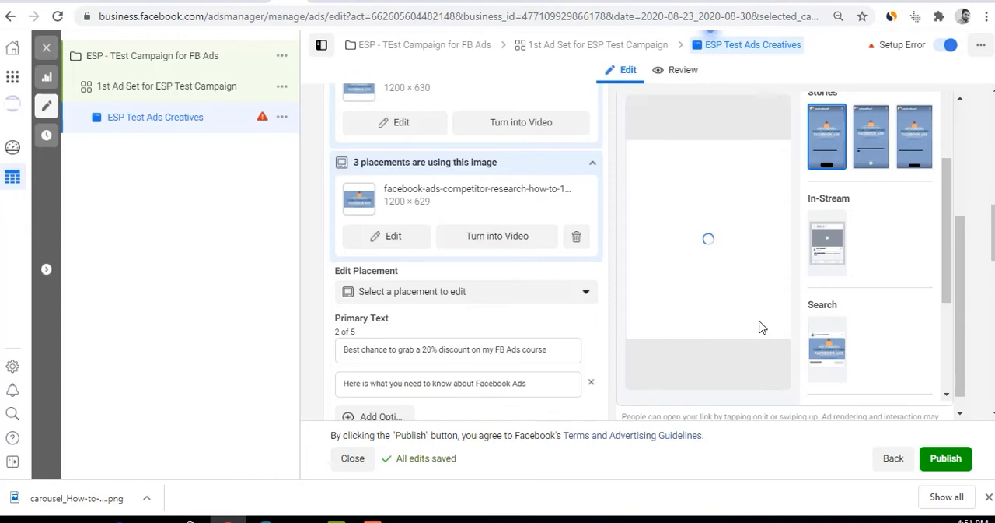
pyautogui.scroll(-3, 760, 327)
pyautogui.scroll(-4, 760, 327)
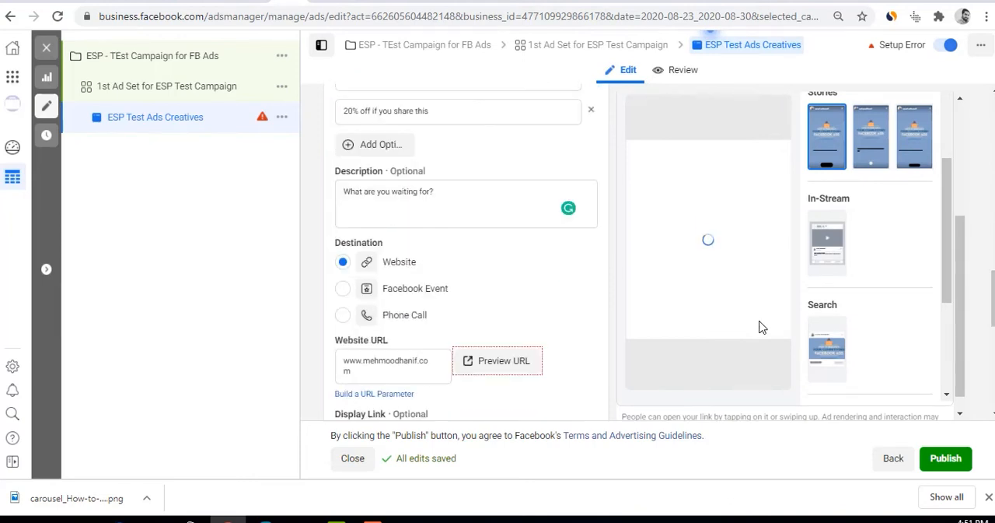
pyautogui.scroll(2, 760, 327)
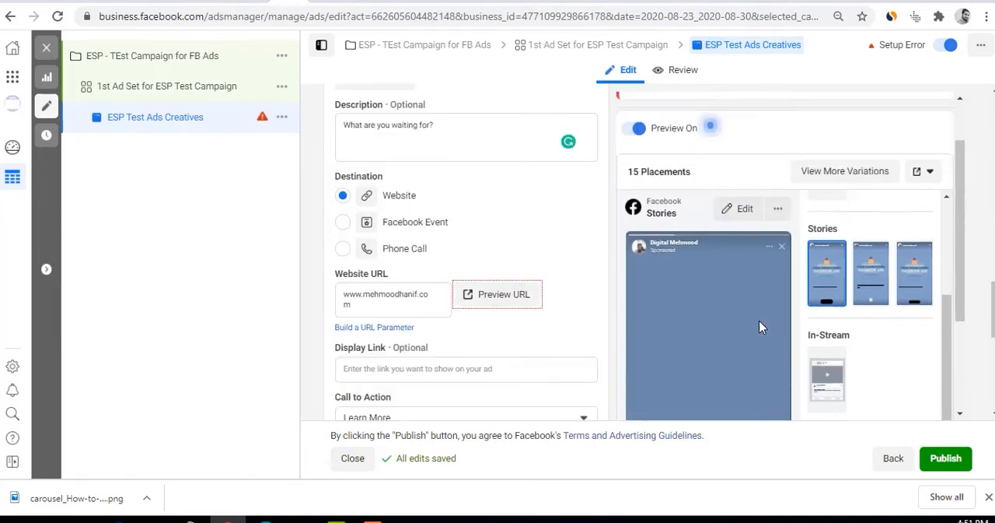
pyautogui.scroll(-2, 761, 327)
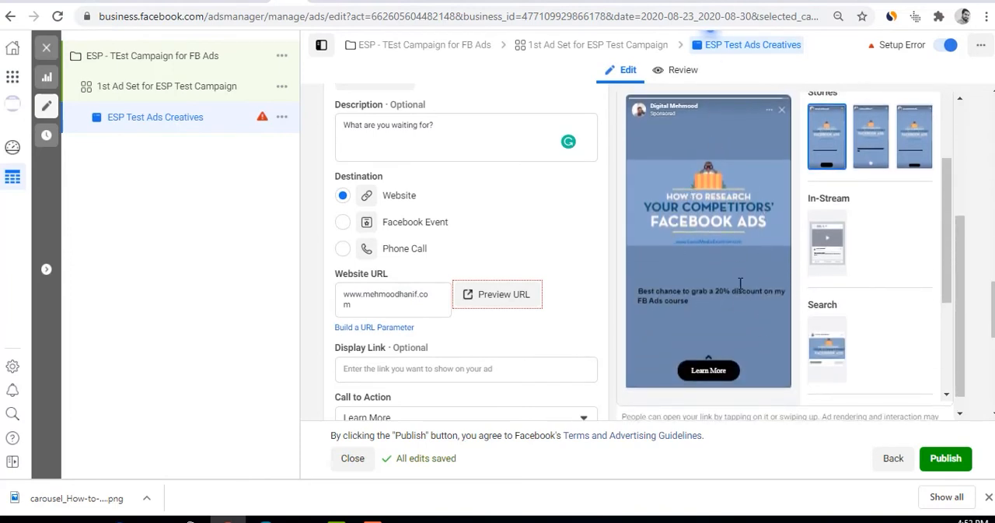
pyautogui.click(838, 227)
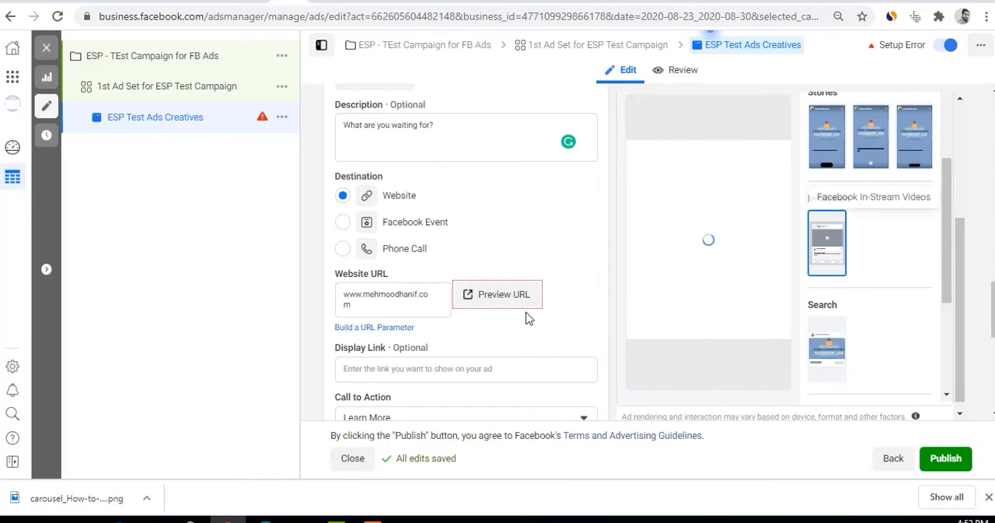
# Examine the Website URL field and how the link appears in the Facebook News Feed preview
pyautogui.scroll(-1, 526, 318)
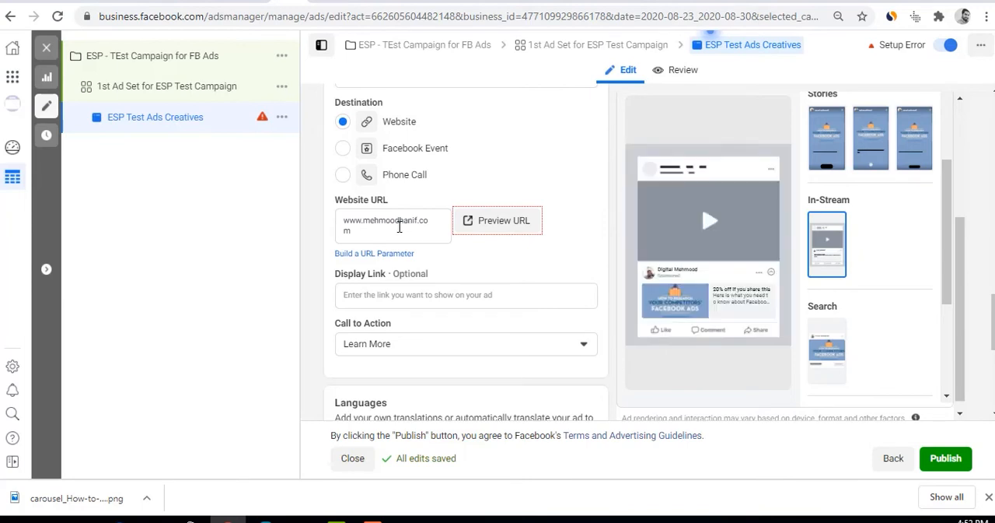
pyautogui.click(367, 227)
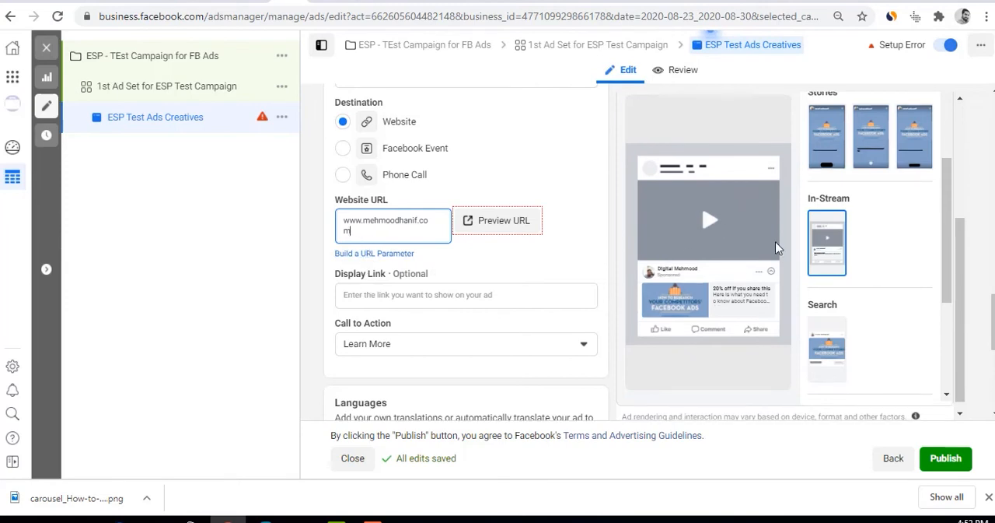
pyautogui.scroll(2, 777, 248)
pyautogui.scroll(2, 839, 274)
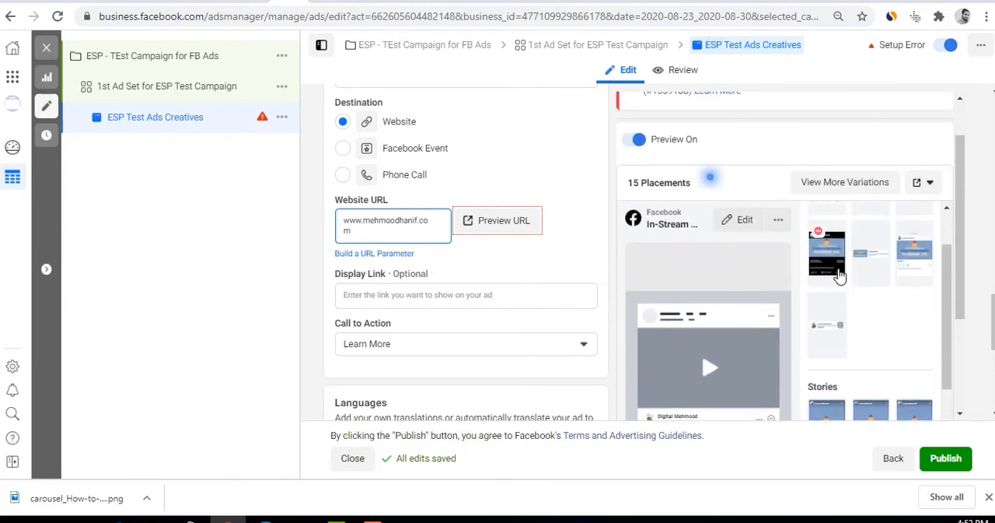
pyautogui.scroll(4, 835, 265)
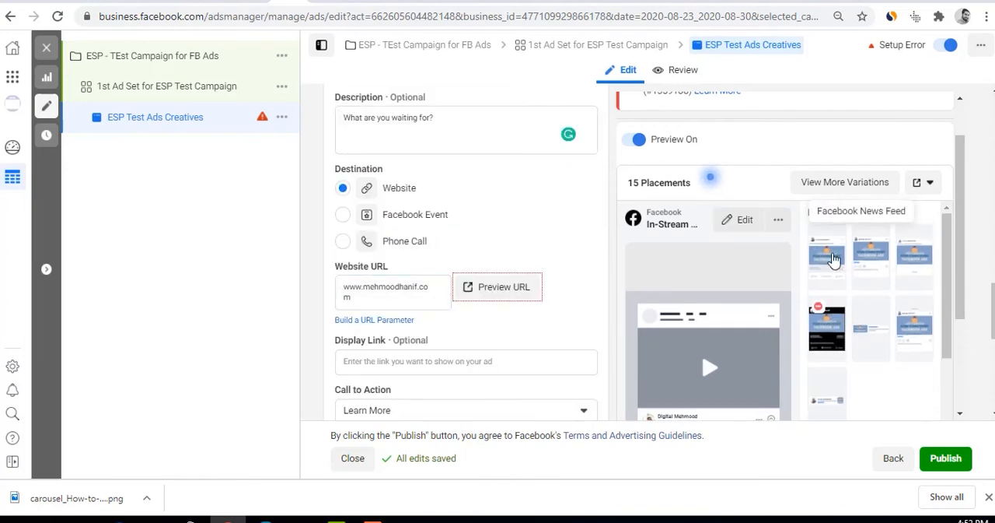
pyautogui.click(834, 259)
pyautogui.scroll(-2, 739, 269)
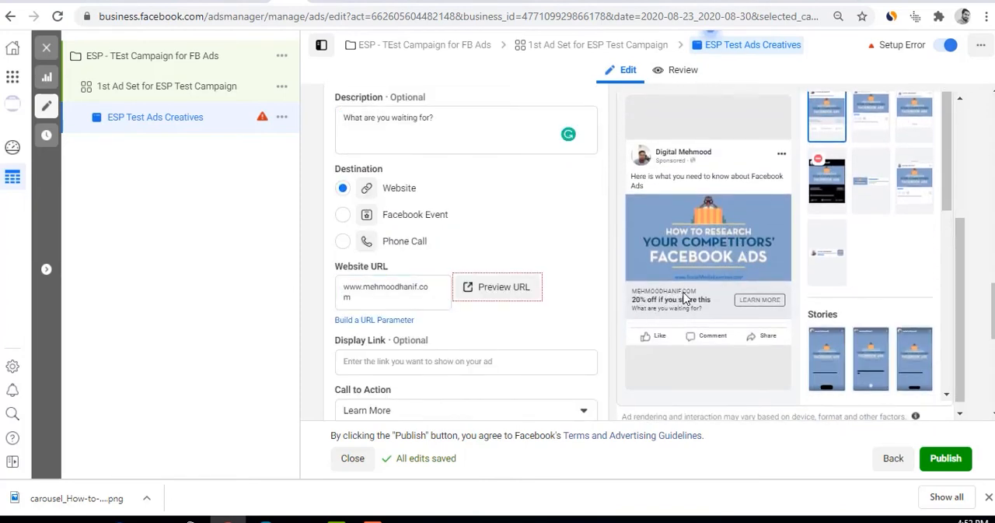
pyautogui.click(388, 293)
pyautogui.press('BackSpace')
pyautogui.press('BackSpace')
pyautogui.press('BackSpace')
pyautogui.press('BackSpace')
pyautogui.press('BackSpace')
pyautogui.press('BackSpace')
pyautogui.press('BackSpace')
pyautogui.press('BackSpace')
pyautogui.press('BackSpace')
pyautogui.press('BackSpace')
pyautogui.press('BackSpace')
pyautogui.press('BackSpace')
pyautogui.press('BackSpace')
pyautogui.press('BackSpace')
pyautogui.press('BackSpace')
pyautogui.press('BackSpace')
pyautogui.press('BackSpace')
pyautogui.press('BackSpace')
pyautogui.press('BackSpace')
pyautogui.press('BackSpace')
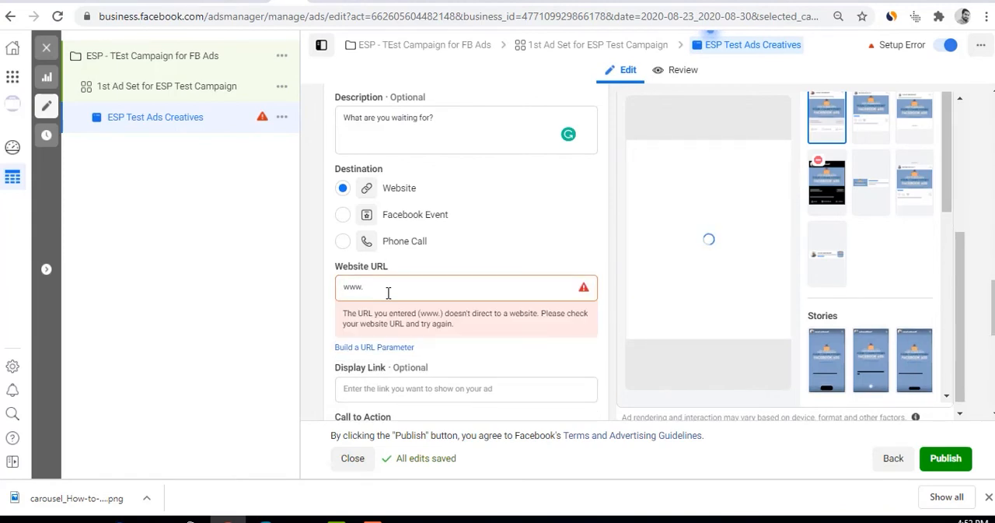
pyautogui.click(388, 292)
pyautogui.write('mehm')
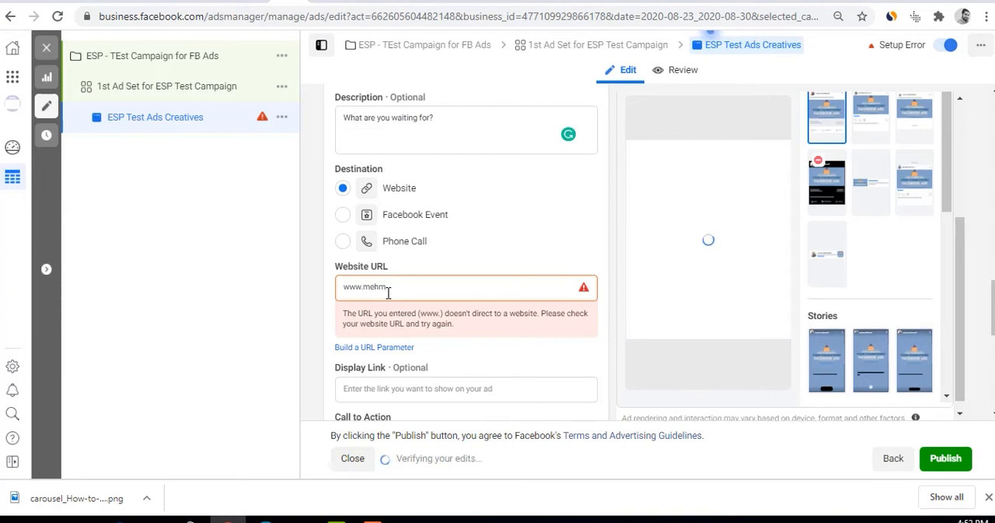
pyautogui.click(388, 292)
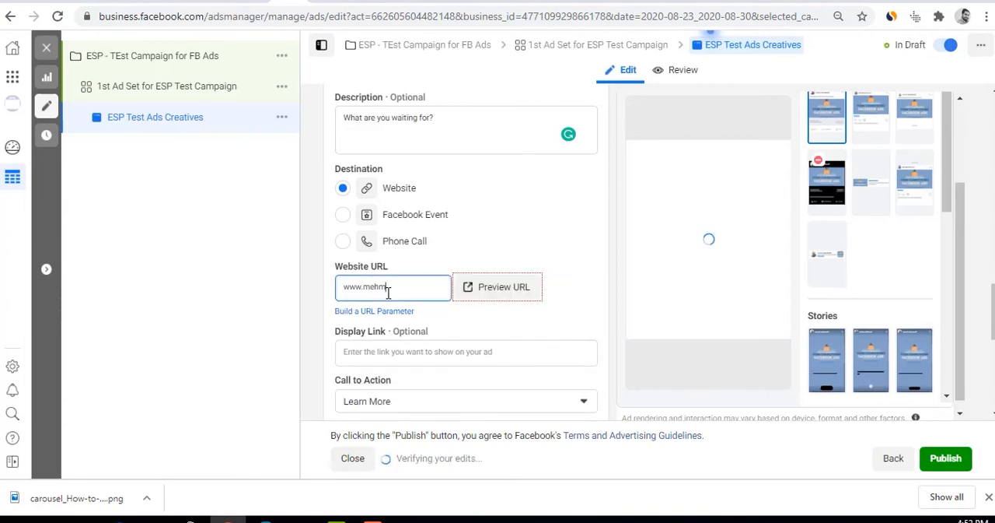
pyautogui.write('ood.com/abcdefg')
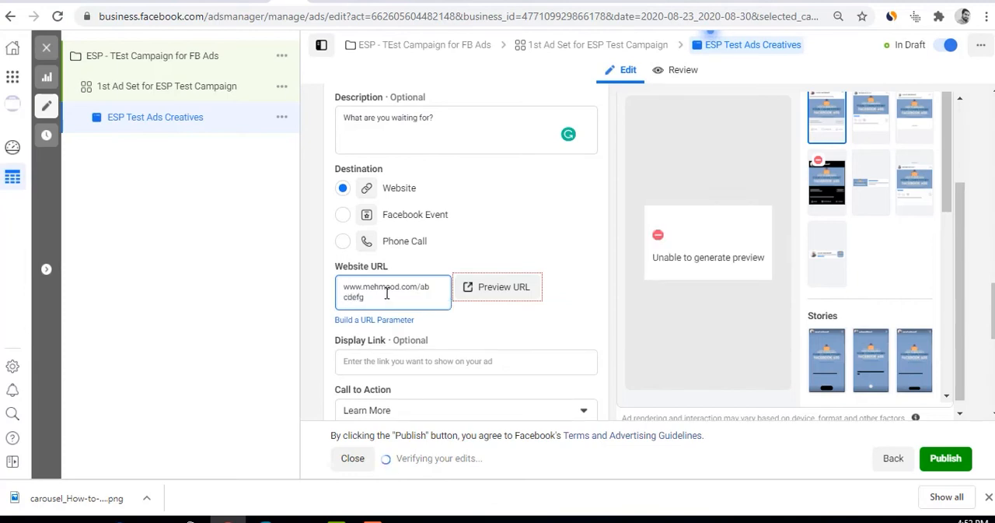
pyautogui.click(564, 274)
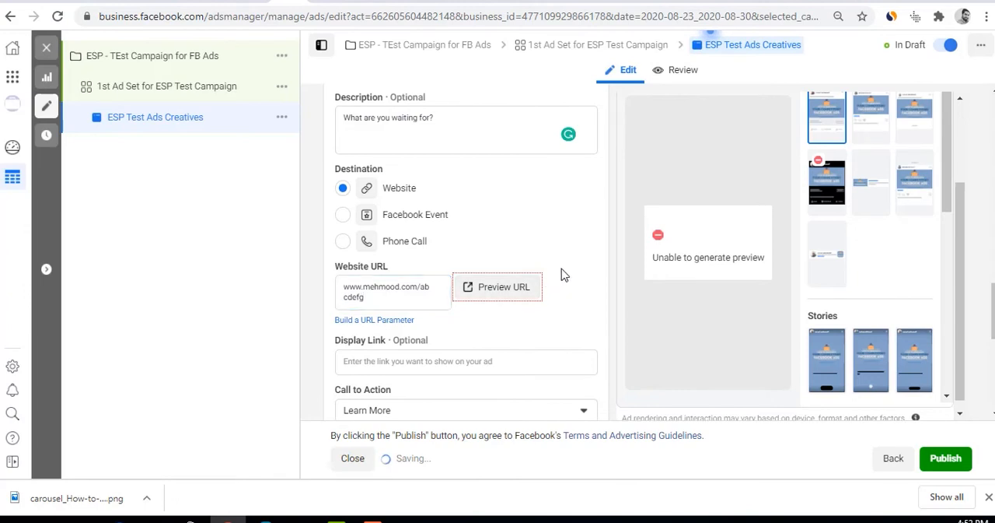
pyautogui.scroll(2, 564, 275)
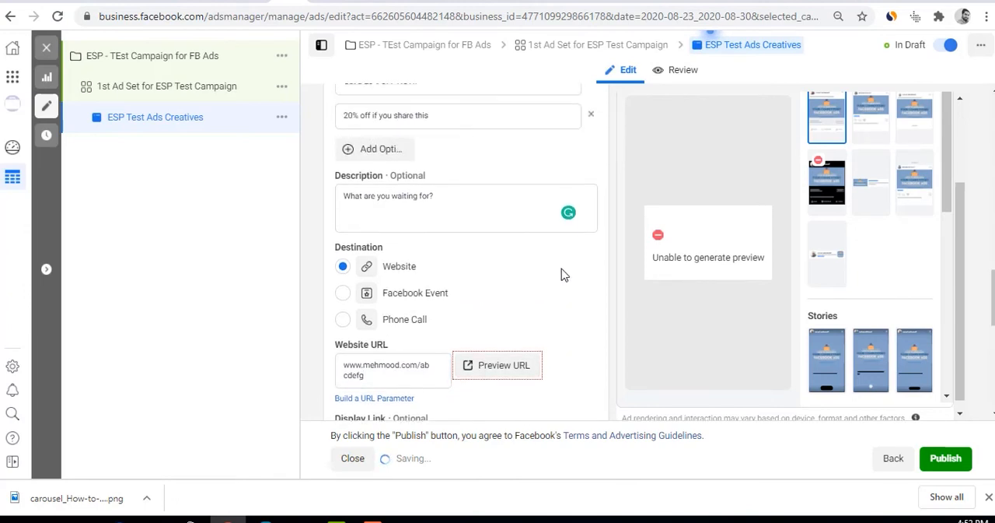
pyautogui.scroll(-3, 564, 275)
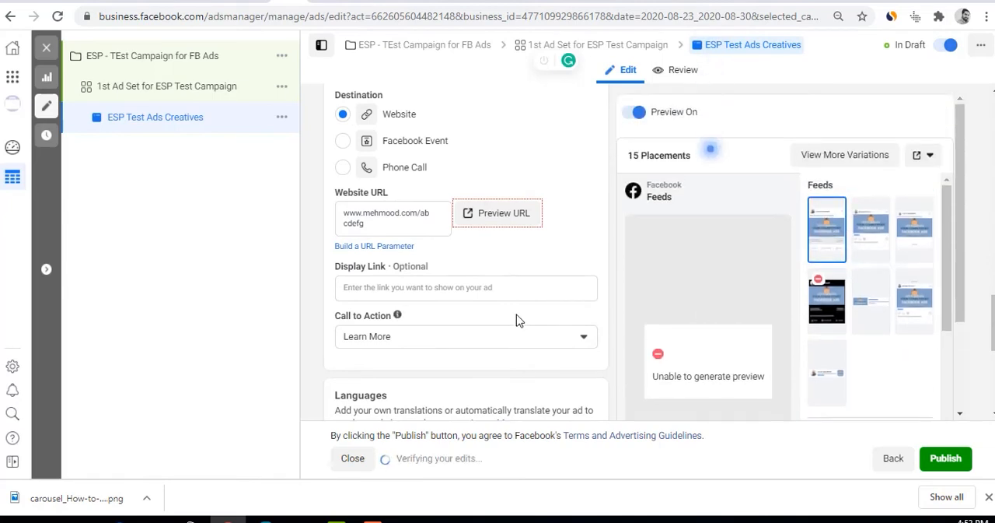
pyautogui.scroll(-3, 482, 307)
pyautogui.scroll(5, 468, 302)
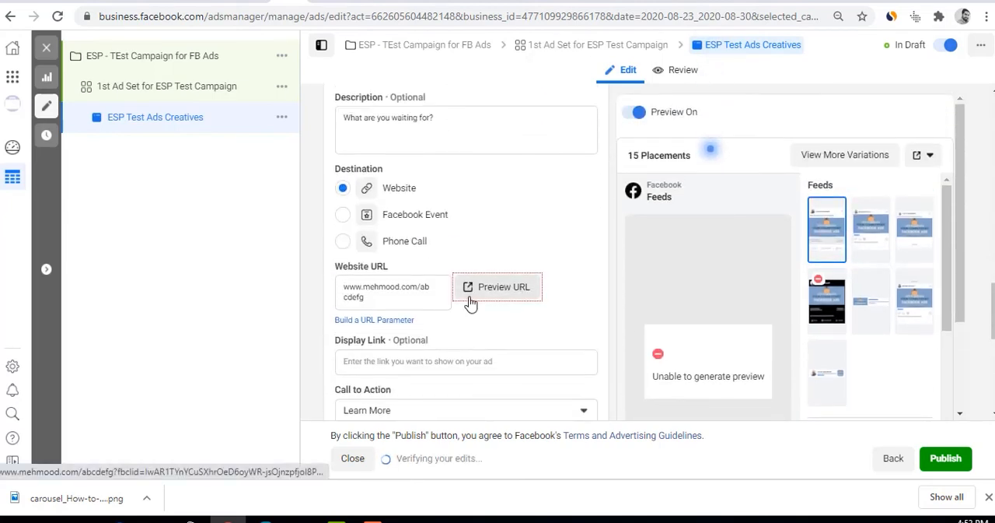
pyautogui.scroll(-2, 469, 302)
pyautogui.click(409, 297)
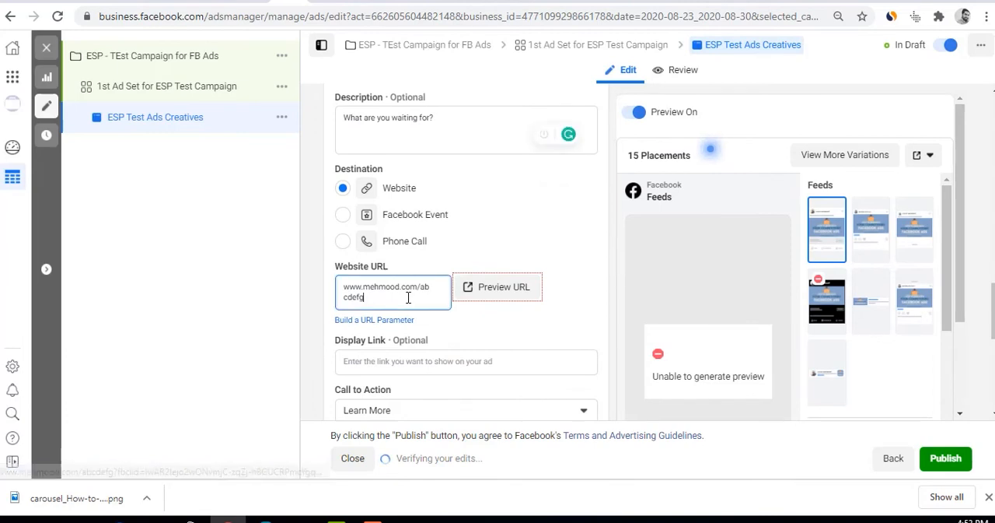
pyautogui.doubleClick(408, 297)
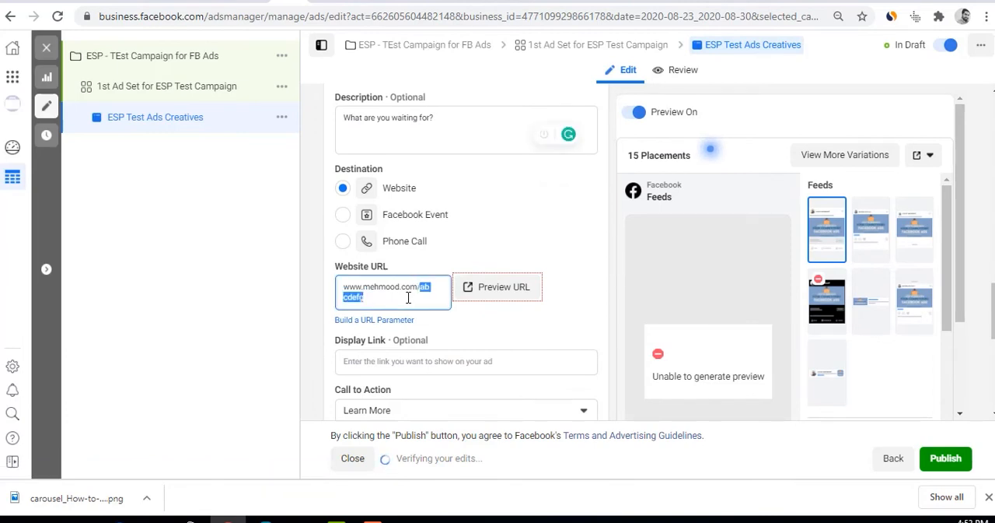
pyautogui.press('BackSpace')
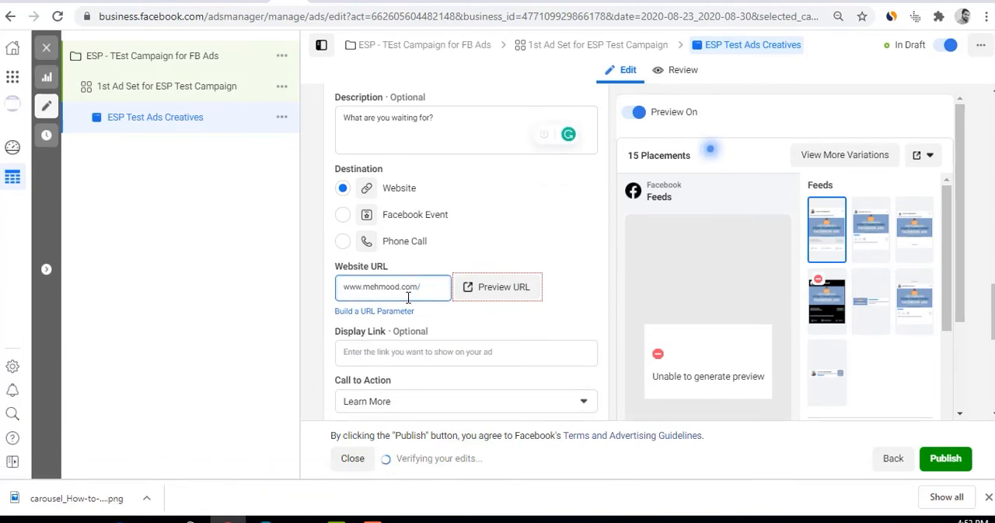
pyautogui.press('BackSpace')
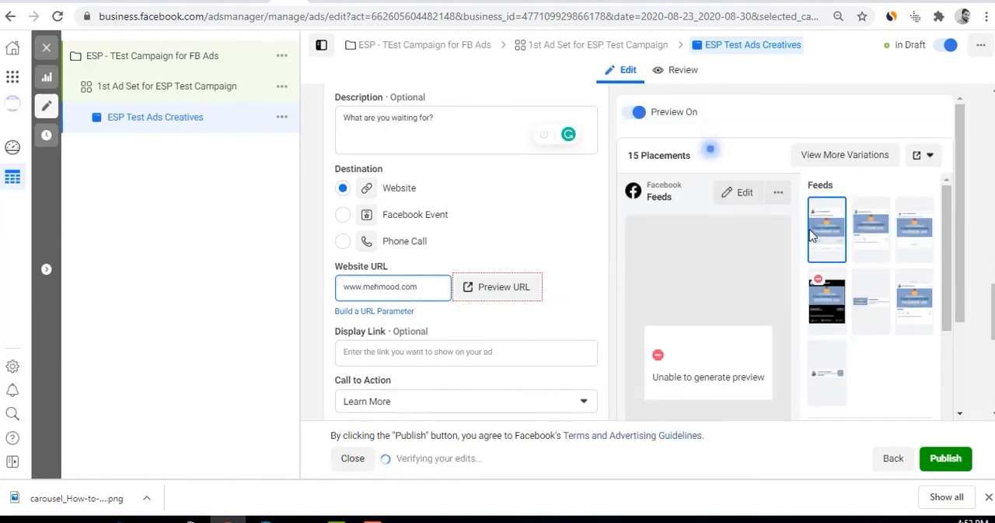
# Preview the ad in the Instagram Feed placement
pyautogui.click(862, 225)
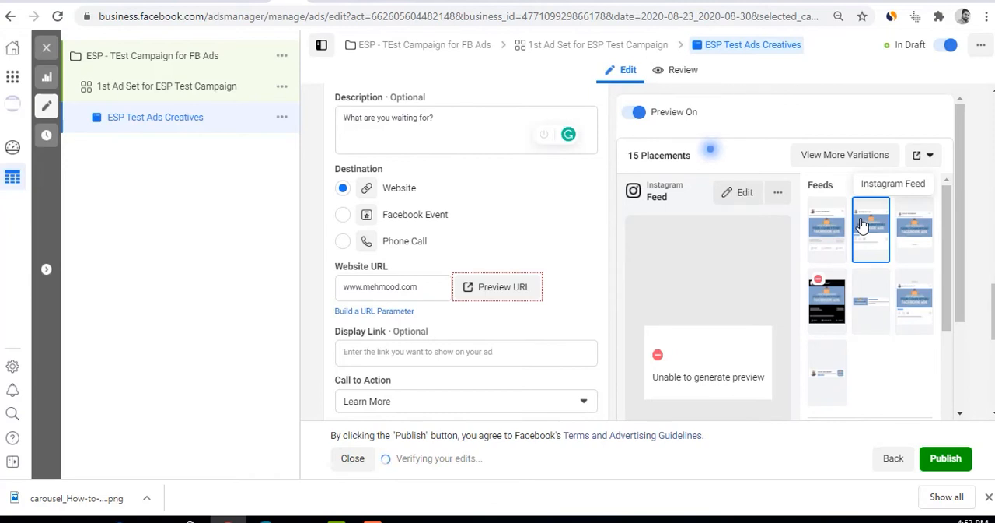
pyautogui.scroll(-1, 498, 256)
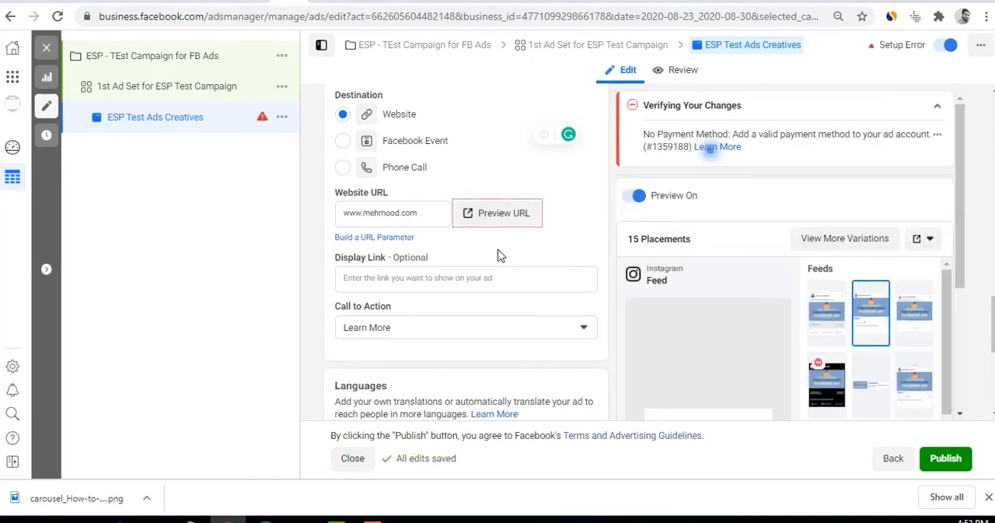
pyautogui.scroll(-2, 776, 251)
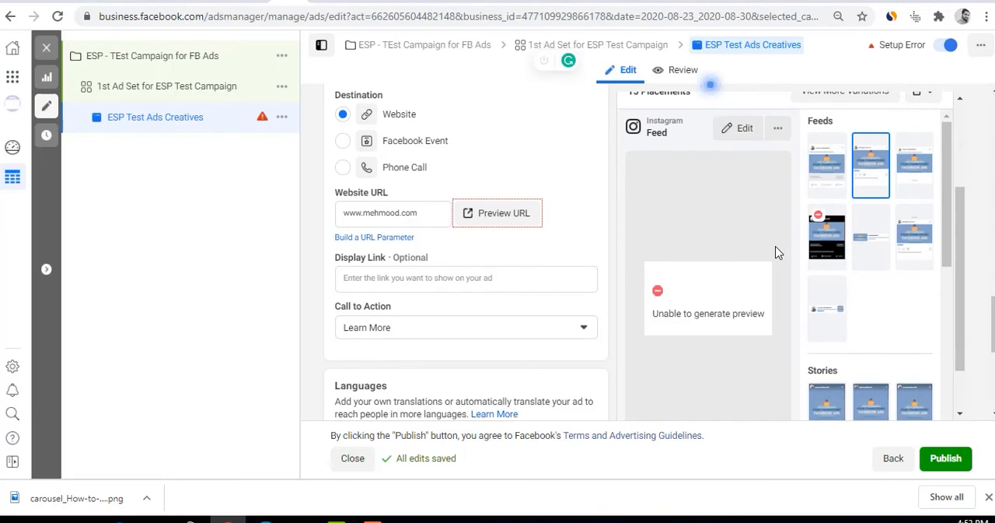
pyautogui.moveTo(424, 213); pyautogui.dragTo(325, 219)
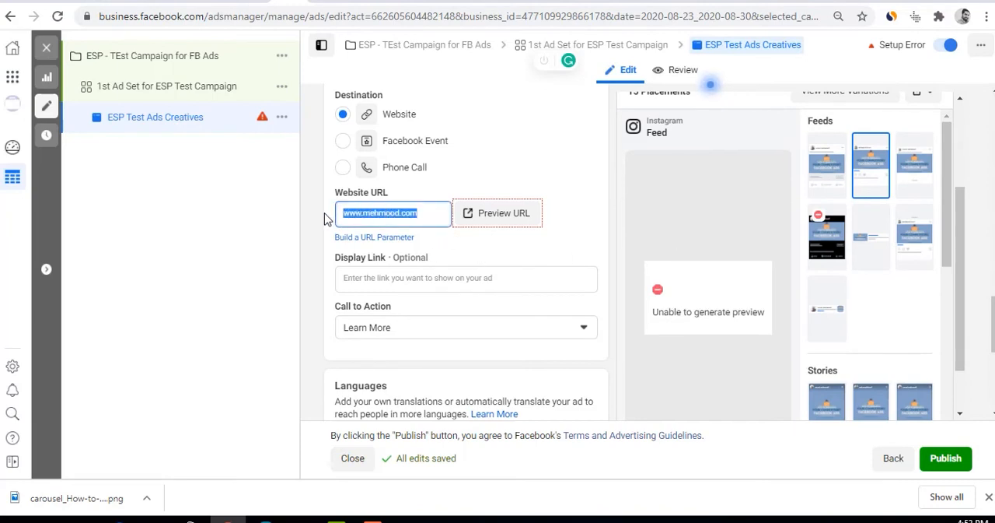
pyautogui.write('www.mehmoodhan')
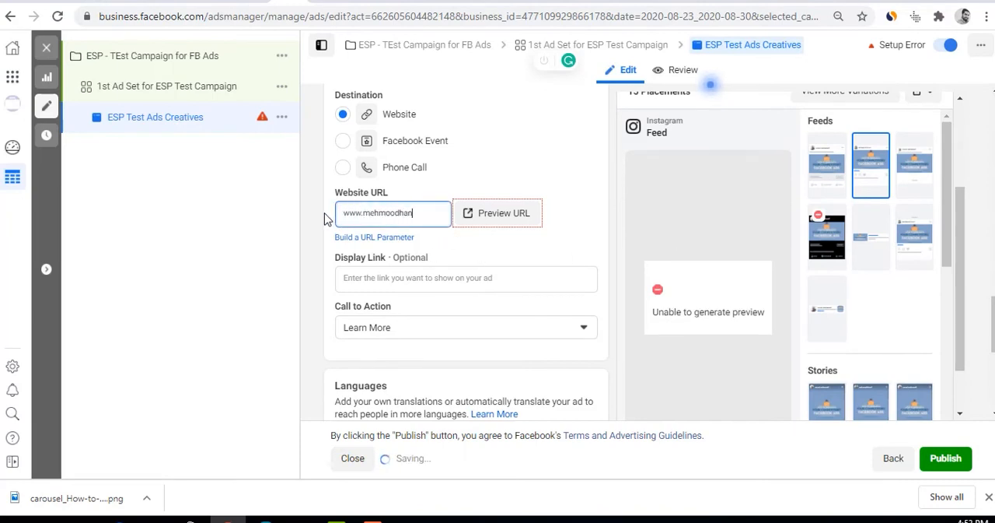
pyautogui.write('if.com')
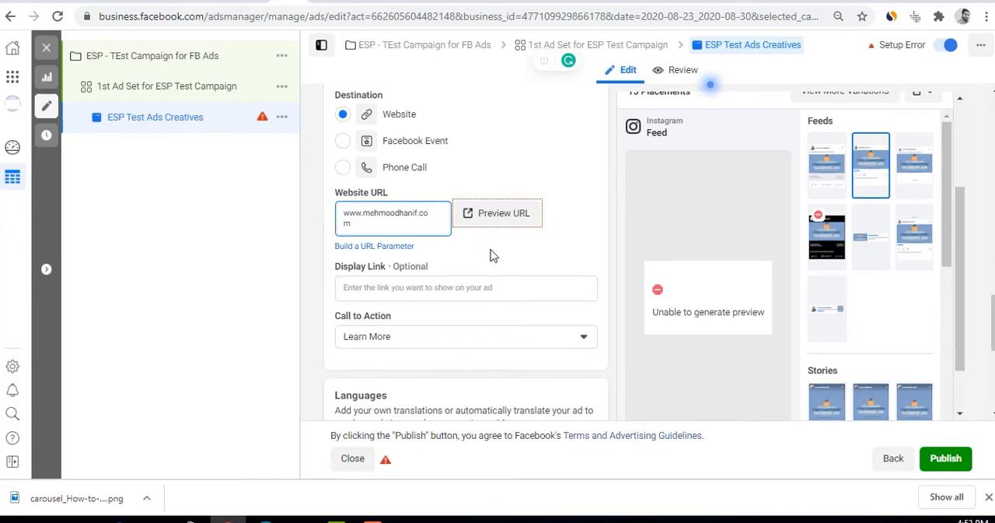
pyautogui.click(492, 255)
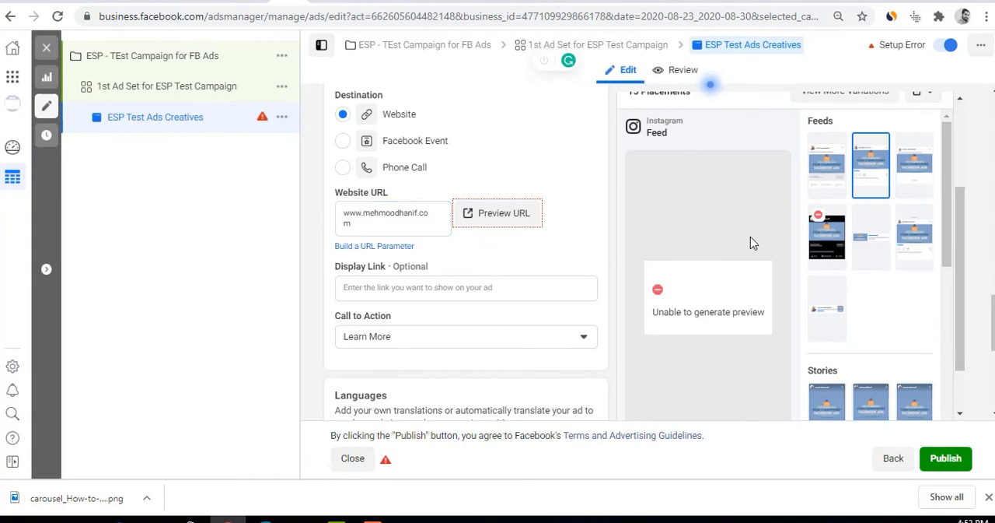
pyautogui.click(828, 162)
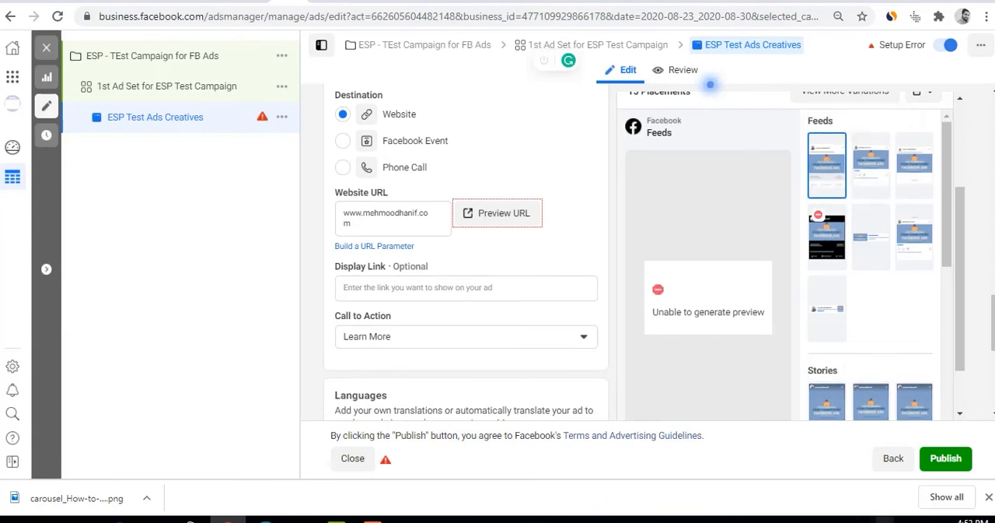
pyautogui.click(903, 520)
pyautogui.click(903, 520)
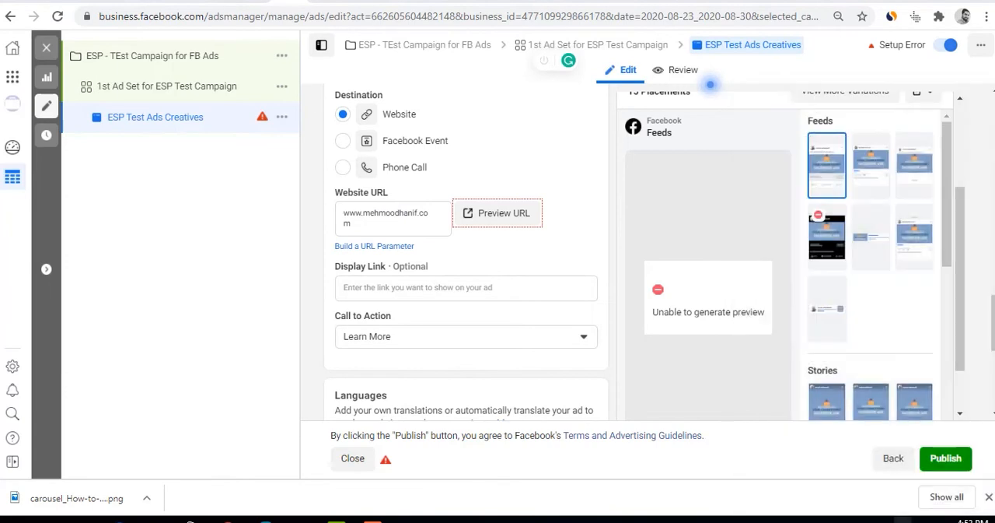
# Recheck the Website URL, and turn the ad off and back on
pyautogui.click(490, 250)
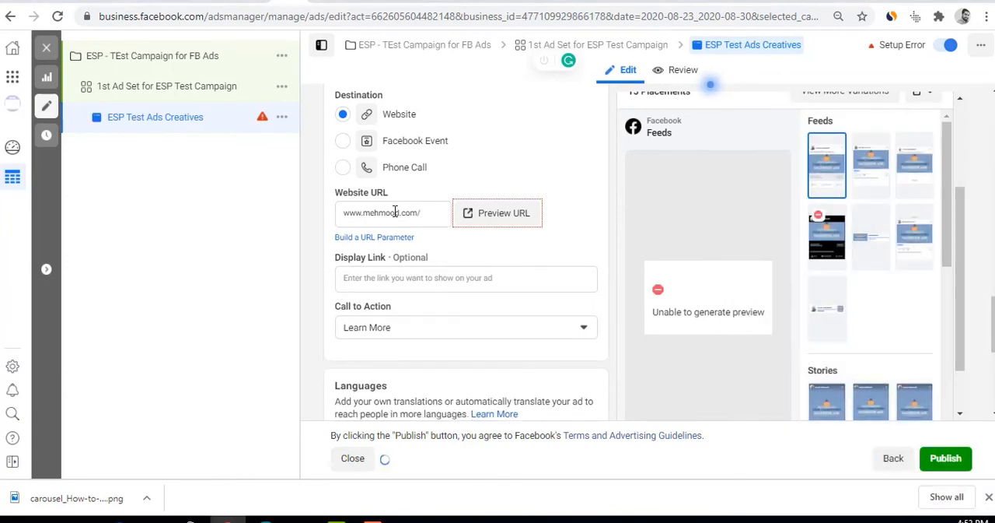
pyautogui.click(362, 210)
pyautogui.moveTo(370, 212); pyautogui.dragTo(429, 225)
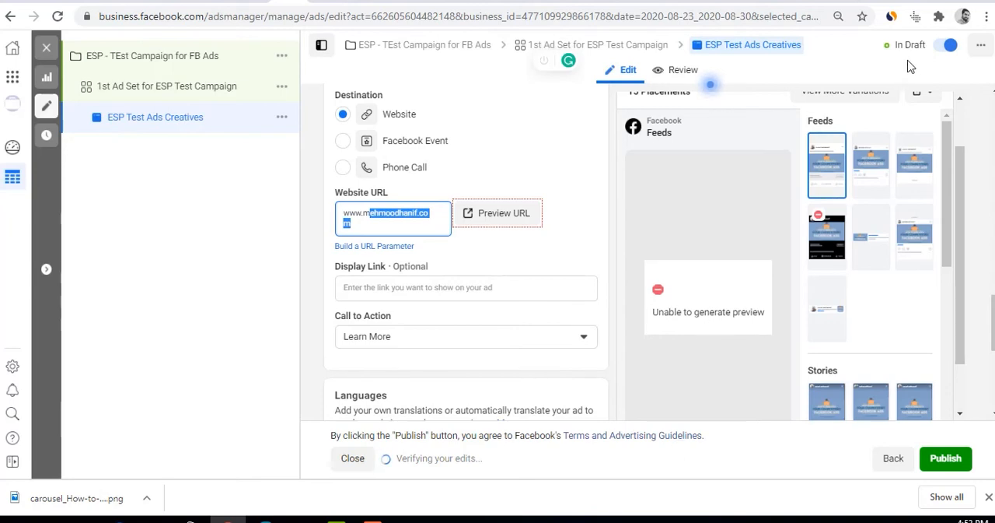
pyautogui.click(948, 49)
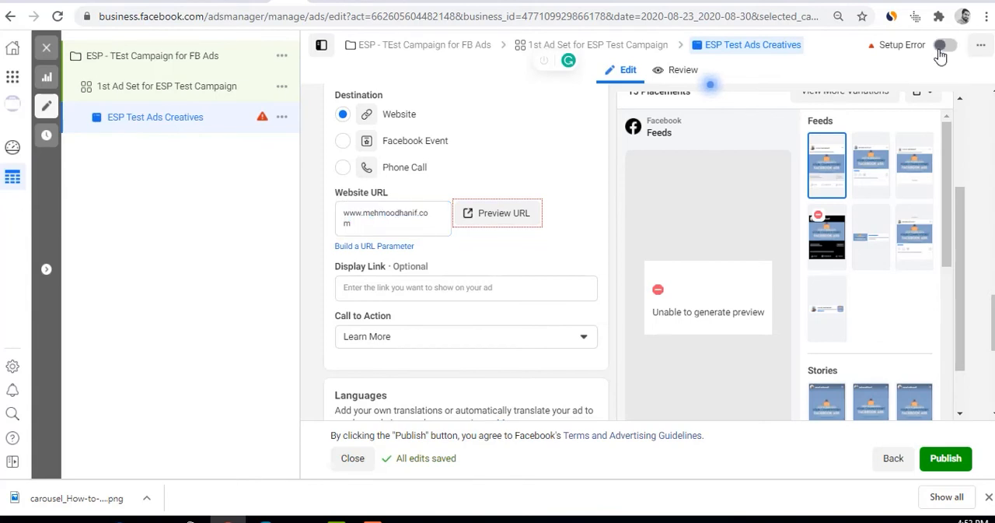
pyautogui.click(949, 50)
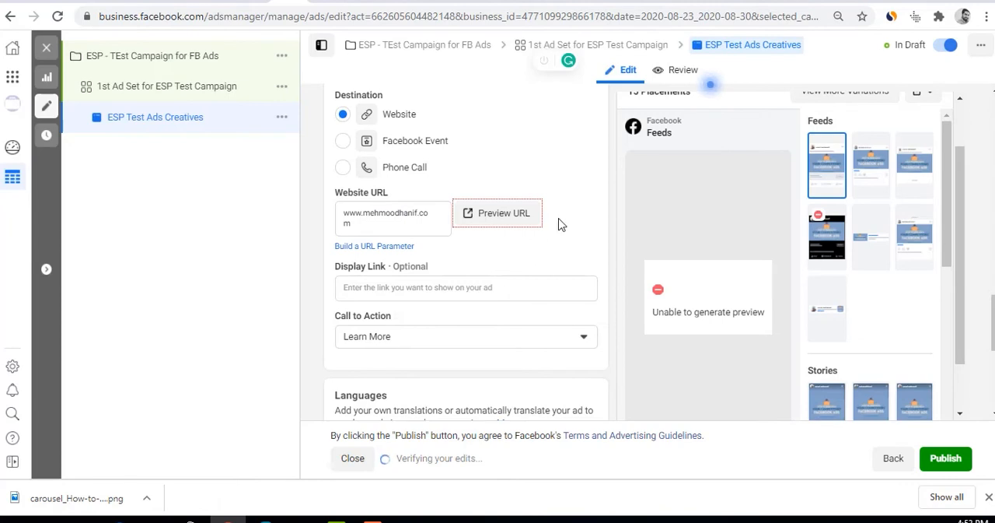
pyautogui.click(384, 287)
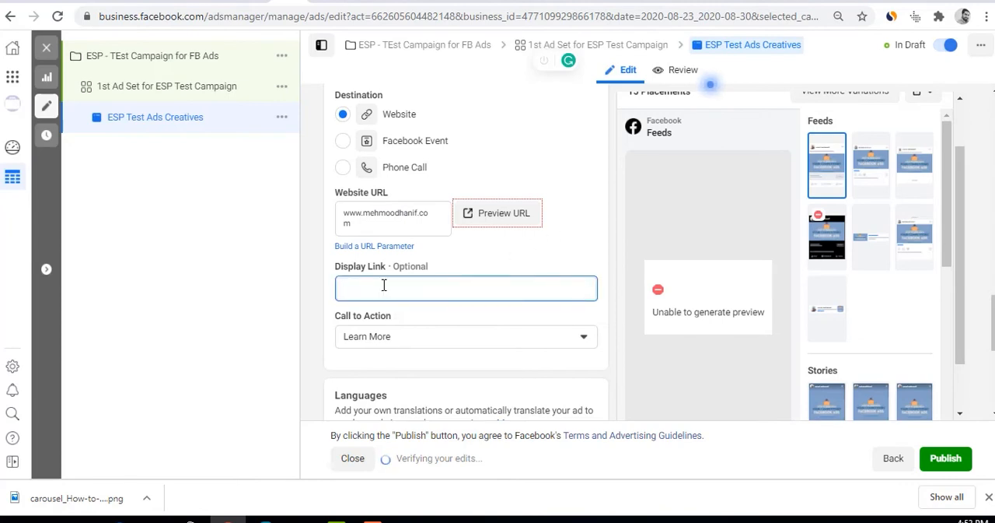
pyautogui.write('www.esp.com')
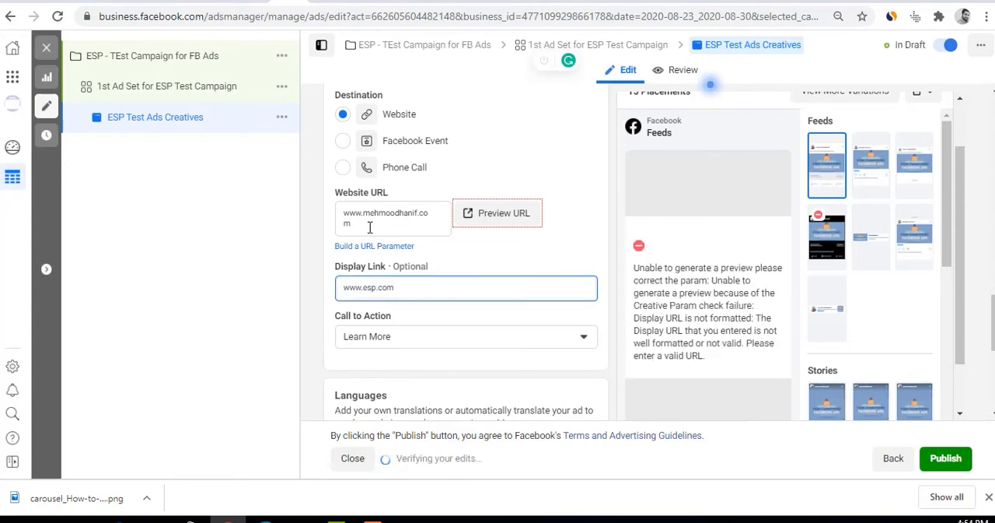
pyautogui.moveTo(369, 223); pyautogui.dragTo(333, 214)
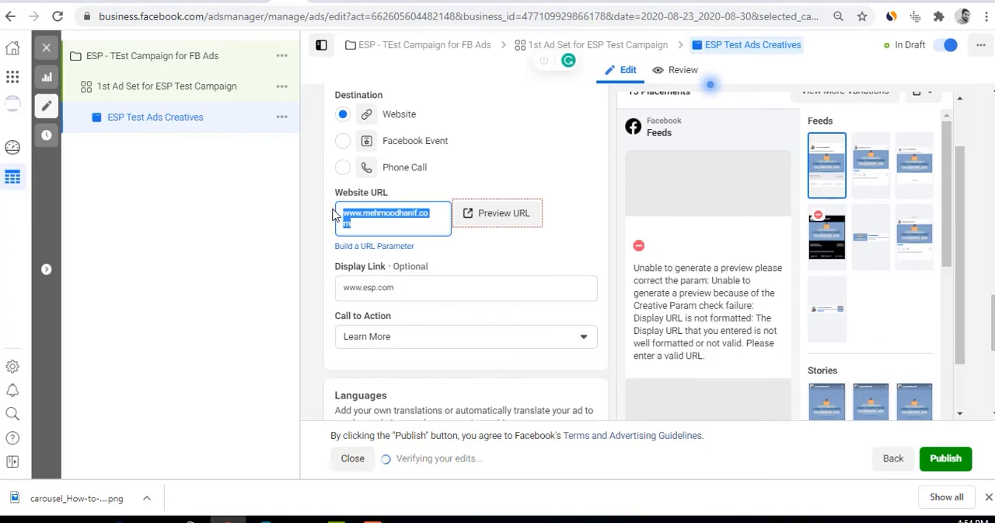
pyautogui.write('e')
pyautogui.write('ww')
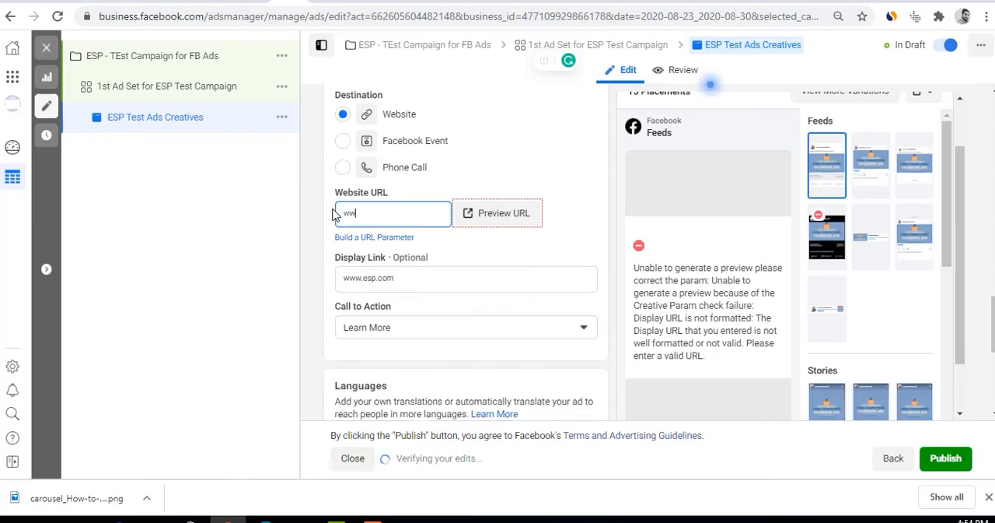
pyautogui.write('.ecom.h')
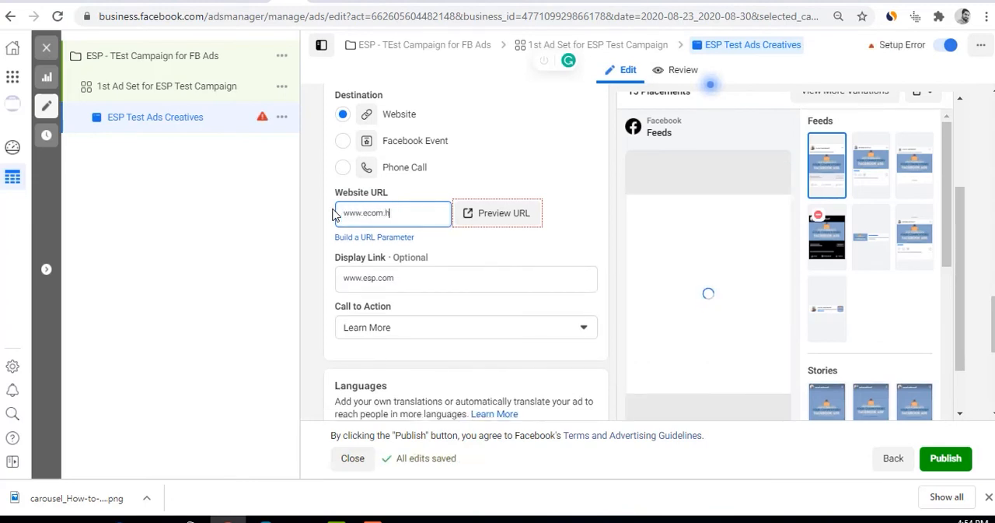
pyautogui.write('ozyali.com')
pyautogui.moveTo(399, 282); pyautogui.dragTo(309, 278)
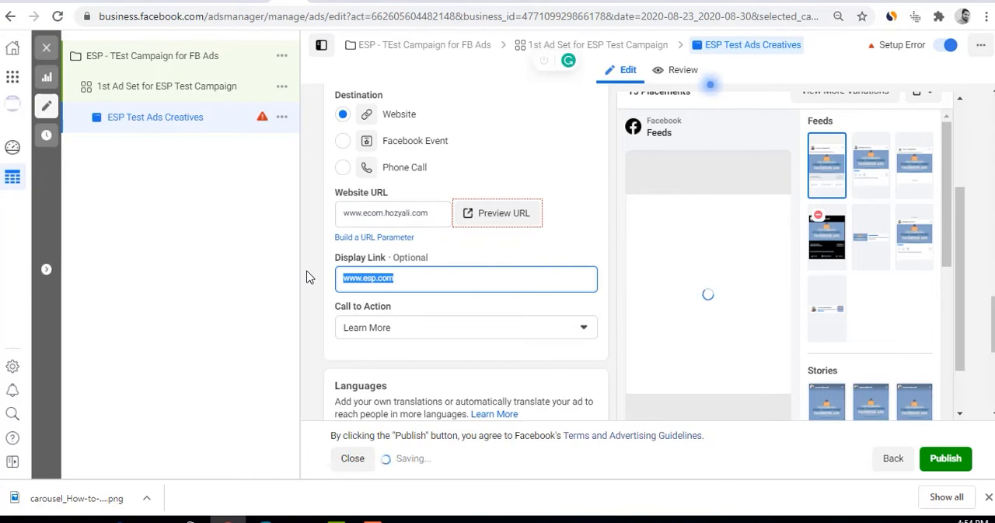
pyautogui.write('ww')
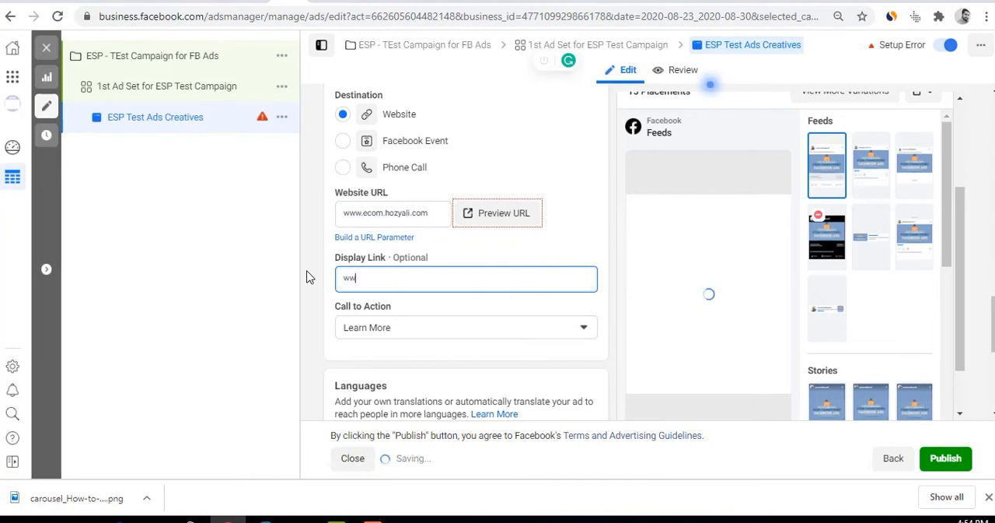
pyautogui.write('w.ecommer')
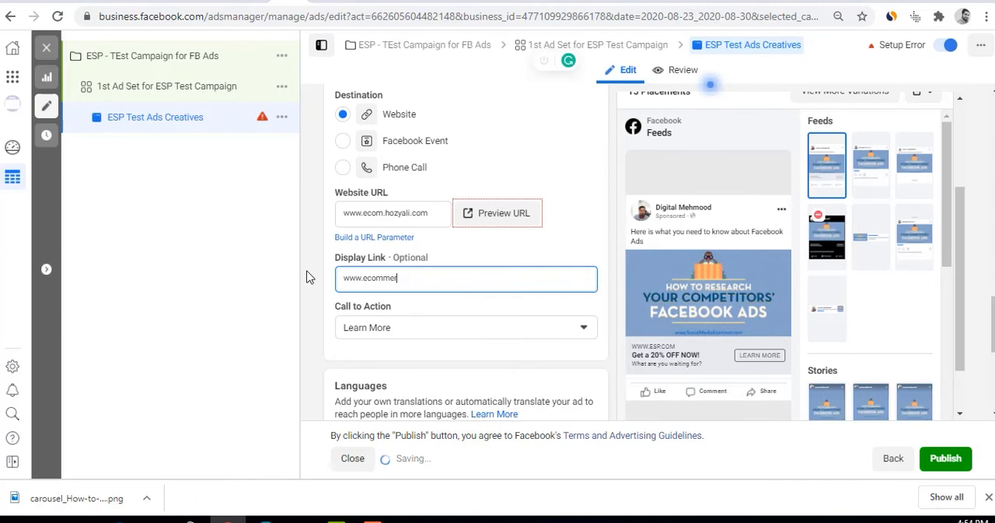
pyautogui.write('cesuccess')
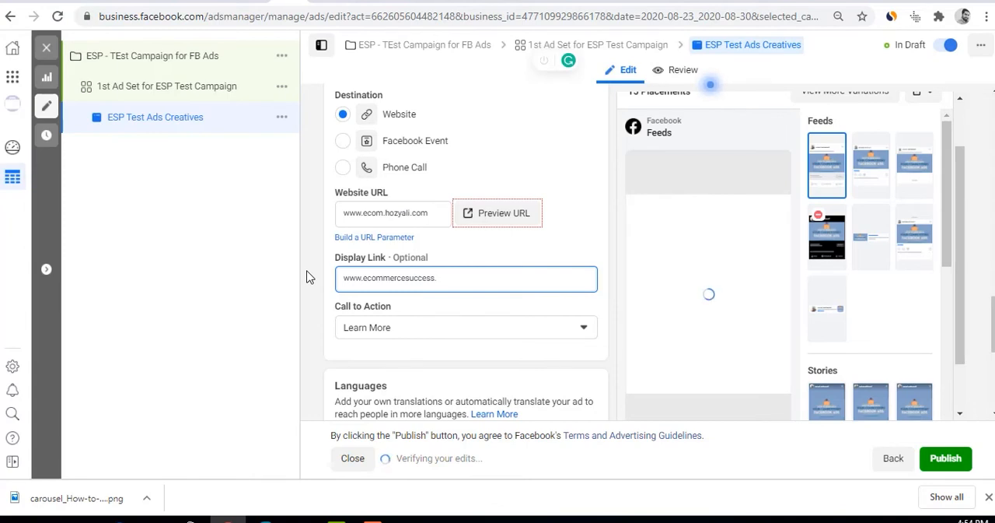
pyautogui.write('.pk')
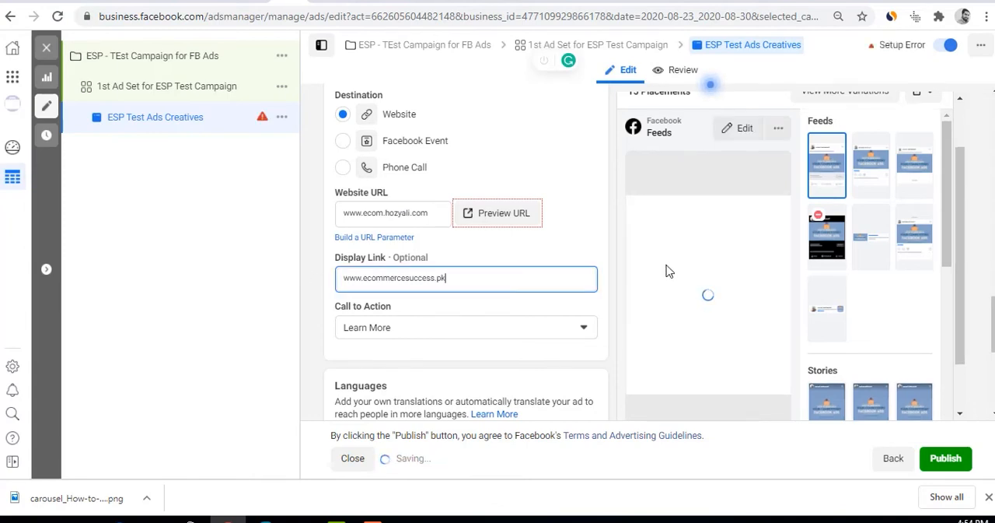
# Compare the ad's Website URL with its Display Link and check the link shown in the Facebook feed preview
pyautogui.moveTo(367, 213); pyautogui.dragTo(426, 214)
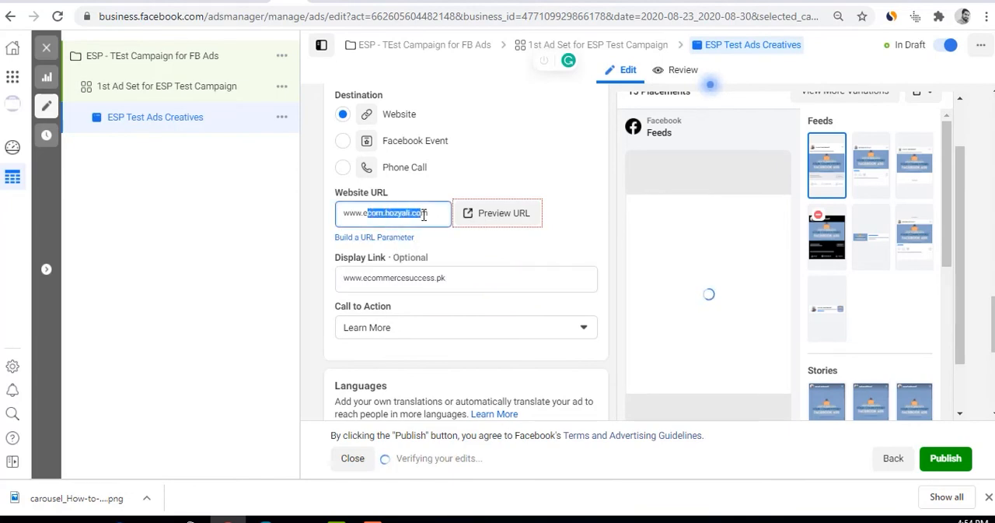
pyautogui.scroll(-1, 711, 270)
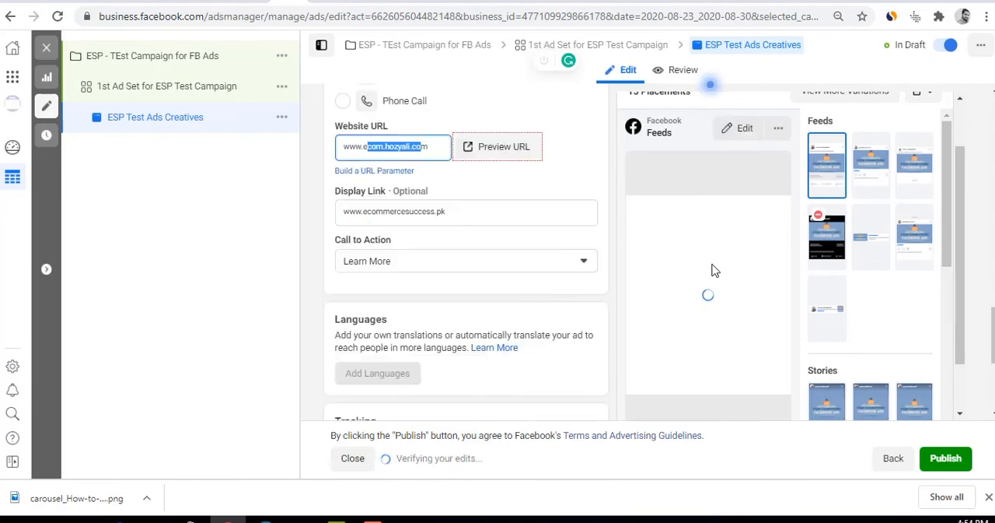
pyautogui.click(388, 212)
pyautogui.moveTo(356, 211); pyautogui.dragTo(547, 260)
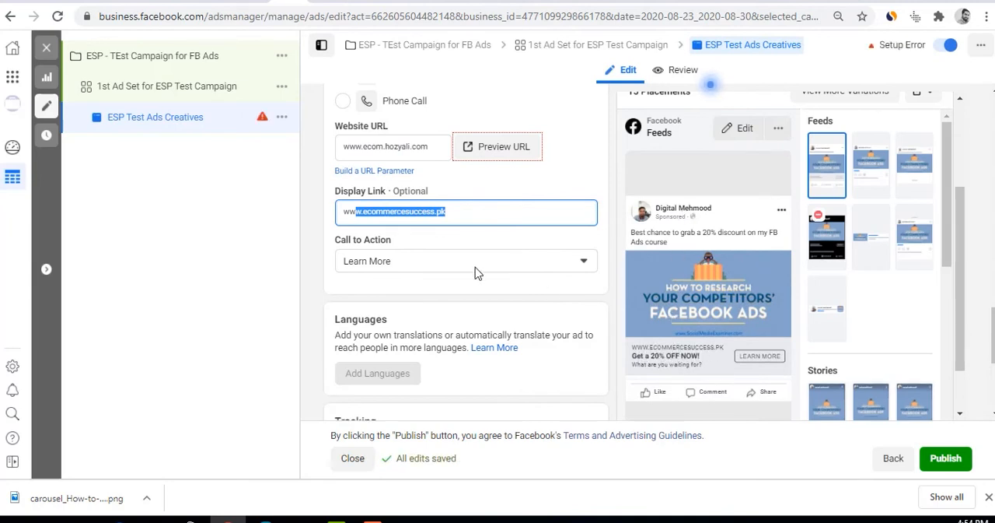
pyautogui.click(420, 213)
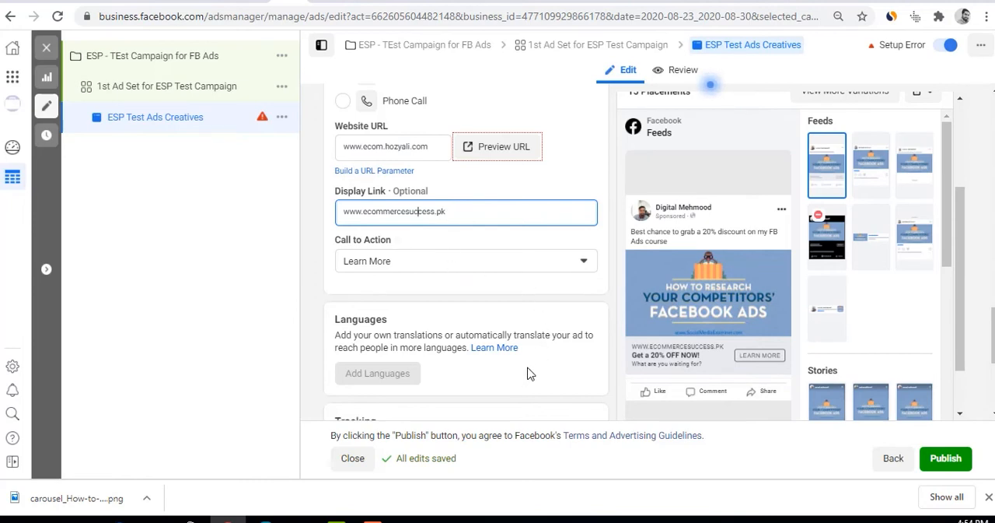
pyautogui.scroll(-1, 527, 374)
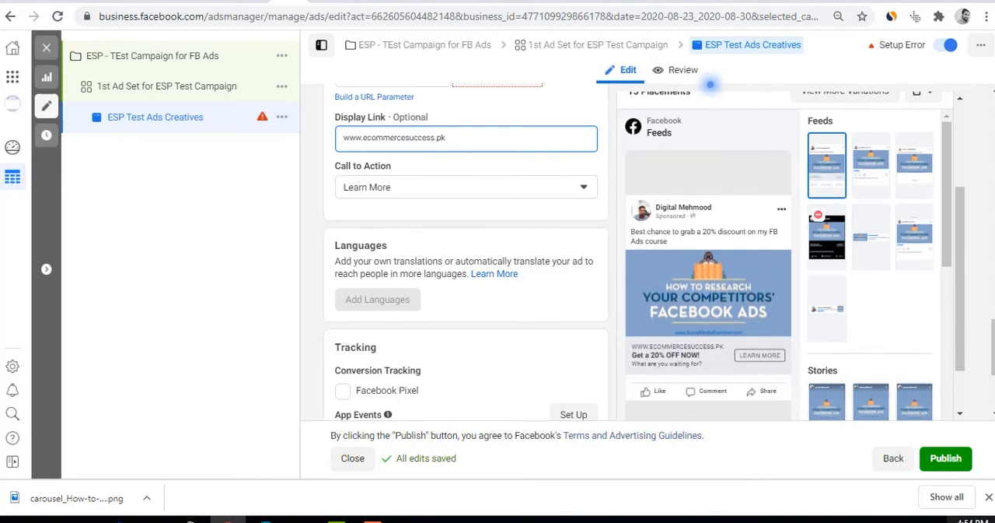
pyautogui.click(372, 519)
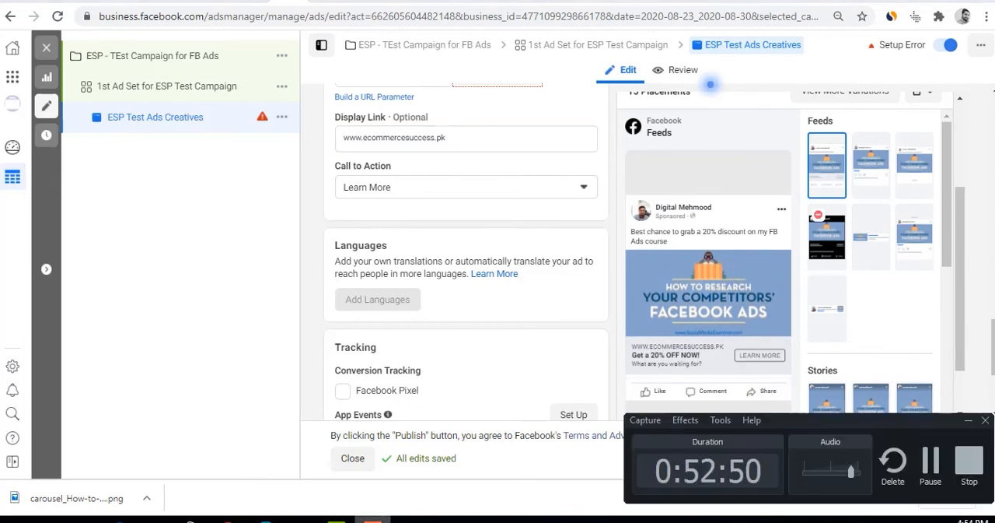
pyautogui.click(373, 520)
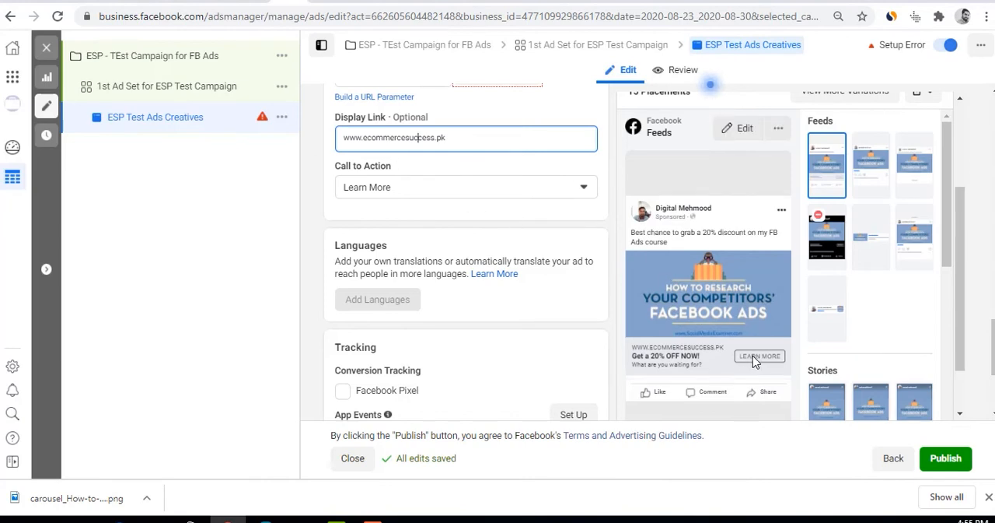
# Open the ad's Call to Action choices and look through the available options
pyautogui.click(529, 192)
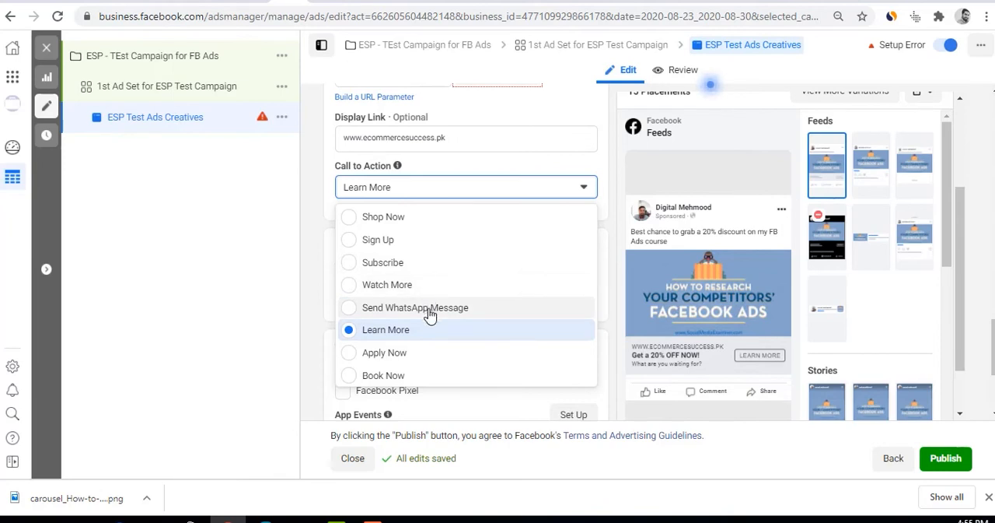
pyautogui.scroll(-2, 430, 311)
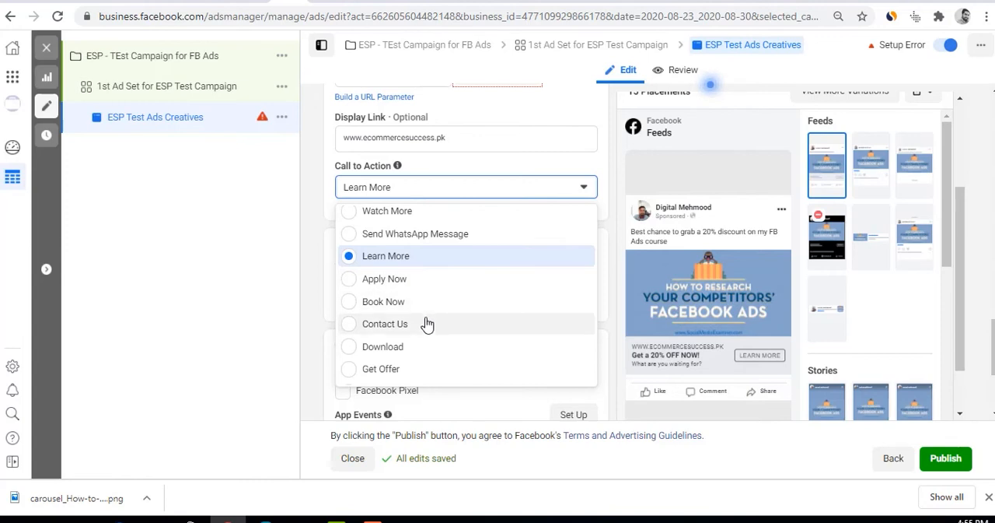
pyautogui.scroll(-1, 426, 324)
pyautogui.scroll(-2, 427, 319)
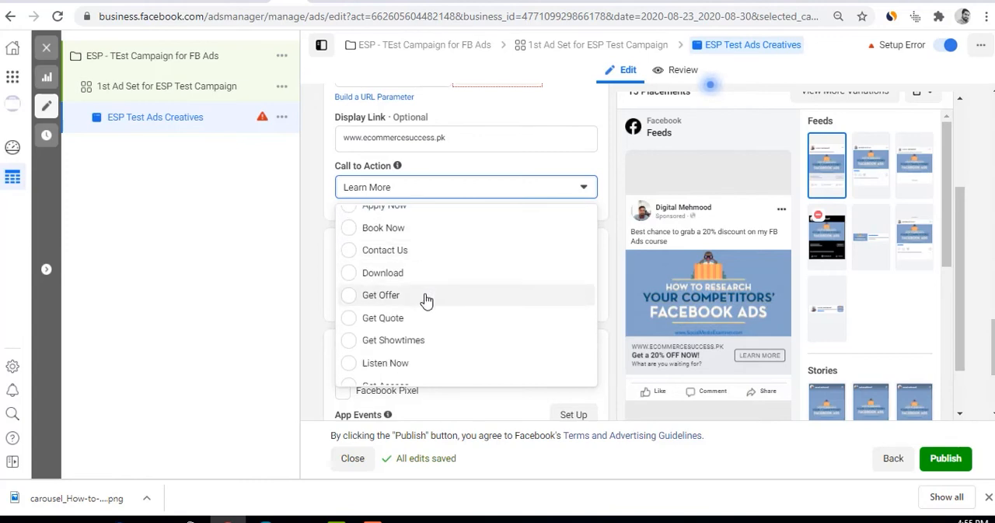
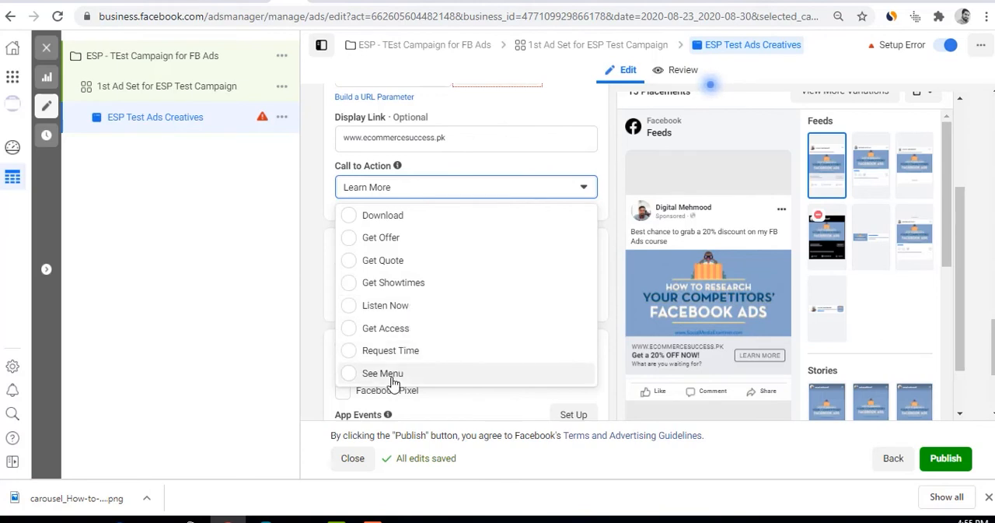
# Keep Learn More as the ad's call to action and review the Languages and Tracking settings
pyautogui.scroll(3, 418, 338)
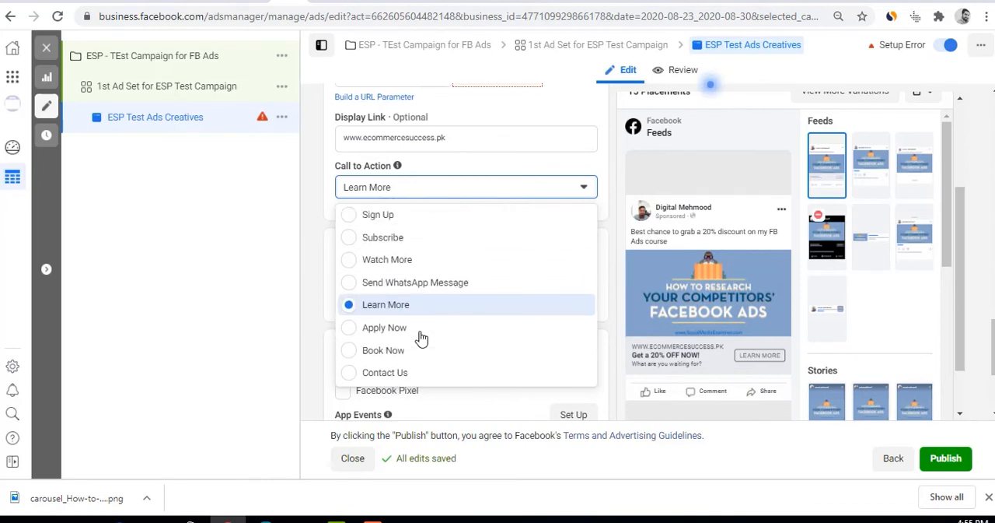
pyautogui.click(510, 170)
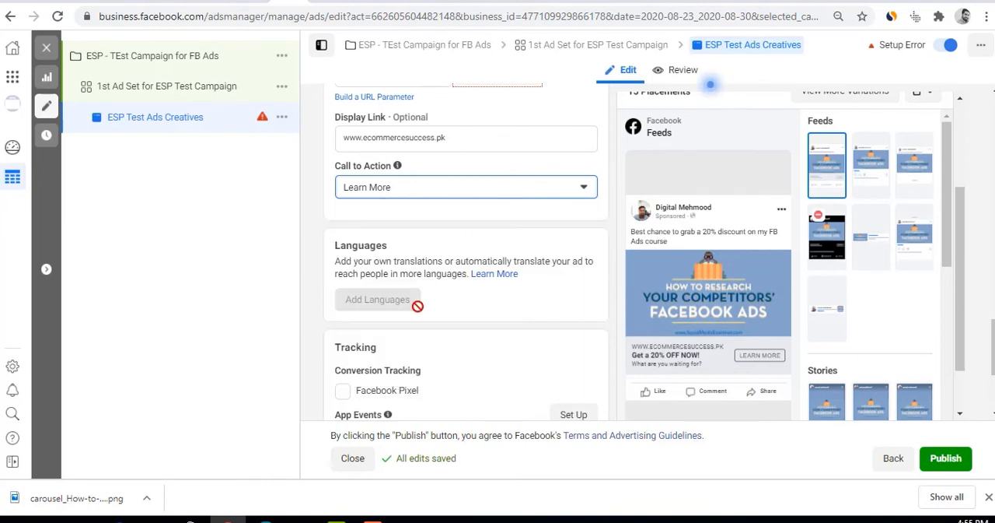
pyautogui.scroll(-1, 425, 364)
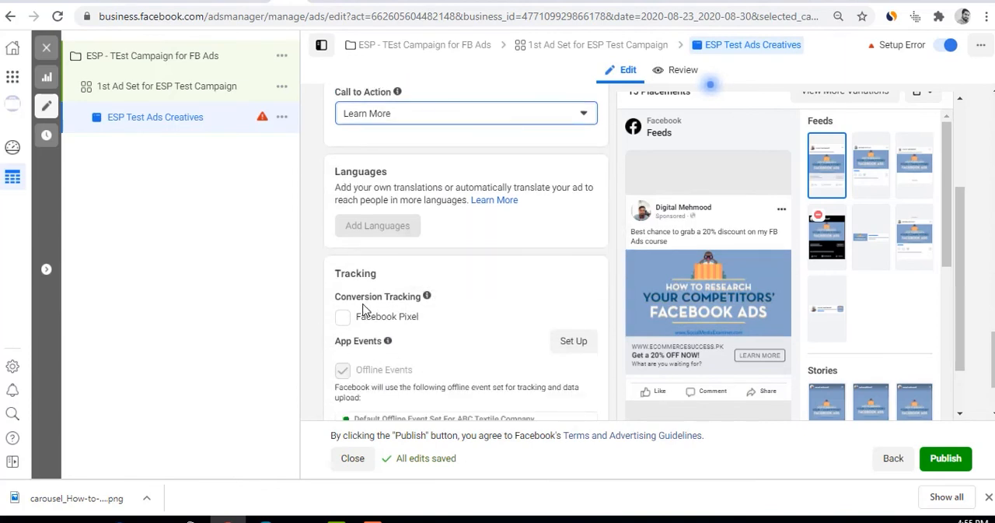
pyautogui.scroll(-2, 575, 360)
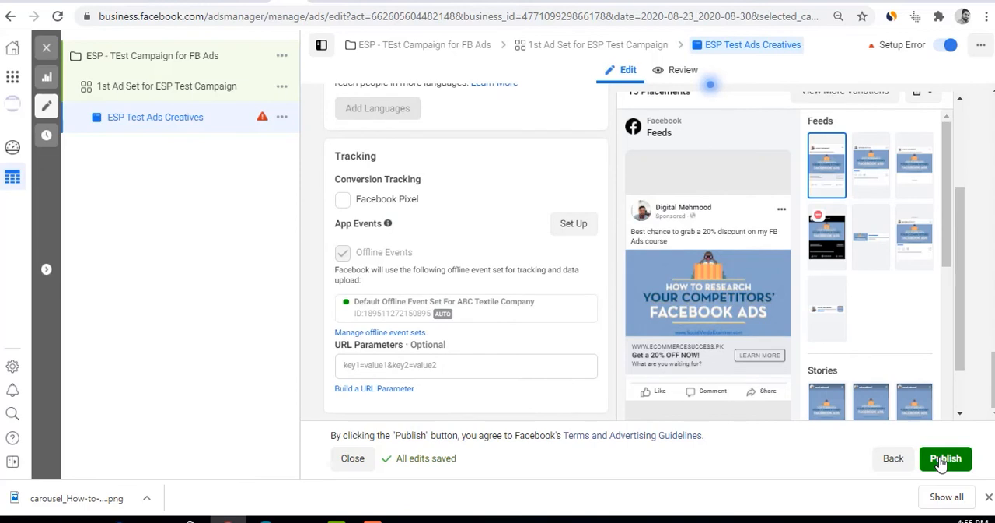
# Close the ad editor without publishing the draft items
pyautogui.scroll(10, 459, 362)
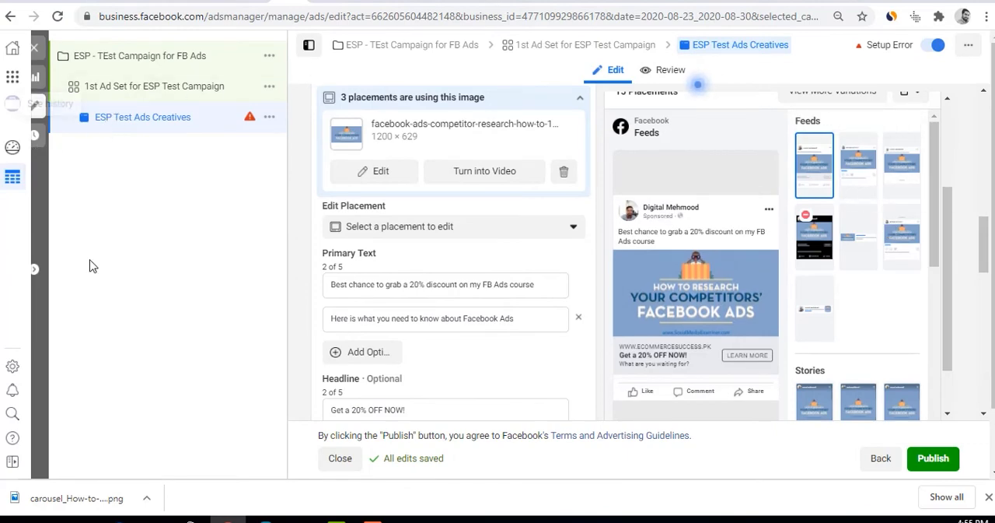
pyautogui.click(44, 54)
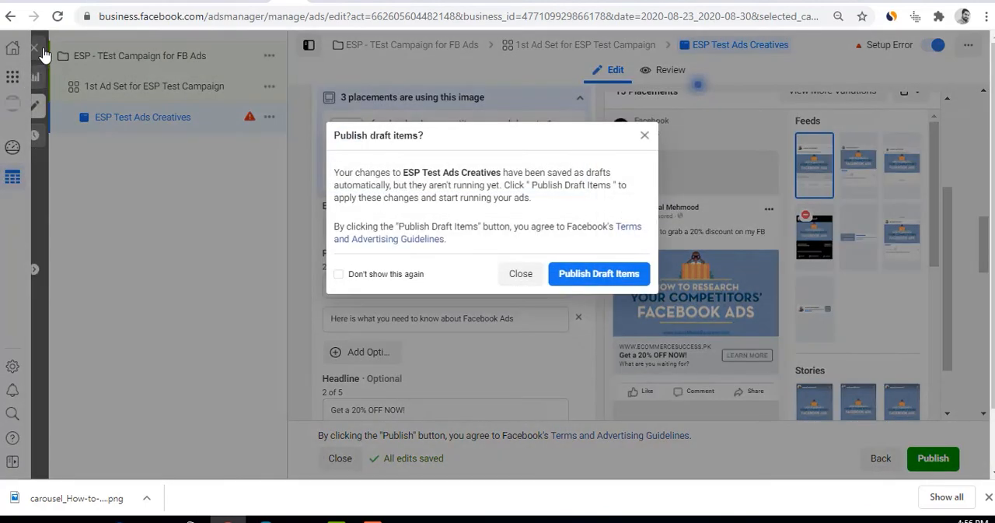
pyautogui.click(517, 274)
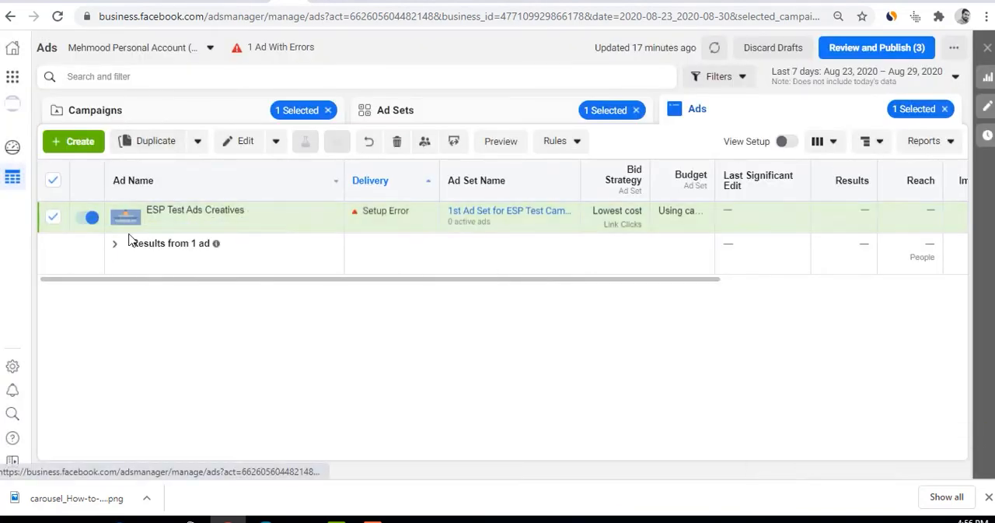
# Open the campaign list and look over the test campaign's delivery, budget and results columns
pyautogui.click(160, 111)
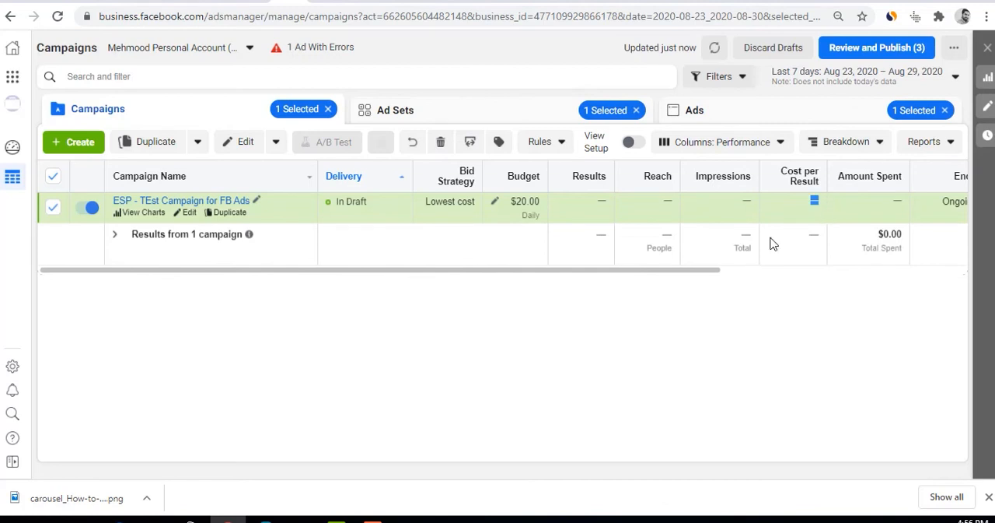
pyautogui.moveTo(685, 272); pyautogui.dragTo(787, 278)
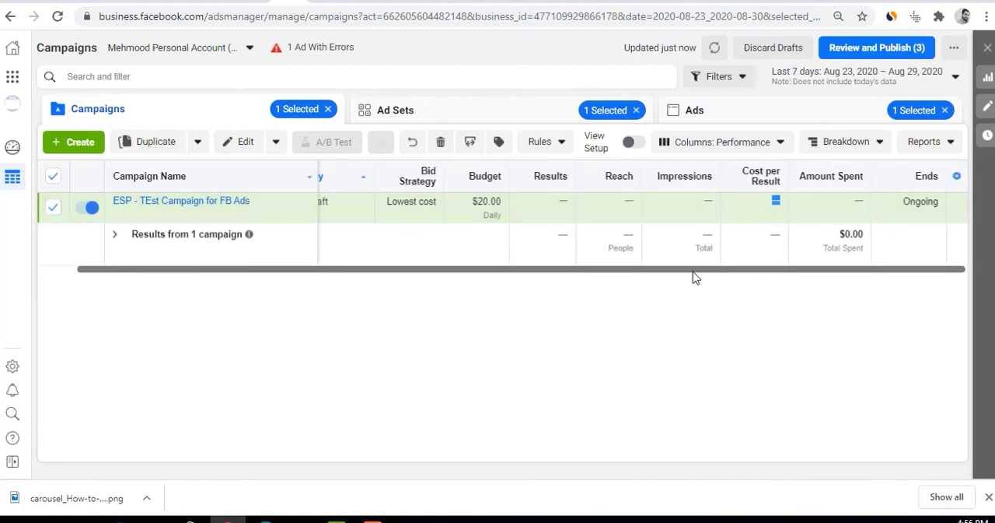
pyautogui.moveTo(693, 272); pyautogui.dragTo(560, 273)
# Open the ad set list and examine the ad set's bid strategy, budget, results and schedule columns
pyautogui.click(434, 114)
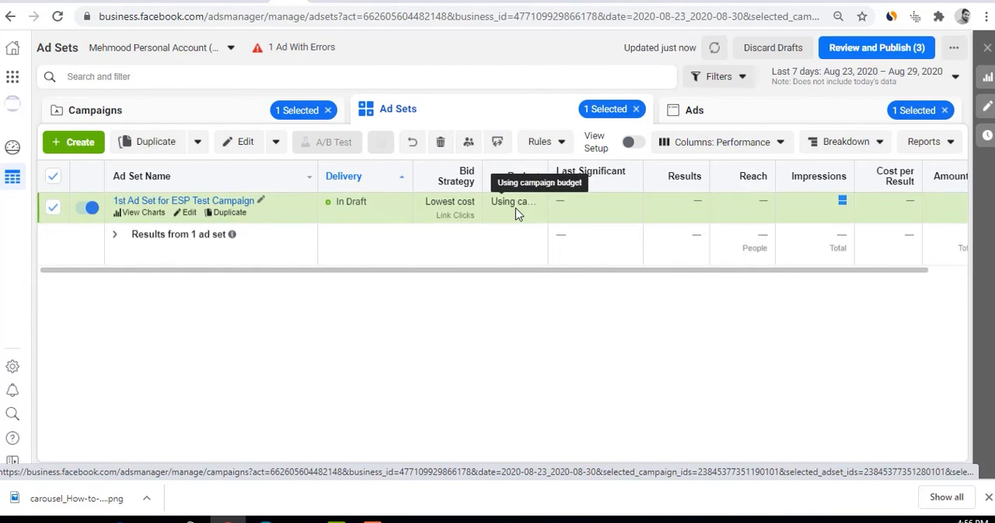
pyautogui.moveTo(459, 212)
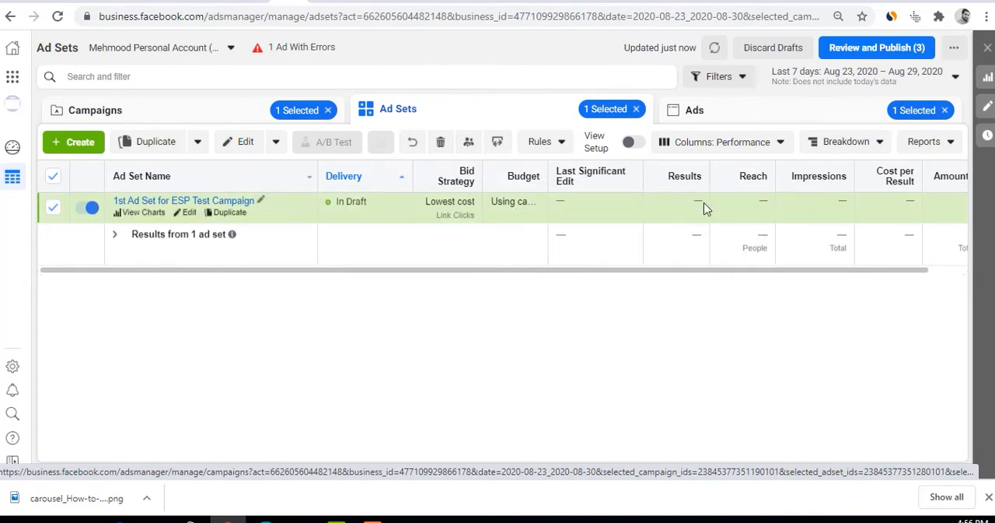
pyautogui.moveTo(707, 271); pyautogui.dragTo(984, 273)
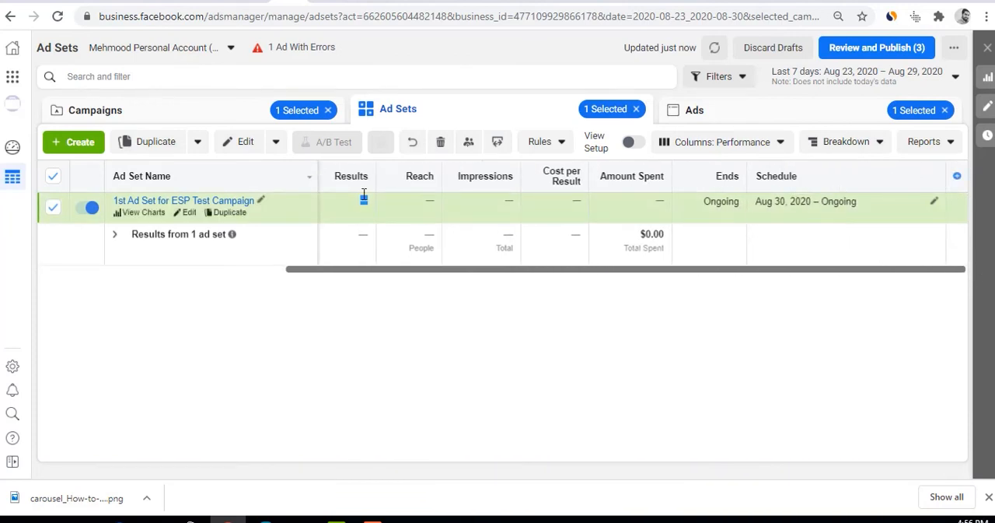
# Open the ad list and read the details of the setup error on ESP Test Ads Creatives
pyautogui.click(694, 111)
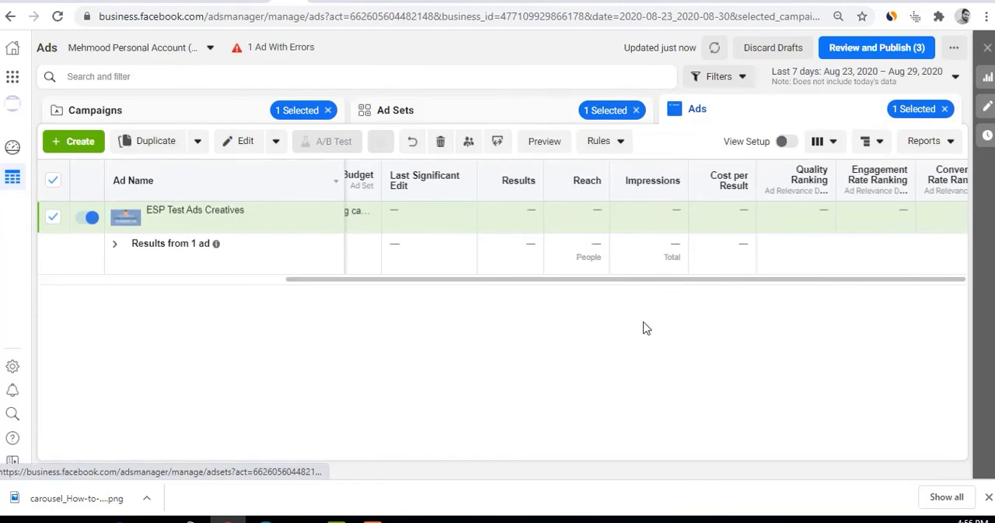
pyautogui.moveTo(513, 279); pyautogui.dragTo(226, 291)
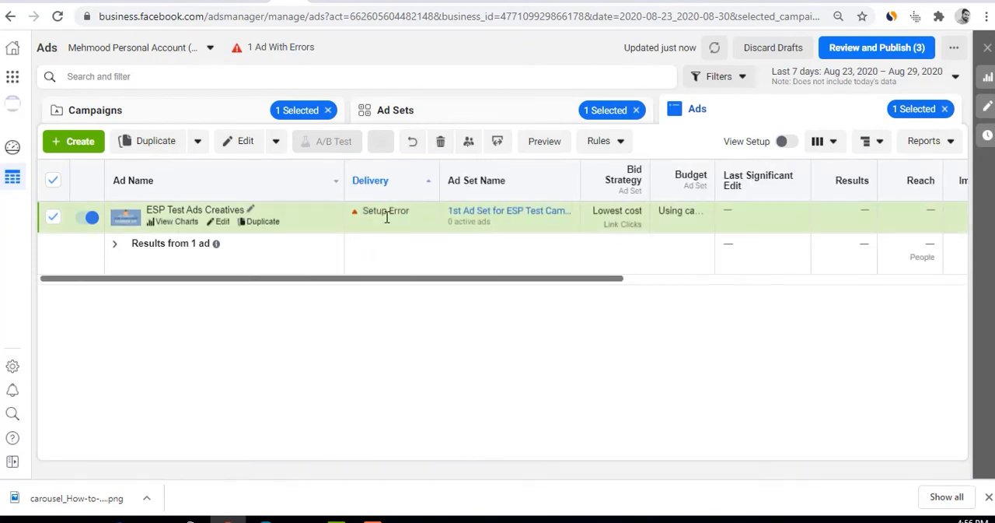
pyautogui.moveTo(367, 221)
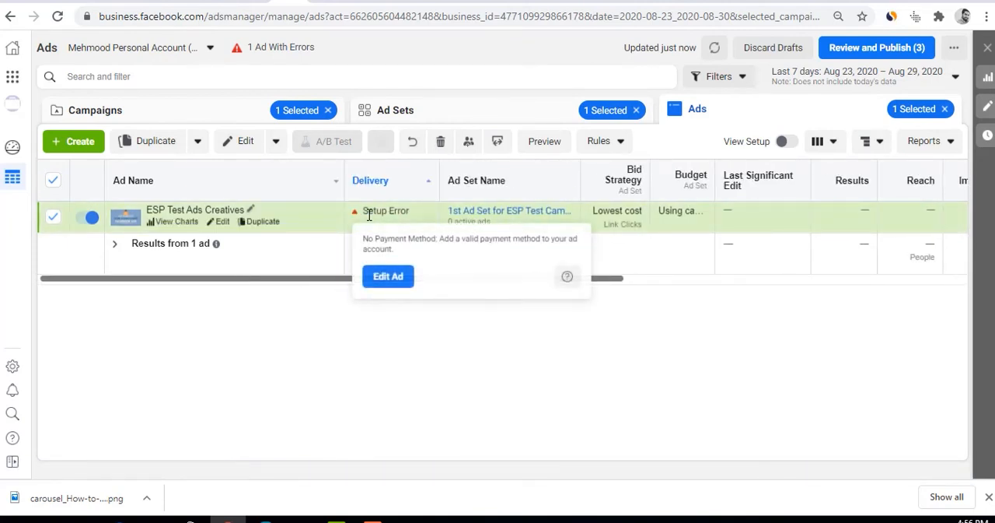
pyautogui.moveTo(367, 238); pyautogui.dragTo(541, 241)
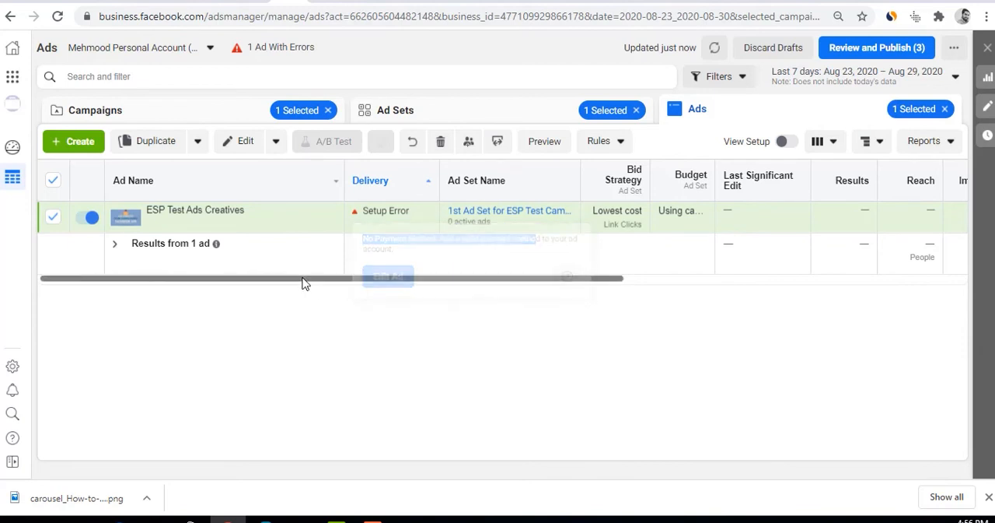
# Look through the ad's performance columns, sort the ad list by Reach and view the available report options
pyautogui.moveTo(303, 282); pyautogui.dragTo(496, 293)
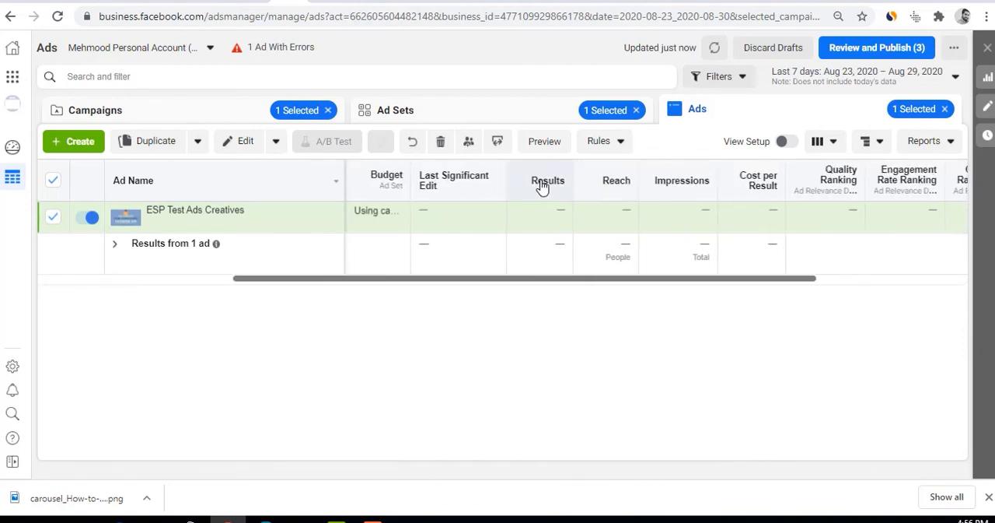
pyautogui.click(626, 189)
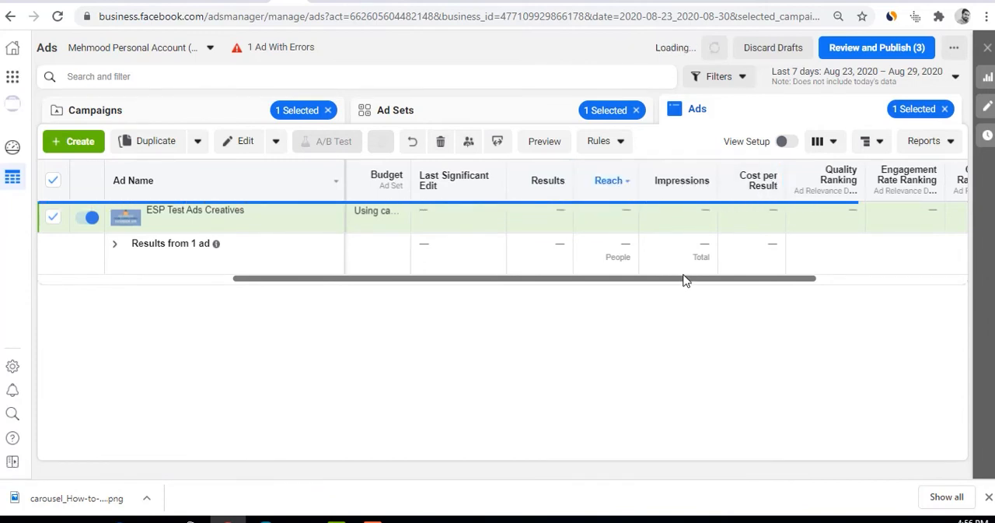
pyautogui.moveTo(684, 280); pyautogui.dragTo(853, 267)
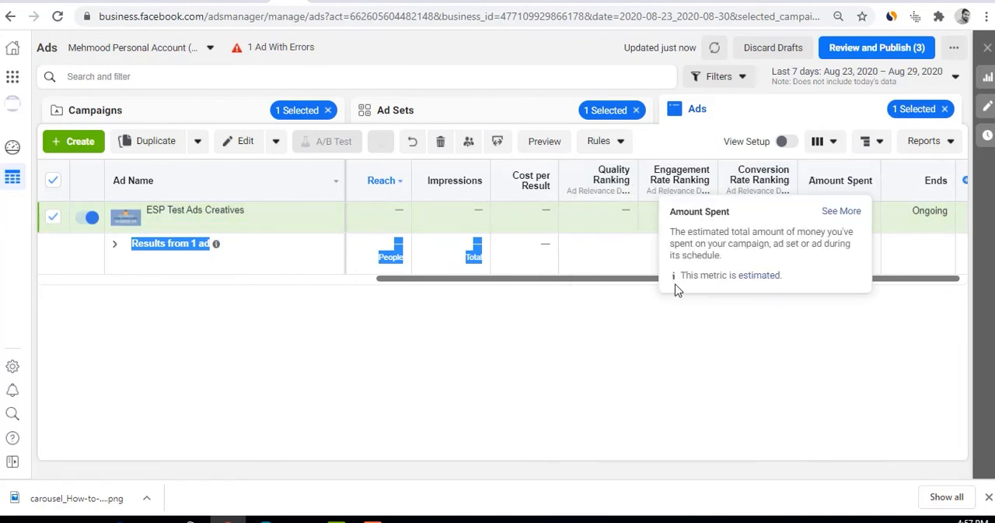
pyautogui.moveTo(633, 281); pyautogui.dragTo(380, 281)
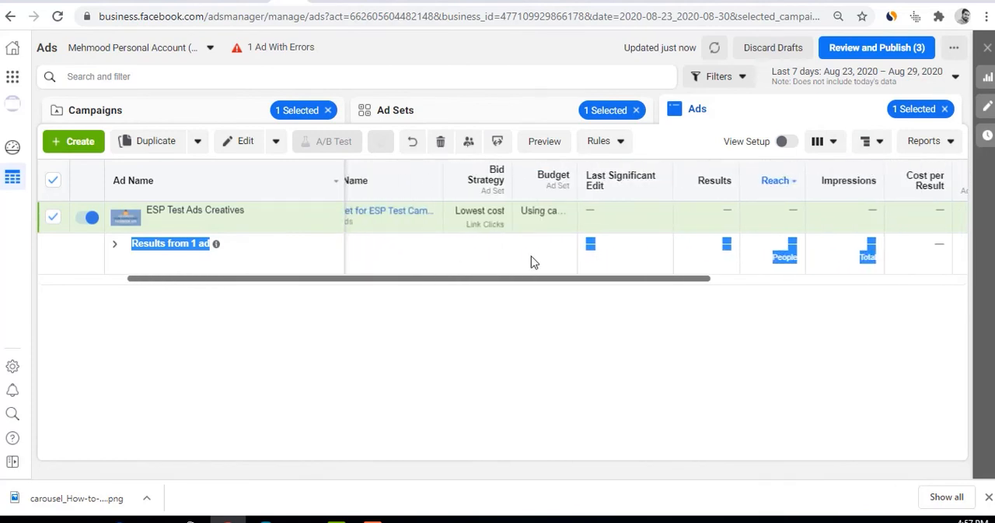
pyautogui.click(936, 150)
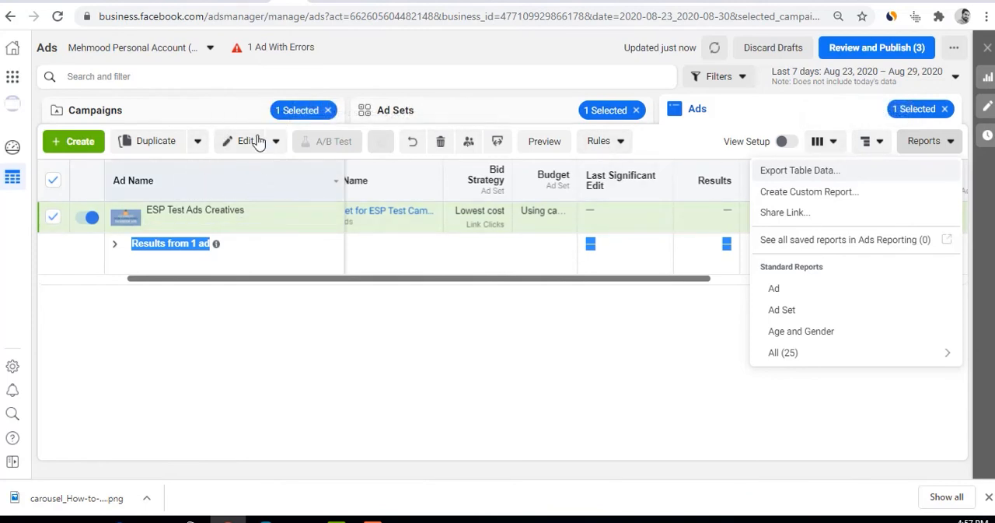
# Return to the campaign list and open the column customization for its table
pyautogui.click(223, 111)
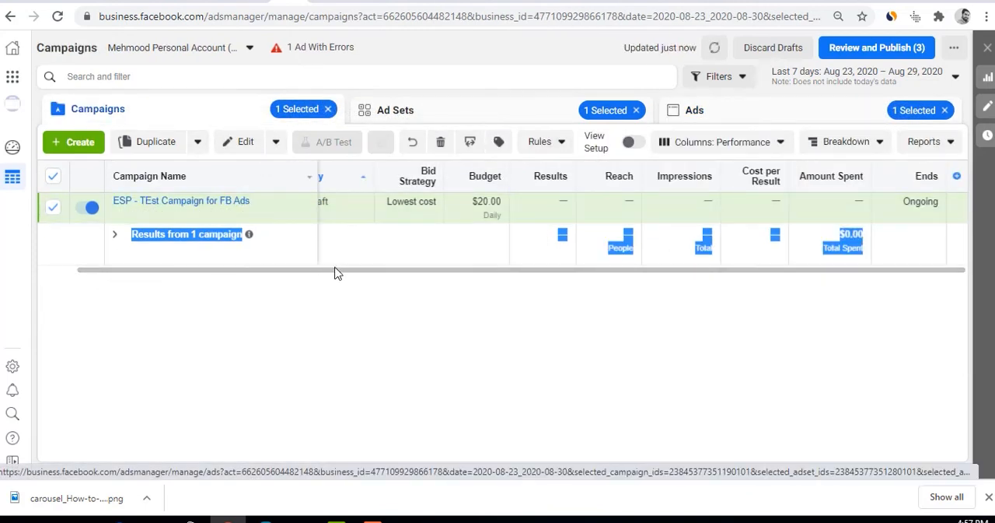
pyautogui.moveTo(336, 273); pyautogui.dragTo(260, 275)
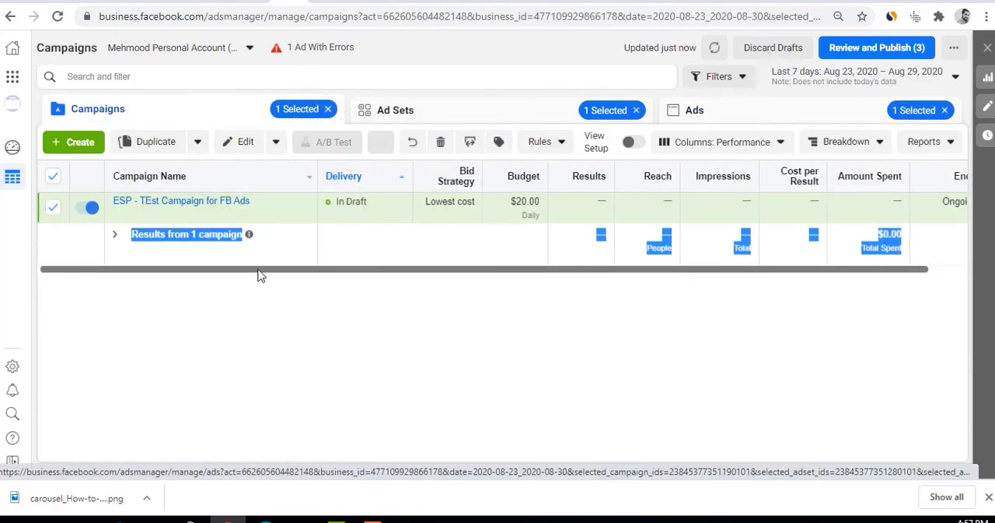
pyautogui.click(722, 144)
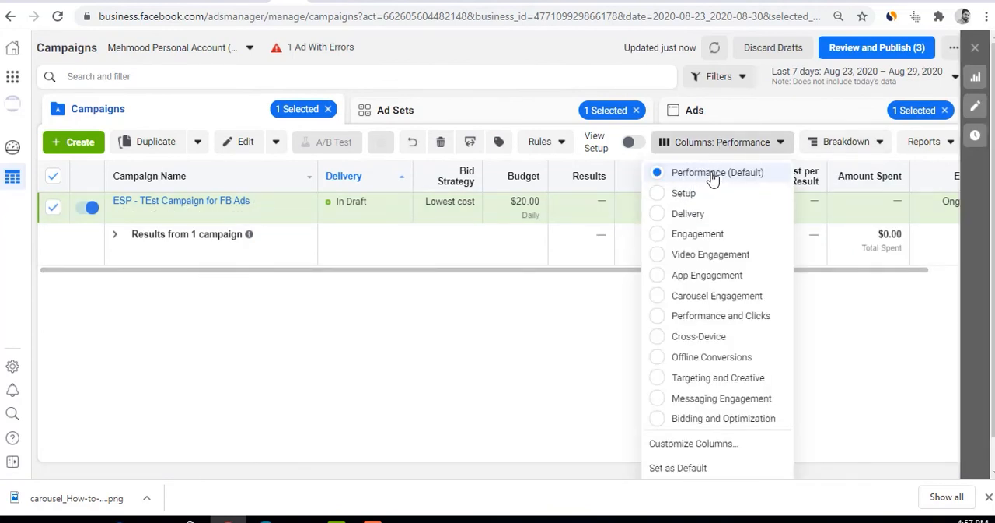
pyautogui.click(679, 443)
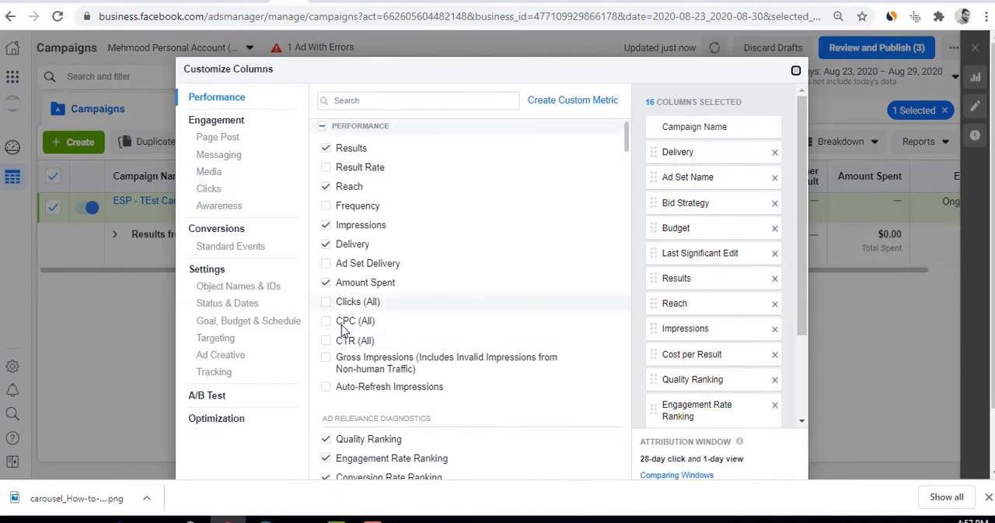
# Add Clicks (All), CPC (All), CTR (All) and Cost per 1,000 People Reached to the selected columns
pyautogui.moveTo(340, 162)
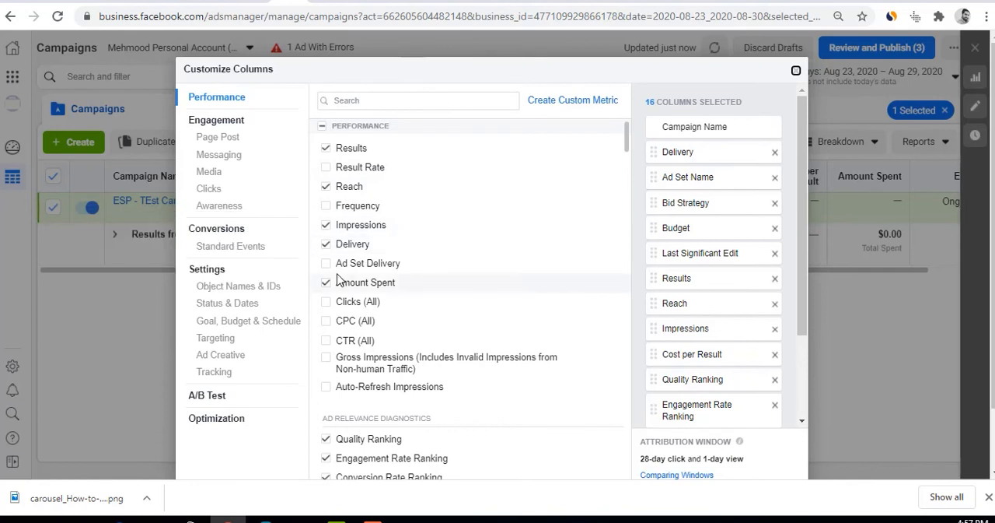
pyautogui.click(326, 303)
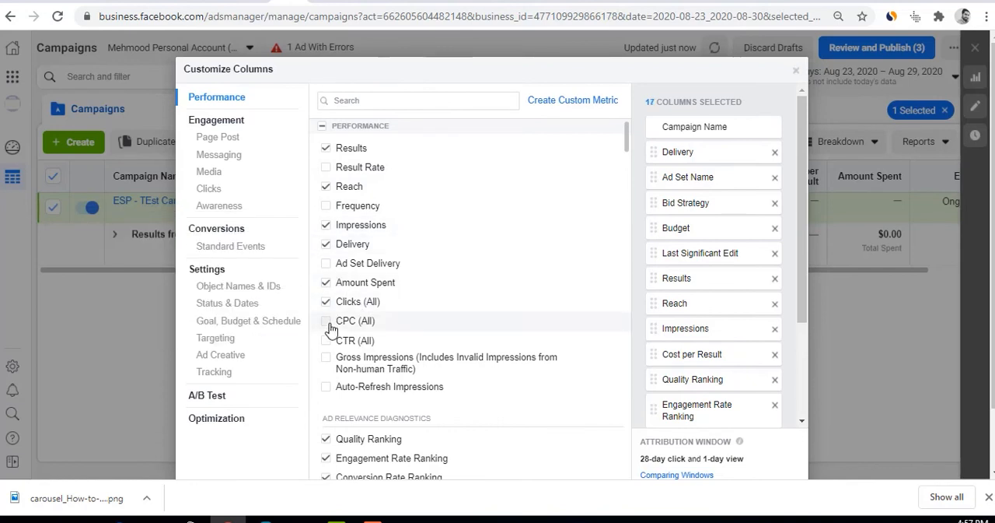
pyautogui.click(328, 322)
pyautogui.click(326, 341)
pyautogui.scroll(-2, 396, 338)
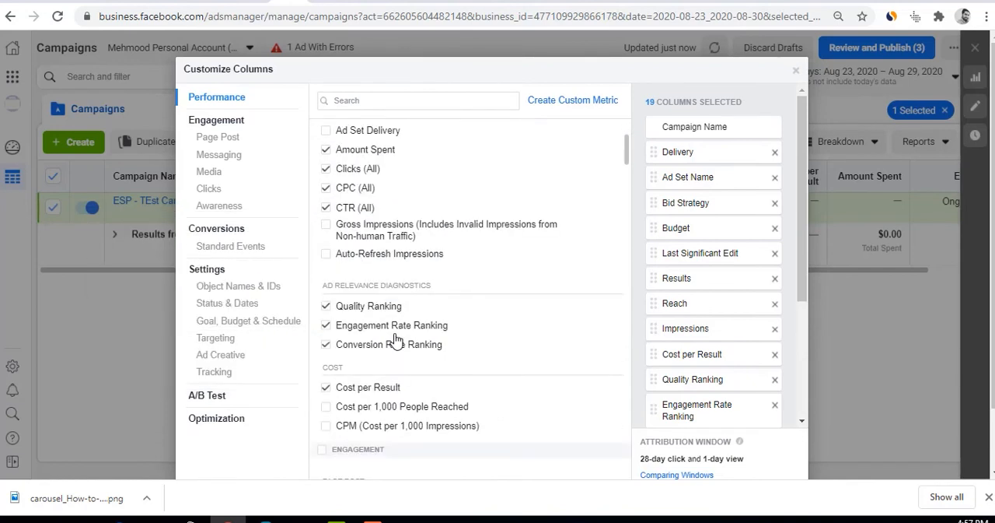
pyautogui.scroll(-1, 393, 340)
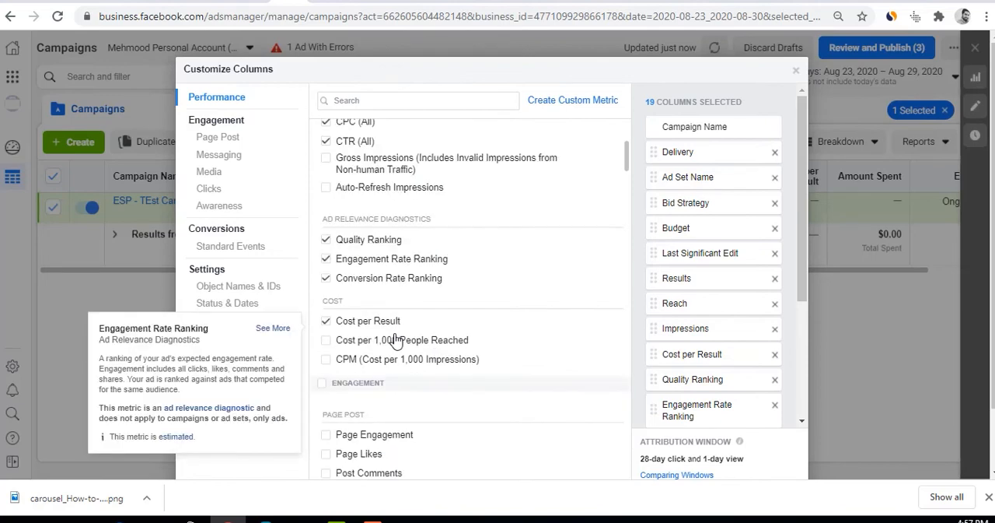
pyautogui.click(326, 340)
# Add Link Clicks, Unique Link Clicks, Unique Outbound CTR (Click-Through Rate) and Unique Clicks (All) to the selected columns
pyautogui.scroll(-2, 378, 433)
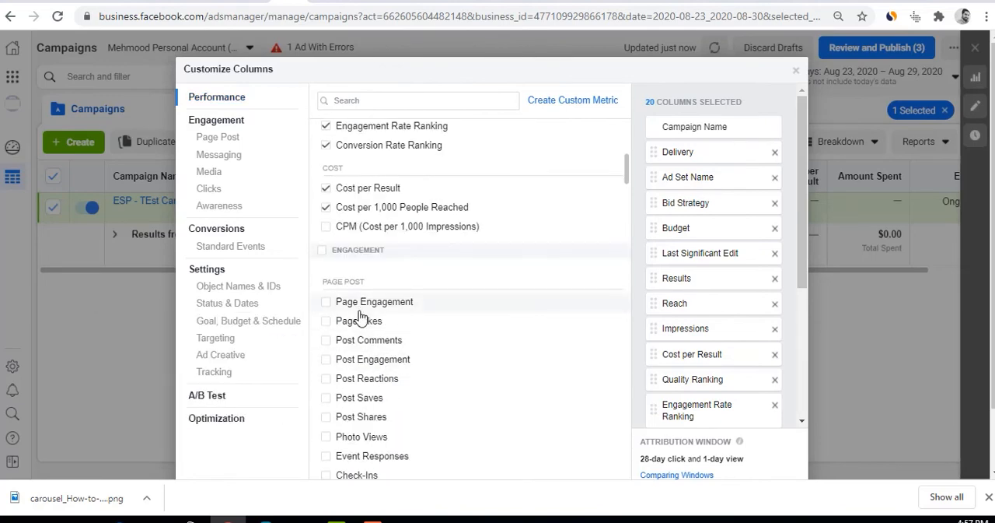
pyautogui.scroll(-4, 361, 319)
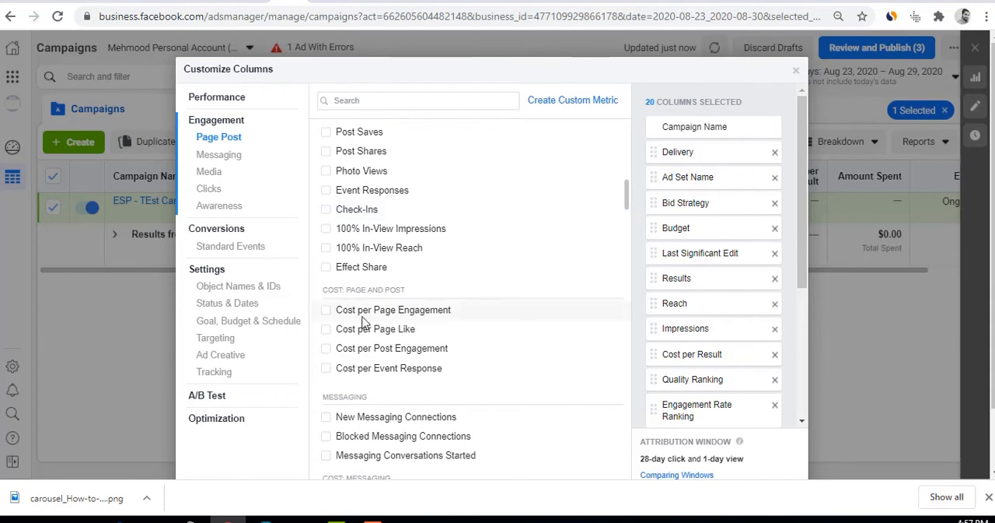
pyautogui.scroll(-2, 362, 321)
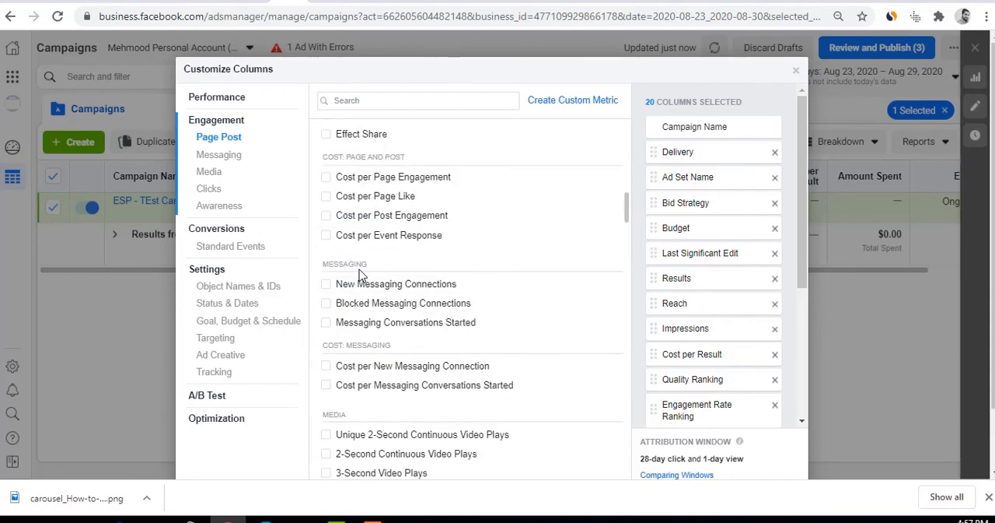
pyautogui.scroll(-1, 355, 328)
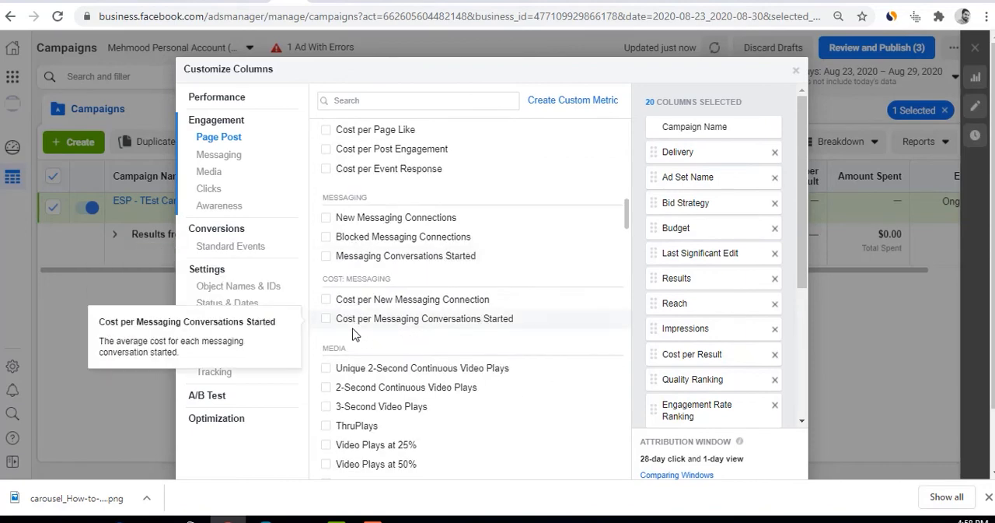
pyautogui.scroll(-2, 354, 333)
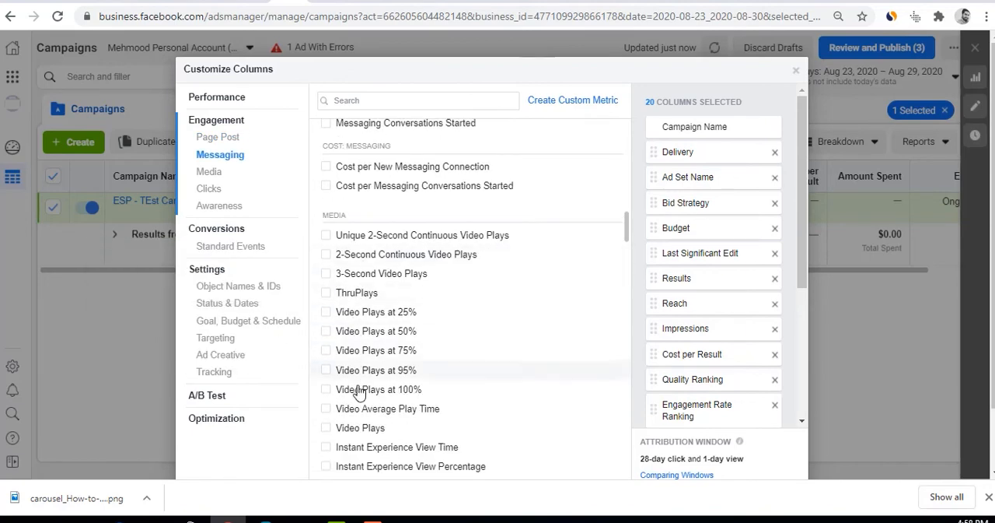
pyautogui.scroll(-2, 363, 392)
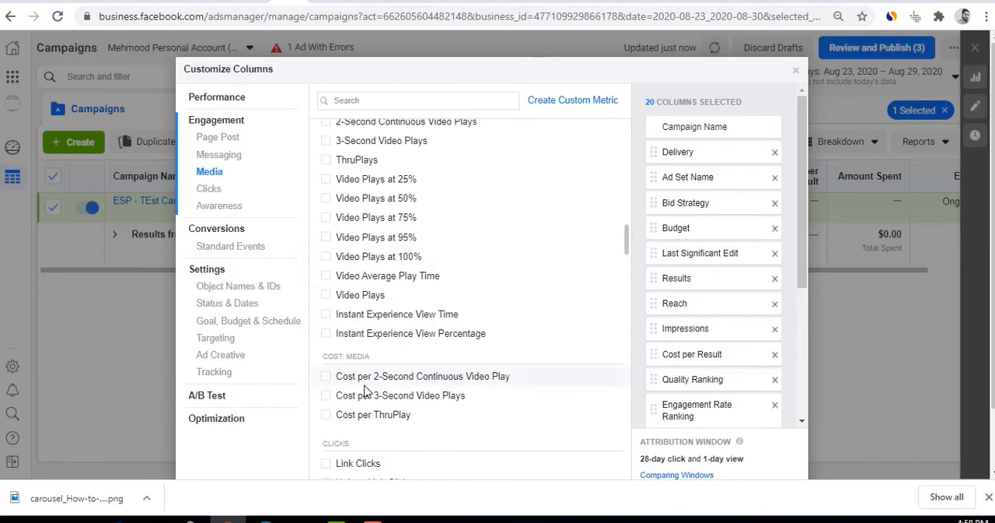
pyautogui.scroll(-2, 365, 388)
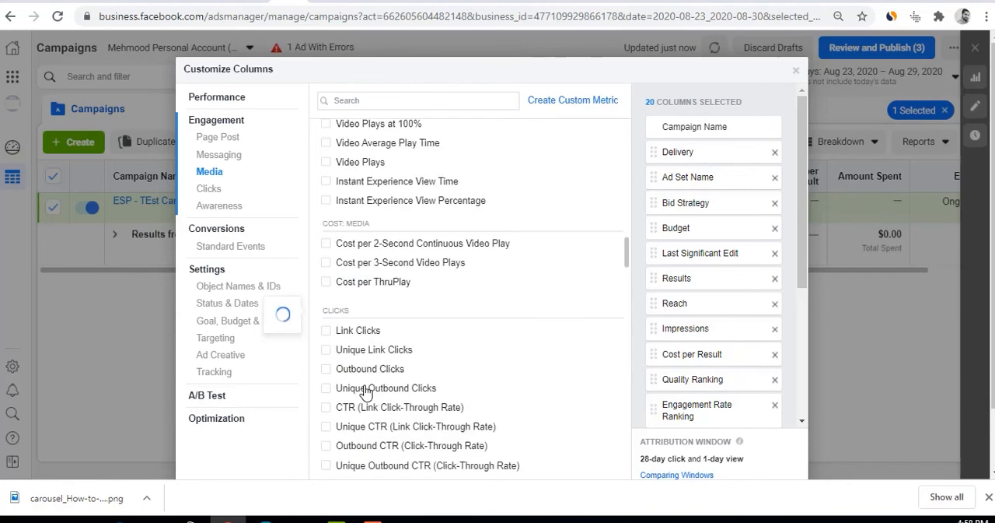
pyautogui.click(326, 333)
pyautogui.scroll(-2, 427, 300)
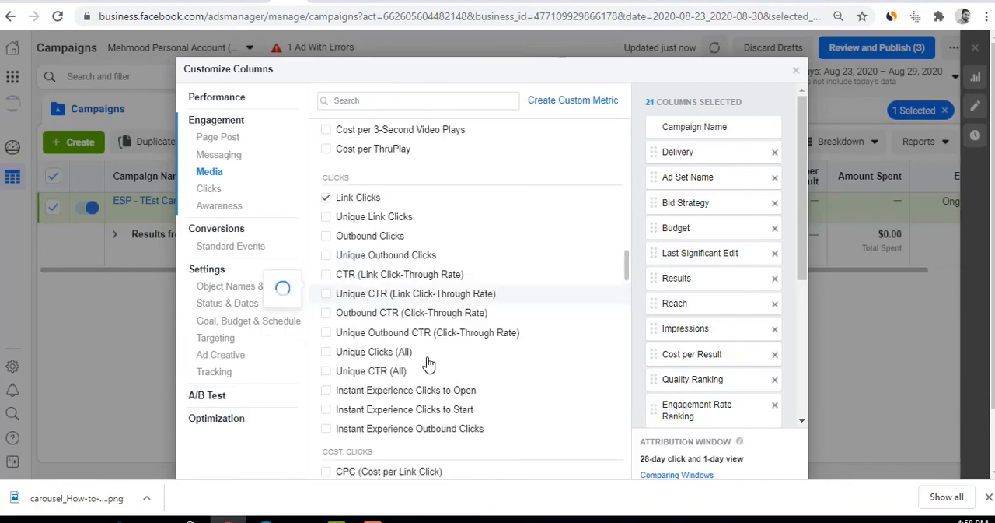
pyautogui.click(325, 217)
pyautogui.scroll(-1, 405, 351)
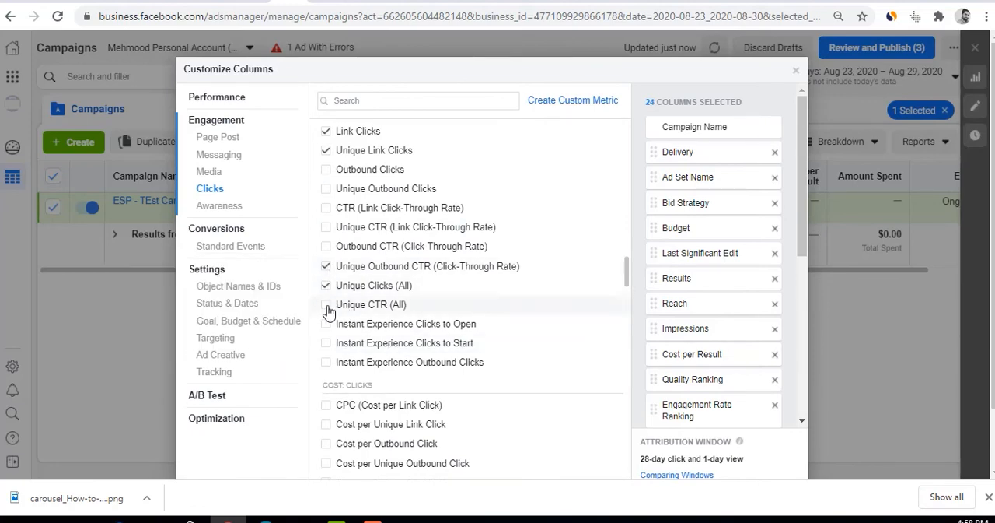
pyautogui.scroll(-3, 358, 404)
pyautogui.scroll(3, 365, 342)
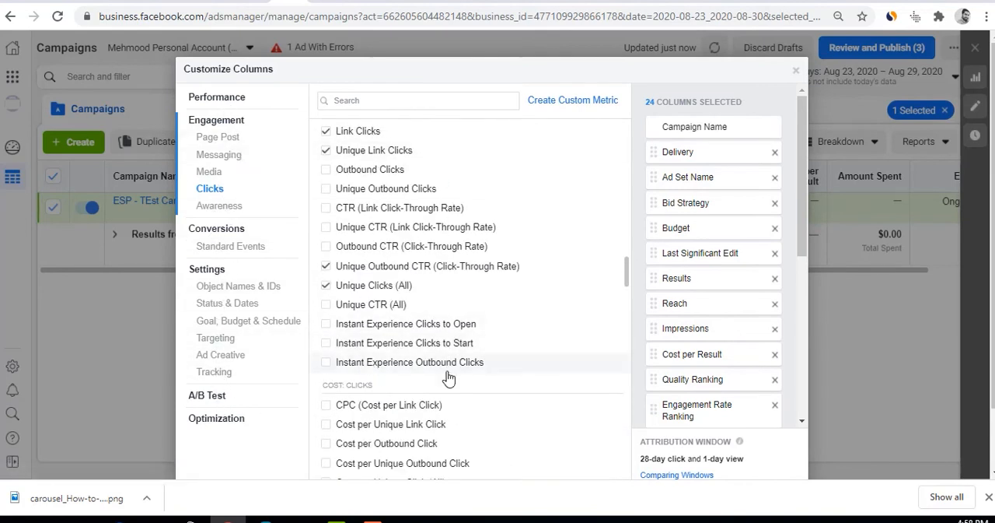
# Move Ad Set Name ahead of Delivery in the selected column order and apply the customized columns
pyautogui.scroll(-4, 540, 411)
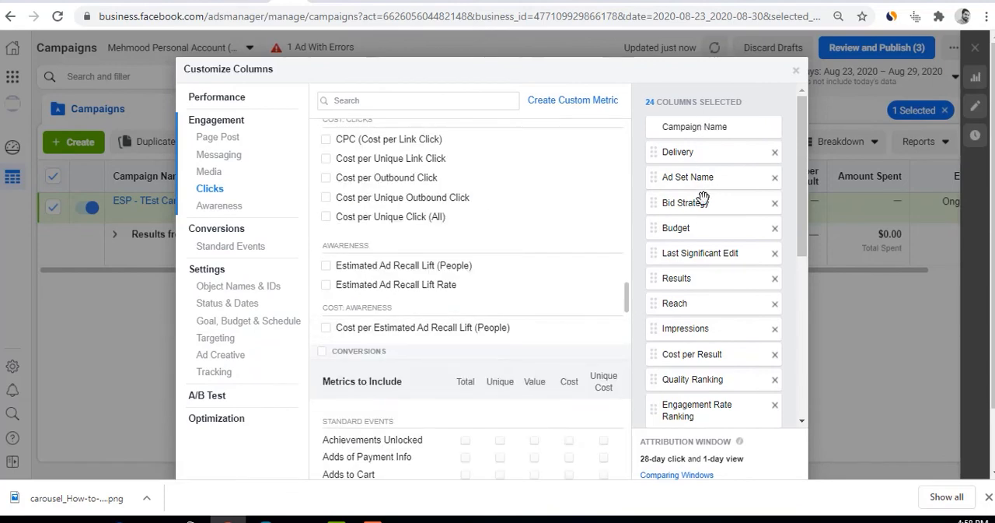
pyautogui.moveTo(707, 177); pyautogui.dragTo(704, 150)
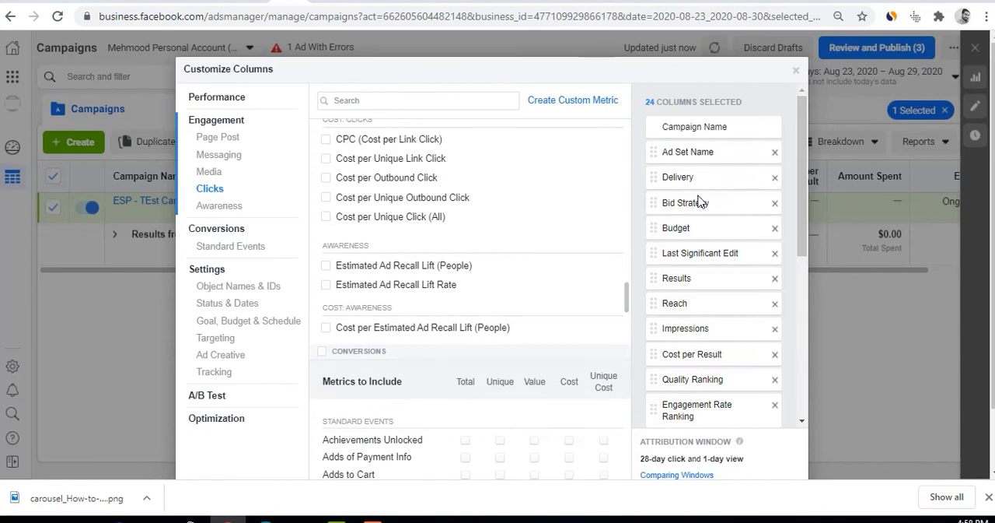
pyautogui.scroll(-5, 707, 290)
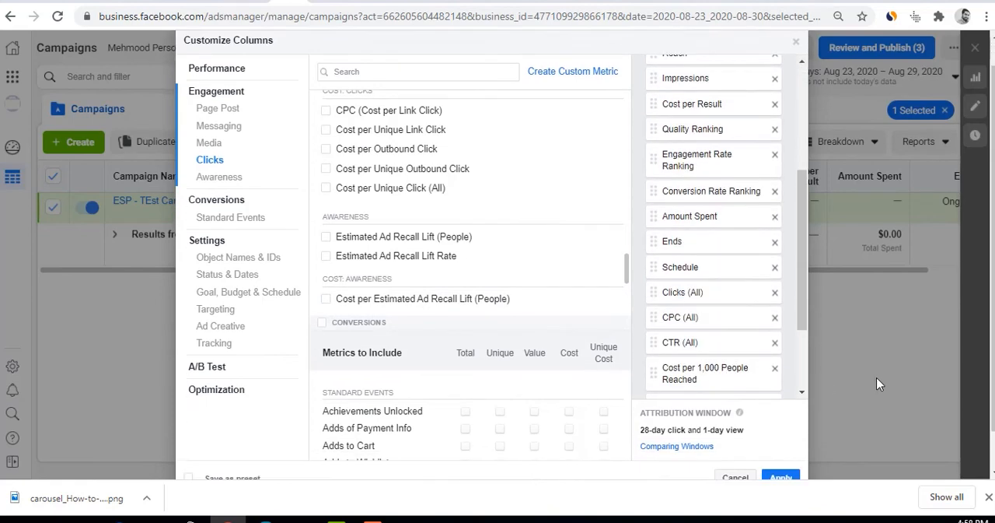
pyautogui.click(771, 436)
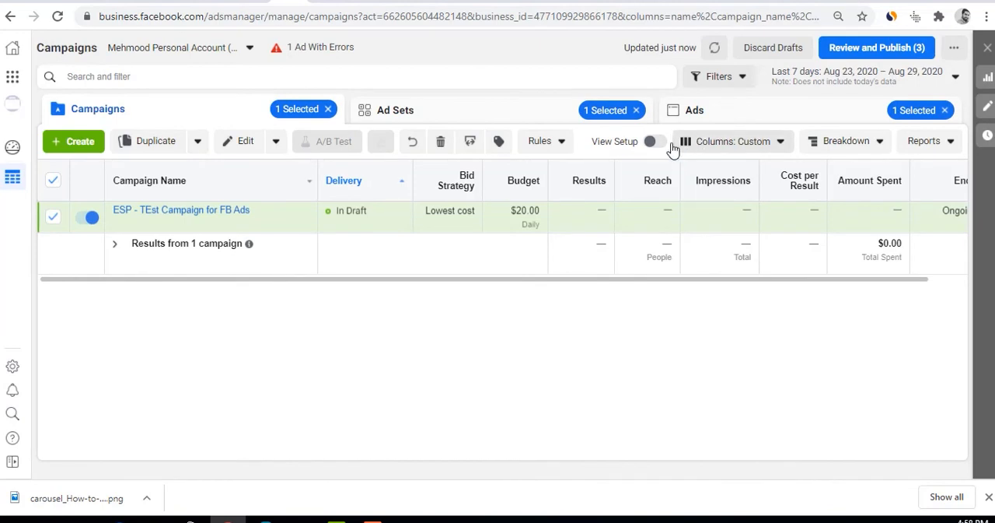
# Look through the customized metric columns of the campaign table, from Delivery to Unique Outbound CTR
pyautogui.moveTo(559, 282); pyautogui.dragTo(487, 293)
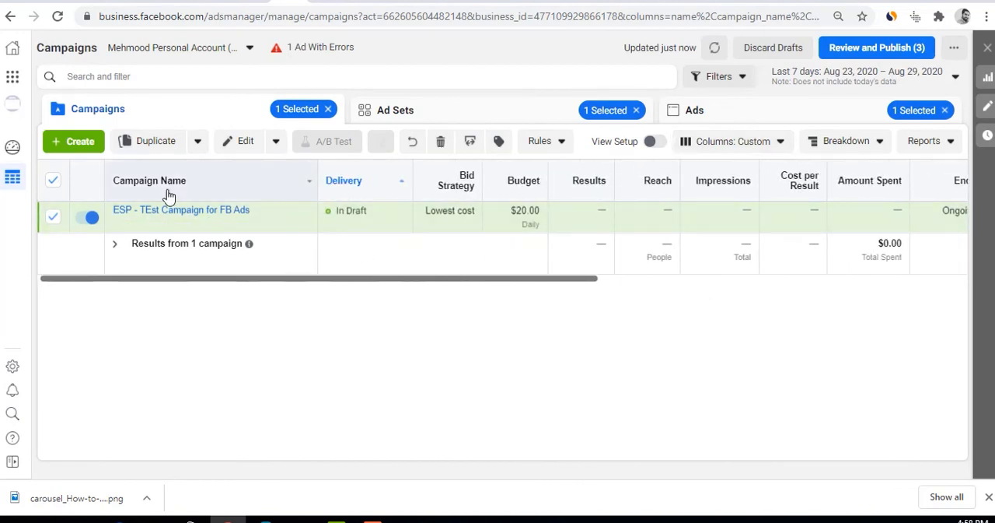
pyautogui.moveTo(416, 284); pyautogui.dragTo(688, 284)
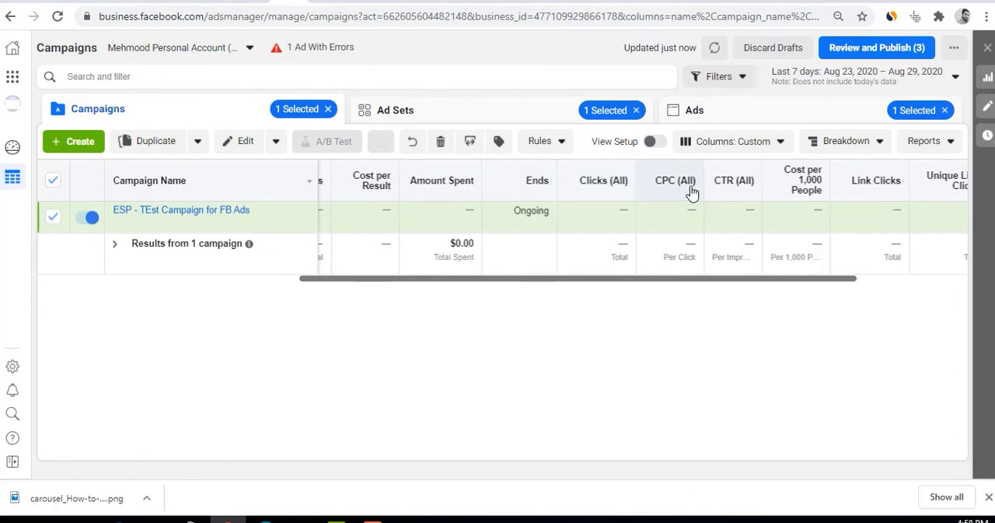
pyautogui.moveTo(718, 283); pyautogui.dragTo(845, 278)
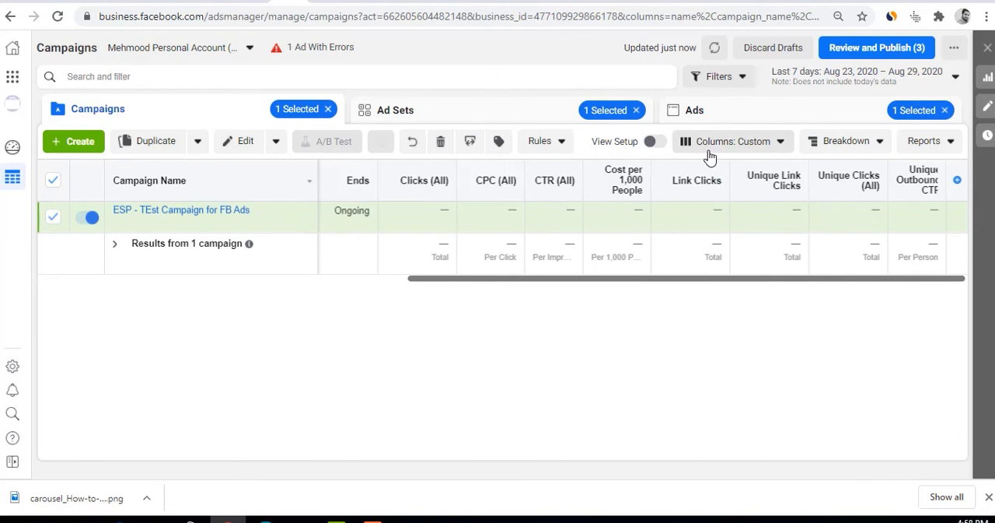
pyautogui.moveTo(665, 278); pyautogui.dragTo(142, 274)
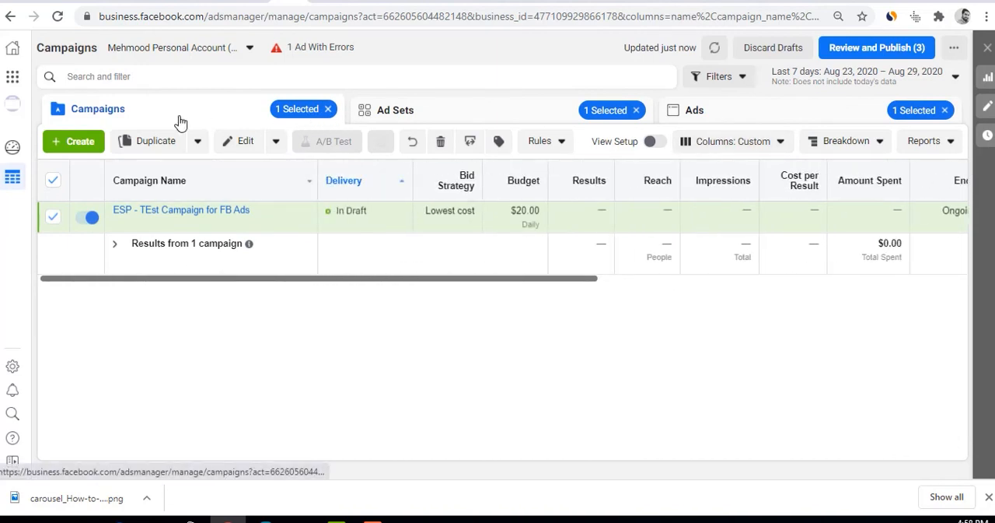
# Duplicate 1st Ad Set for ESP Test Campaign once into the existing campaign ESP - TEst Campaign for FB Ads
pyautogui.click(432, 115)
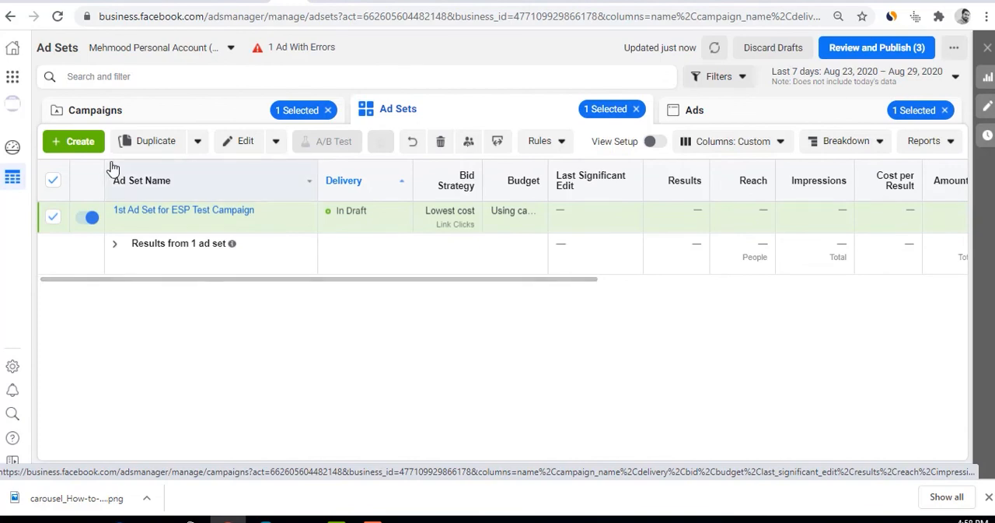
pyautogui.click(154, 145)
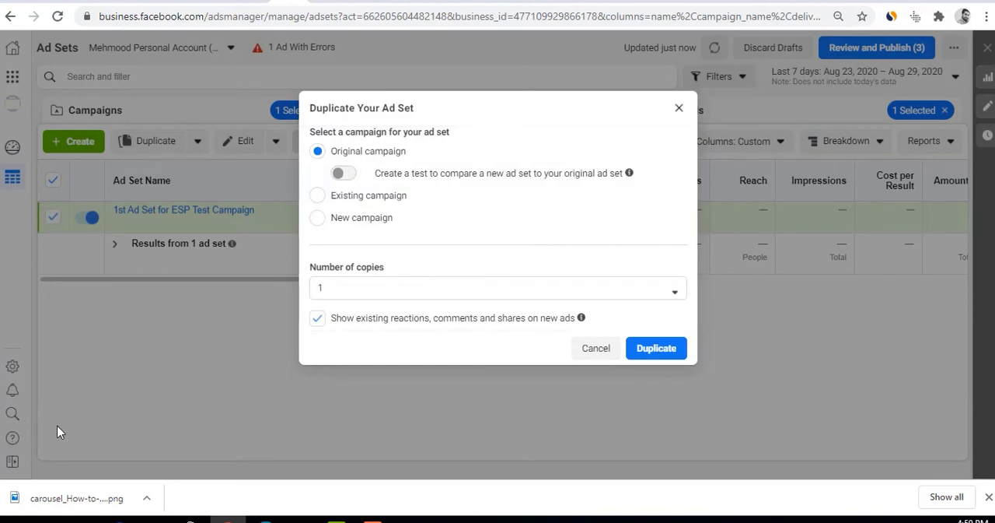
pyautogui.click(373, 203)
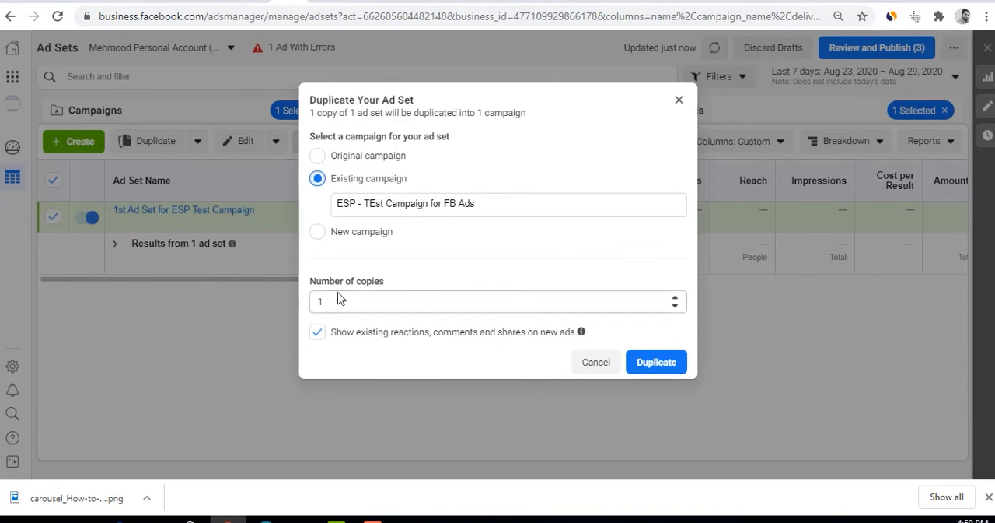
pyautogui.click(644, 361)
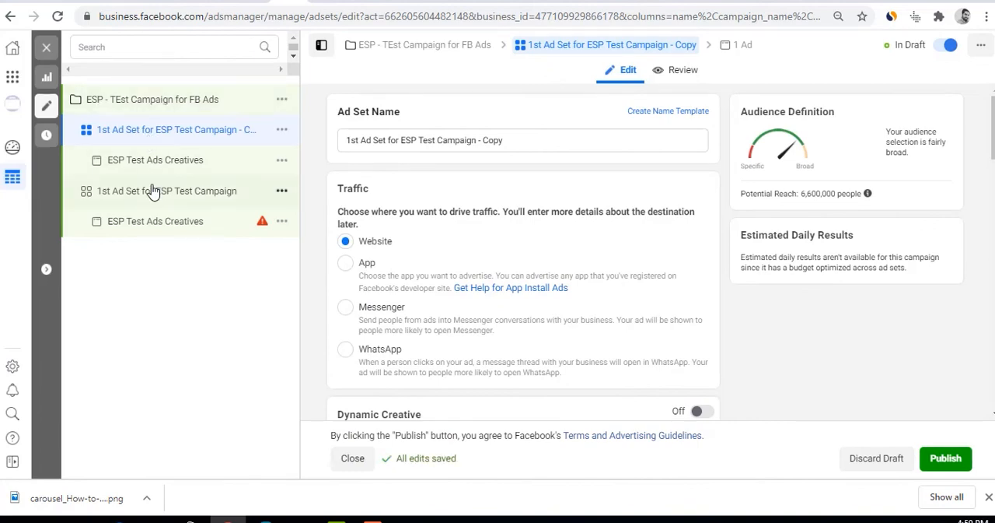
# Set the copied ad set's Optimization for Ad Delivery to Landing Page Views and compare it with the original ad set
pyautogui.scroll(-15, 540, 304)
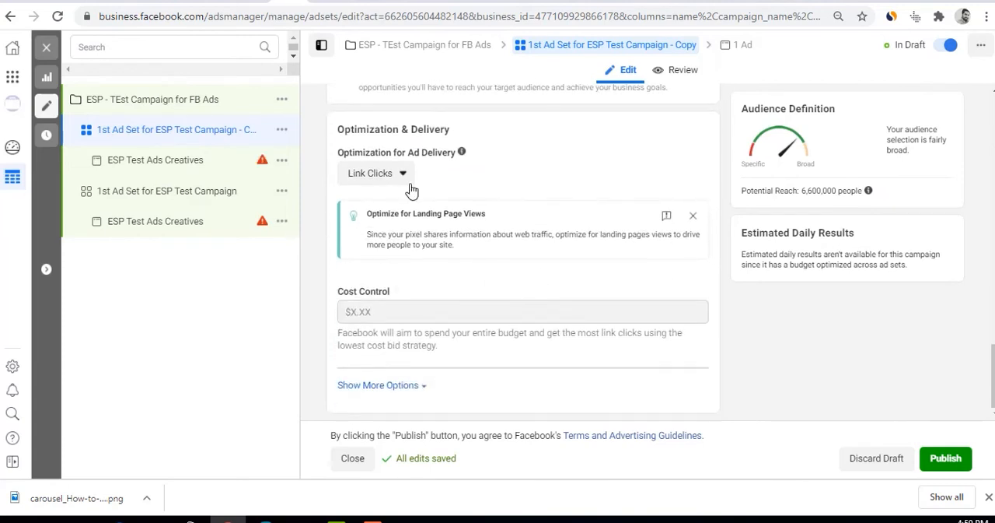
pyautogui.click(384, 186)
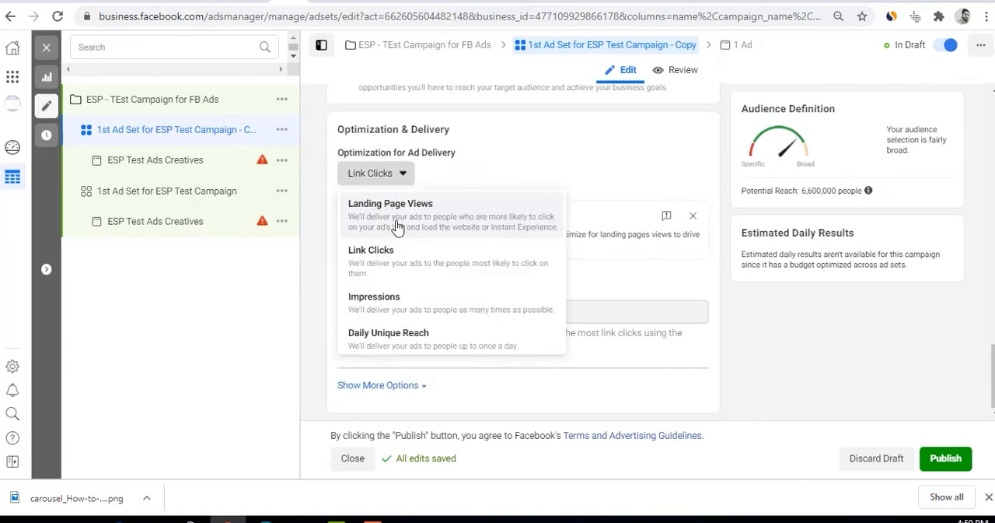
pyautogui.click(395, 223)
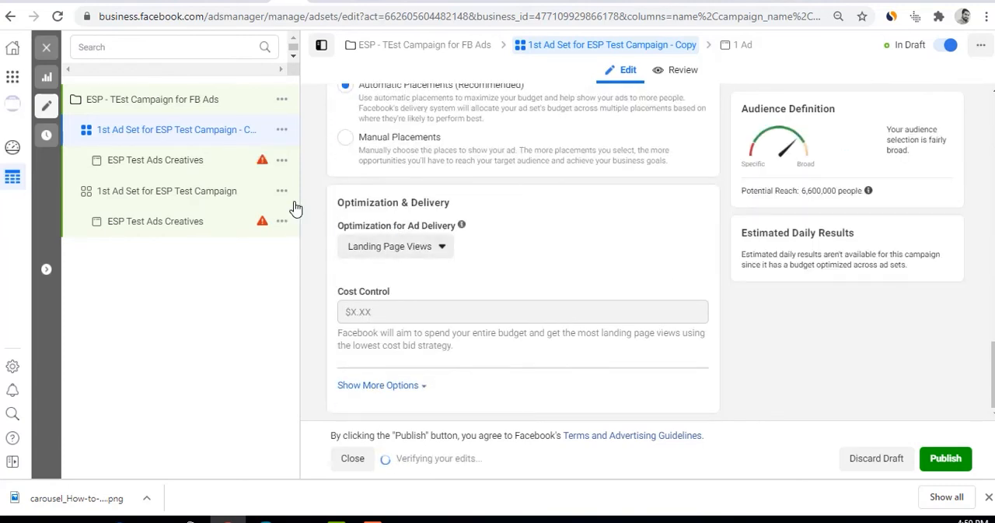
pyautogui.click(150, 204)
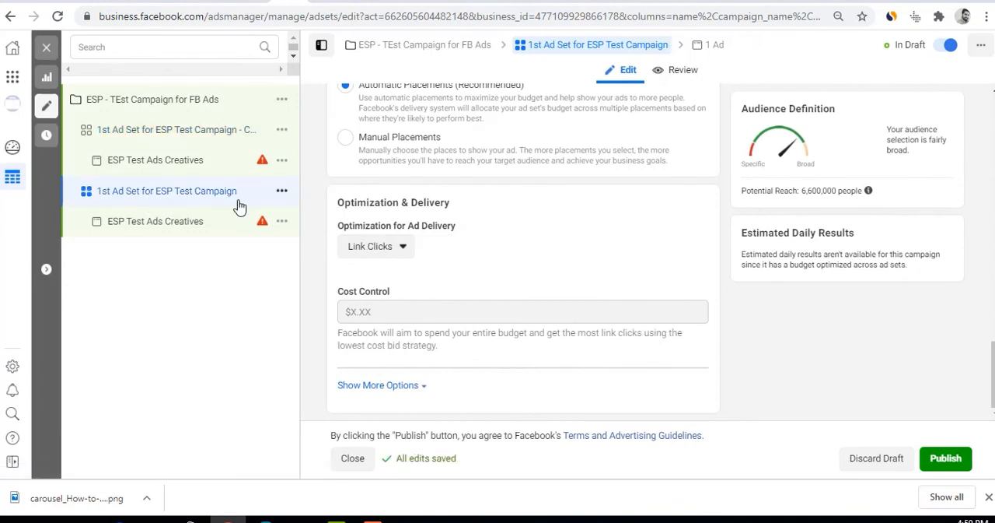
pyautogui.click(188, 128)
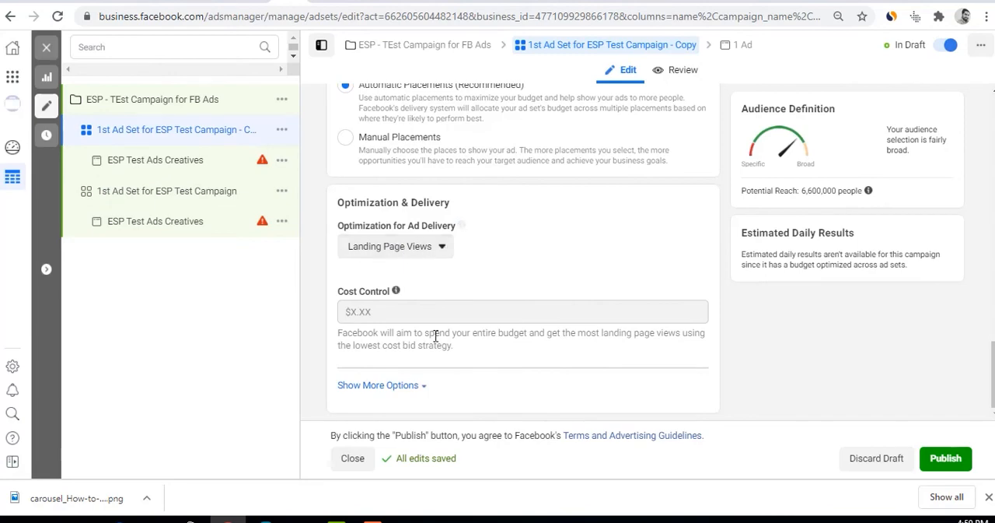
# Try to publish the copied ad set, dismiss the ad account setup and close the editor without publishing the draft items
pyautogui.click(935, 461)
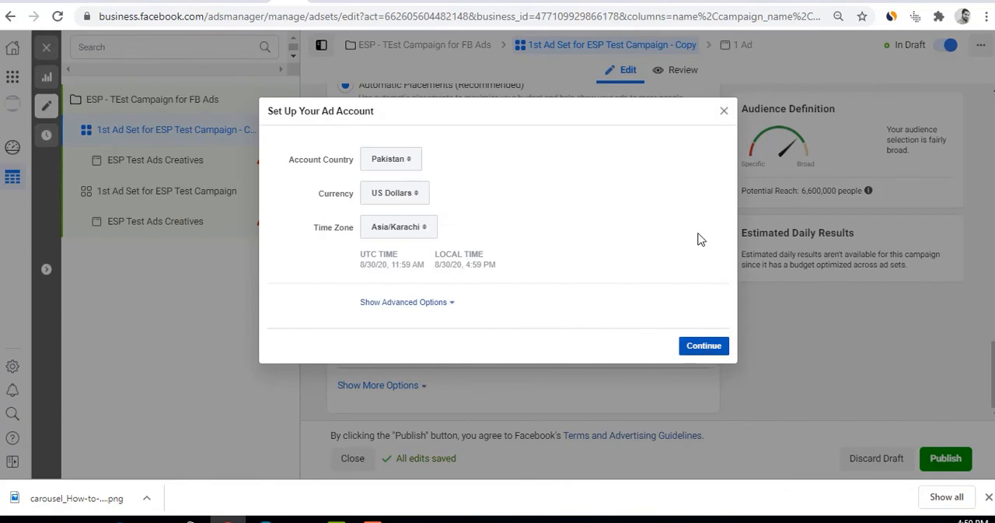
pyautogui.click(724, 114)
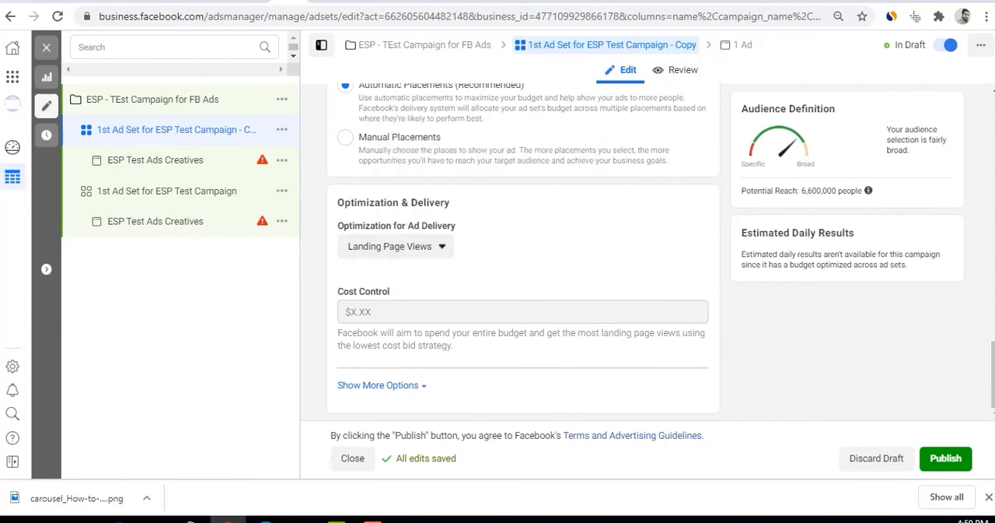
pyautogui.click(46, 46)
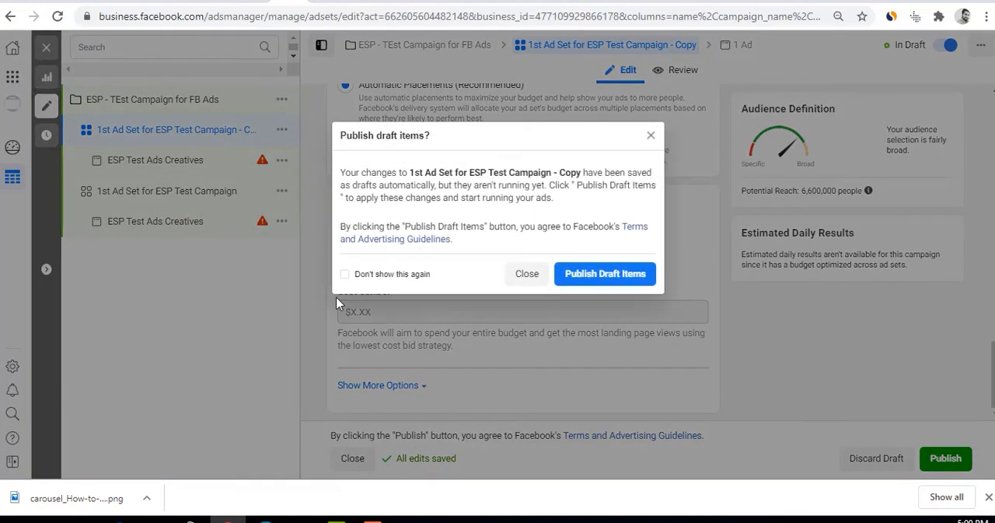
pyautogui.click(529, 277)
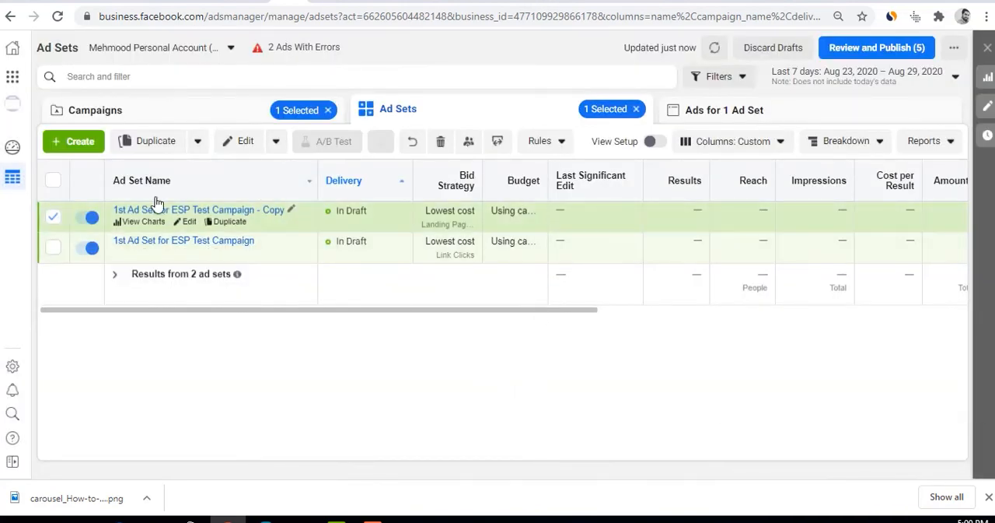
# Duplicate the selected ESP Test Ads Creatives ad once into both existing ad sets of ESP - TEst Campaign for FB Ads
pyautogui.click(245, 109)
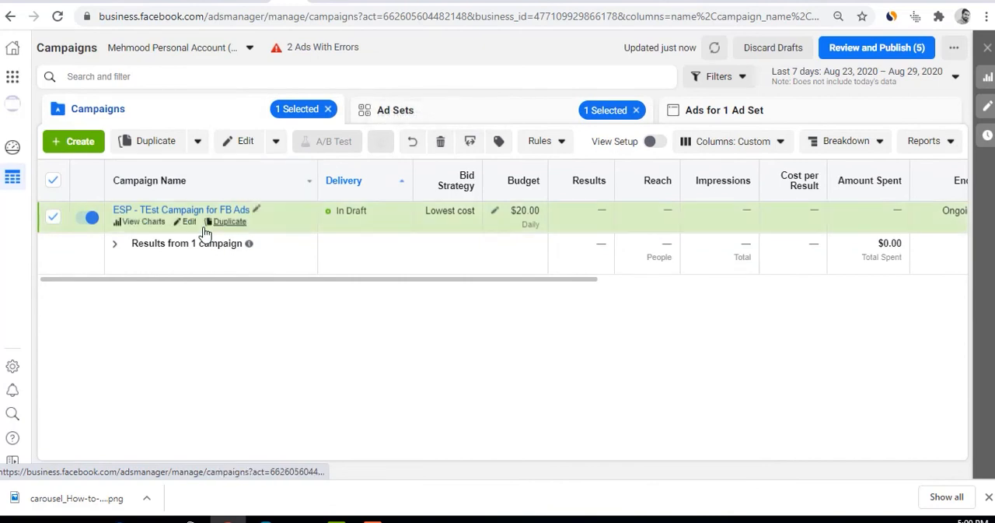
pyautogui.click(382, 111)
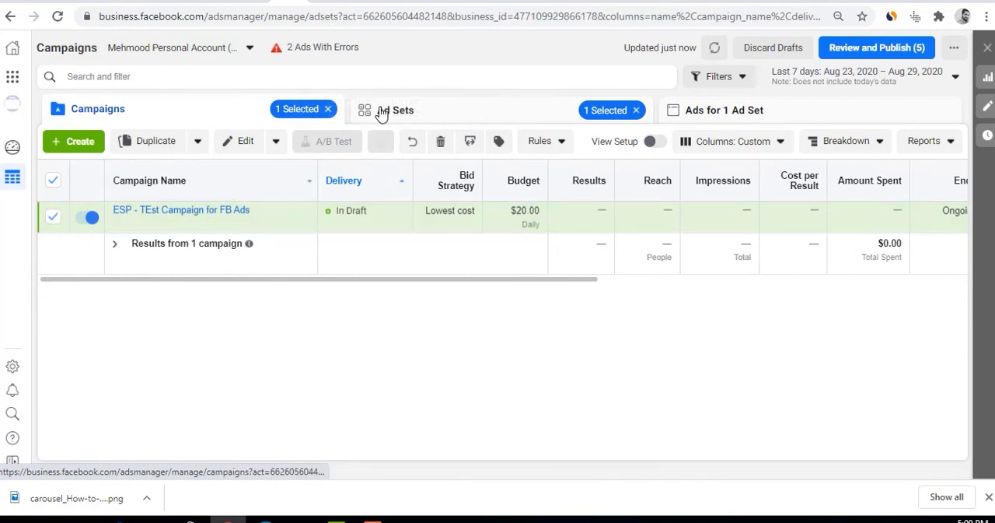
pyautogui.click(689, 110)
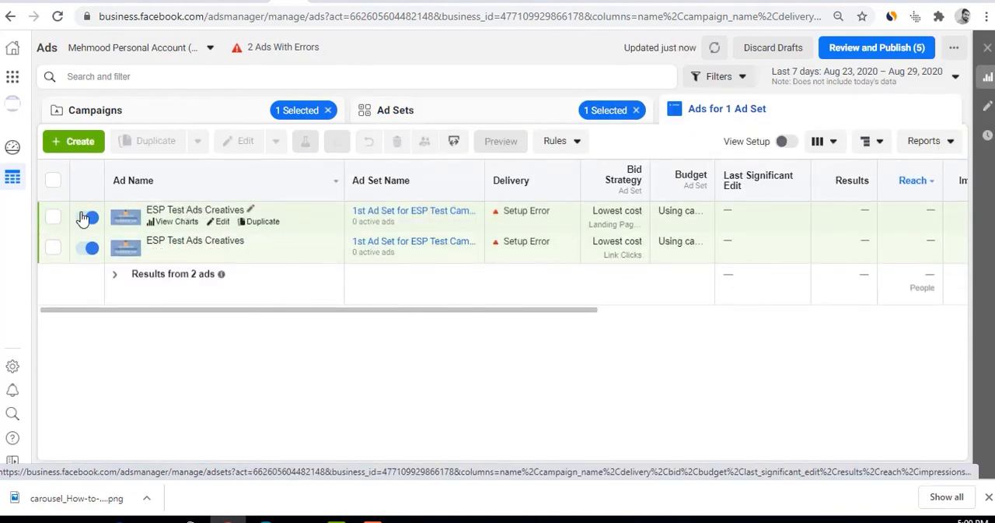
pyautogui.click(53, 217)
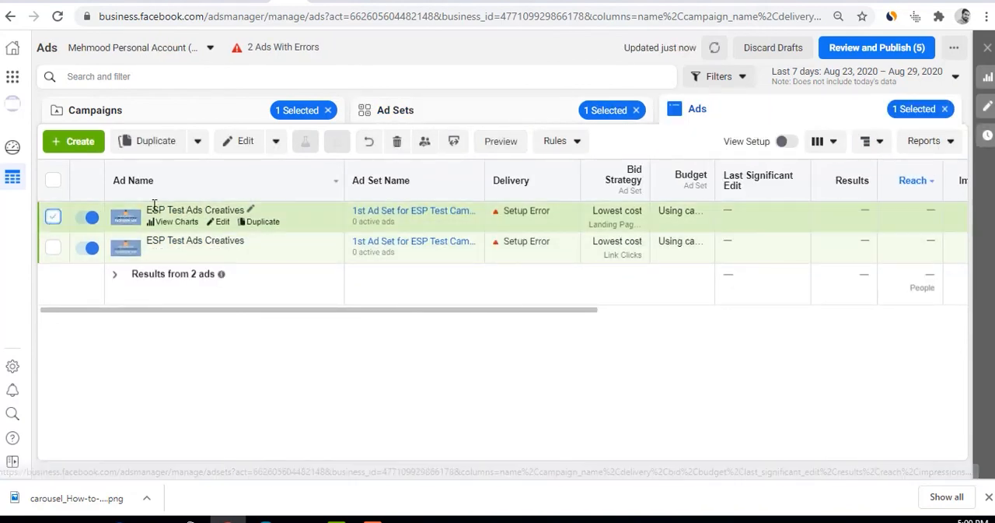
pyautogui.click(156, 143)
pyautogui.click(356, 202)
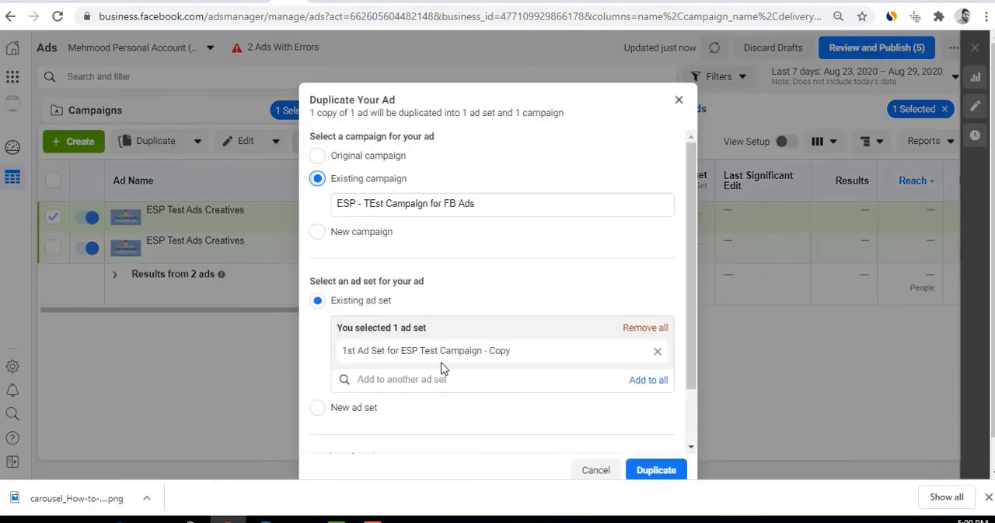
pyautogui.scroll(-2, 401, 316)
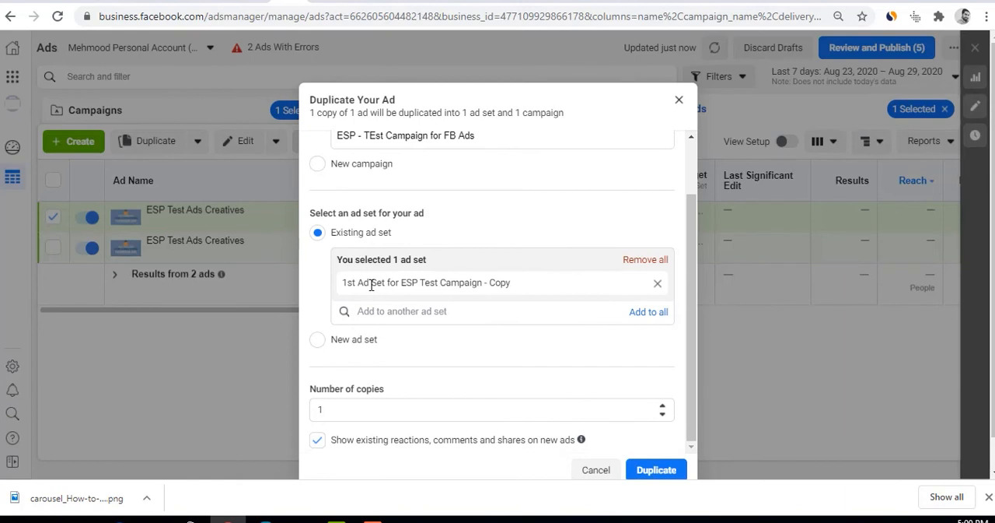
pyautogui.click(401, 312)
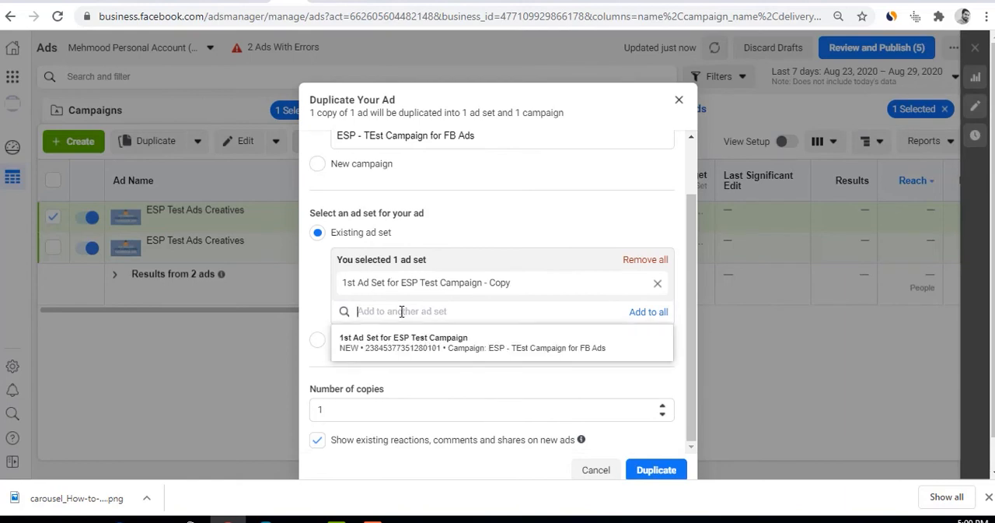
pyautogui.click(401, 350)
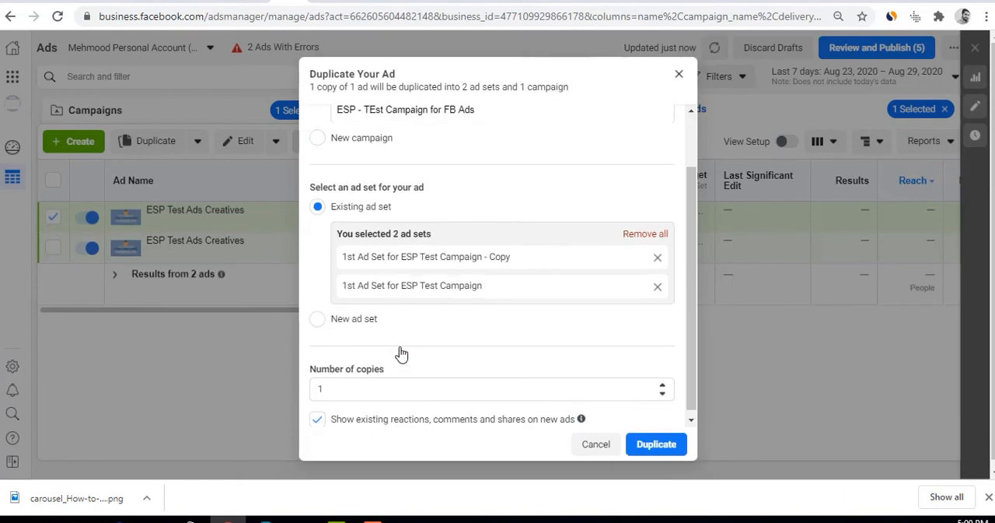
pyautogui.click(653, 448)
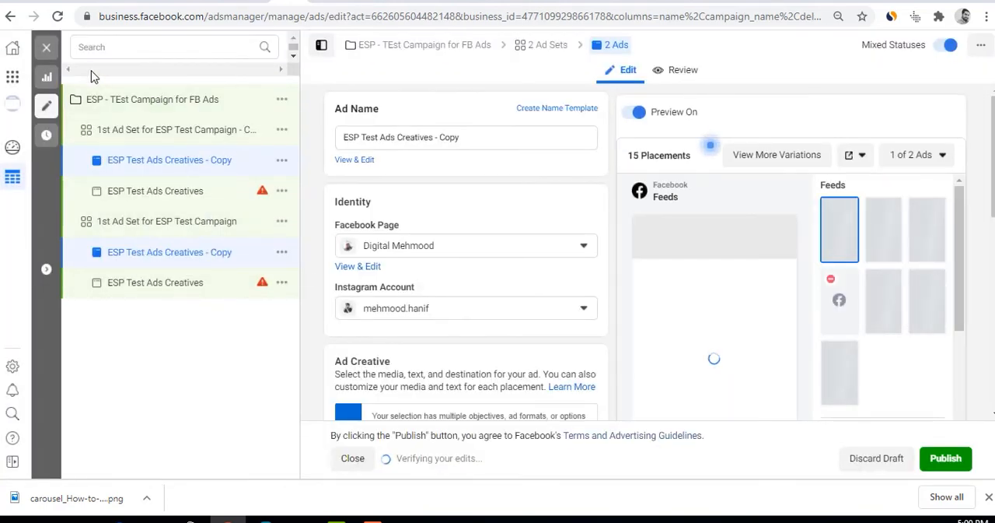
# Close the editor without publishing the two copied ads and return to the ads list by way of the ad sets
pyautogui.click(46, 47)
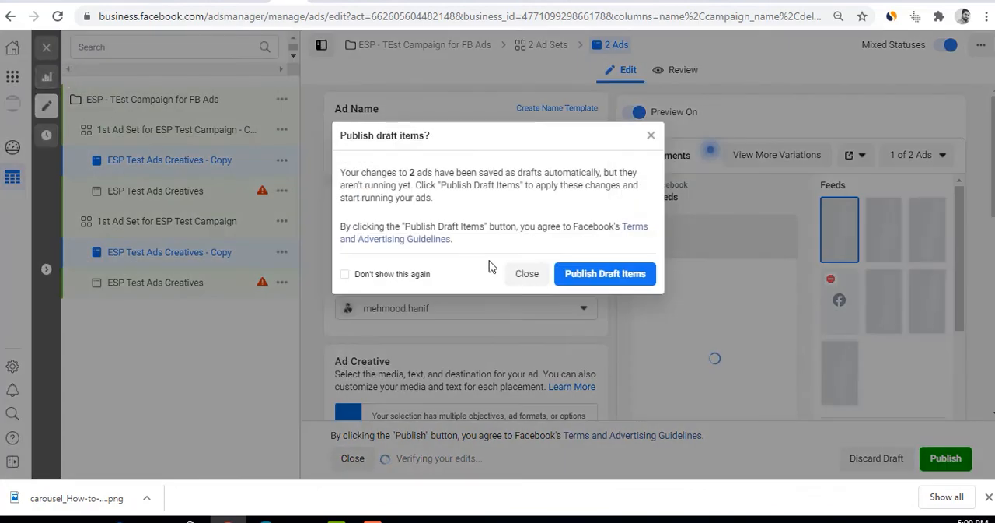
pyautogui.click(515, 274)
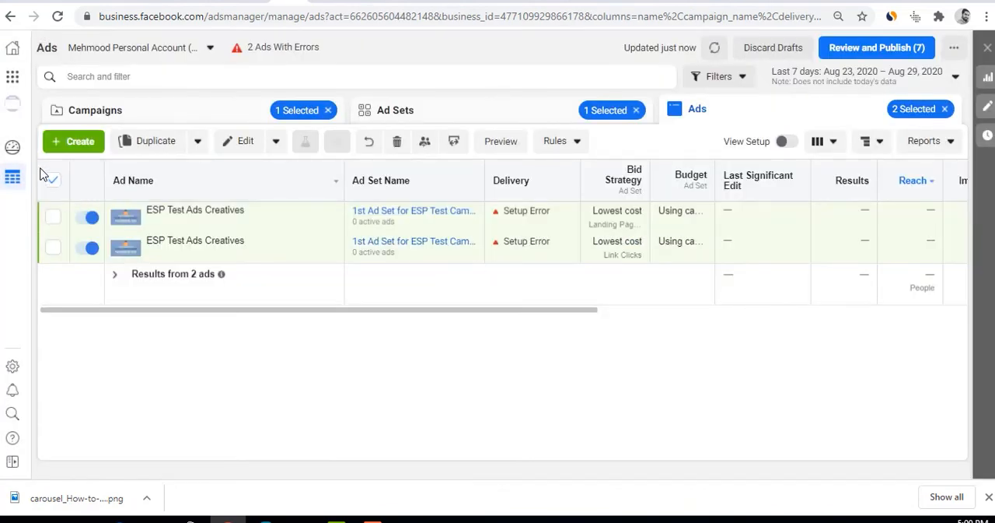
pyautogui.click(437, 111)
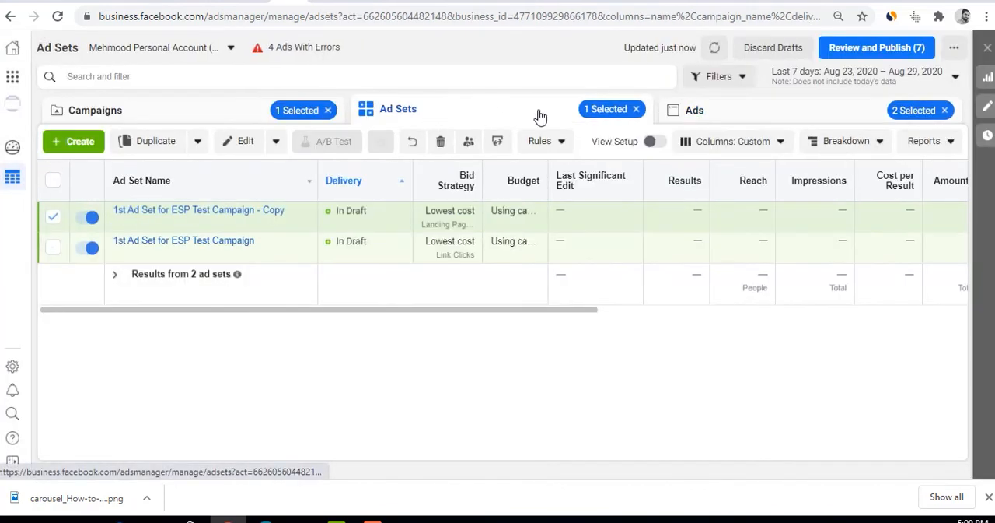
pyautogui.click(693, 109)
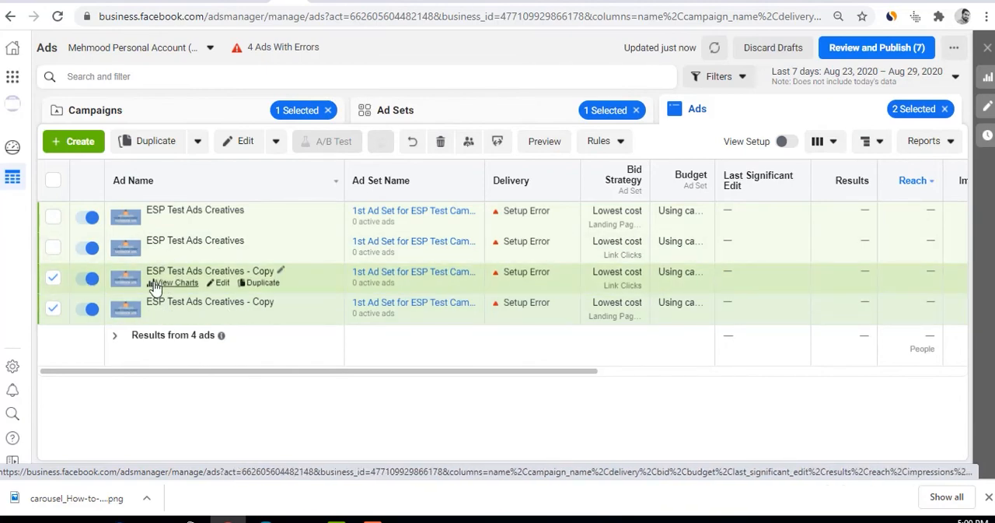
# Open the ESP Test Ads Creatives - Copy ad in 1st Ad Set for ESP Test Campaign for editing and check its placement image
pyautogui.click(226, 285)
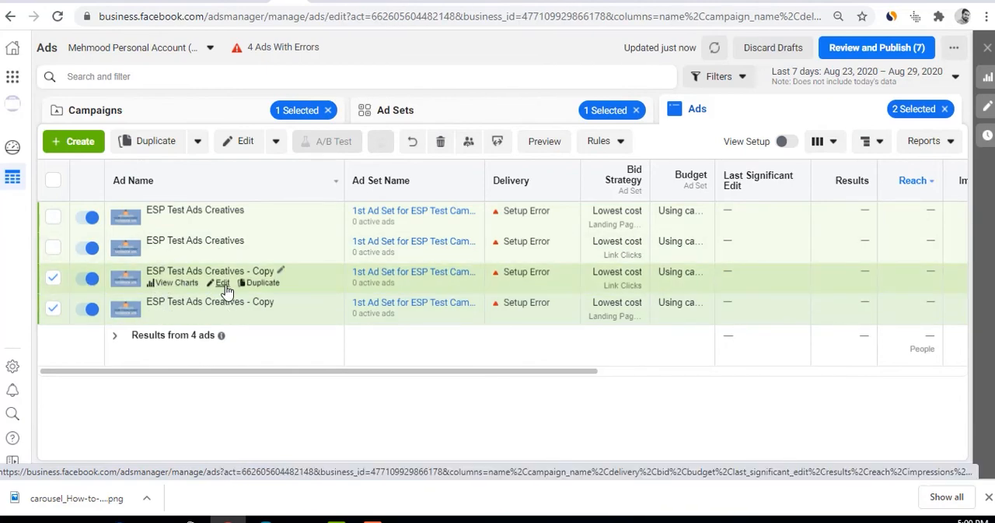
pyautogui.scroll(-4, 405, 330)
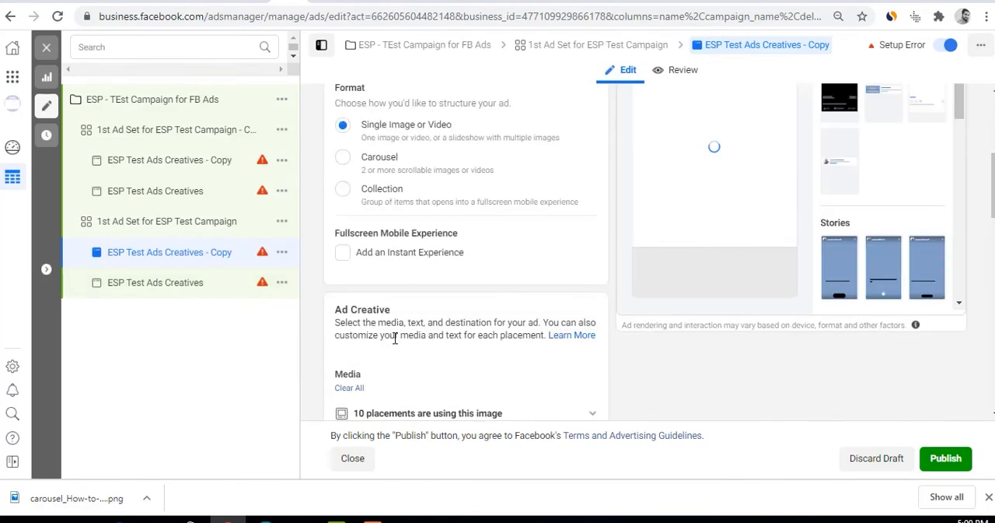
pyautogui.scroll(2, 382, 308)
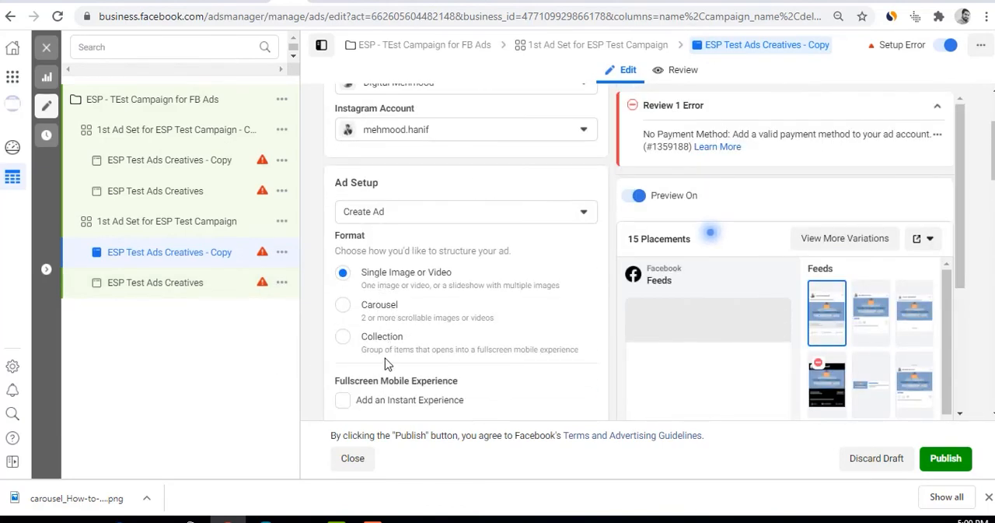
pyautogui.scroll(-4, 387, 364)
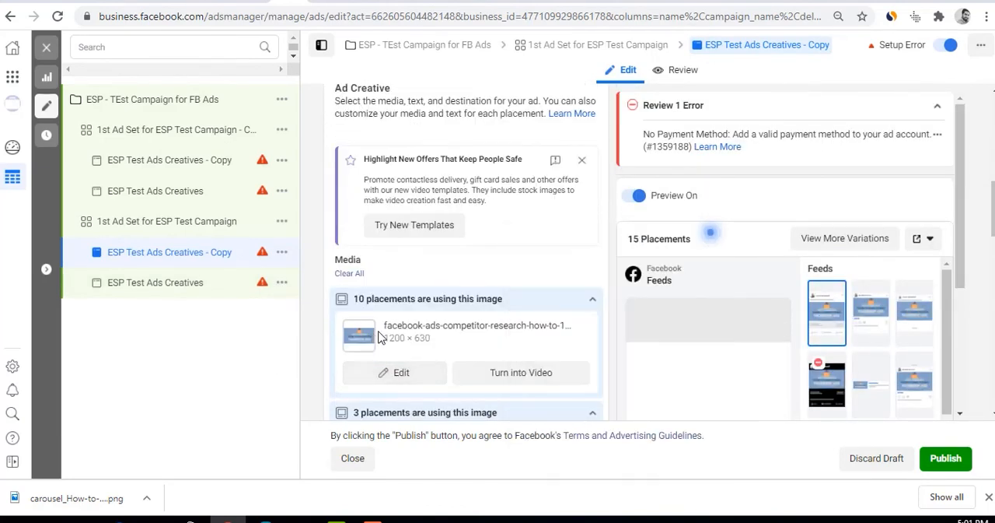
pyautogui.click(398, 374)
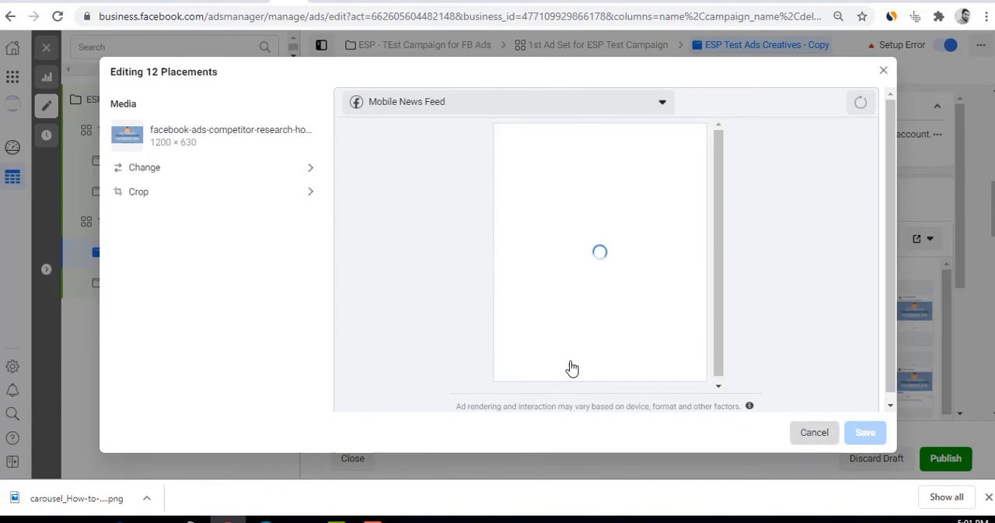
pyautogui.scroll(-2, 535, 364)
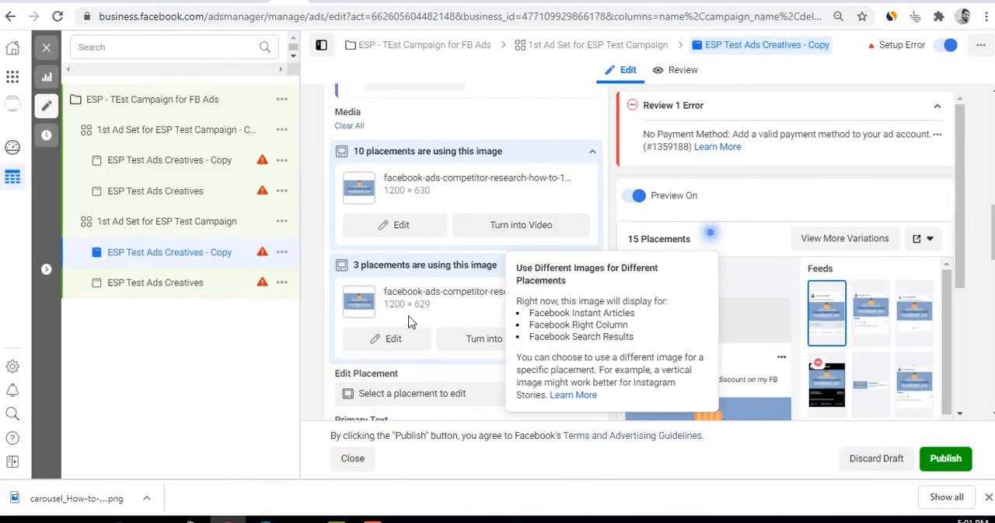
# Look over the copied ad's format and media settings and dismiss the Highlight New Offers That Keep People Safe suggestion
pyautogui.scroll(-2, 411, 321)
pyautogui.scroll(7, 418, 342)
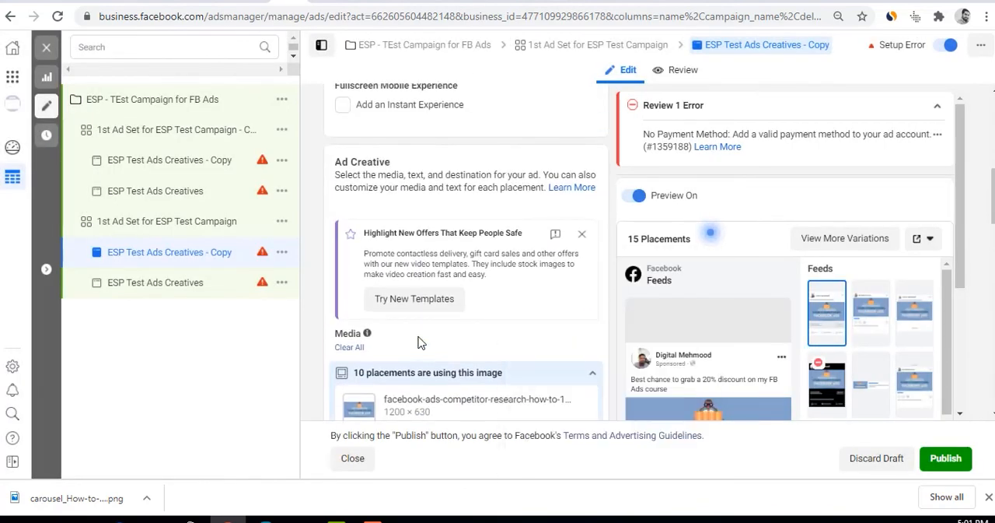
pyautogui.scroll(2, 419, 336)
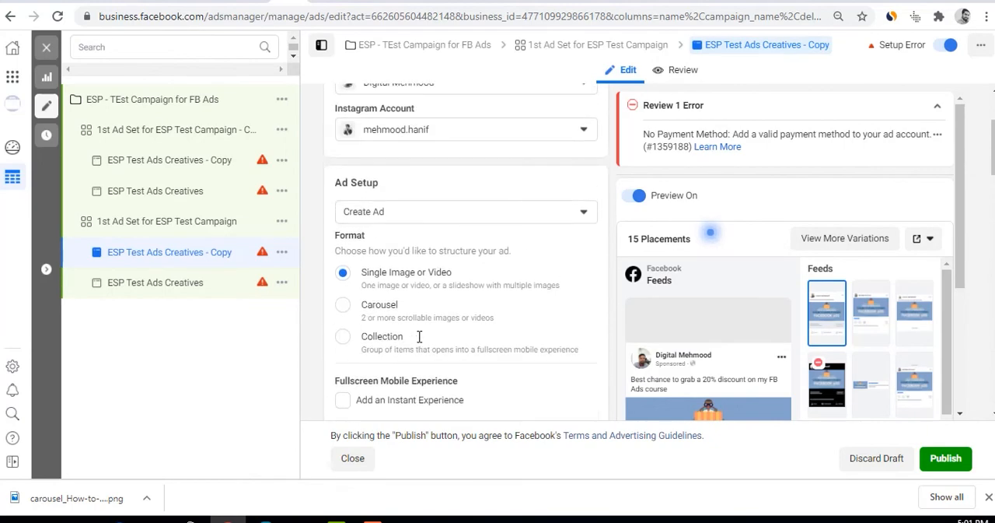
pyautogui.scroll(2, 418, 338)
pyautogui.scroll(-3, 418, 340)
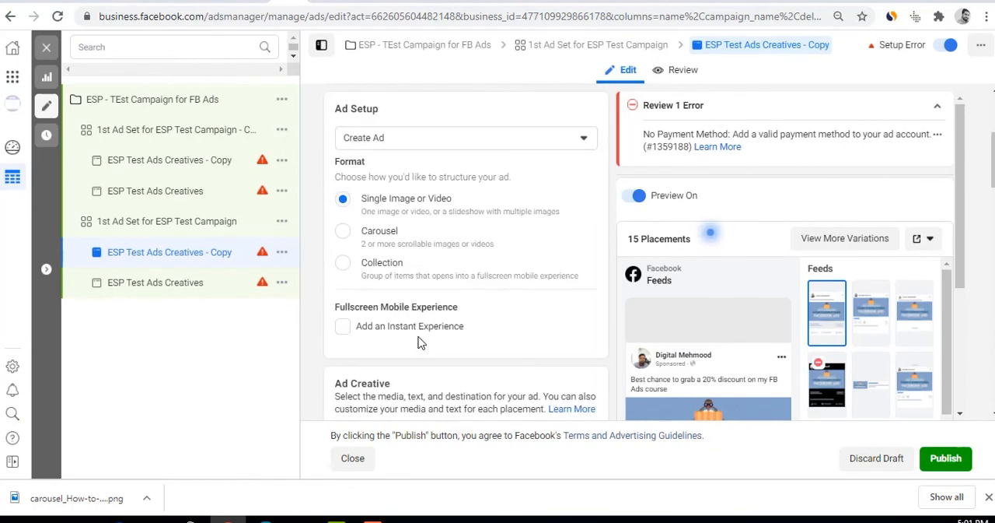
pyautogui.scroll(-2, 418, 343)
pyautogui.scroll(-2, 419, 336)
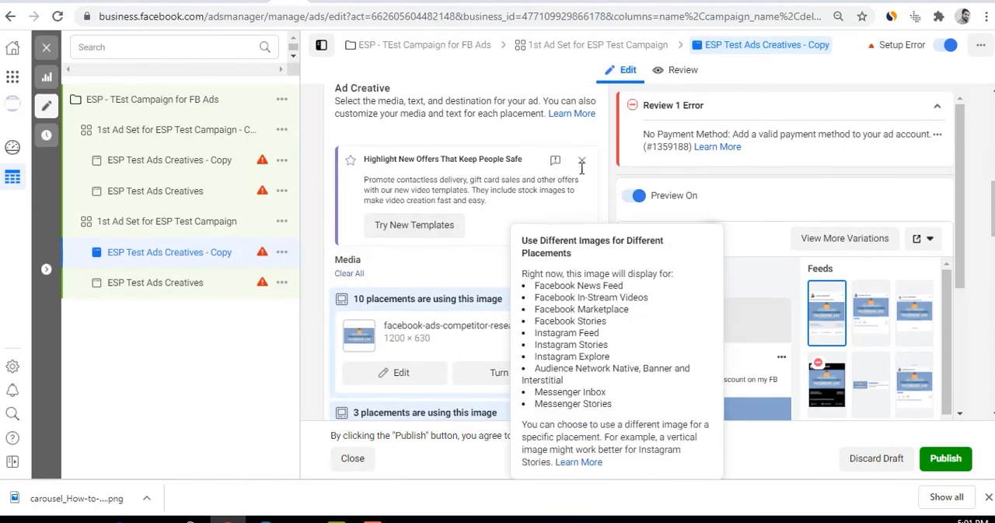
pyautogui.click(583, 163)
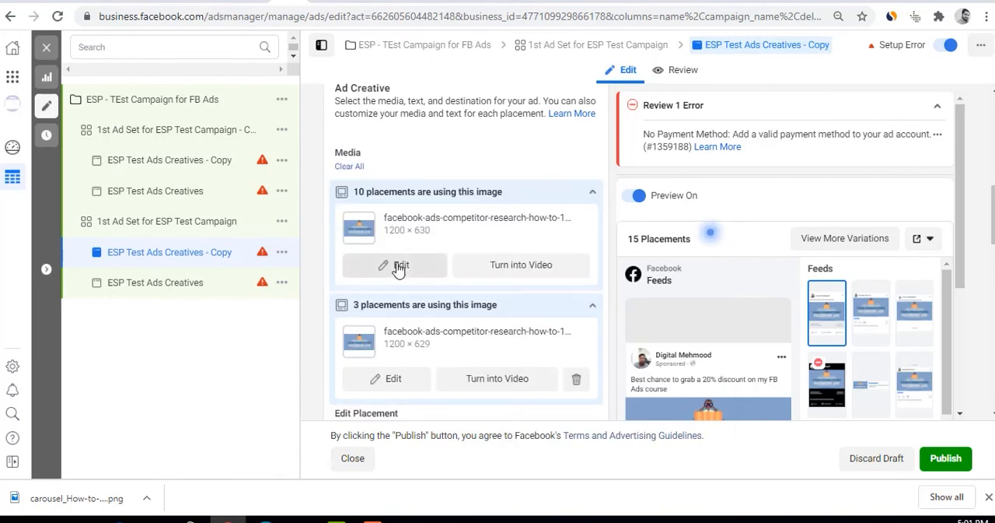
# Review the copied ad's primary texts, headlines, description, destination, call to action, tracking and identity settings
pyautogui.scroll(-3, 391, 313)
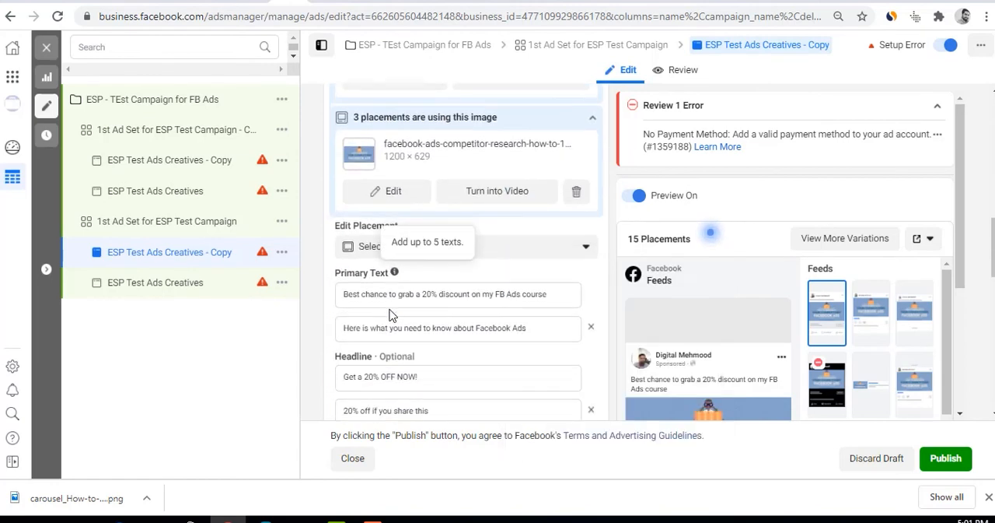
pyautogui.scroll(-2, 391, 313)
pyautogui.scroll(-8, 391, 313)
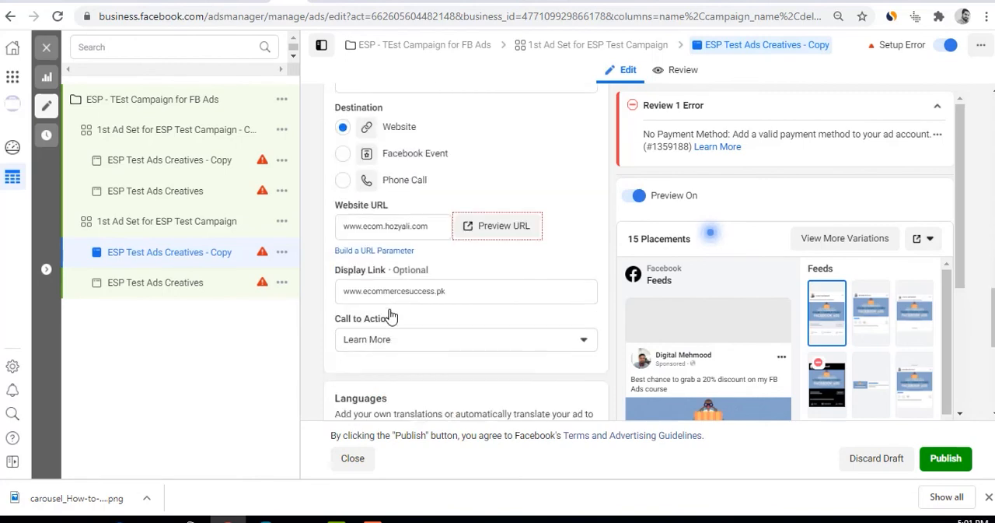
pyautogui.scroll(-2, 392, 313)
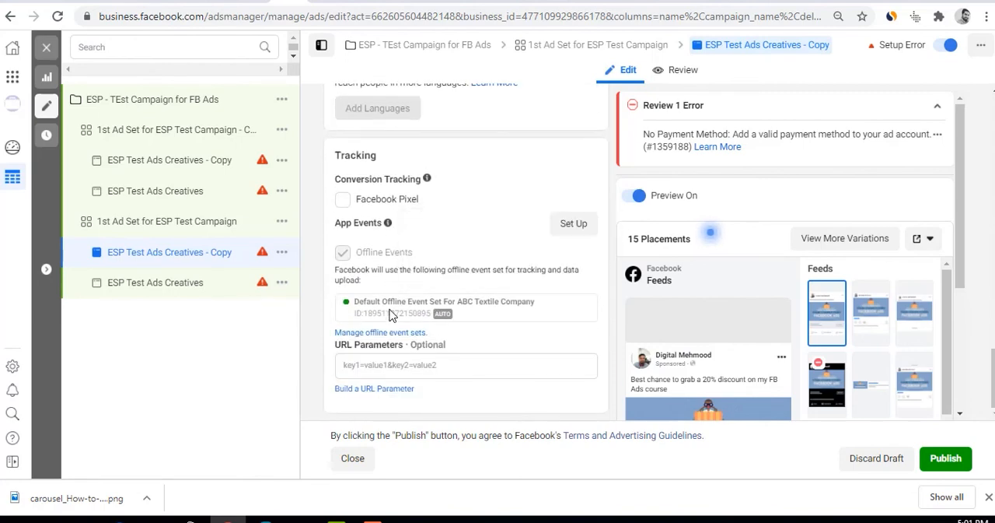
pyautogui.scroll(3, 391, 312)
pyautogui.scroll(-3, 391, 313)
pyautogui.scroll(10, 427, 315)
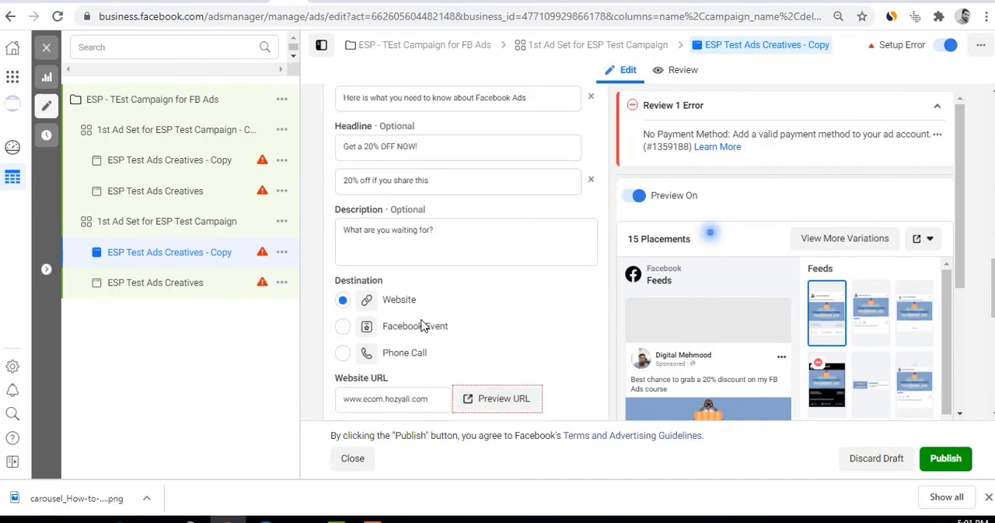
pyautogui.scroll(6, 422, 325)
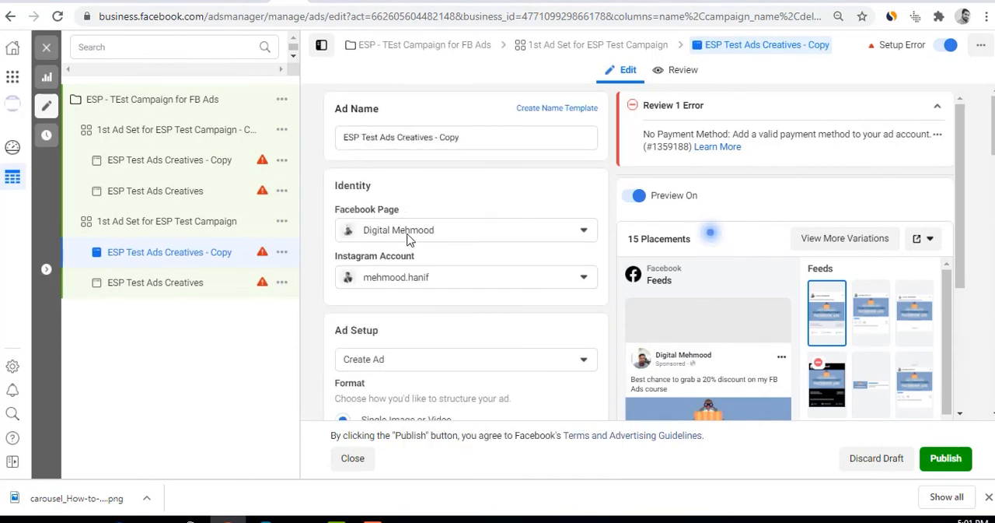
# Clear all existing media from the ESP Test Ads Creatives - Copy ad in 1st Ad Set for ESP Test Campaign
pyautogui.scroll(-2, 416, 318)
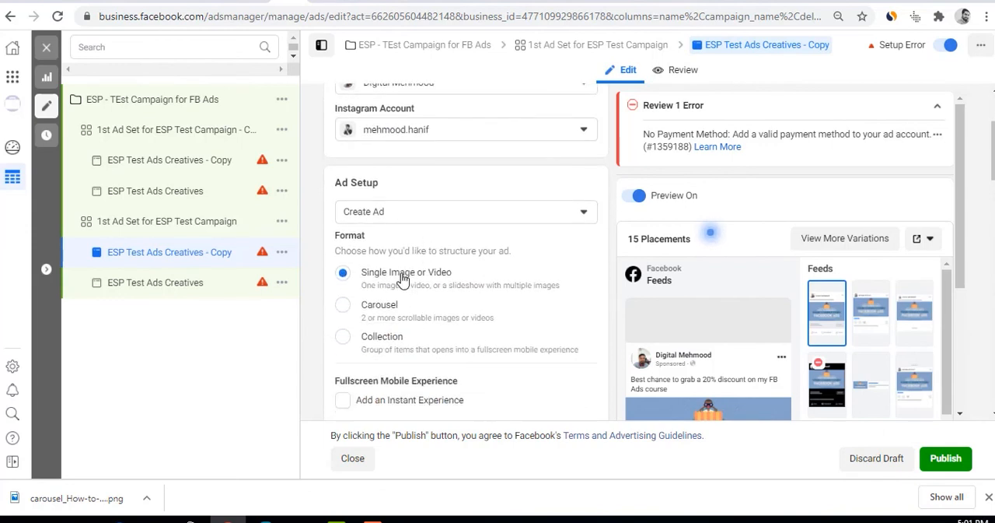
pyautogui.scroll(-2, 420, 295)
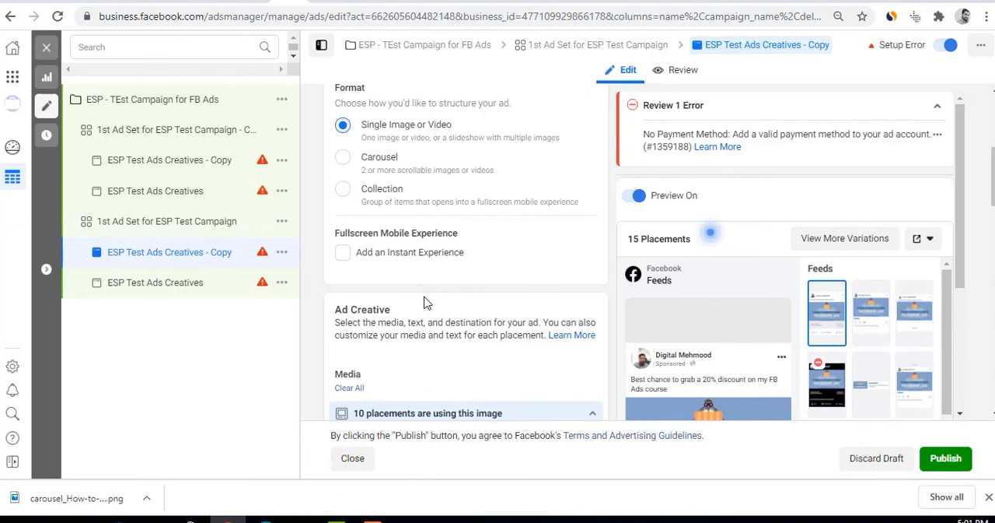
pyautogui.scroll(-2, 424, 302)
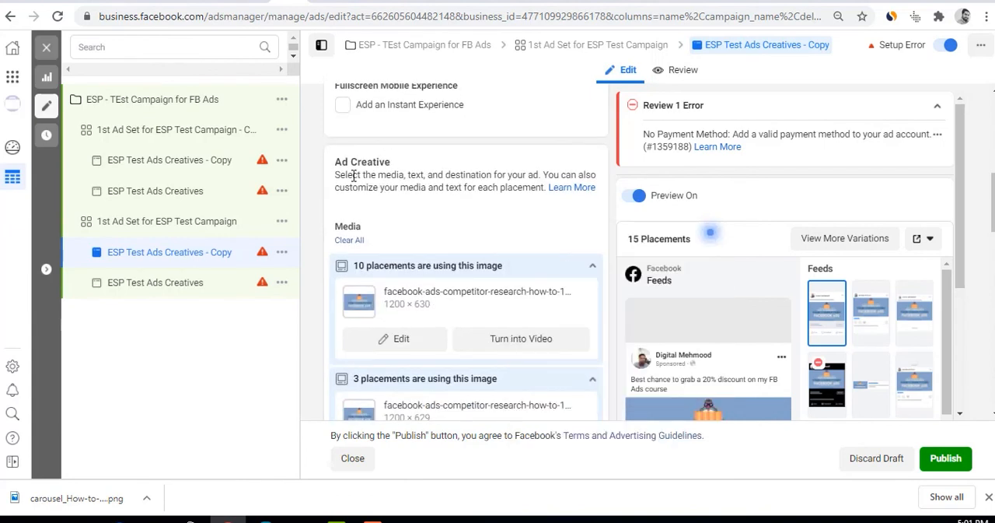
pyautogui.moveTo(345, 175); pyautogui.dragTo(562, 176)
pyautogui.click(370, 210)
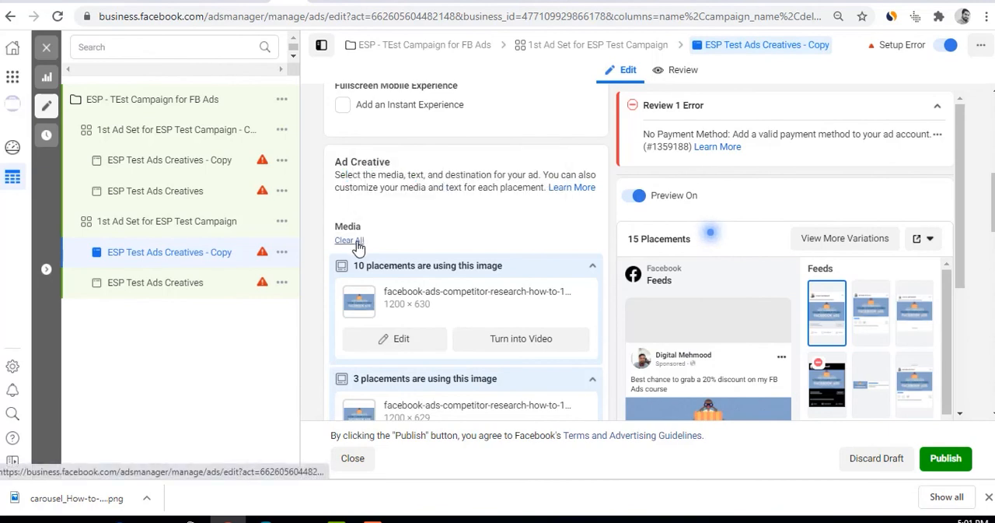
pyautogui.click(350, 241)
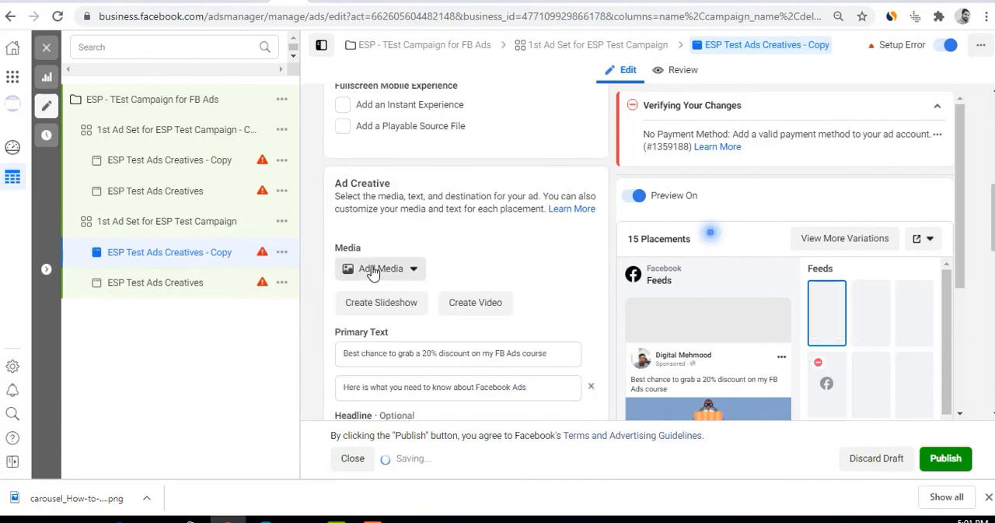
# Upload the carousel_How-to-sell-on-Amazon-copy image from the Desktop and choose it as the copied ad's new image
pyautogui.click(367, 268)
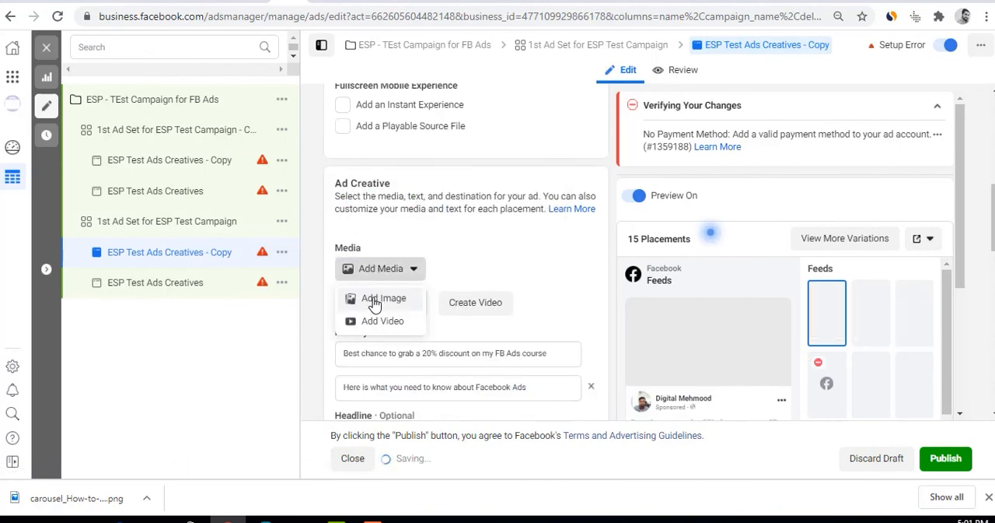
pyautogui.click(376, 301)
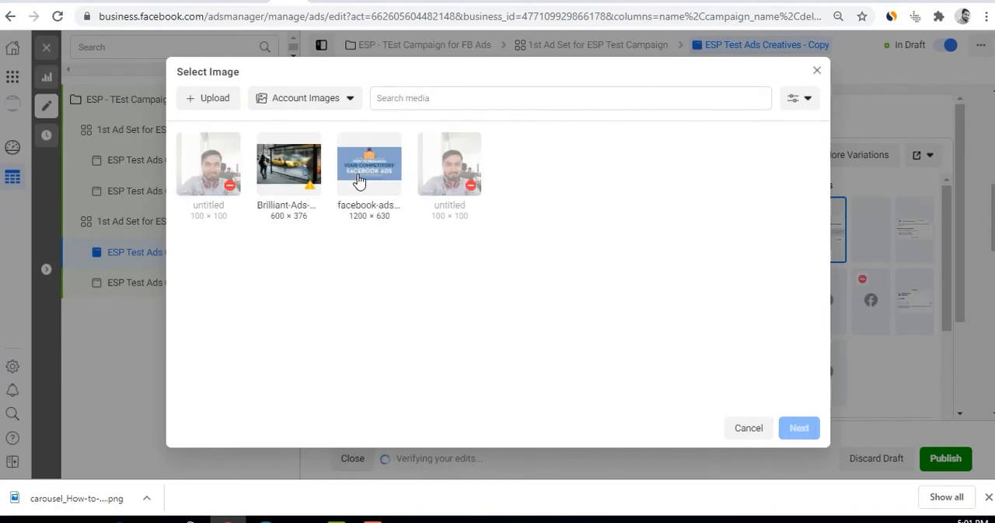
pyautogui.click(214, 98)
pyautogui.click(241, 128)
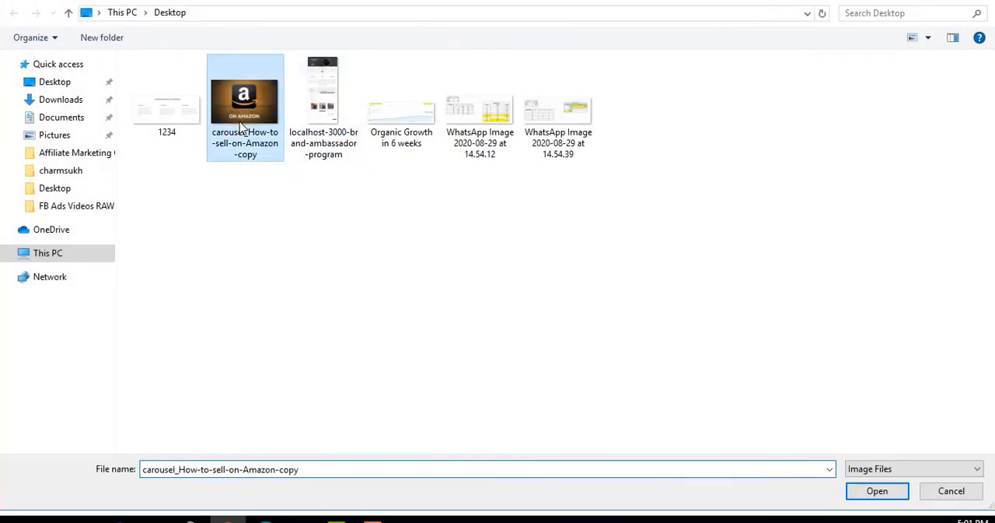
pyautogui.doubleClick(241, 129)
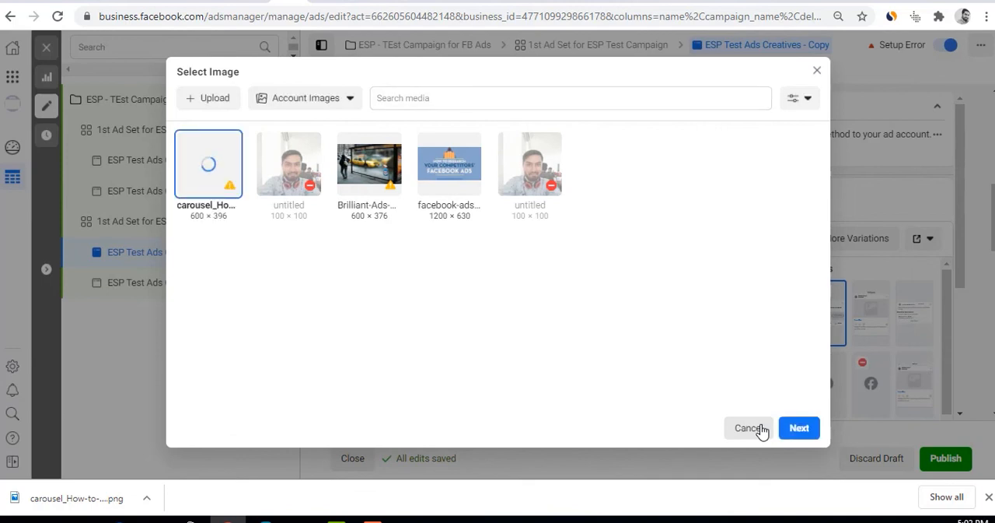
pyautogui.click(808, 430)
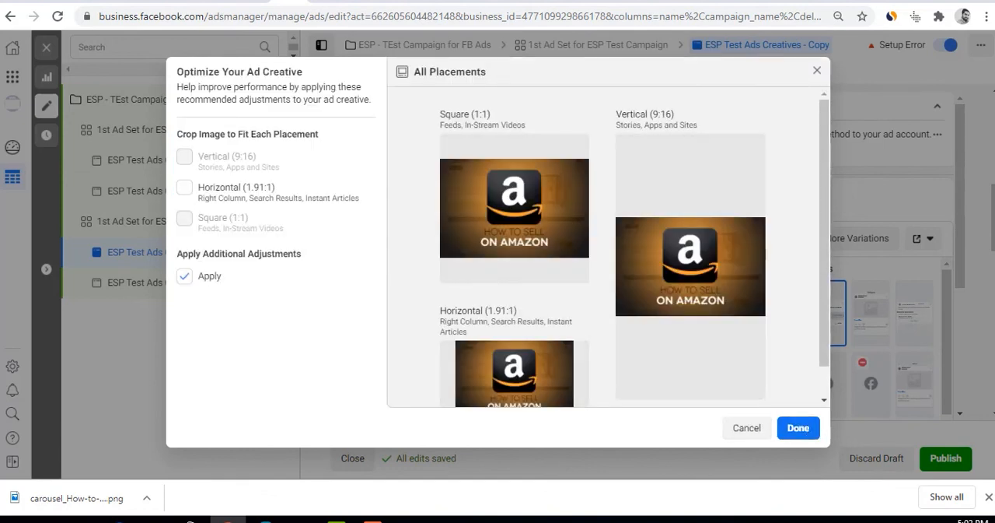
# Crop the new image to Horizontal (1.91:1) for its placements, compare it with the uncropped version, and apply the creative adjustments
pyautogui.click(185, 189)
pyautogui.scroll(-1, 508, 308)
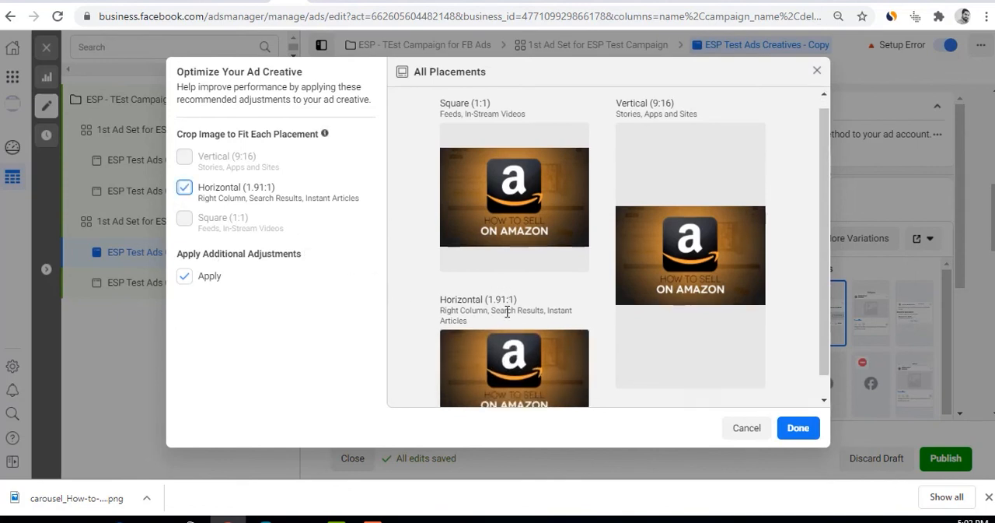
pyautogui.click(184, 190)
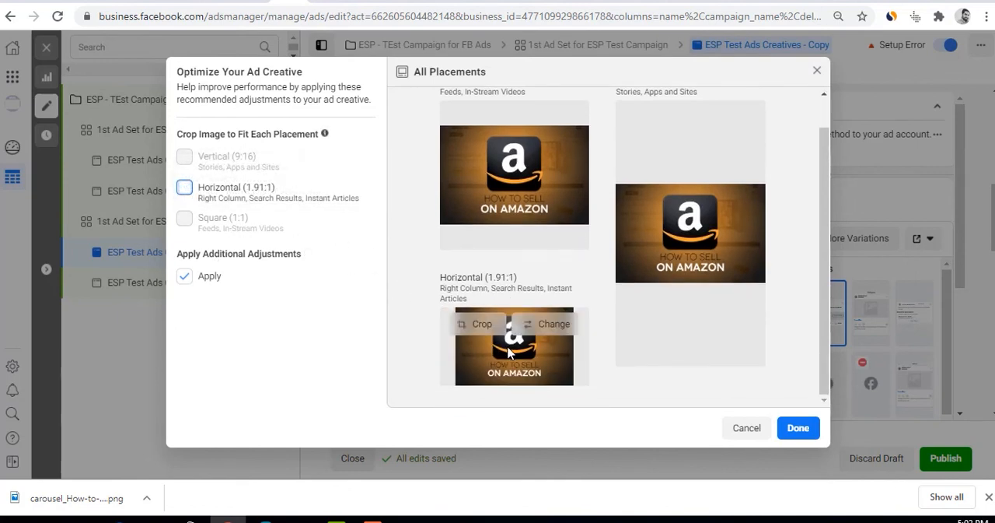
pyautogui.click(185, 190)
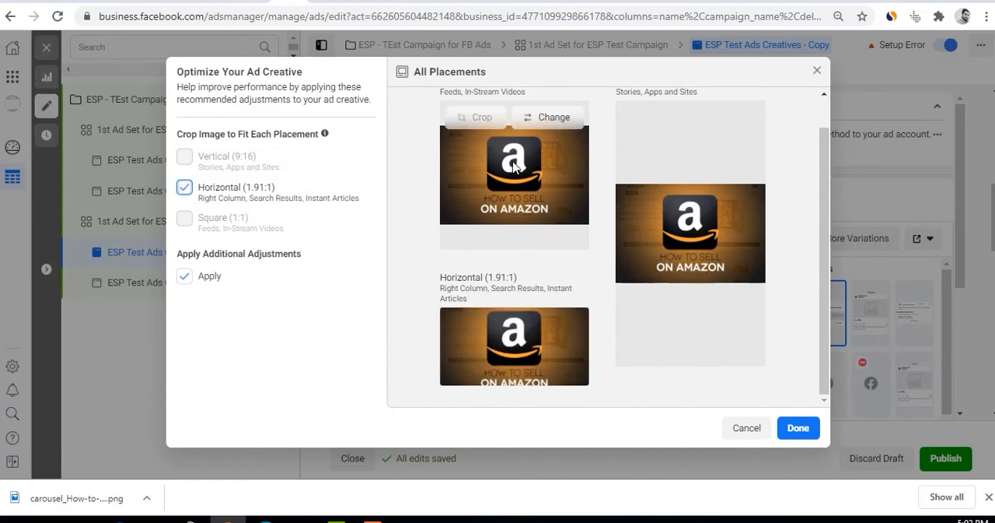
pyautogui.click(797, 429)
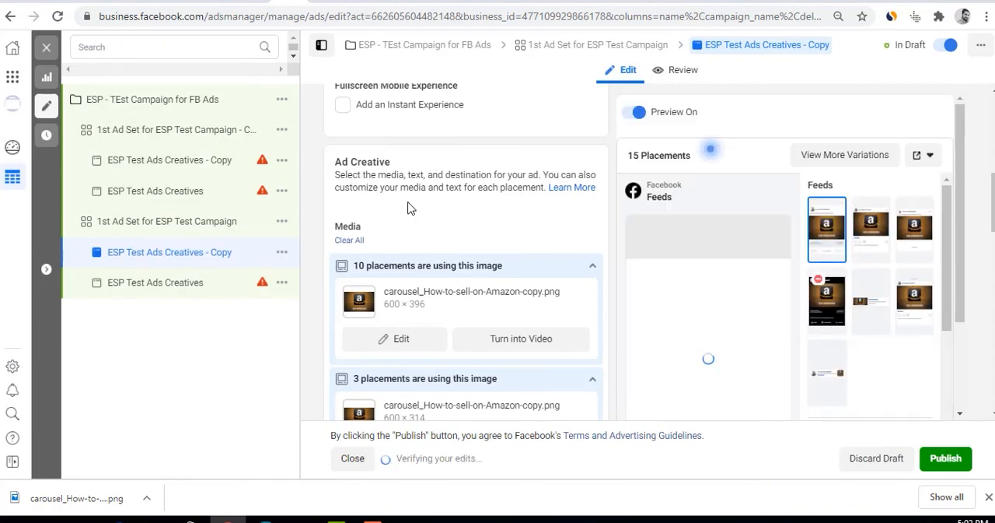
# Close the ad editor without publishing the draft items and return to the ads list
pyautogui.click(48, 48)
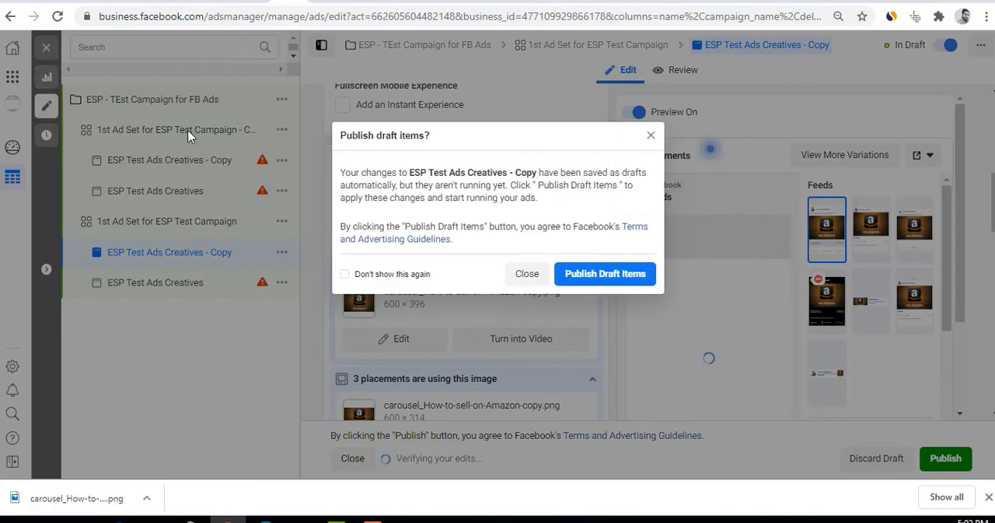
pyautogui.click(525, 276)
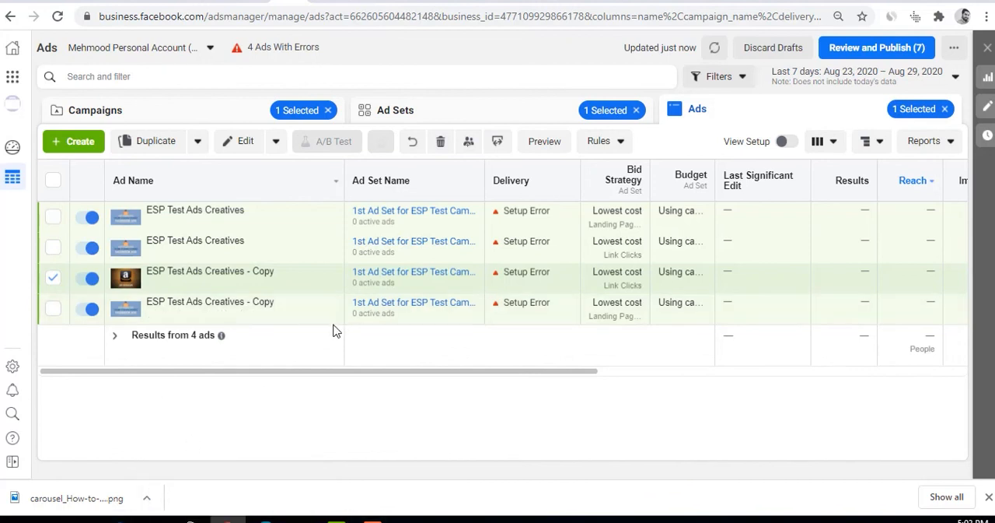
pyautogui.moveTo(258, 373); pyautogui.dragTo(274, 389)
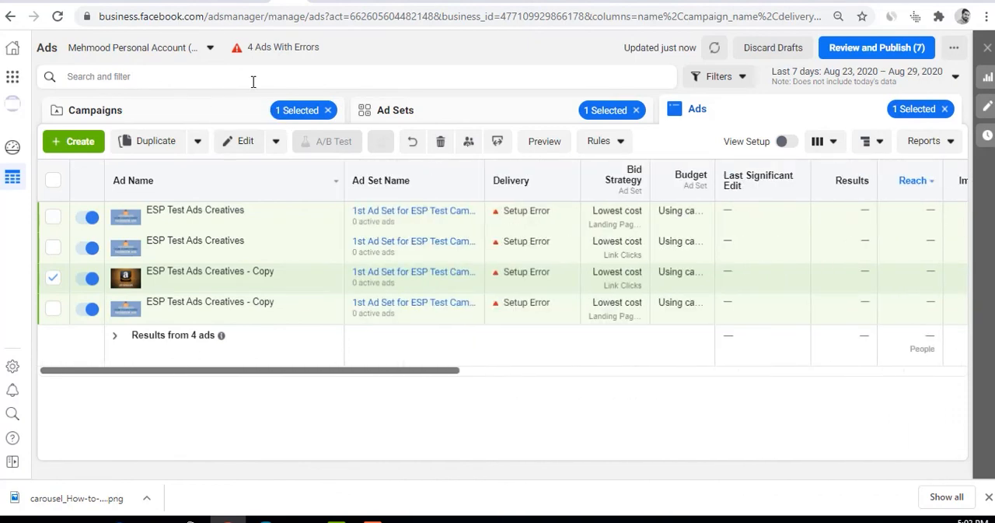
# Look through the campaign, ad set and ad lists in turn and return to the campaigns list
pyautogui.click(197, 115)
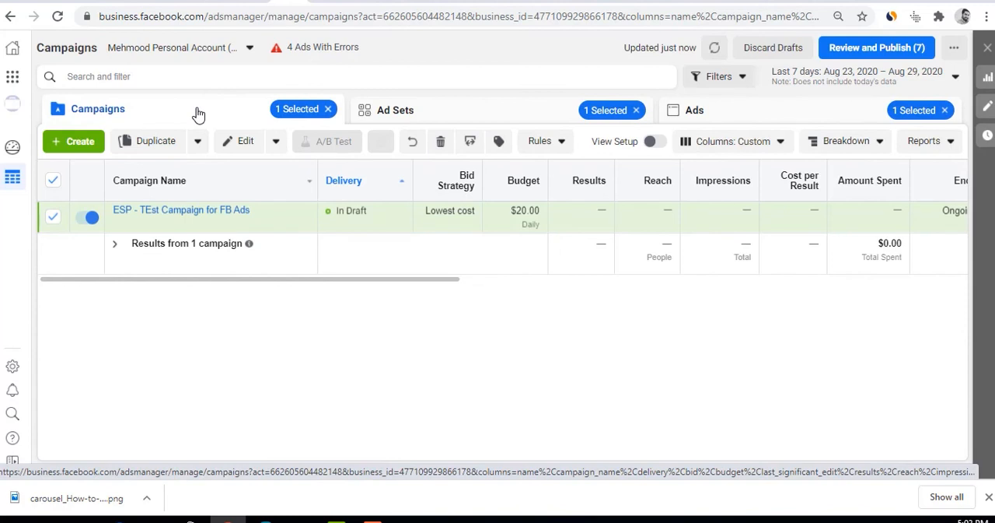
pyautogui.click(389, 110)
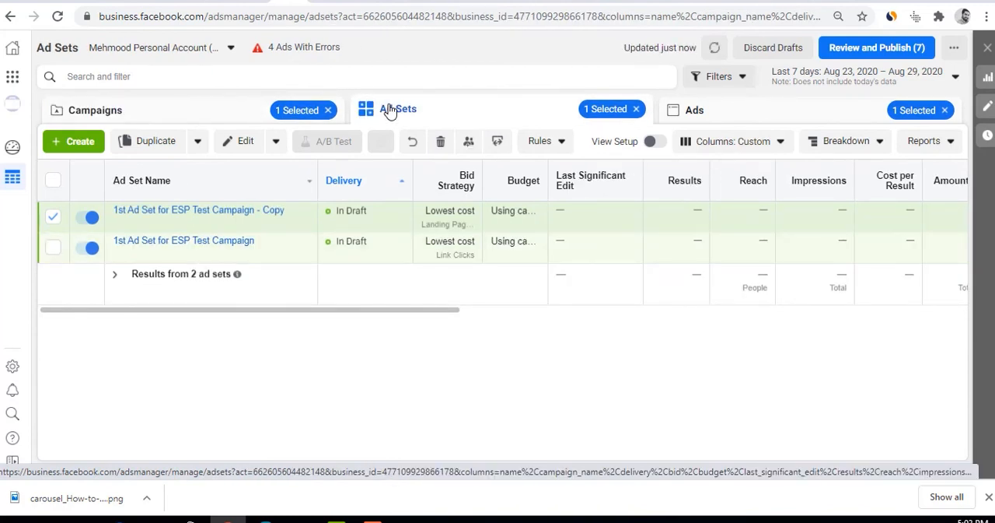
pyautogui.click(673, 117)
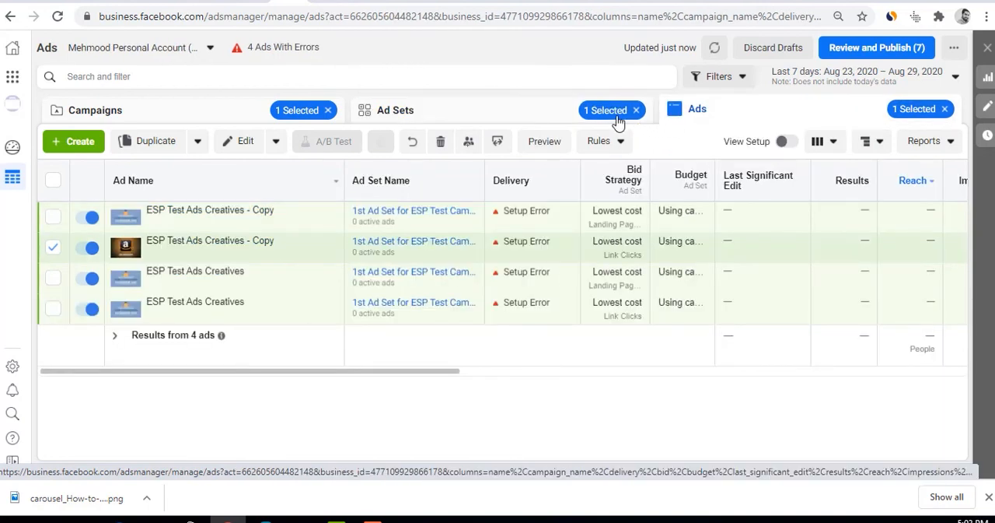
pyautogui.click(169, 111)
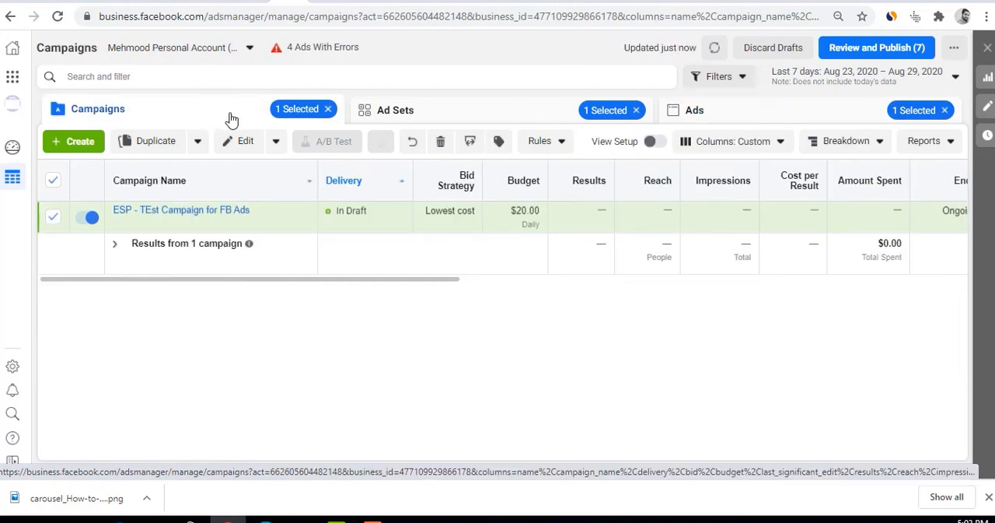
# Examine the performance, engagement and settings metrics offered for customizing the campaign table's columns, then close the customization without changes
pyautogui.click(688, 150)
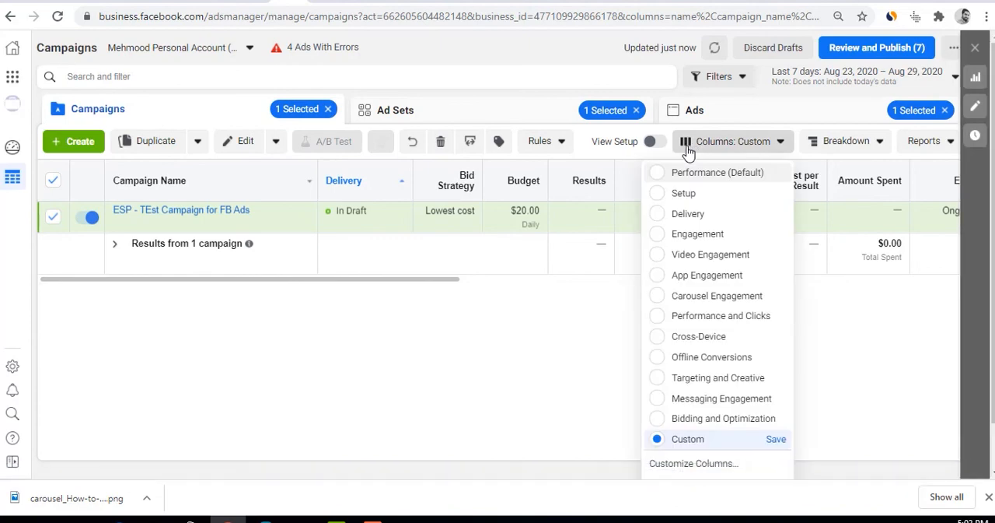
pyautogui.click(679, 465)
pyautogui.scroll(-5, 497, 214)
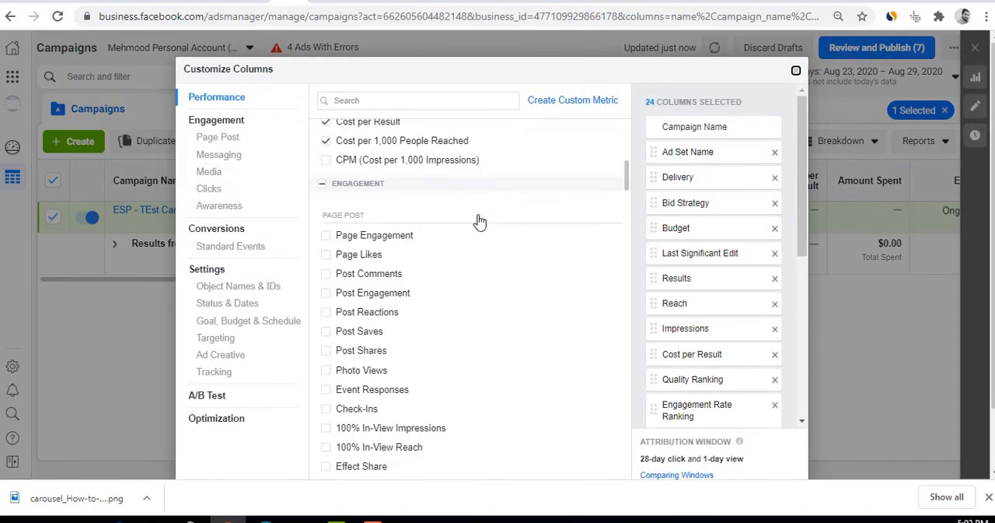
pyautogui.scroll(-20, 480, 224)
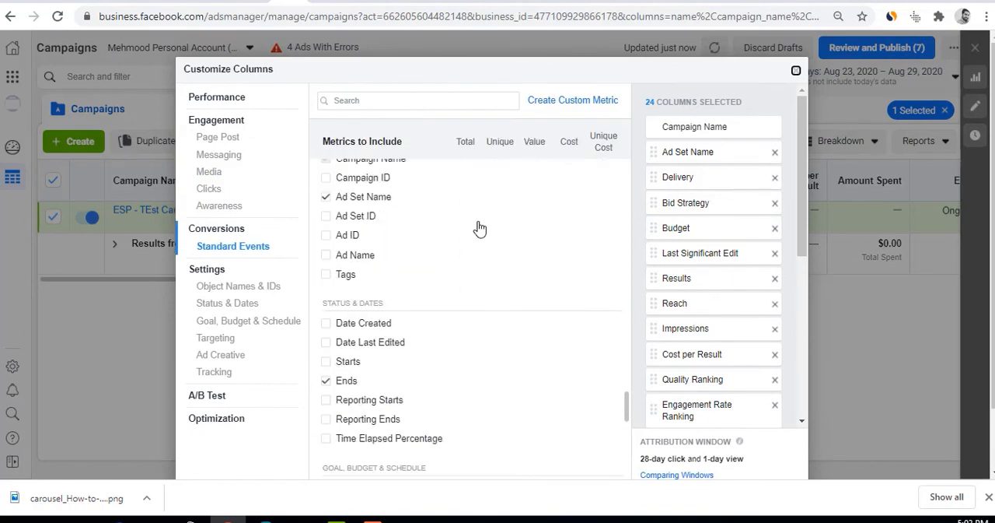
pyautogui.scroll(-10, 478, 228)
pyautogui.scroll(8, 519, 401)
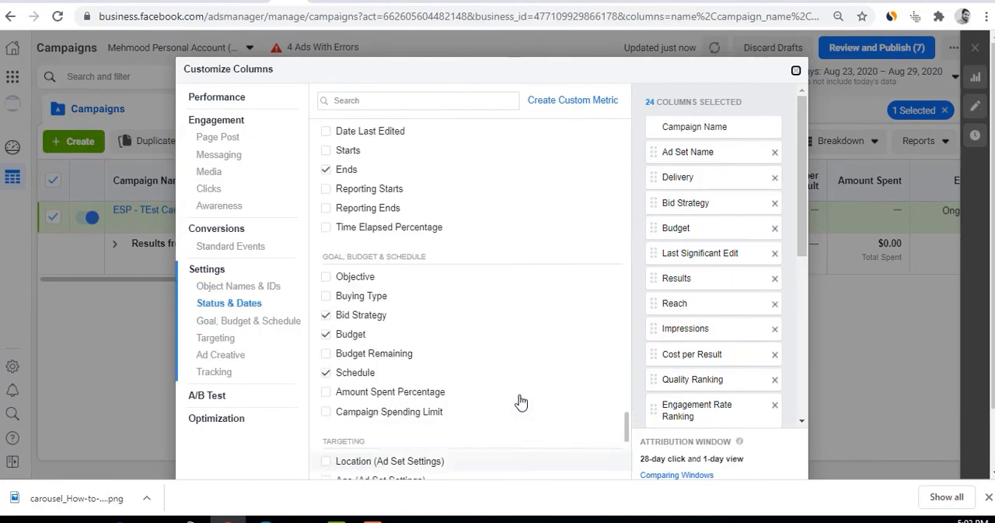
pyautogui.scroll(20, 520, 401)
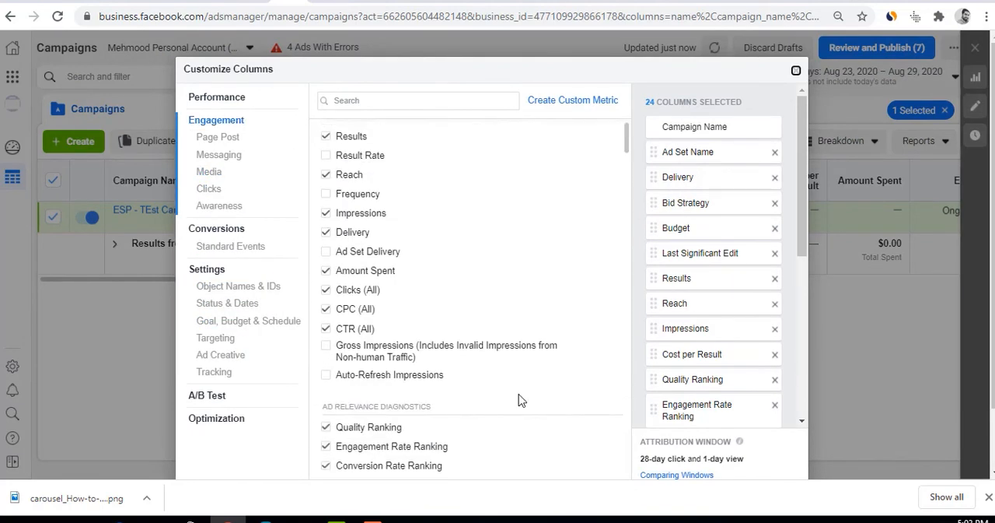
pyautogui.scroll(1, 519, 401)
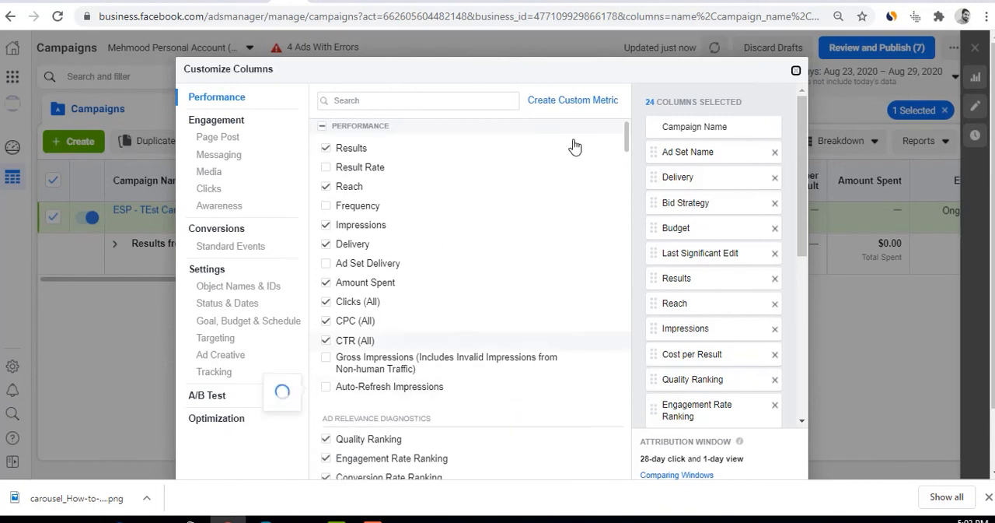
pyautogui.click(796, 72)
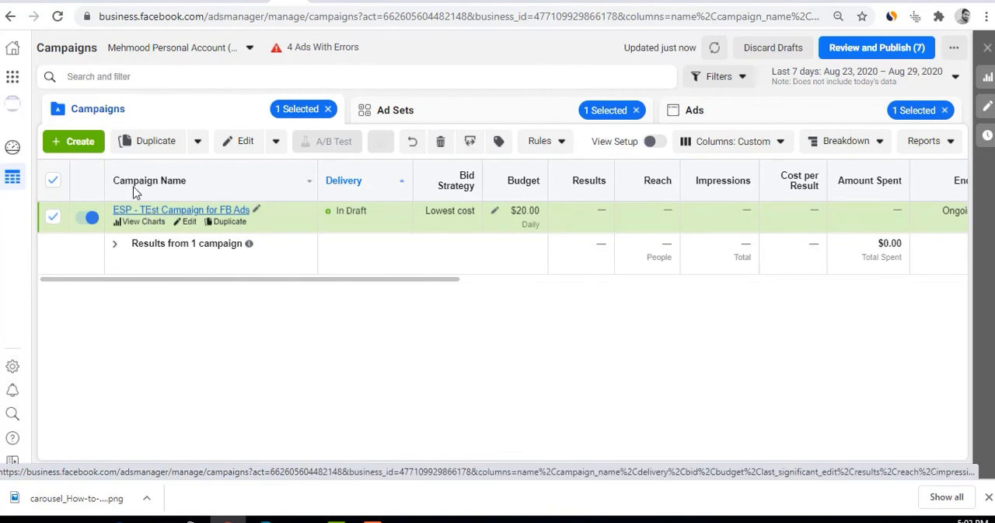
# Create a new campaign with the Brand awareness objective
pyautogui.click(75, 152)
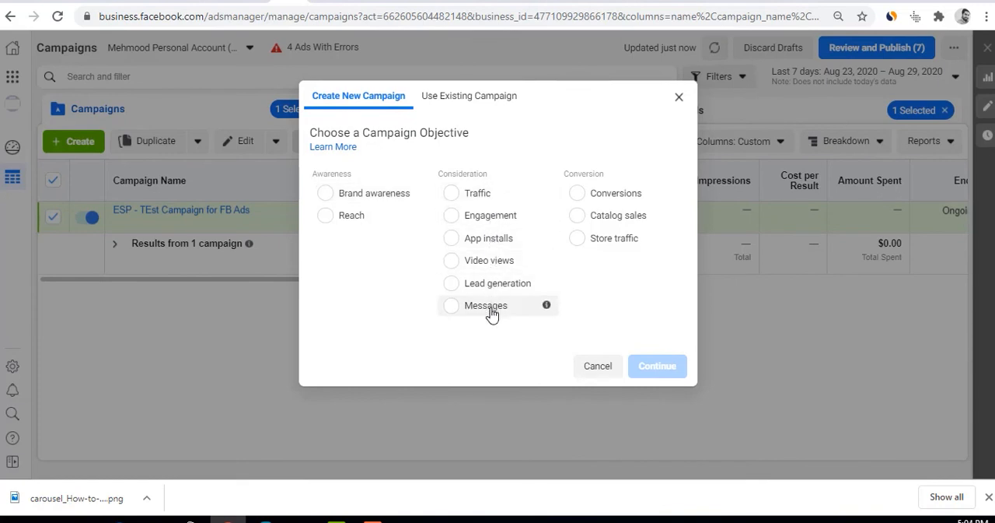
pyautogui.click(375, 199)
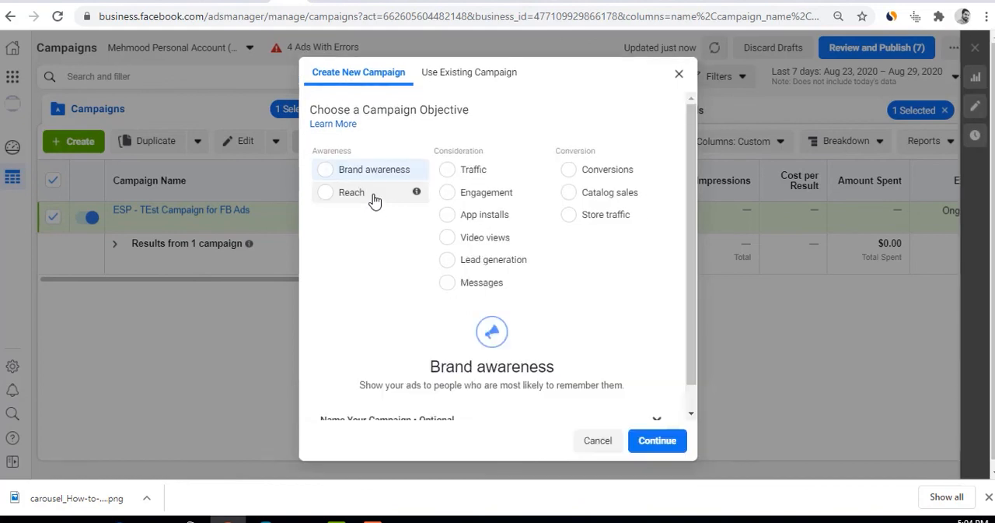
pyautogui.click(657, 441)
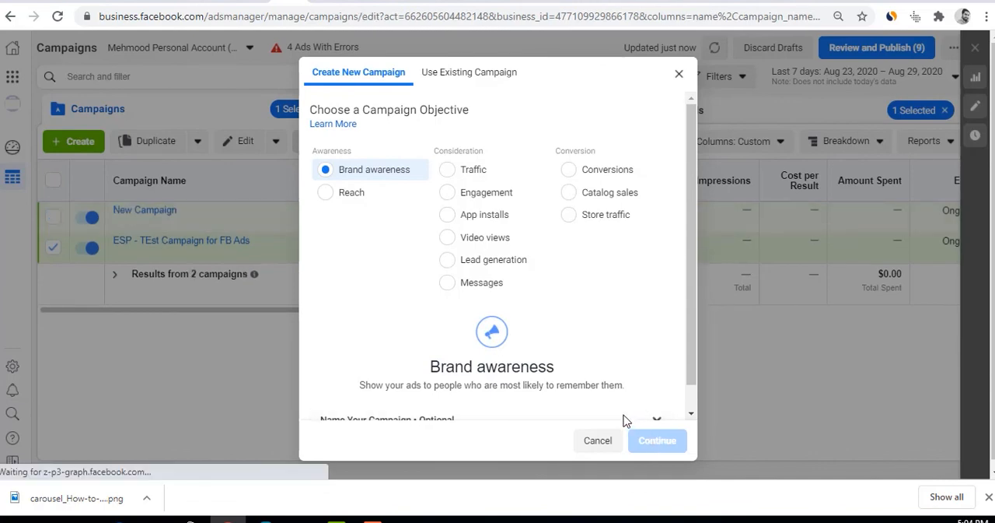
# Review the new campaign's details, A/B test and budget optimization settings, and open its New Ad Set for editing
pyautogui.scroll(-3, 623, 363)
pyautogui.scroll(3, 624, 363)
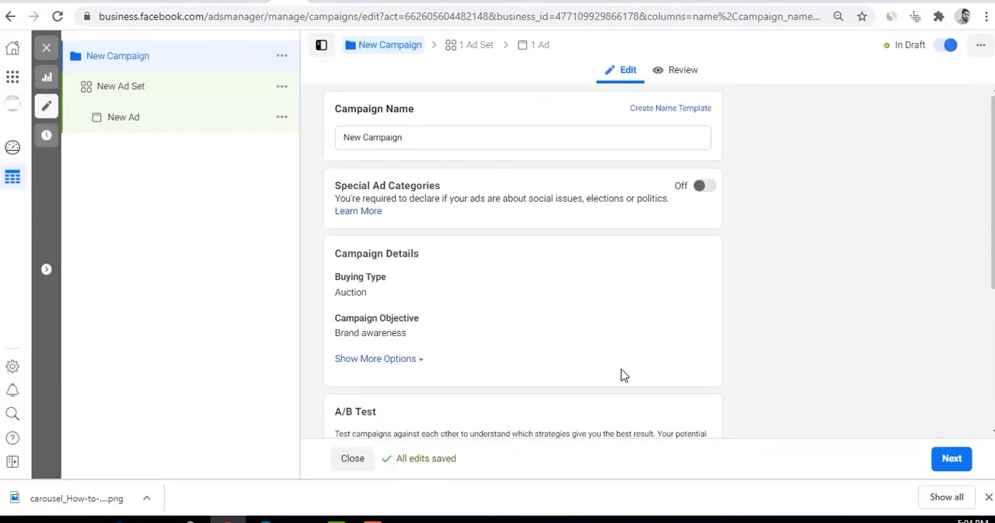
pyautogui.scroll(-3, 460, 344)
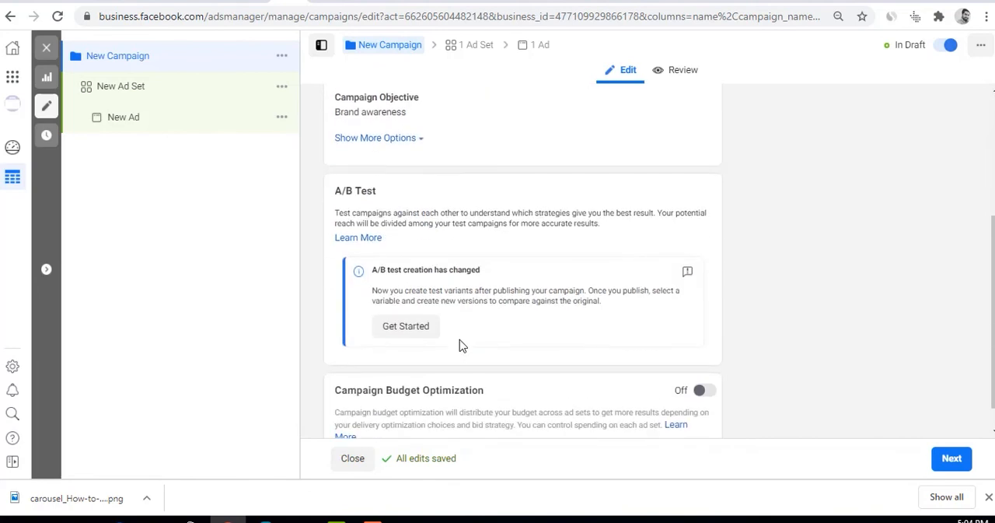
pyautogui.scroll(-1, 460, 345)
pyautogui.scroll(4, 460, 345)
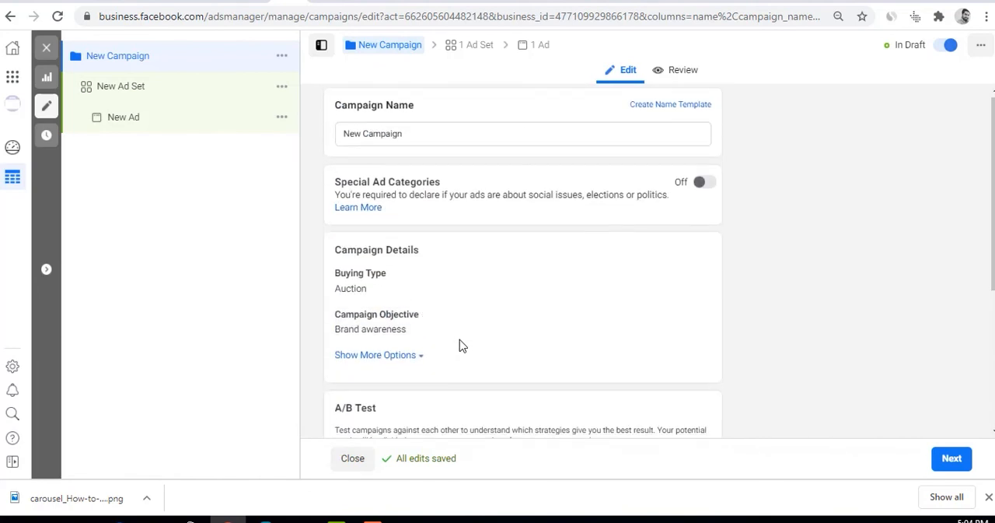
pyautogui.click(196, 85)
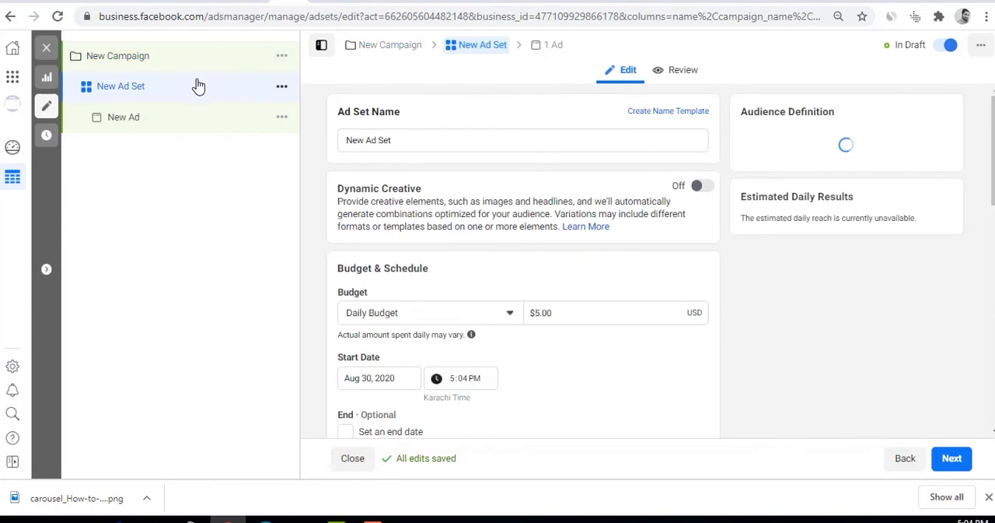
# Review the New Ad Set's budget, schedule and audience settings, then close the editor without publishing the draft items
pyautogui.scroll(-1, 424, 298)
pyautogui.scroll(1, 423, 297)
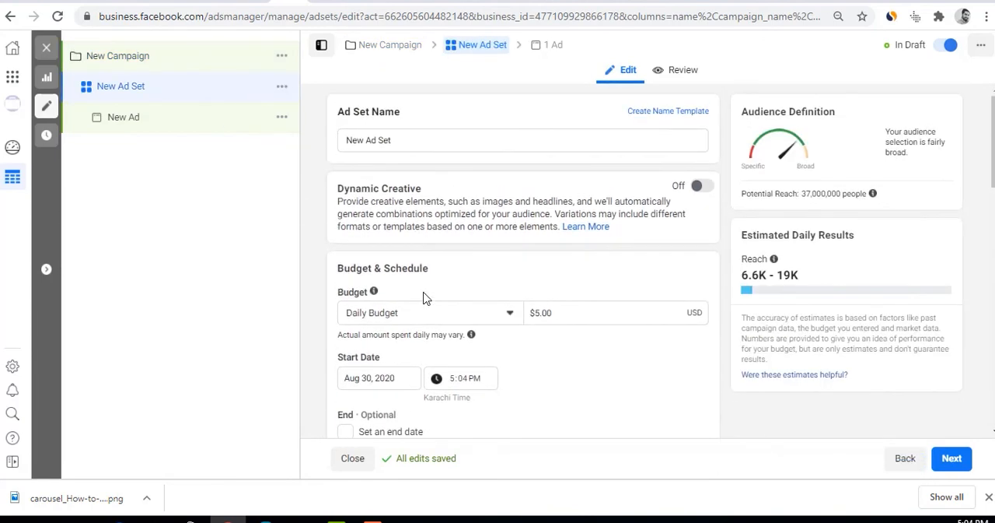
pyautogui.scroll(-3, 423, 298)
pyautogui.scroll(-6, 423, 298)
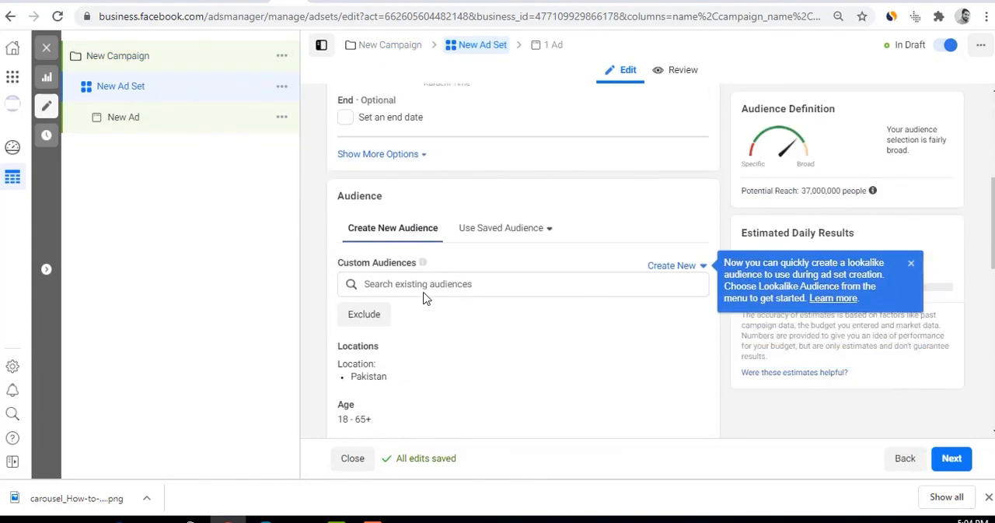
pyautogui.scroll(9, 424, 298)
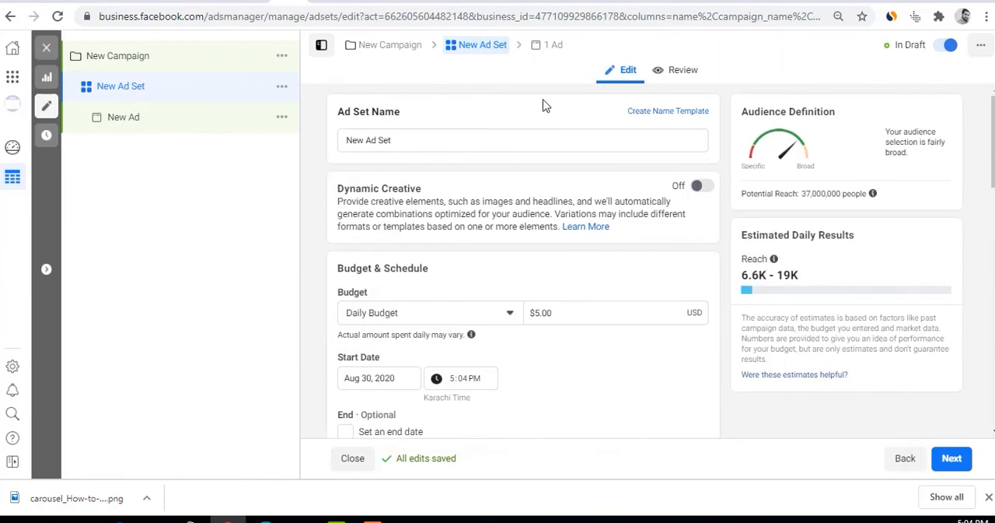
pyautogui.click(46, 48)
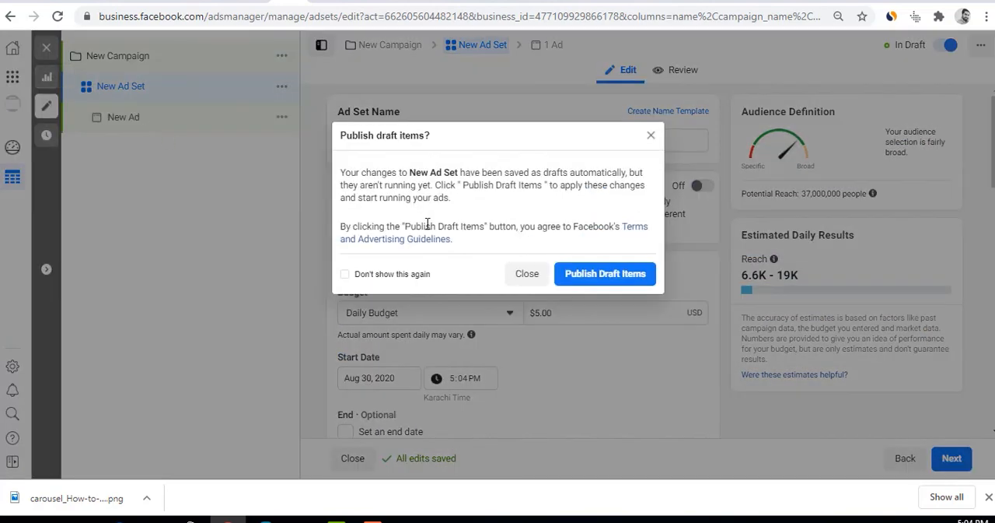
pyautogui.click(527, 274)
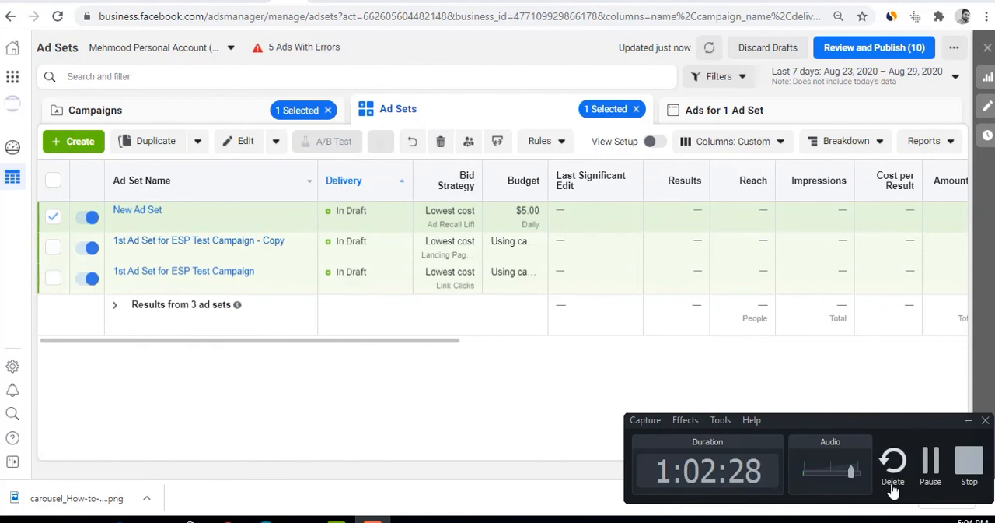
pyautogui.click(929, 457)
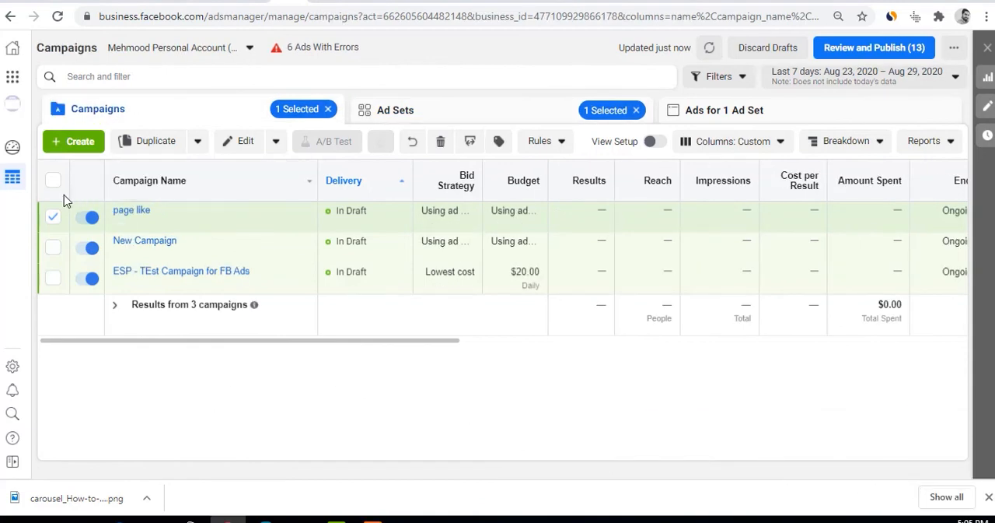
# Create a new campaign with the Engagement objective
pyautogui.click(78, 144)
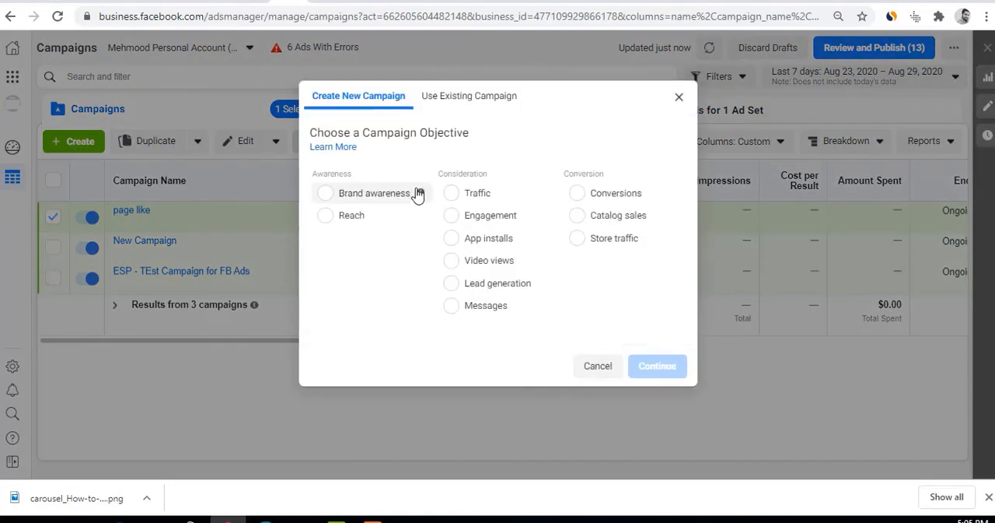
pyautogui.click(482, 219)
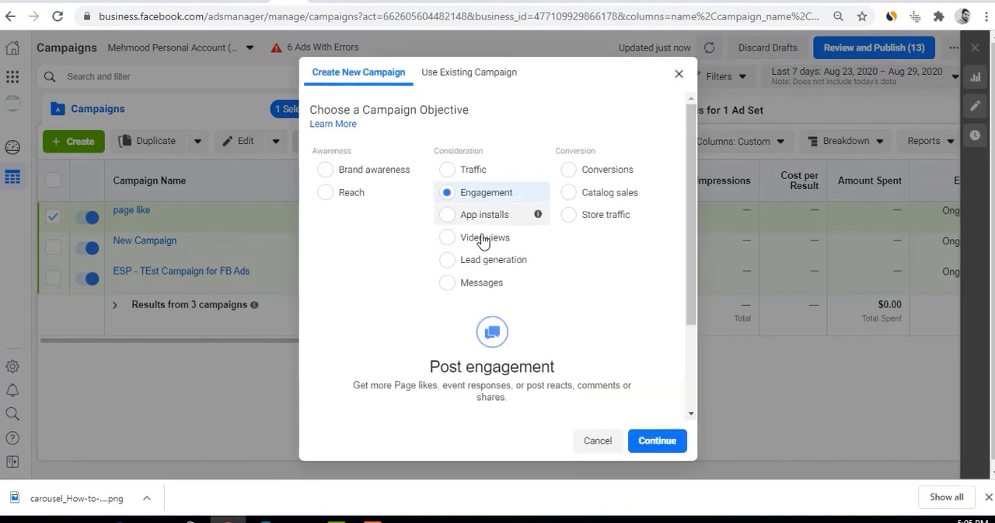
pyautogui.click(657, 441)
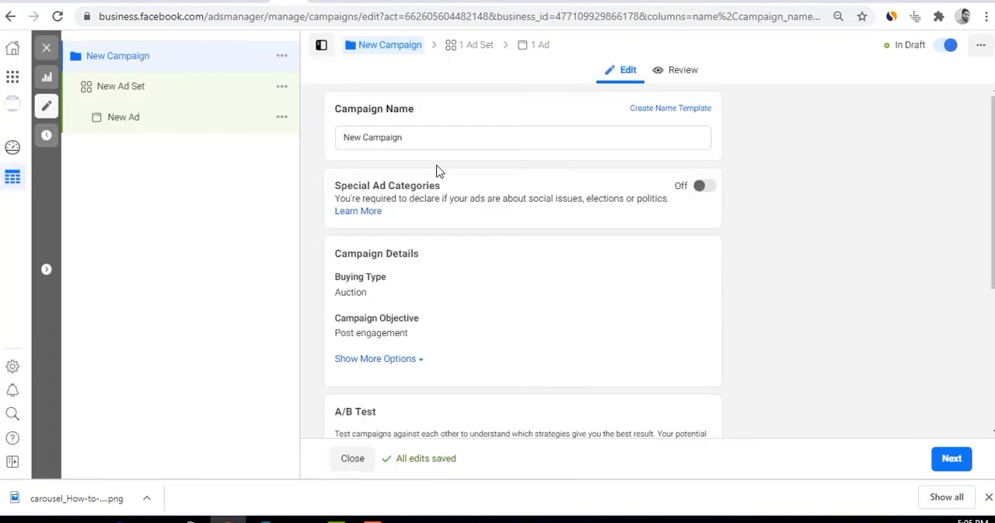
# Name the new campaign "Page Like - ABC"
pyautogui.click(417, 138)
pyautogui.hotkey('ctrl', 'a')
pyautogui.write('P')
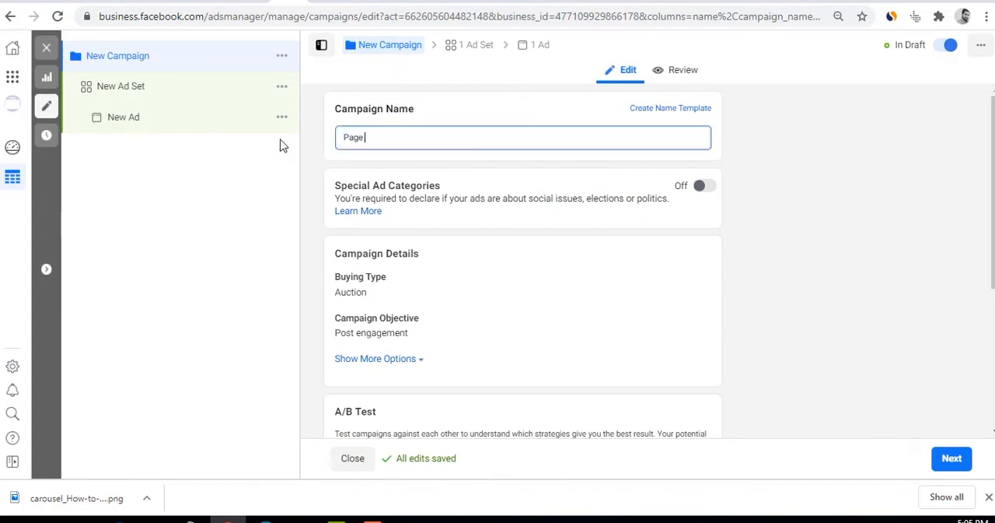
pyautogui.write('age Like - ABC')
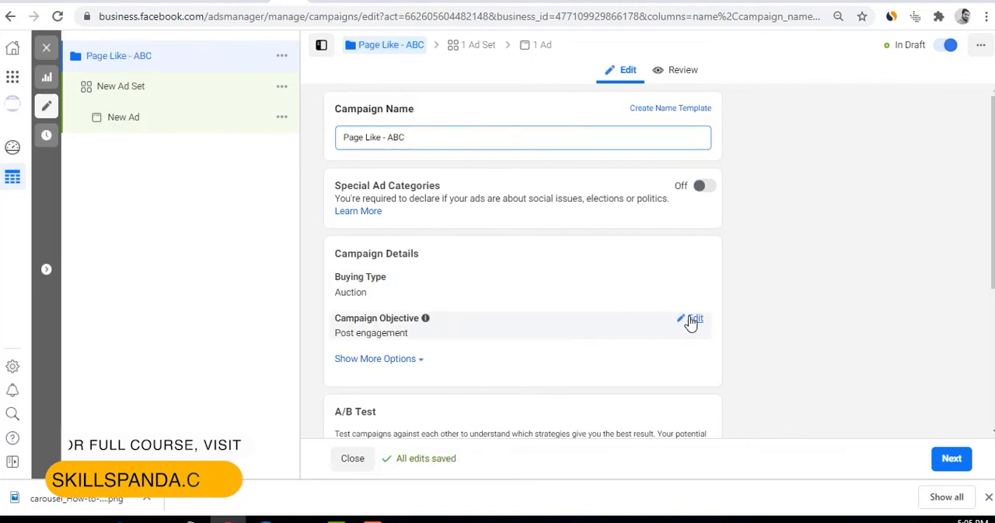
# Edit the campaign objective to use the Page likes engagement type, expanding the additional campaign detail options
pyautogui.click(691, 318)
pyautogui.scroll(-3, 396, 355)
pyautogui.scroll(-2, 396, 361)
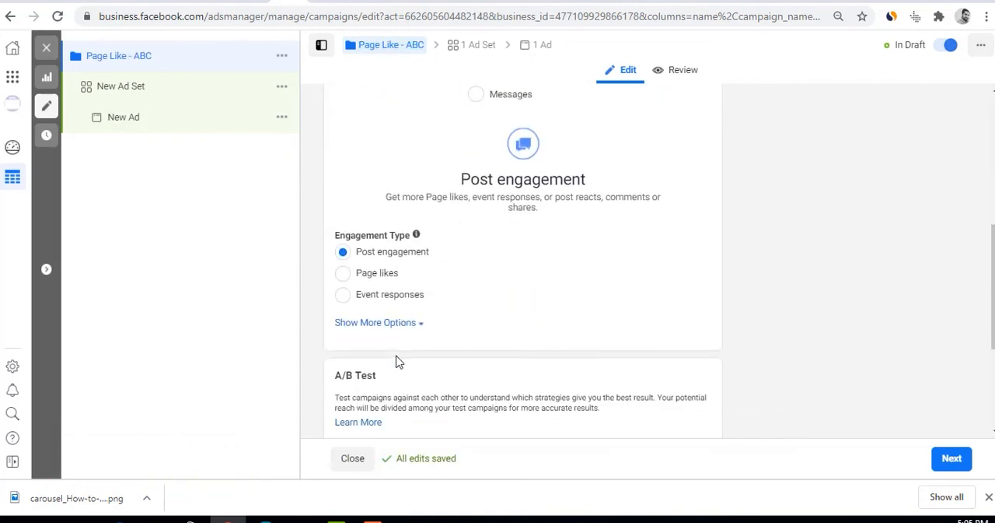
pyautogui.click(381, 323)
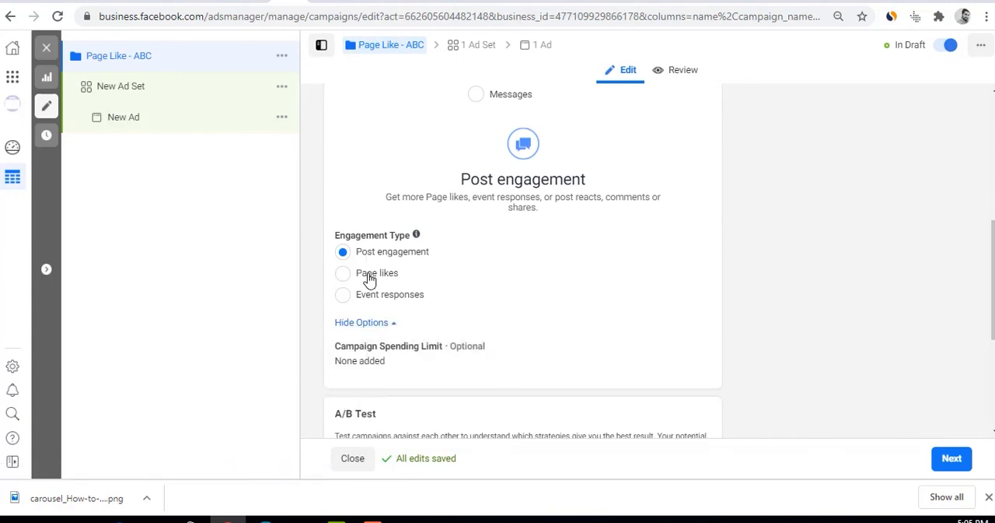
pyautogui.click(343, 273)
pyautogui.scroll(-2, 397, 317)
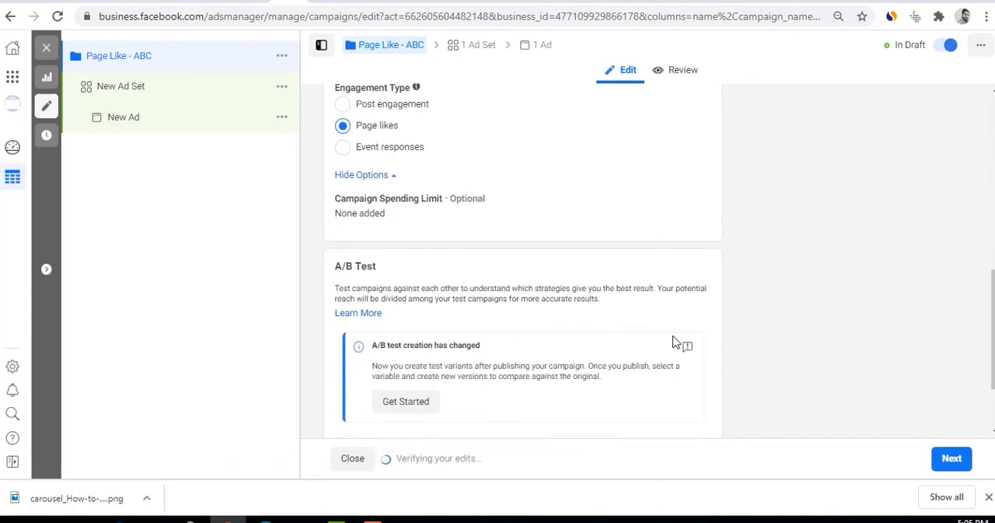
# Continue to the campaign's New Ad Set and choose the account's existing Facebook Page as the page to promote
pyautogui.scroll(-1, 676, 343)
pyautogui.click(939, 458)
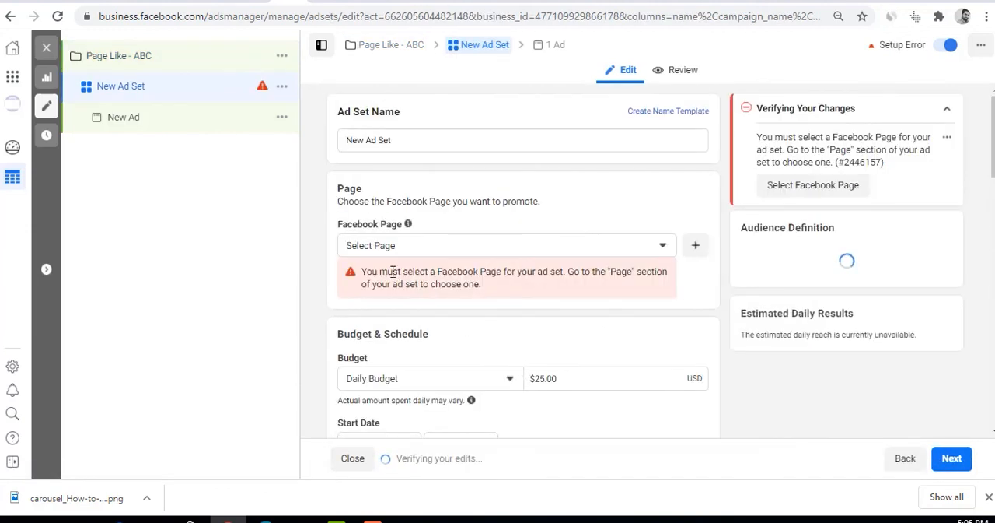
pyautogui.click(391, 248)
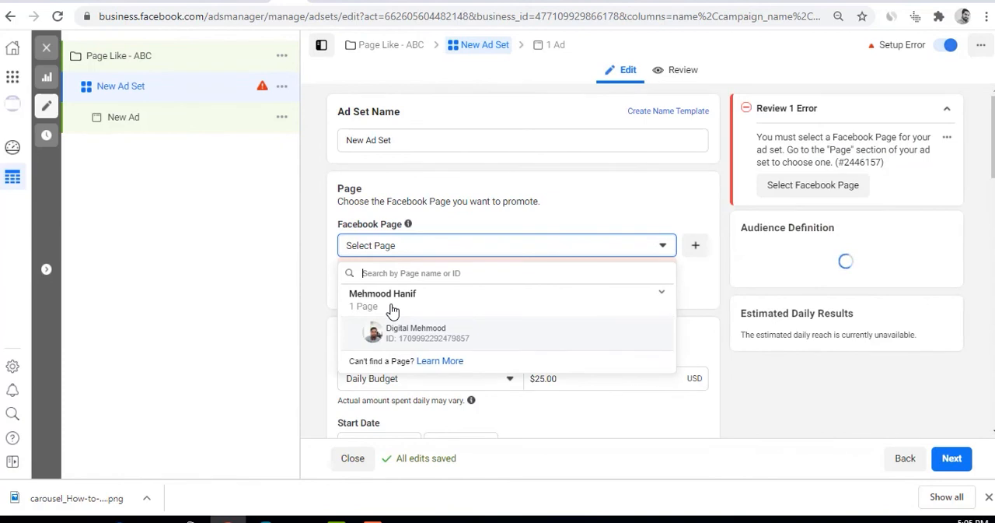
pyautogui.click(406, 331)
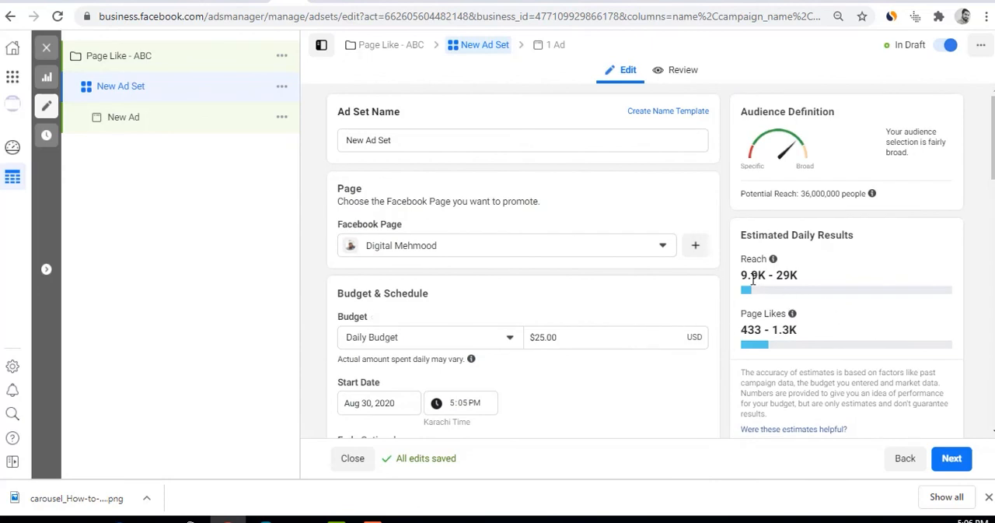
# Examine the ad set's estimated daily reach and page likes, along with its remaining settings
pyautogui.moveTo(743, 277); pyautogui.dragTo(798, 276)
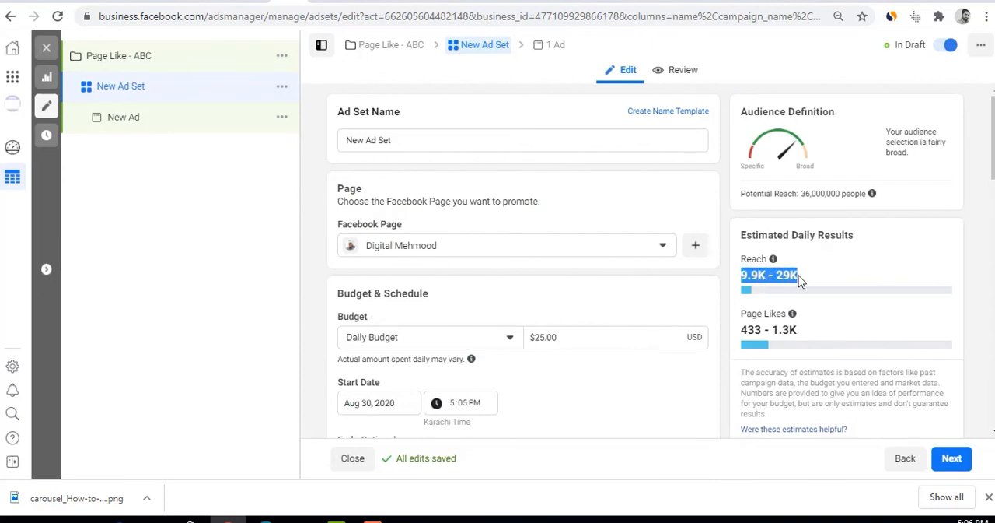
pyautogui.click(745, 331)
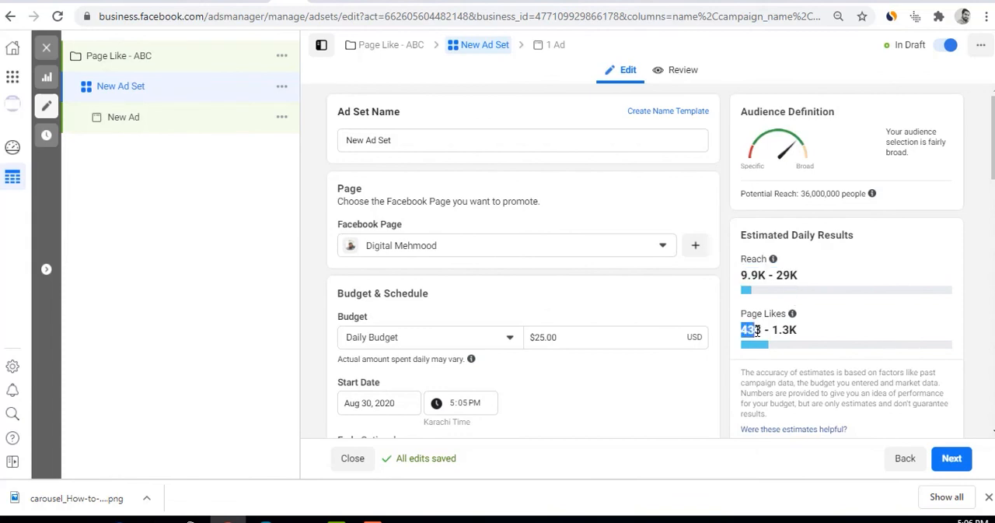
pyautogui.moveTo(757, 331); pyautogui.dragTo(793, 329)
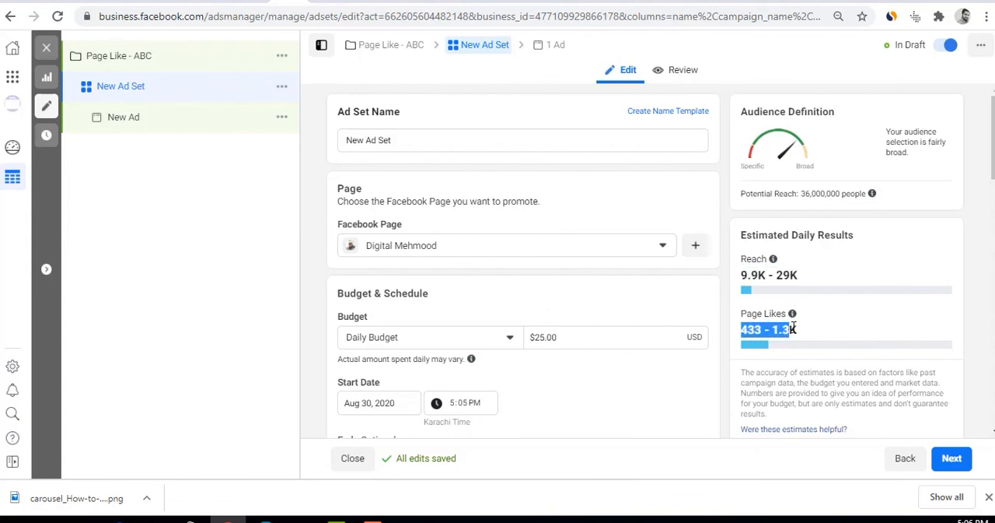
pyautogui.scroll(-5, 786, 339)
pyautogui.scroll(5, 786, 344)
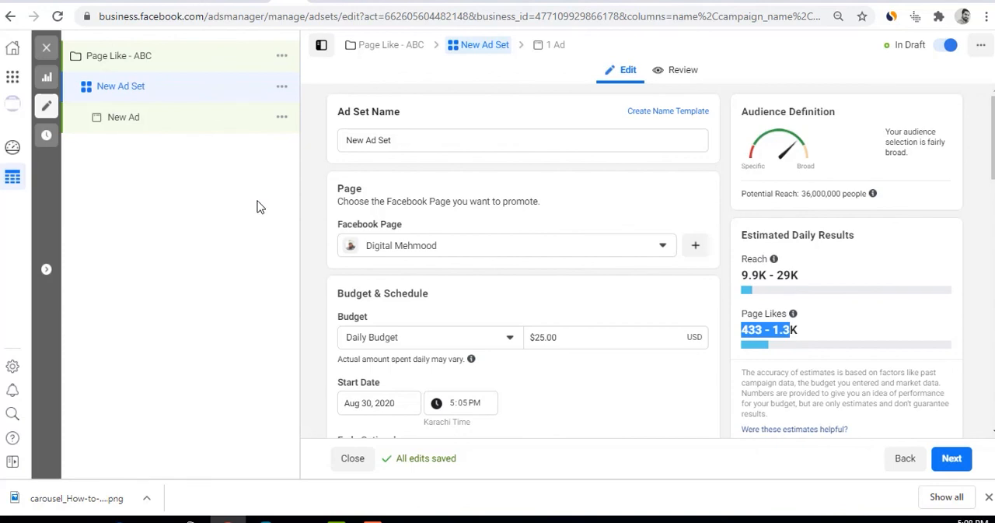
pyautogui.click(372, 519)
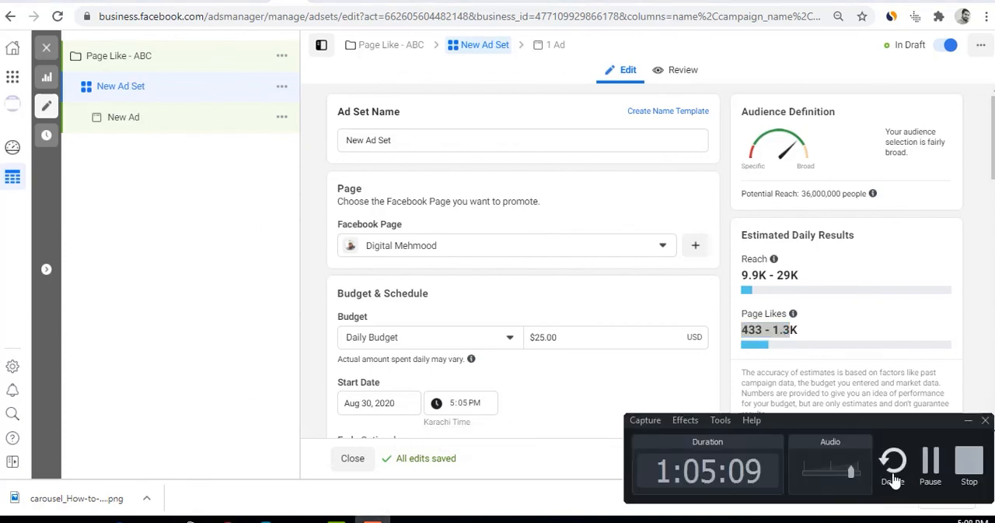